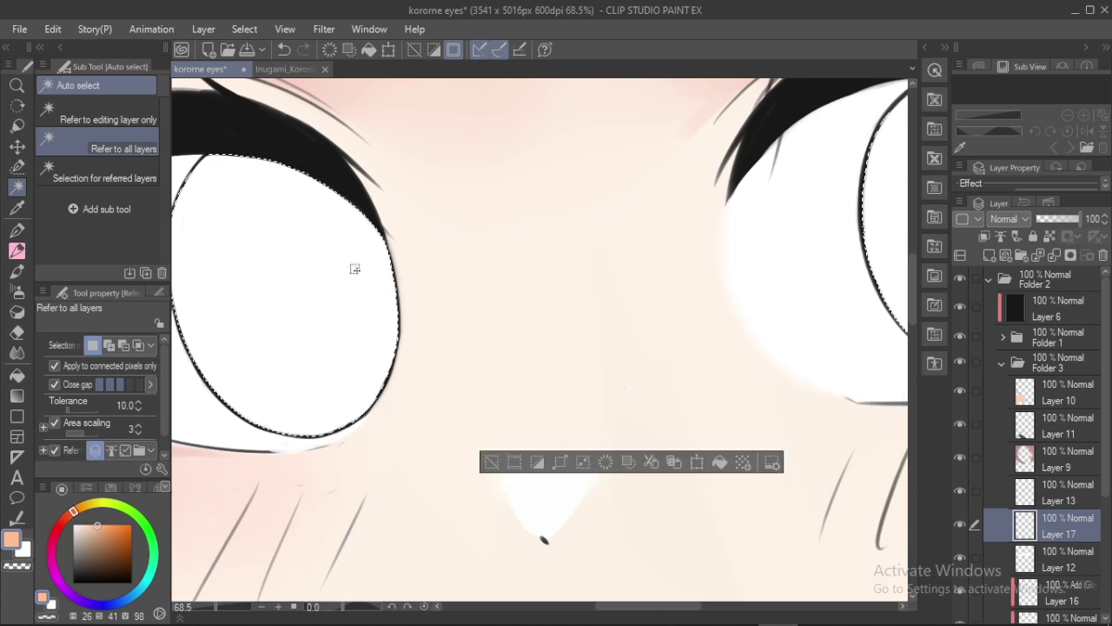
Fill the selected iris areas with light peach on Layer 17 and clear the selection
key(alt+Delete)
key(ctrl+d)
drag(513, 256, 552, 232)
scroll(551, 233, up, 5)
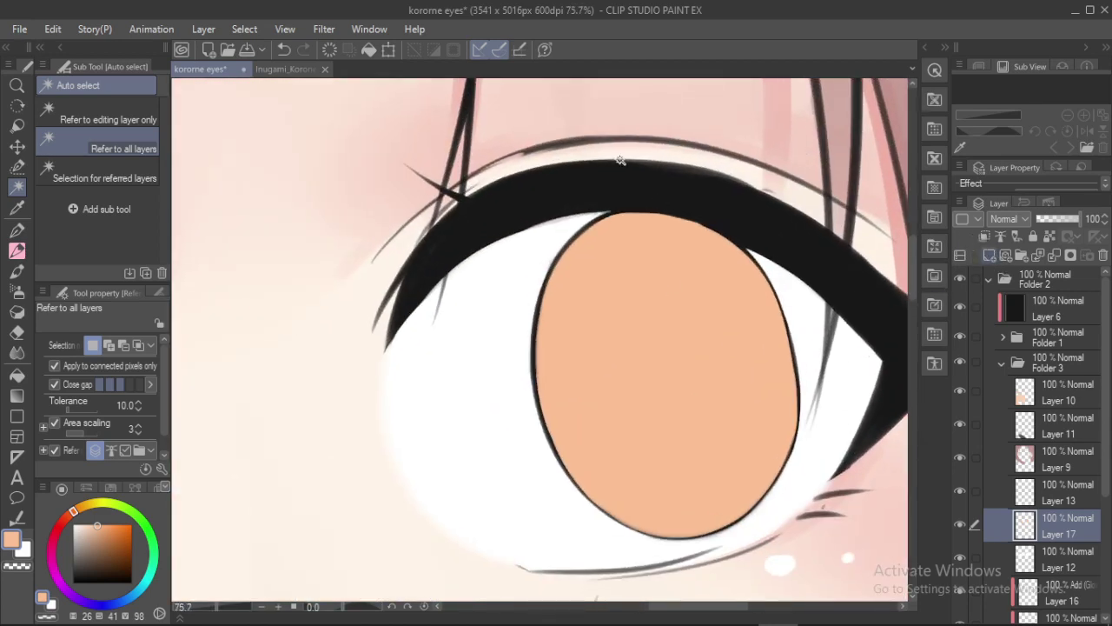
Add a new layer clipped to the peach iris fill and sample dark red from the iris in the Inugami Korone reference image
key(ctrl+shift+n)
click(314, 69)
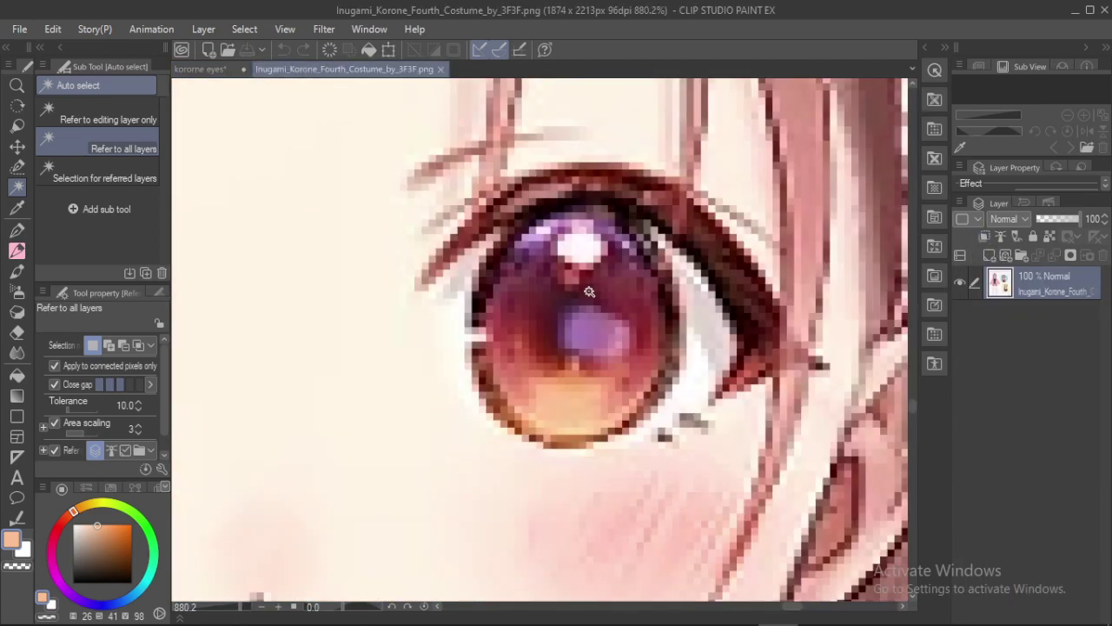
key(p)
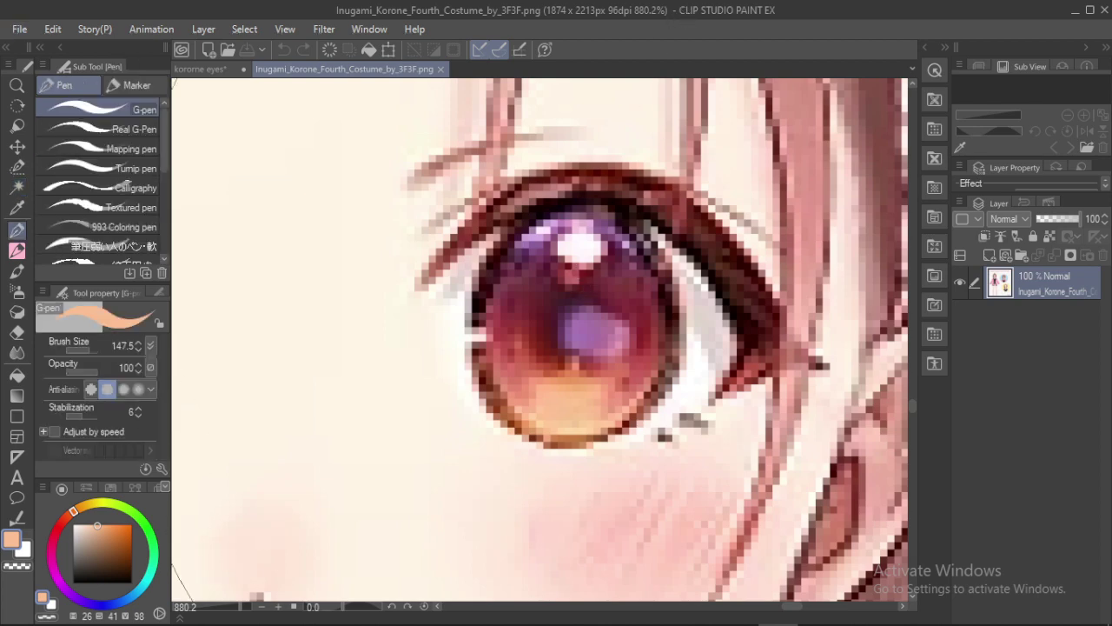
alt+click(659, 315)
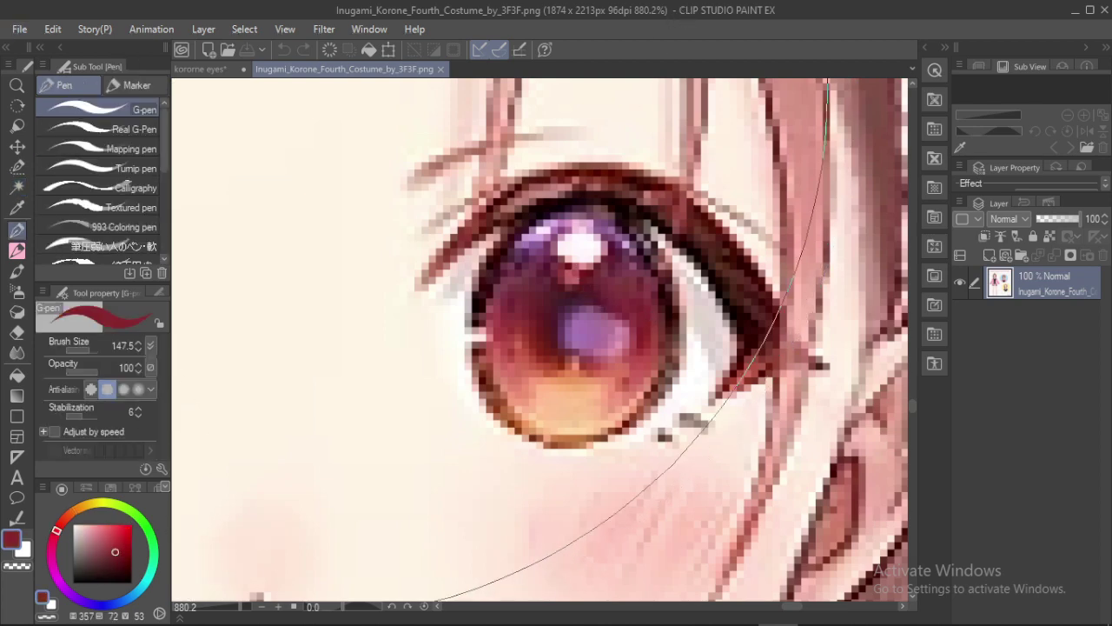
click(212, 72)
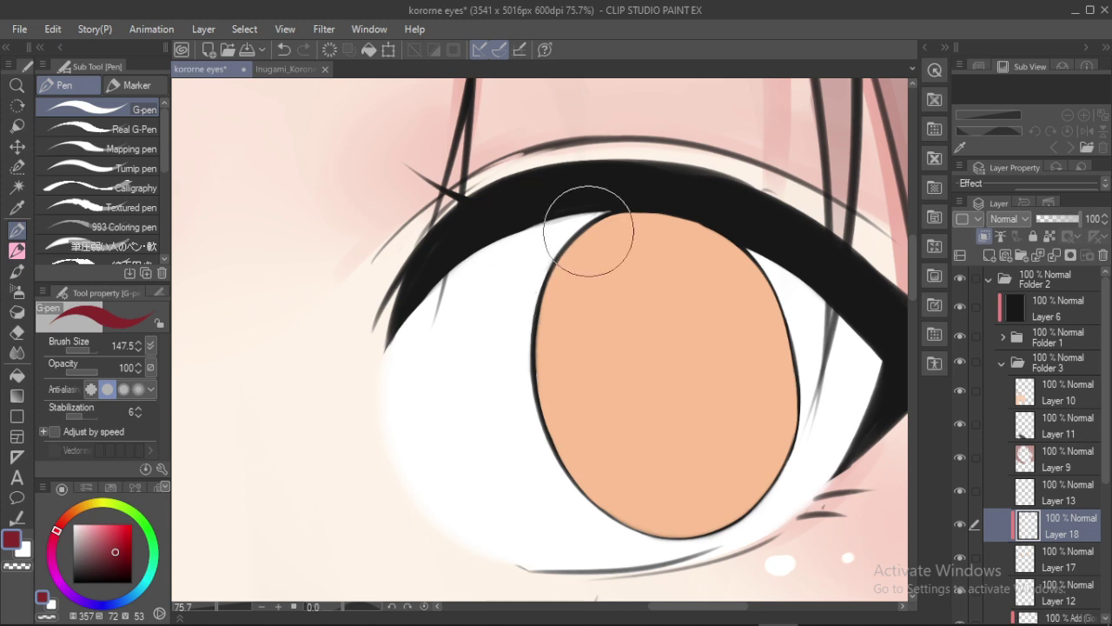
Paint dark red bands across the upper part of the right iris using the Opaque watercolor brush at size 157.4
drag(492, 144, 427, 92)
key(k)
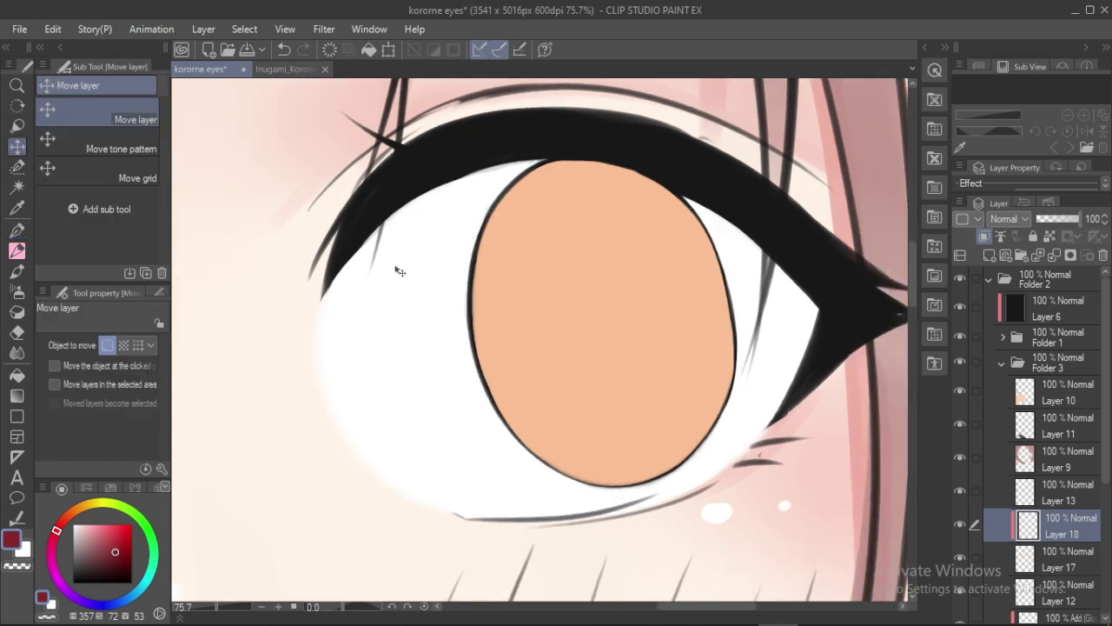
key(b)
key(])
mouse_move(367, 379)
mouse_down()
mouse_move(719, 337)
mouse_move(763, 387)
mouse_move(641, 343)
mouse_up()
key(ctrl+z)
drag(563, 374, 809, 359)
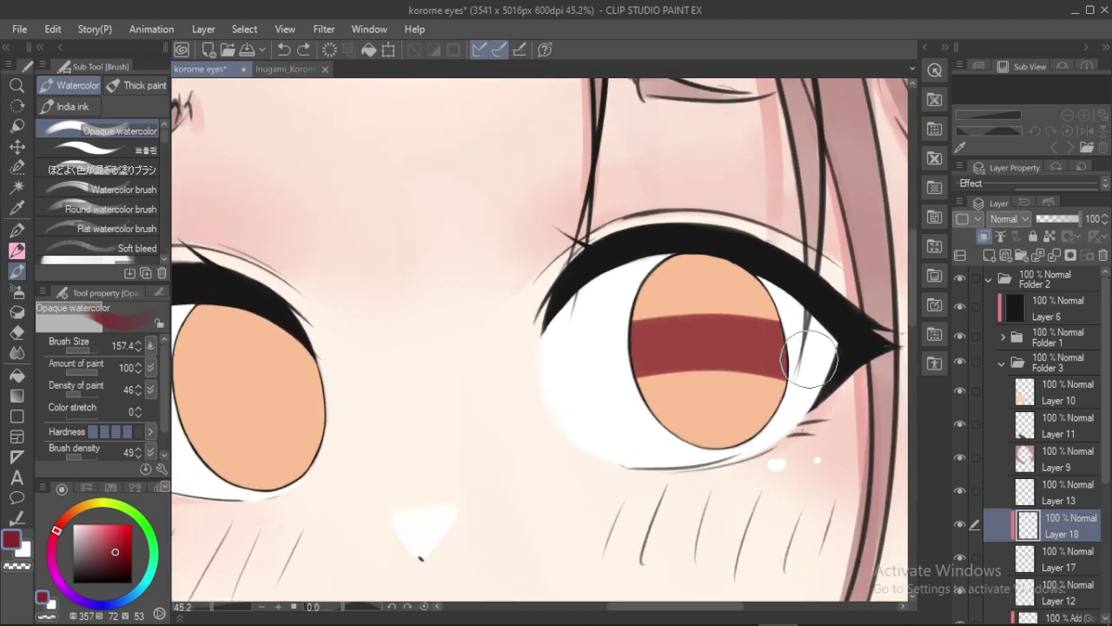
mouse_move(619, 333)
mouse_down()
mouse_move(652, 324)
mouse_move(800, 333)
mouse_up()
mouse_move(632, 300)
mouse_down()
mouse_move(799, 333)
mouse_move(697, 274)
mouse_move(777, 297)
mouse_up()
Paint the upper part of the left iris dark red, leaving its lower part peach
drag(379, 367, 486, 341)
mouse_move(269, 368)
mouse_down()
mouse_move(311, 354)
mouse_move(478, 356)
mouse_up()
drag(260, 341, 443, 320)
drag(443, 320, 216, 304)
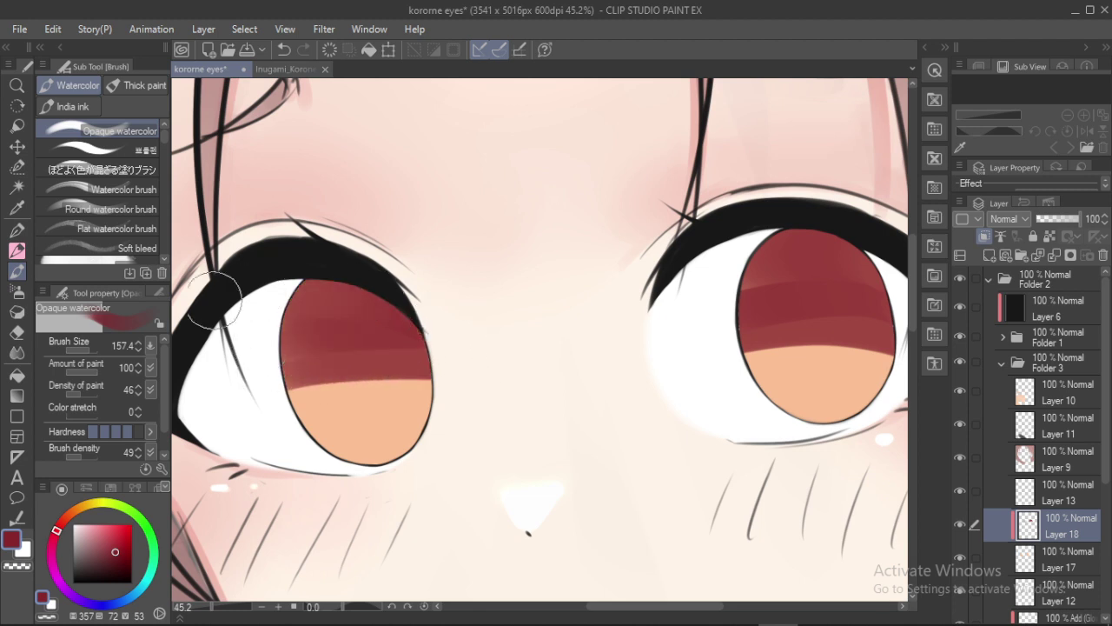
mouse_move(373, 308)
mouse_down()
mouse_move(348, 172)
mouse_move(360, 245)
mouse_up()
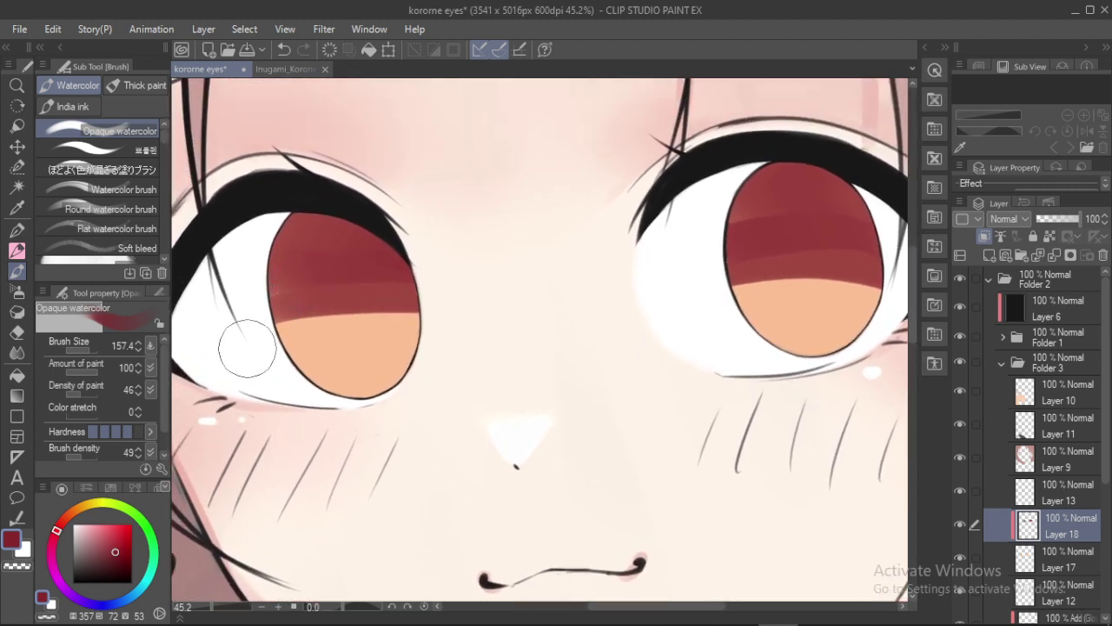
drag(266, 329, 466, 367)
key(ctrl+z)
drag(261, 322, 489, 350)
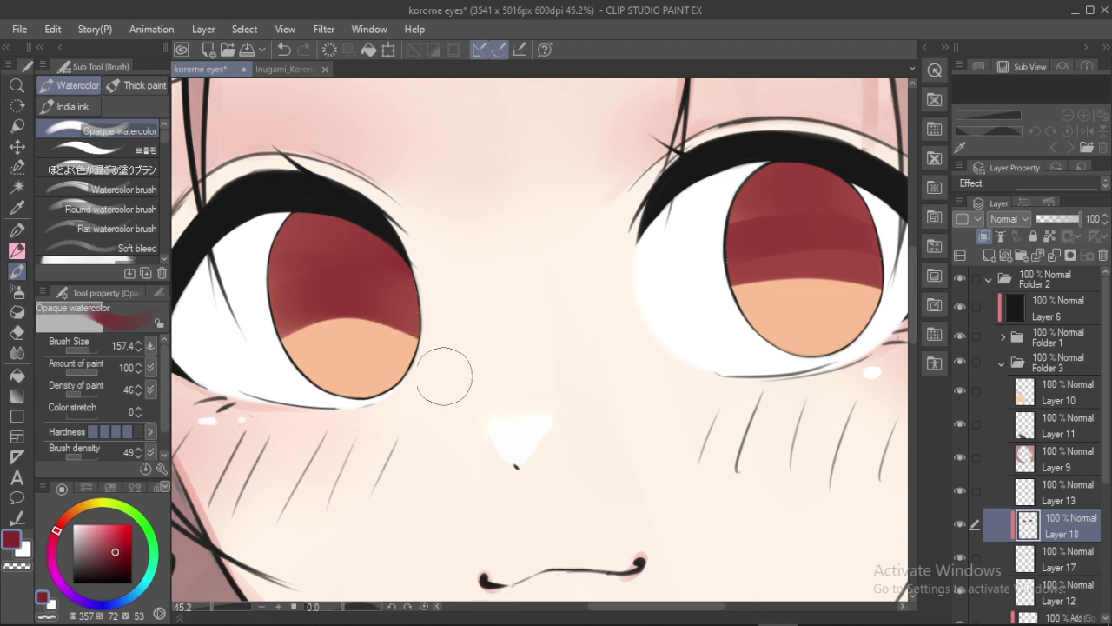
key(ctrl+z)
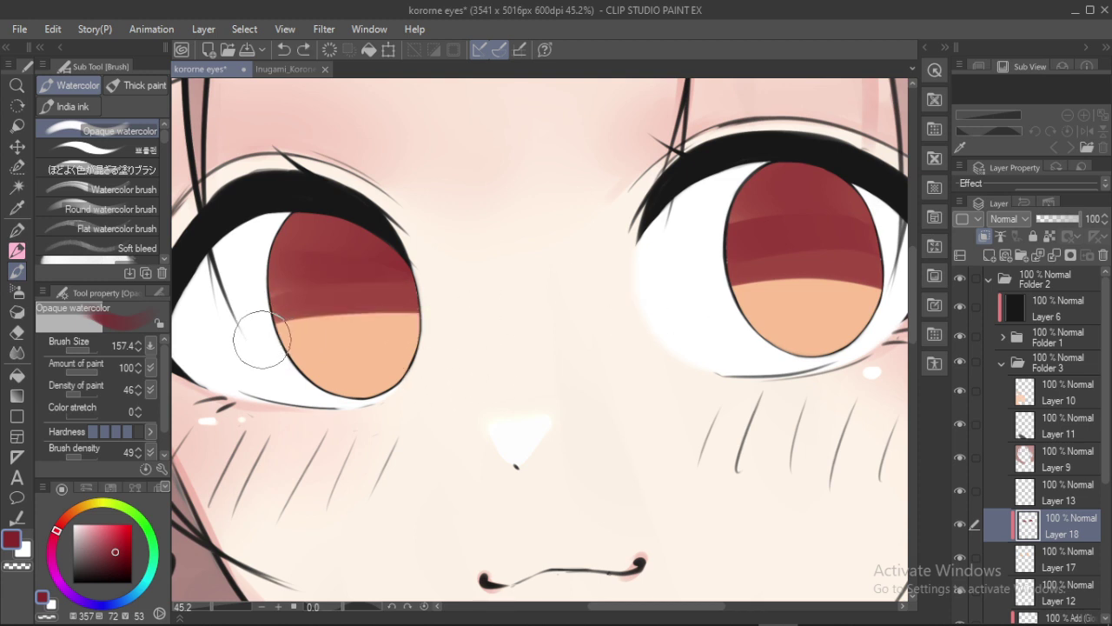
mouse_move(261, 340)
mouse_down()
mouse_move(437, 299)
mouse_move(539, 368)
mouse_up()
key(ctrl+z)
Reshape the lower edge of the left iris's red area into an arch and even out the dark red above it
mouse_move(257, 344)
mouse_down()
mouse_move(323, 292)
mouse_move(428, 346)
mouse_up()
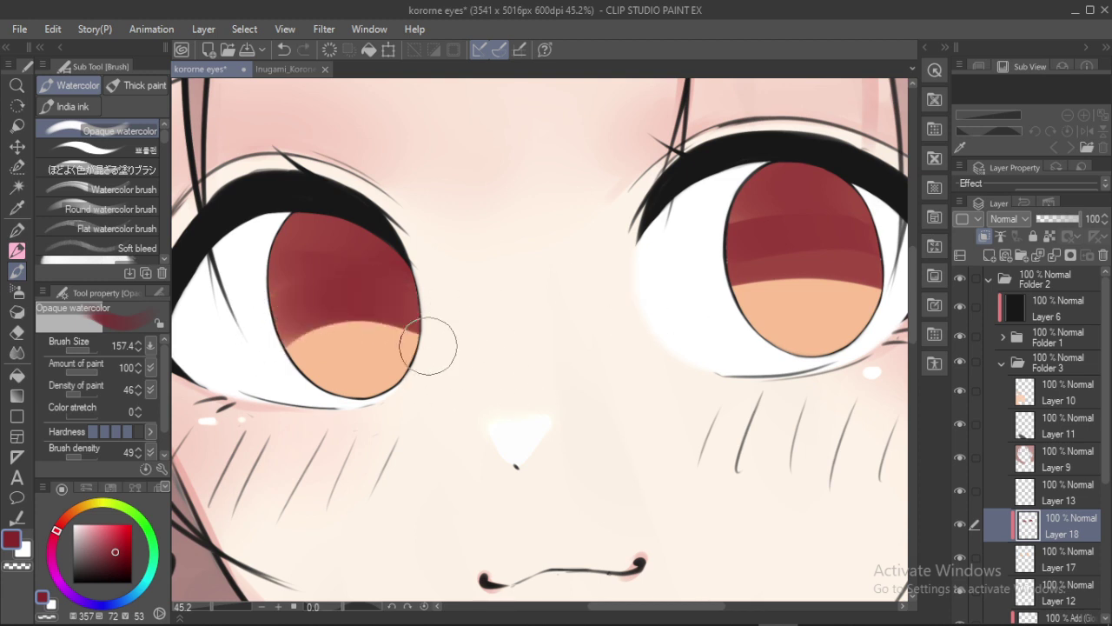
drag(261, 304, 446, 282)
drag(303, 263, 278, 229)
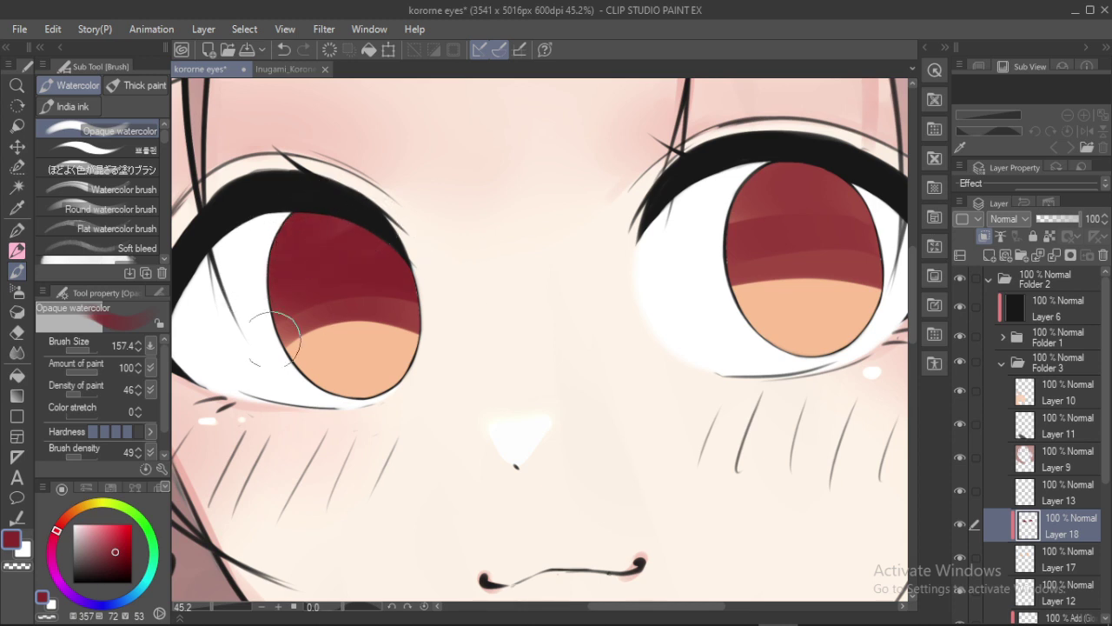
drag(282, 306, 278, 271)
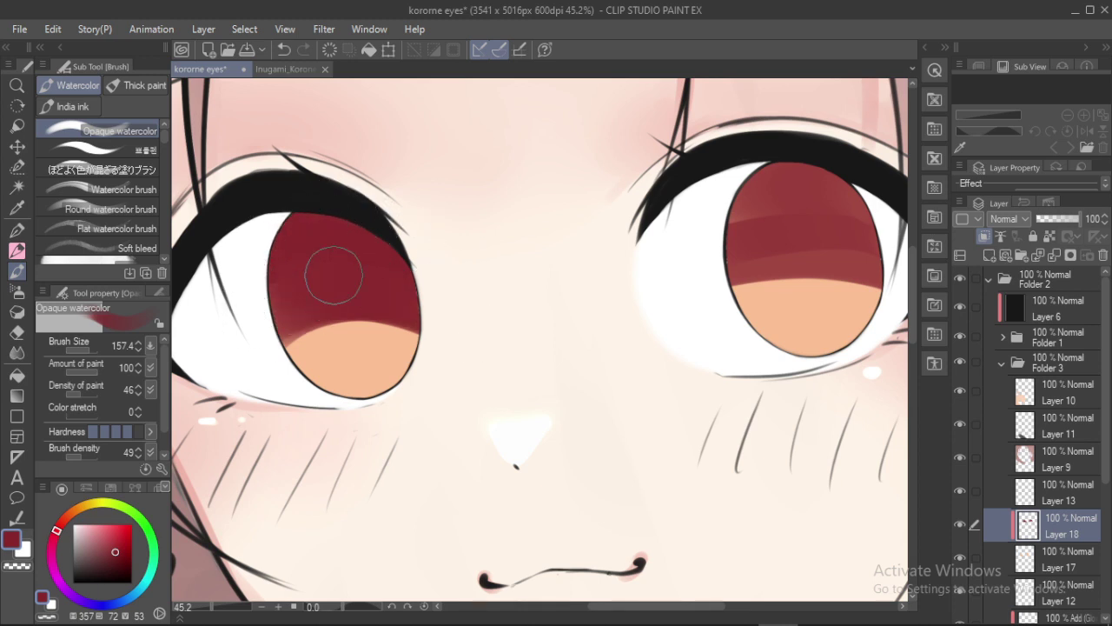
Arch the lower edge of the right iris's red area and build its upper part up to solid dark red
drag(652, 263, 497, 236)
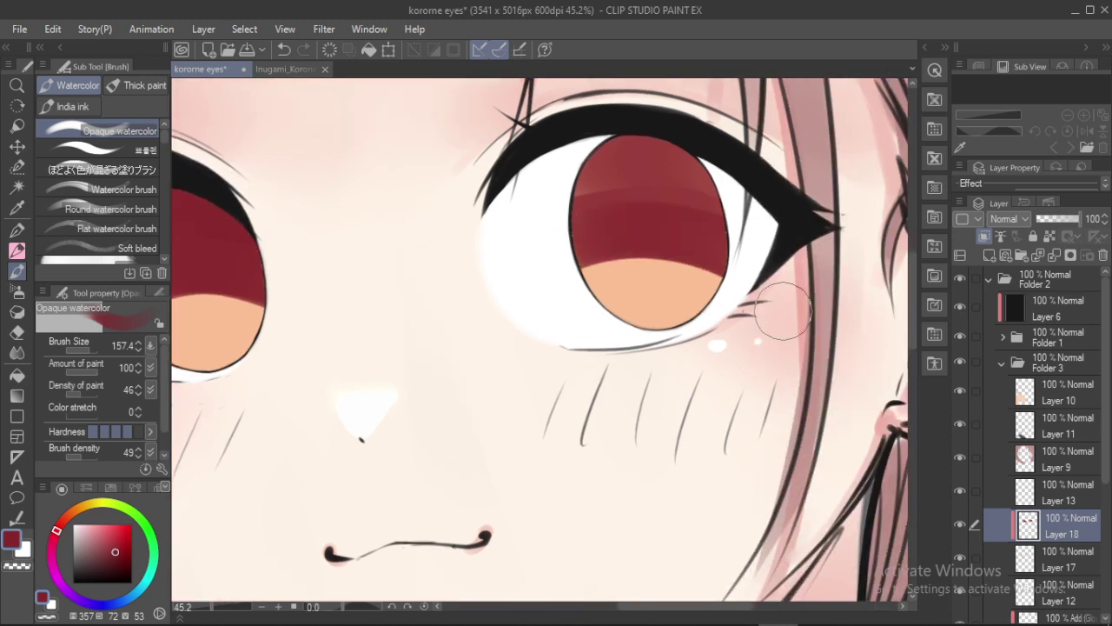
mouse_move(555, 259)
mouse_down()
mouse_move(652, 230)
mouse_move(795, 309)
mouse_up()
key(ctrl+z)
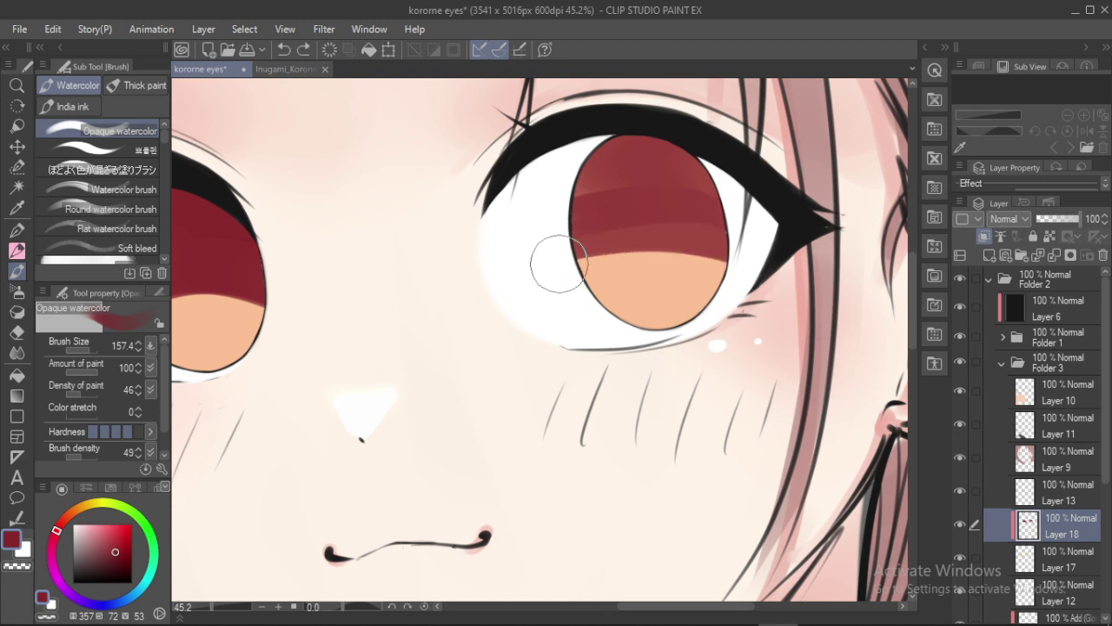
drag(556, 266, 751, 250)
mouse_move(587, 211)
mouse_down()
mouse_move(722, 217)
mouse_move(691, 163)
mouse_move(603, 170)
mouse_move(677, 179)
mouse_up()
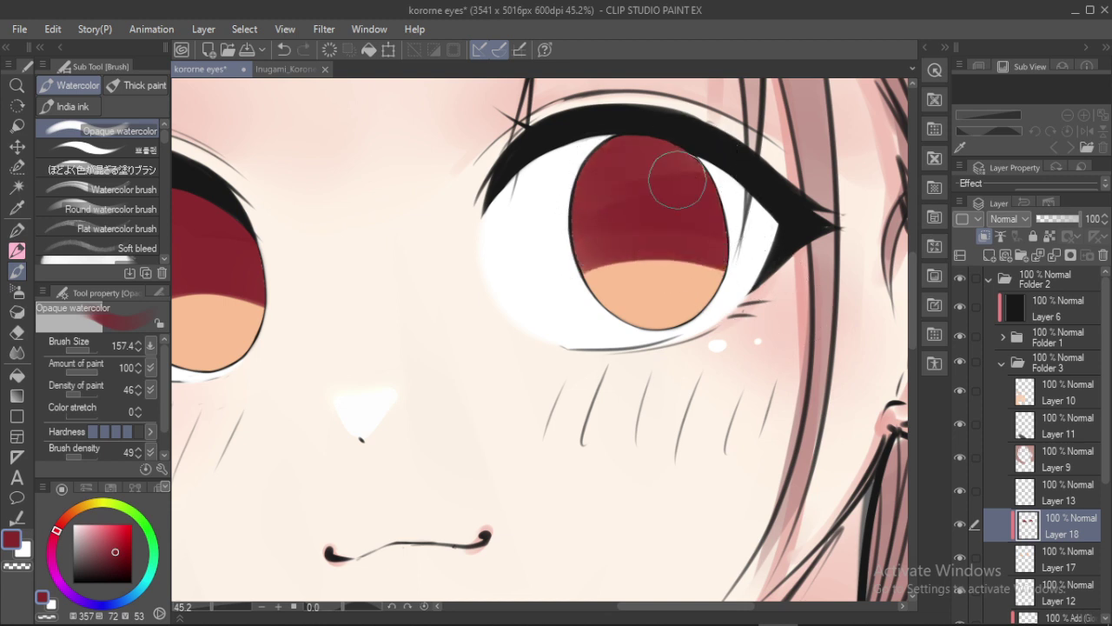
mouse_move(576, 187)
mouse_down()
mouse_move(589, 158)
mouse_move(701, 144)
mouse_move(633, 156)
mouse_up()
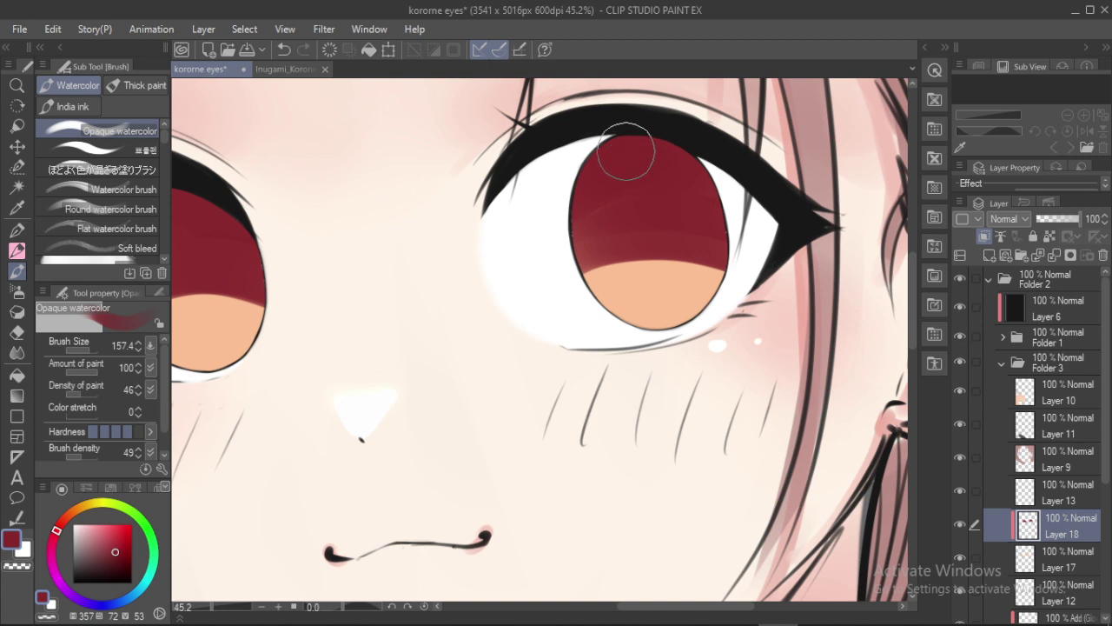
drag(624, 199, 700, 232)
Reduce the brush size to 92.8 and paint a rounded dark red pupil extending into the left iris's peach area
drag(582, 212, 687, 229)
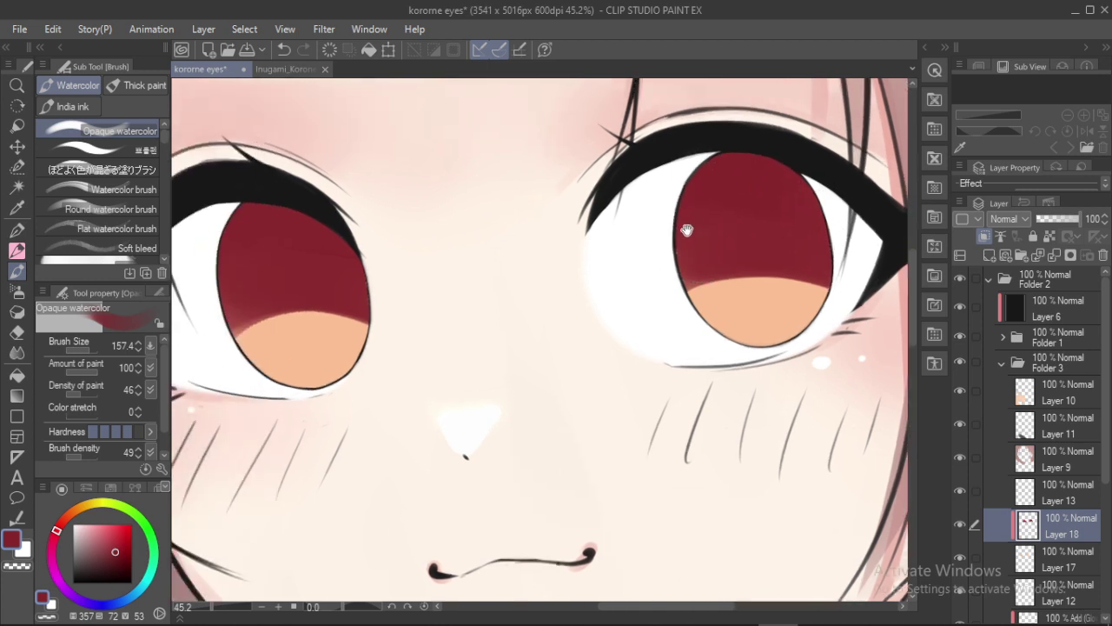
mouse_move(298, 279)
mouse_down()
mouse_move(334, 270)
mouse_move(359, 317)
mouse_move(350, 282)
mouse_up()
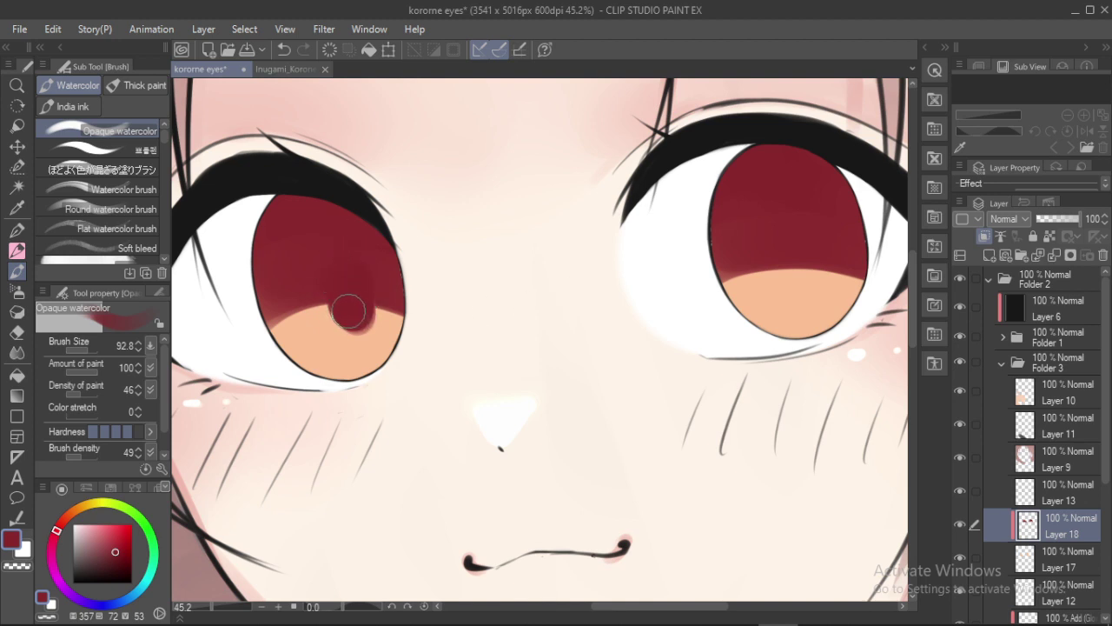
mouse_move(348, 310)
mouse_down()
mouse_move(354, 279)
mouse_move(357, 319)
mouse_up()
Paint a matching rounded dark red pupil extending into the peach area of the right iris
drag(573, 284, 417, 263)
mouse_move(624, 248)
mouse_down()
mouse_move(643, 239)
mouse_move(642, 256)
mouse_up()
key(ctrl+z)
scroll(615, 184, down, 3)
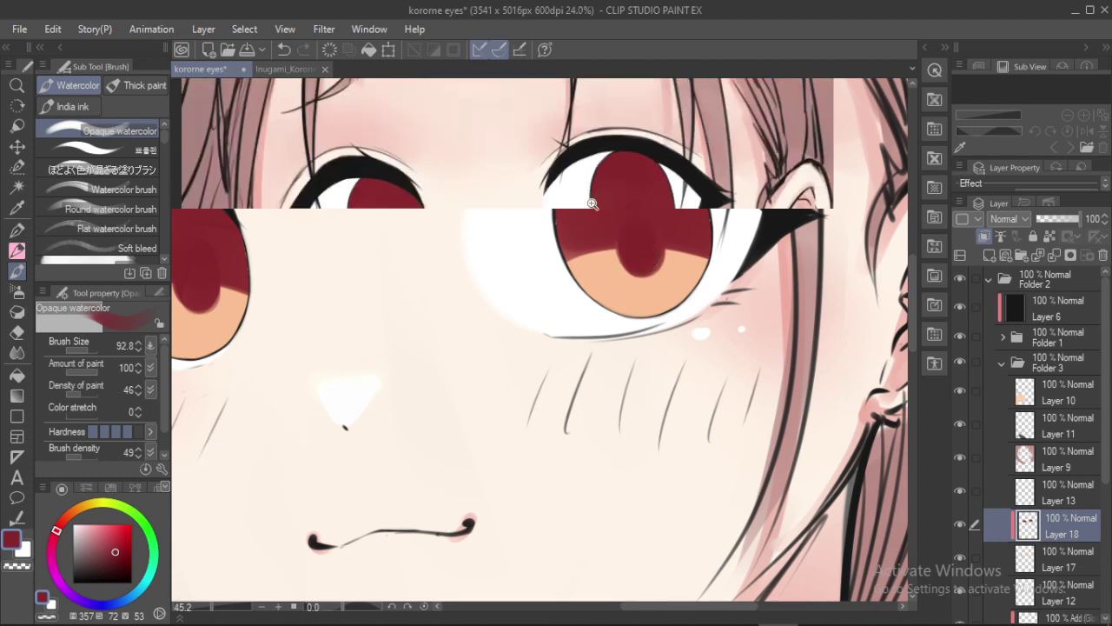
scroll(607, 174, up, 3)
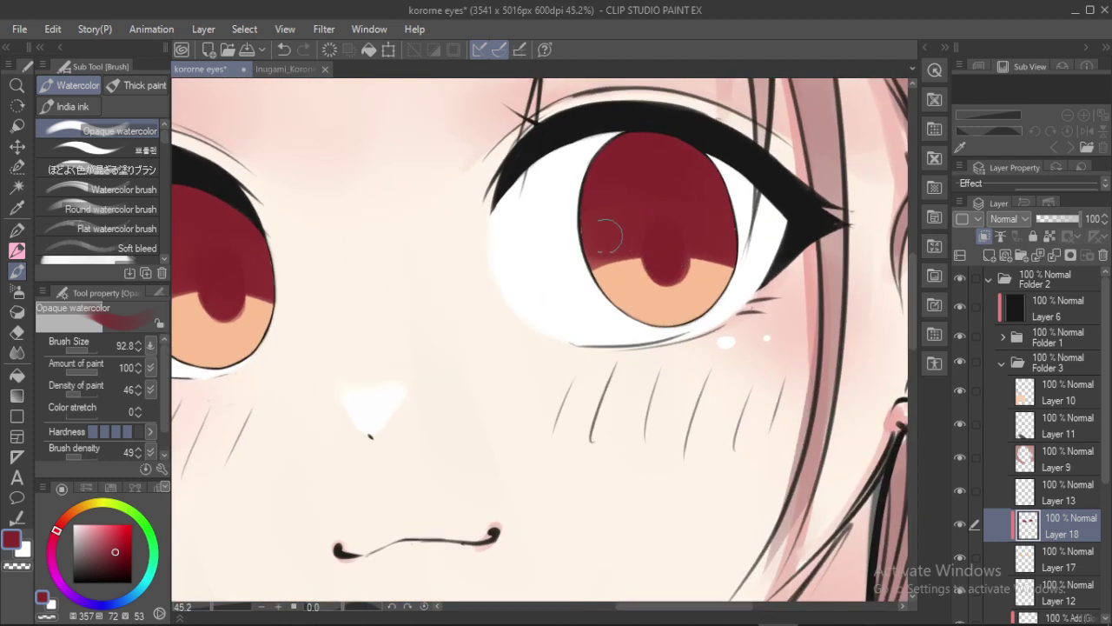
mouse_move(662, 287)
mouse_down()
mouse_move(675, 295)
mouse_move(683, 266)
mouse_up()
key(ctrl+z)
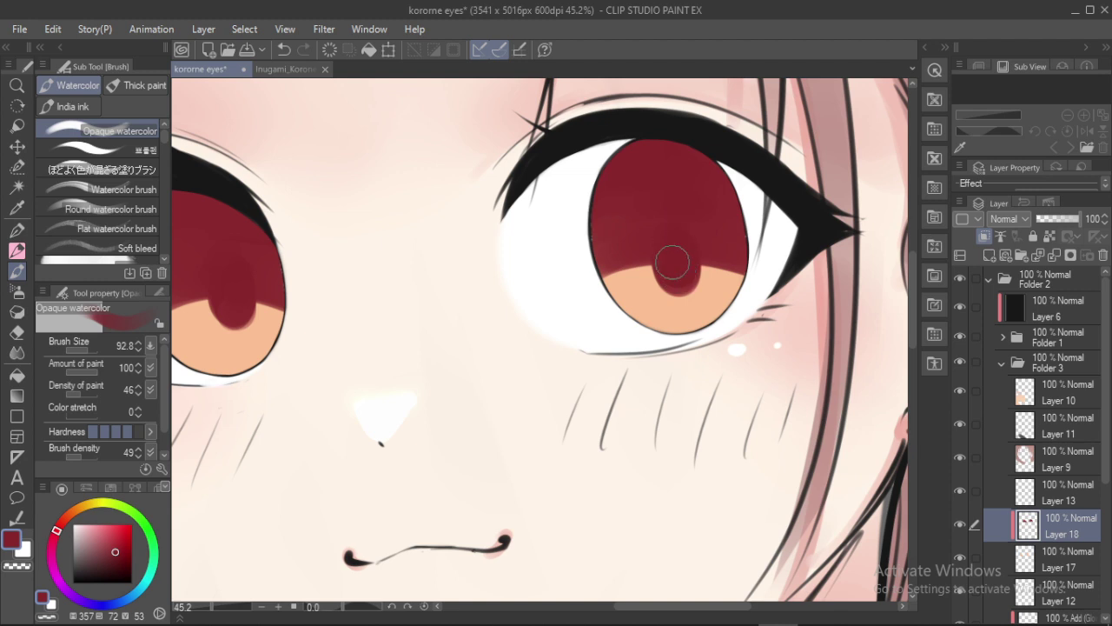
Add a new layer above Layer 18 and clip it to the layer below
drag(523, 313, 646, 356)
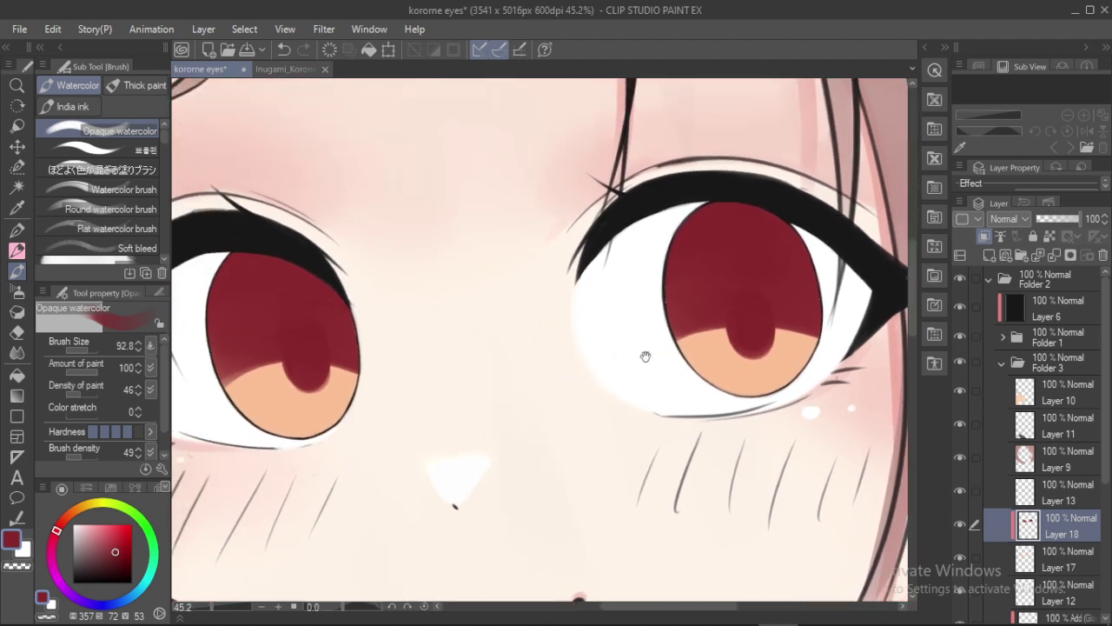
click(984, 236)
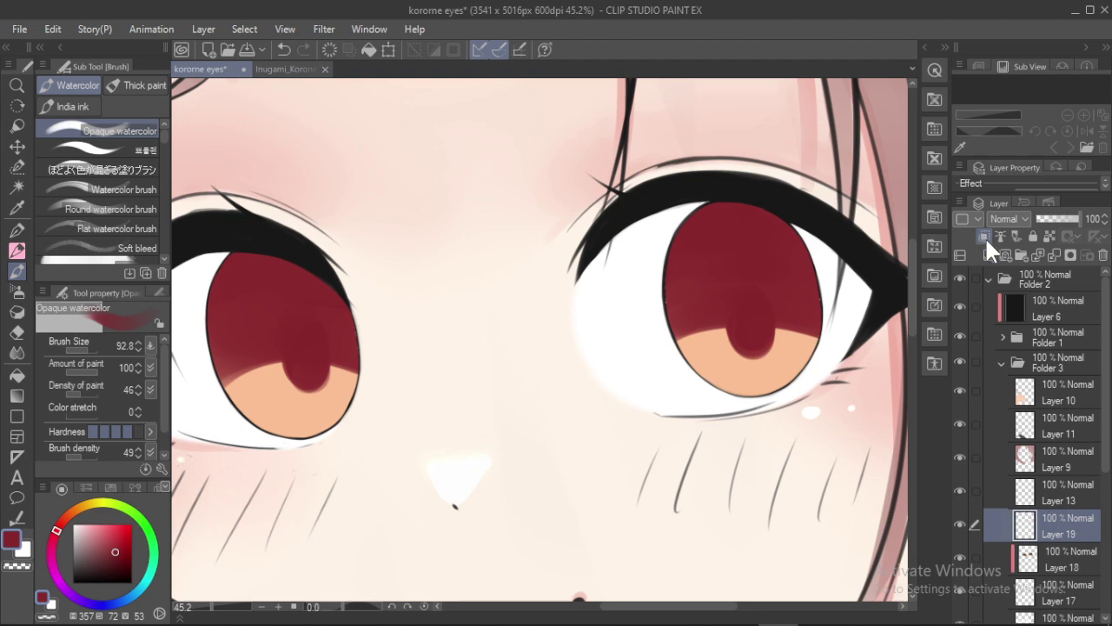
key(ctrl+alt+g)
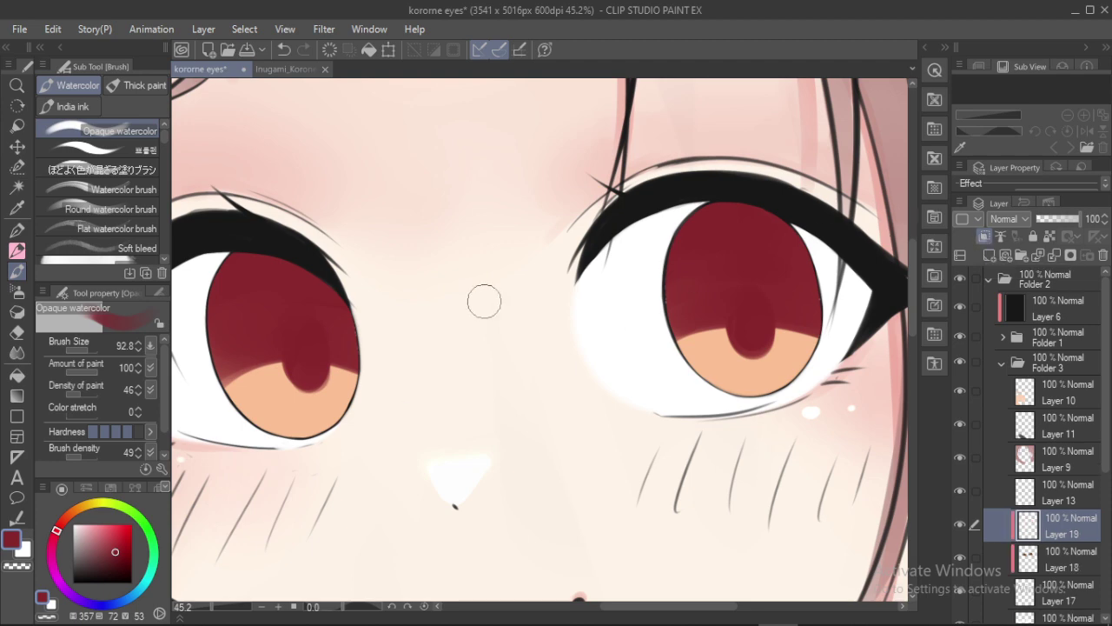
drag(605, 316, 453, 327)
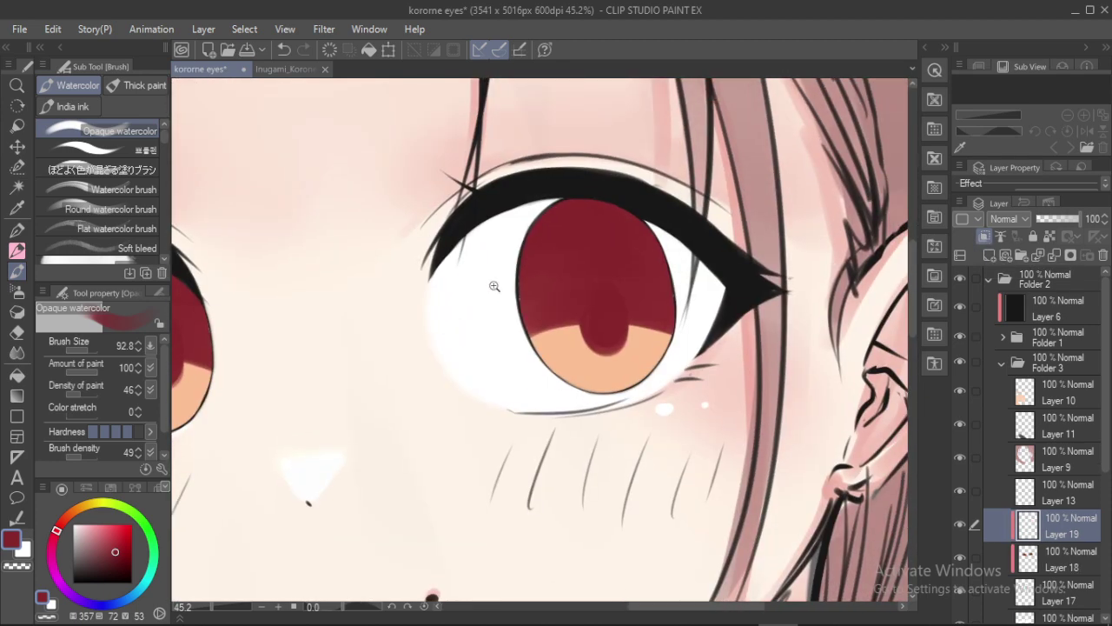
mouse_move(495, 285)
mouse_down()
mouse_move(618, 324)
mouse_move(576, 318)
mouse_move(576, 330)
mouse_up()
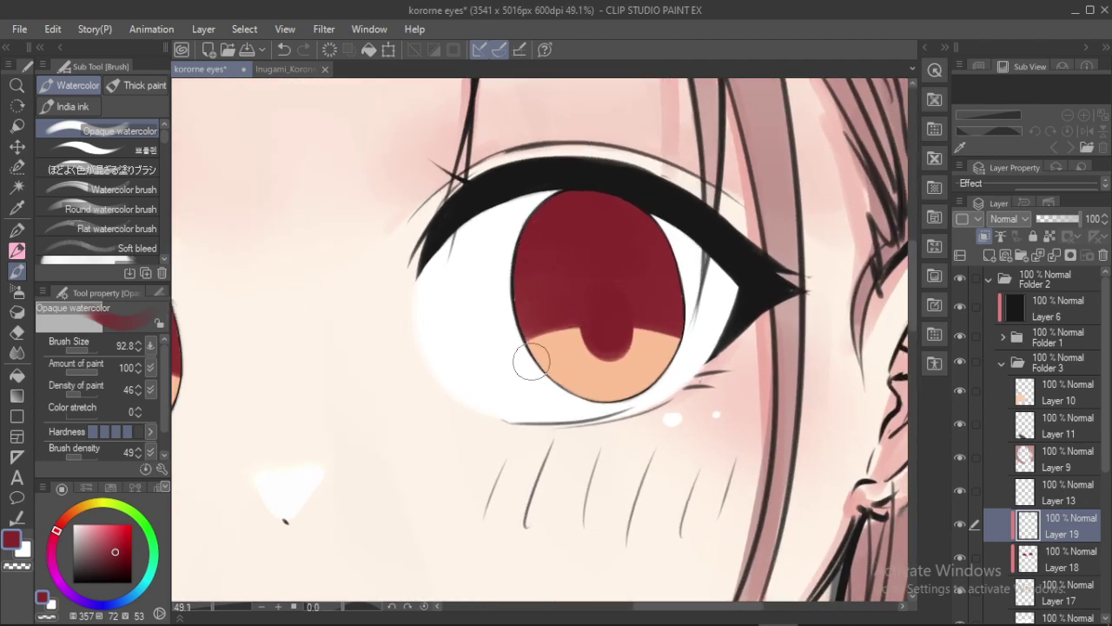
Quit the Discord app running in the background
mouse_move(815, 622)
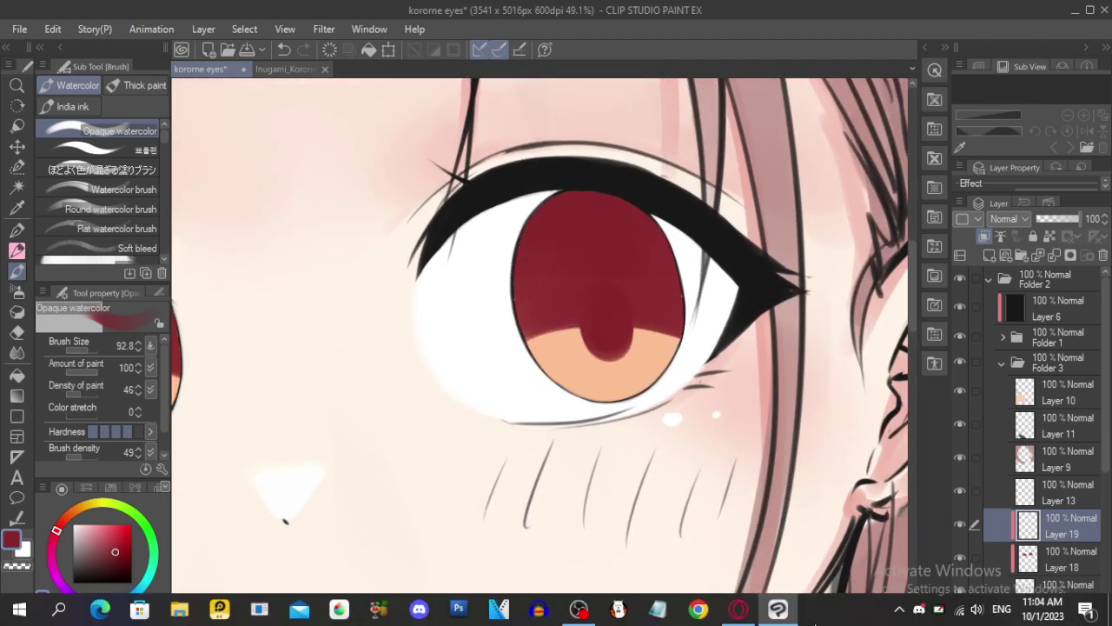
right_click(919, 609)
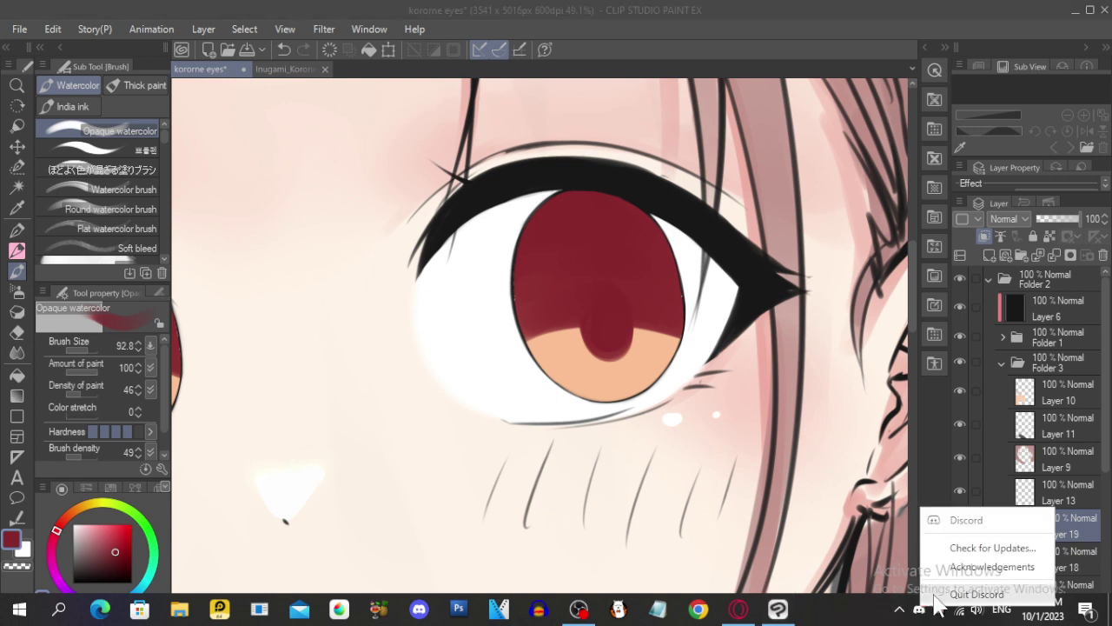
click(964, 591)
Set the drawing colour to near-black and shade the top of the right iris with the Soft airbrush at size 244
drag(548, 293, 531, 265)
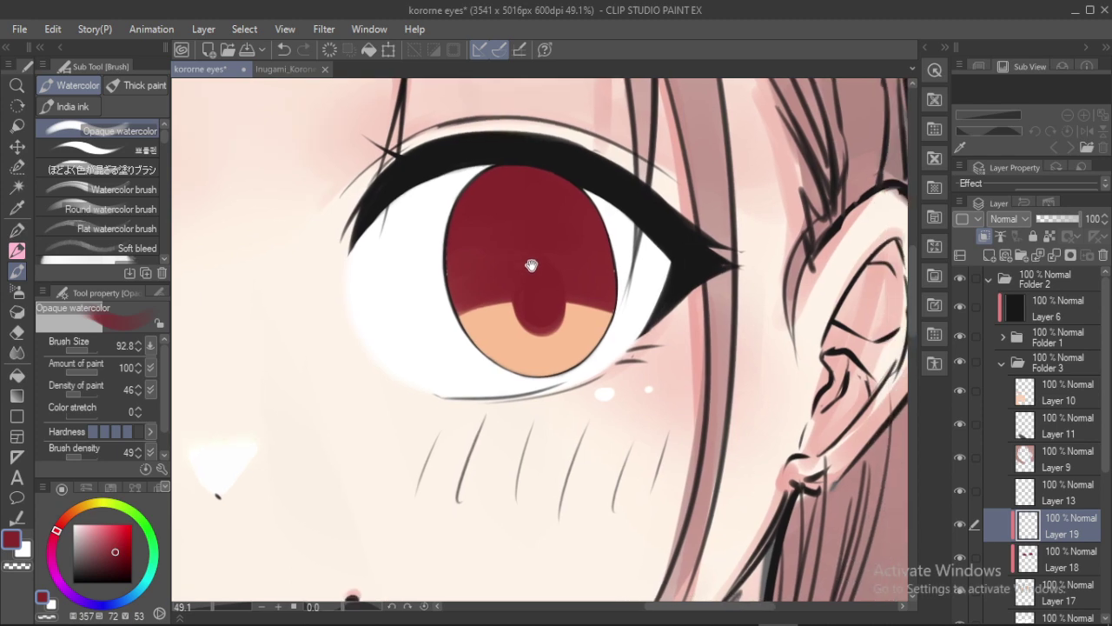
mouse_move(550, 301)
mouse_down()
mouse_move(625, 296)
mouse_move(625, 286)
mouse_up()
drag(625, 286, 428, 333)
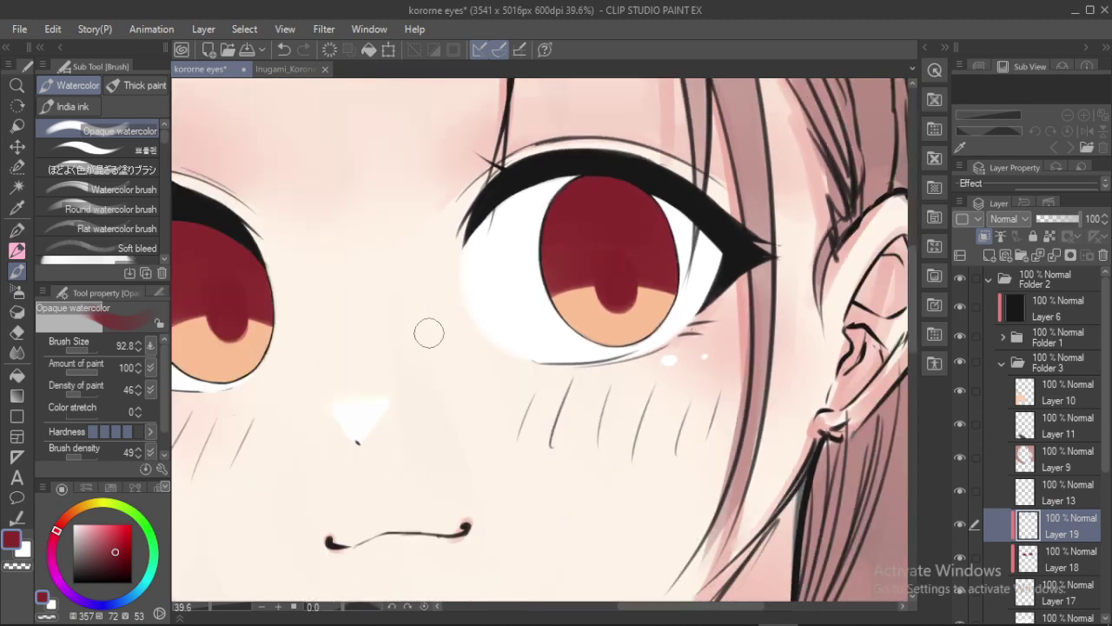
drag(100, 564, 73, 582)
drag(453, 312, 419, 376)
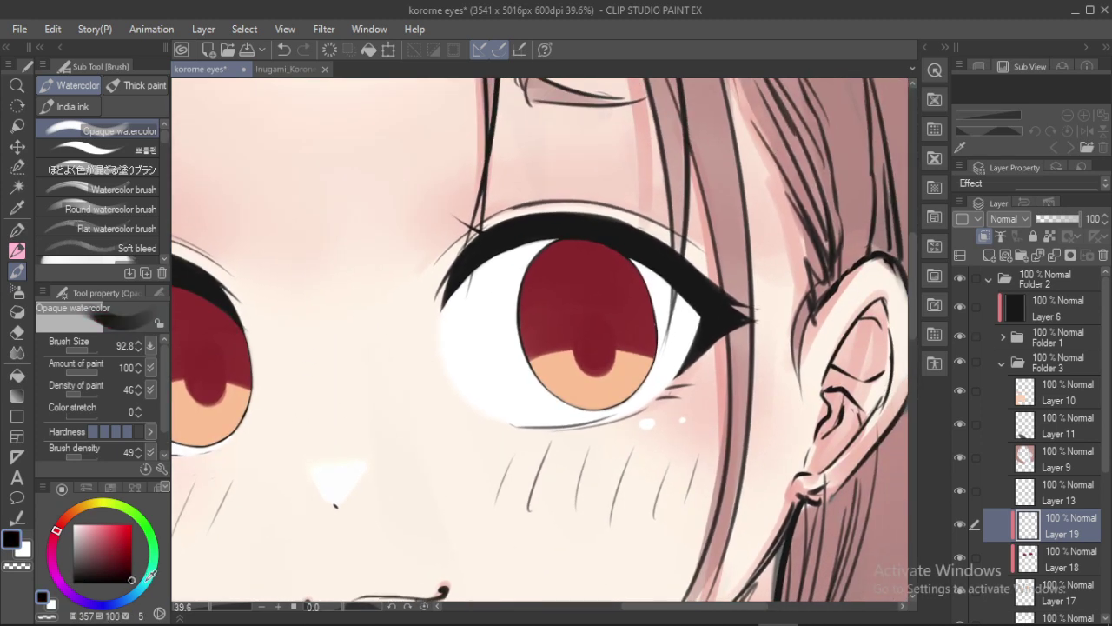
mouse_move(538, 235)
mouse_down()
mouse_move(516, 258)
mouse_move(462, 252)
mouse_move(522, 240)
mouse_up()
key(b)
mouse_move(434, 254)
mouse_down()
mouse_move(511, 250)
mouse_move(475, 254)
mouse_up()
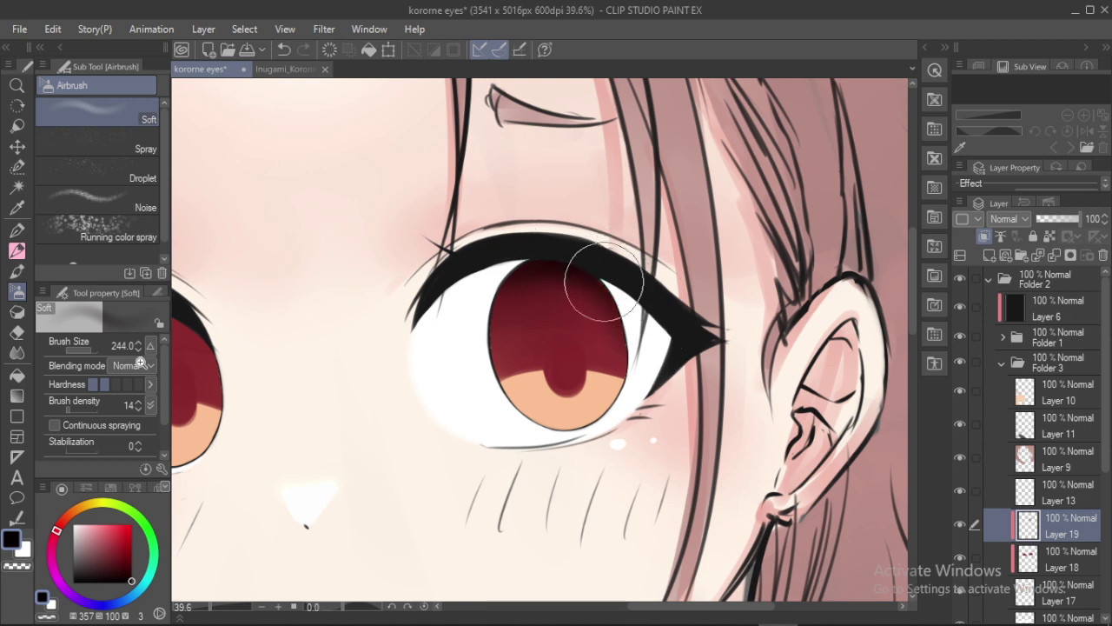
Raise the airbrush hardness by one level and deepen the black gradient down the upper half of the right iris
key(ctrl+plus)
mouse_move(516, 293)
mouse_down()
mouse_move(557, 299)
mouse_move(516, 314)
mouse_move(553, 335)
mouse_move(529, 350)
mouse_up()
mouse_move(635, 292)
mouse_down()
mouse_move(496, 269)
mouse_move(576, 270)
mouse_move(473, 346)
mouse_up()
drag(201, 237, 516, 223)
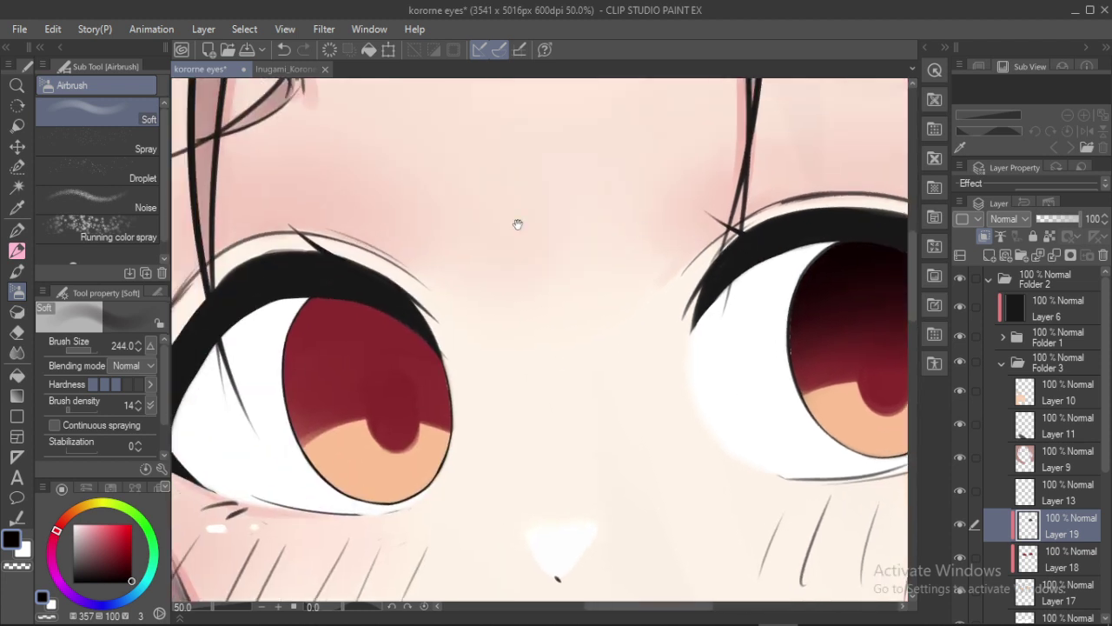
Shade the upper half of the left iris with a soft near-black airbrush gradient on Layer 19
mouse_move(296, 341)
mouse_down()
mouse_move(353, 293)
mouse_move(293, 298)
mouse_move(454, 311)
mouse_move(367, 298)
mouse_move(349, 276)
mouse_move(456, 352)
mouse_move(390, 343)
mouse_move(380, 363)
mouse_move(264, 421)
mouse_move(388, 333)
mouse_move(322, 342)
mouse_move(472, 380)
mouse_move(446, 369)
mouse_move(452, 362)
mouse_move(383, 367)
mouse_move(396, 390)
mouse_move(446, 370)
mouse_up()
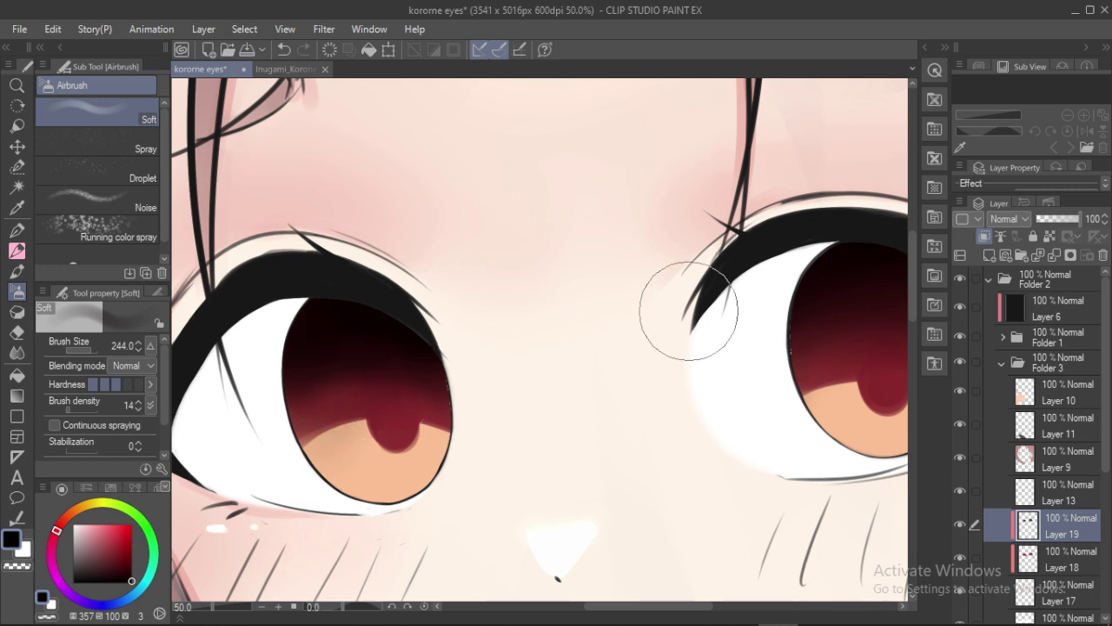
Refill Layer 6, the clipped line-art colour layer, with the current near-black drawing colour
click(1027, 303)
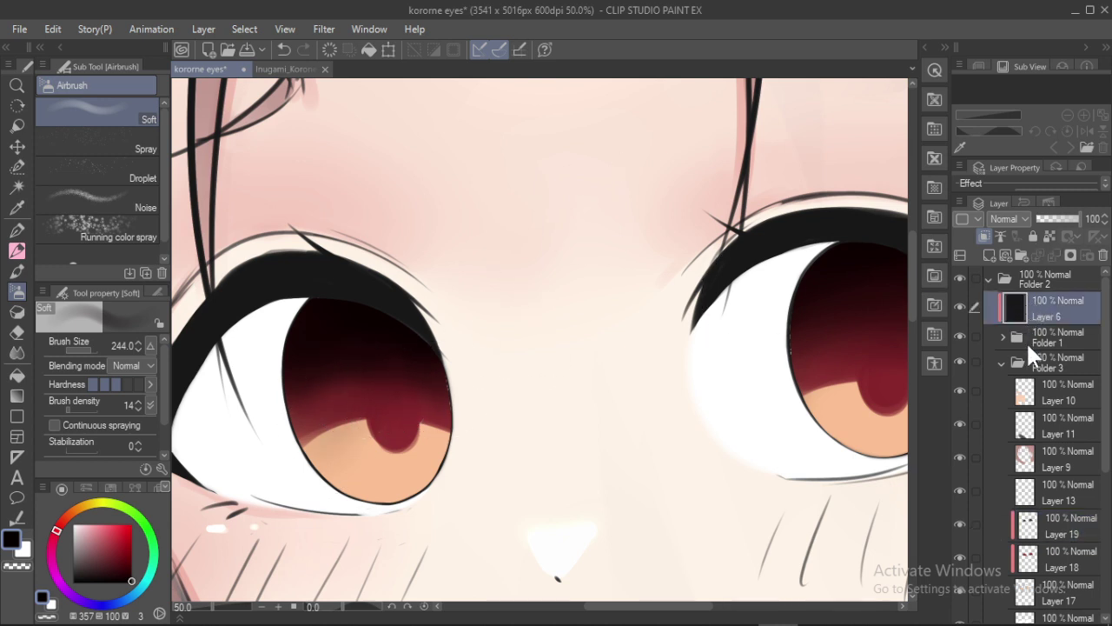
key(alt+Delete)
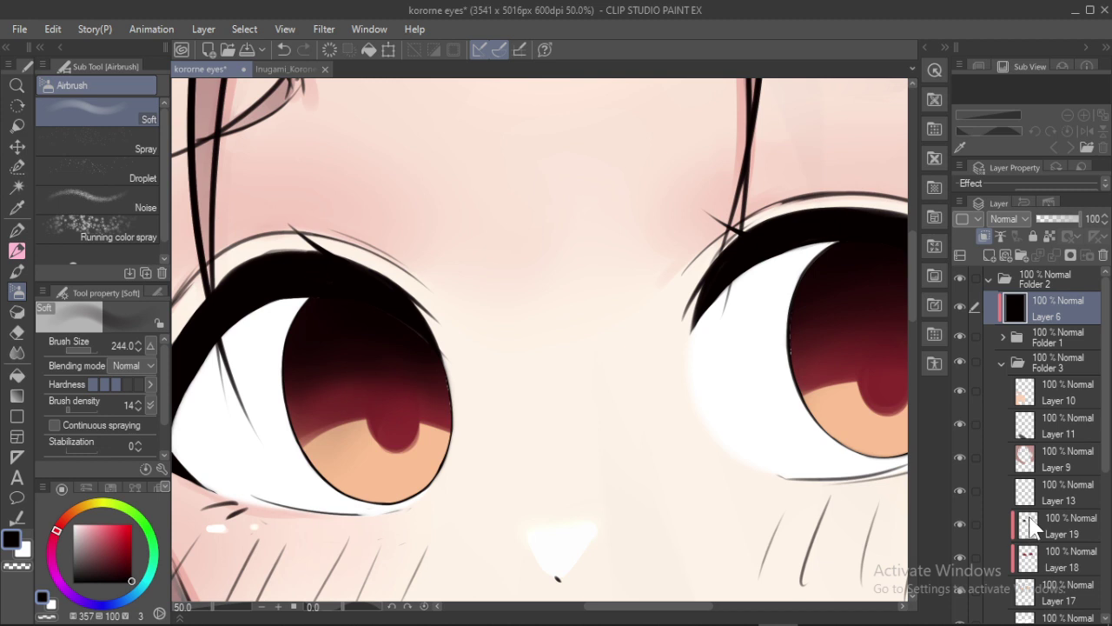
On Layer 19, deepen the airbrushed black shading along the tops and edges of both irises and softly erase any excess
click(1038, 526)
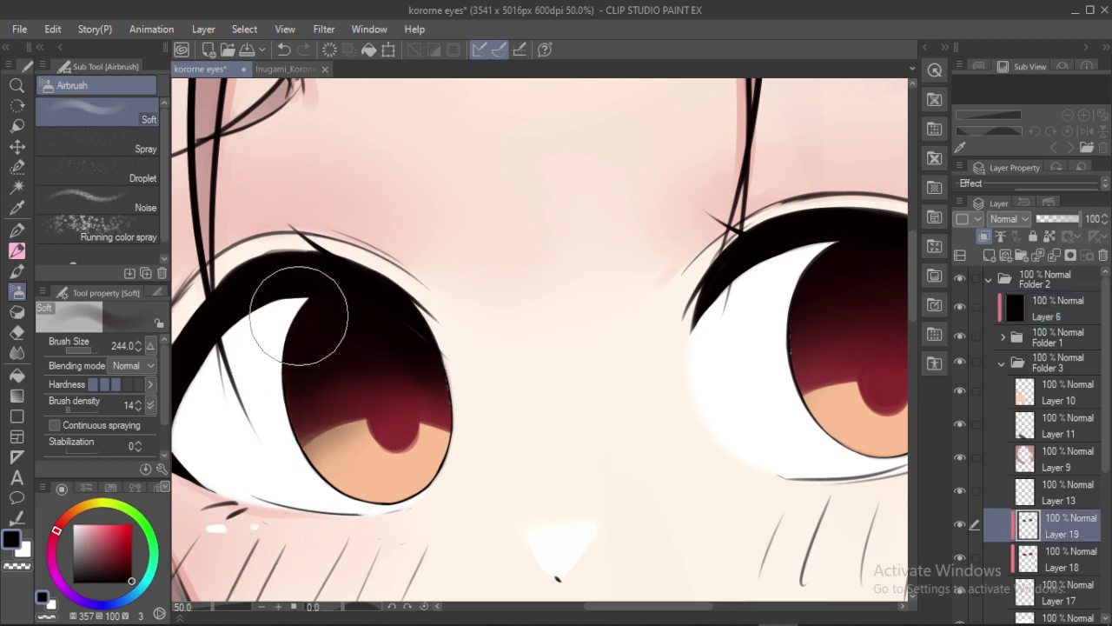
drag(648, 301, 513, 281)
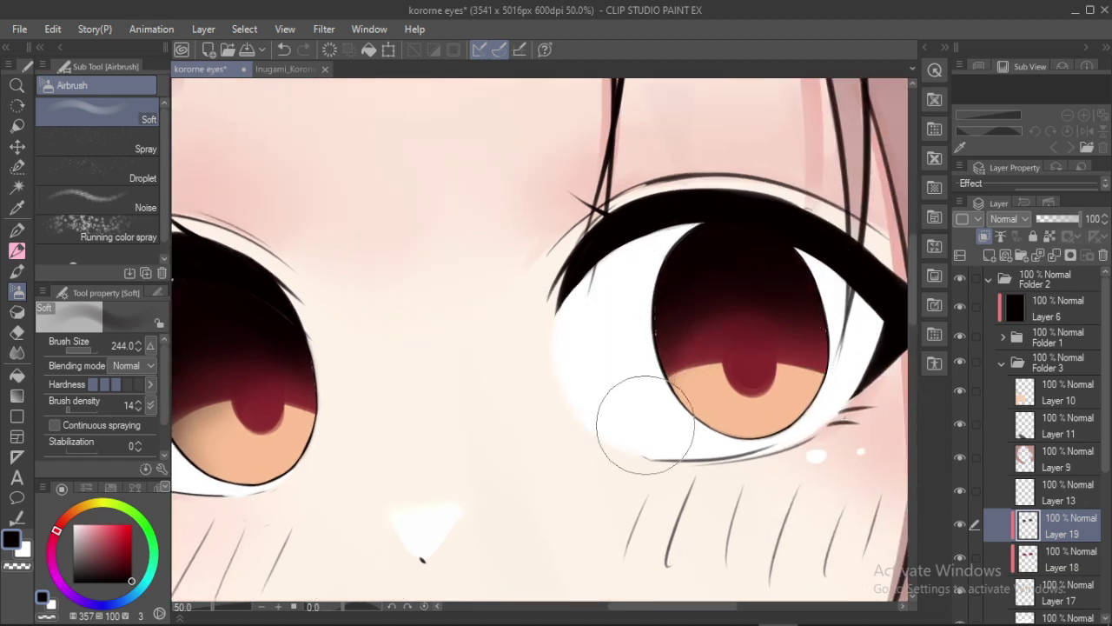
click(815, 426)
drag(663, 290, 732, 478)
drag(486, 392, 615, 361)
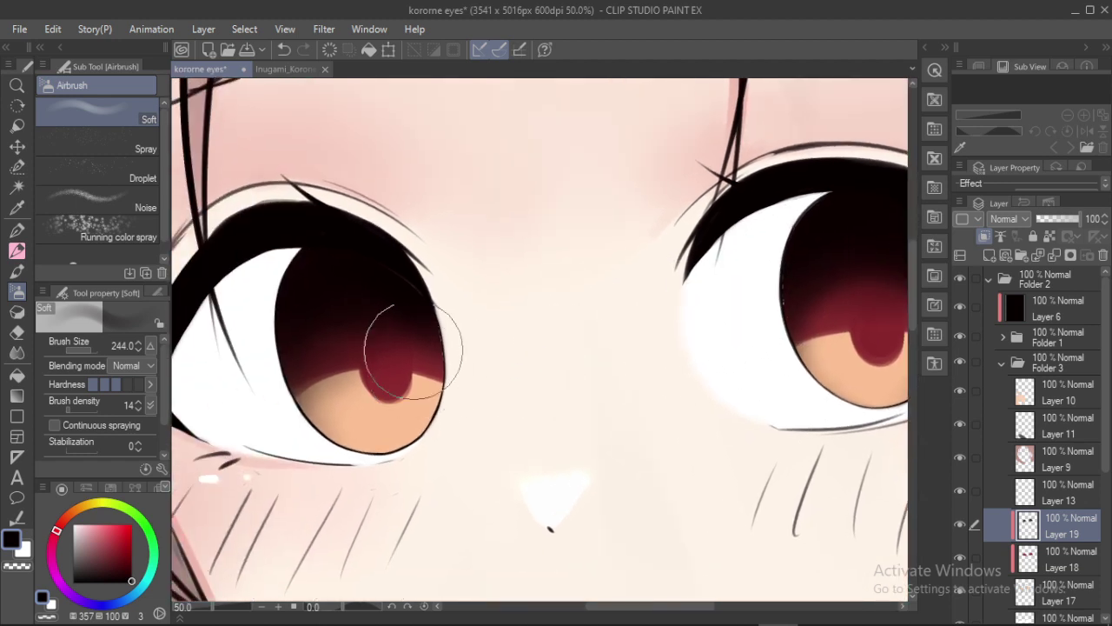
drag(424, 294, 396, 488)
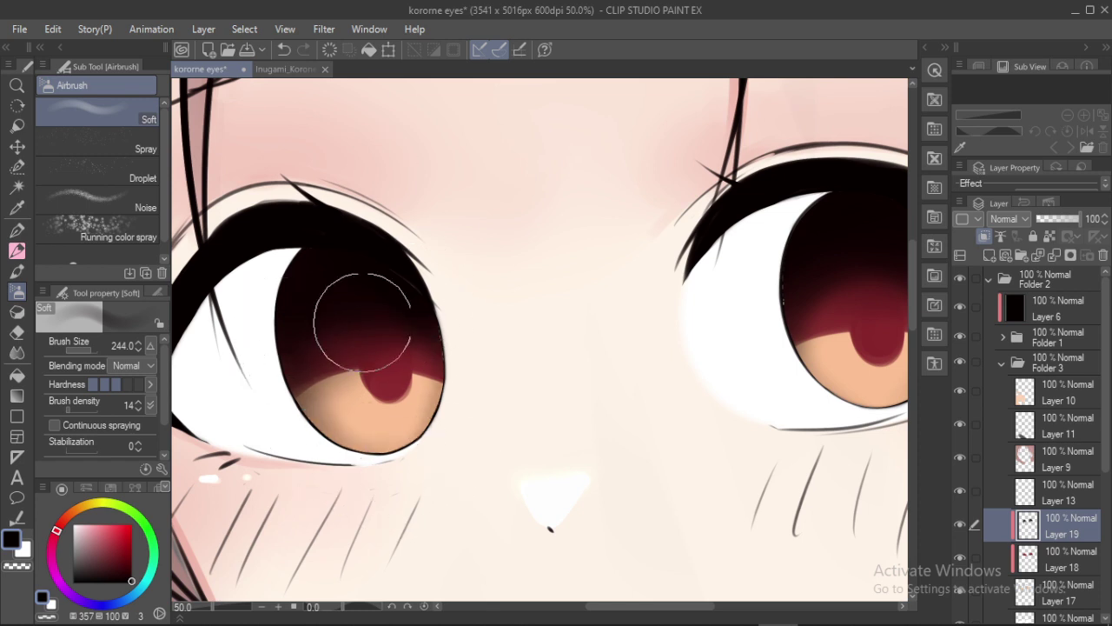
drag(491, 315, 318, 317)
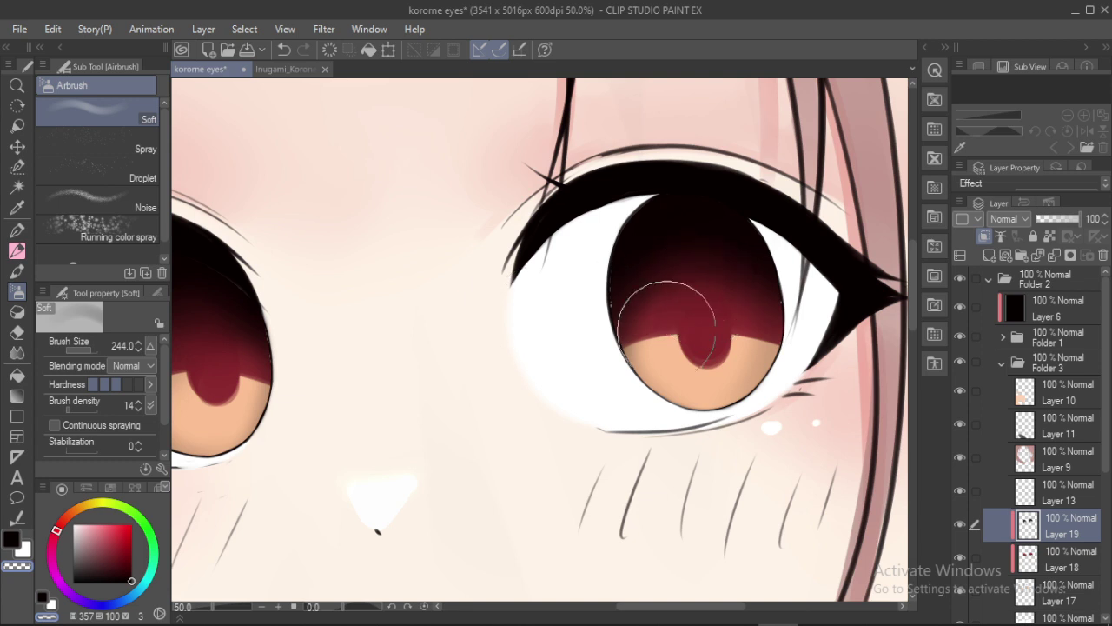
drag(410, 310, 523, 303)
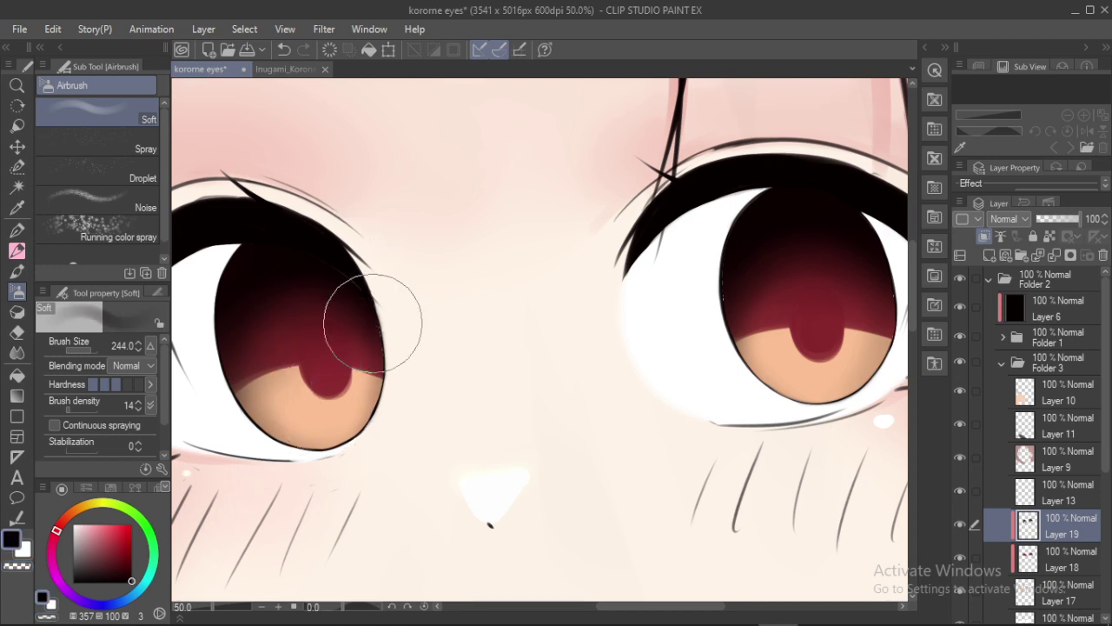
drag(608, 318, 527, 317)
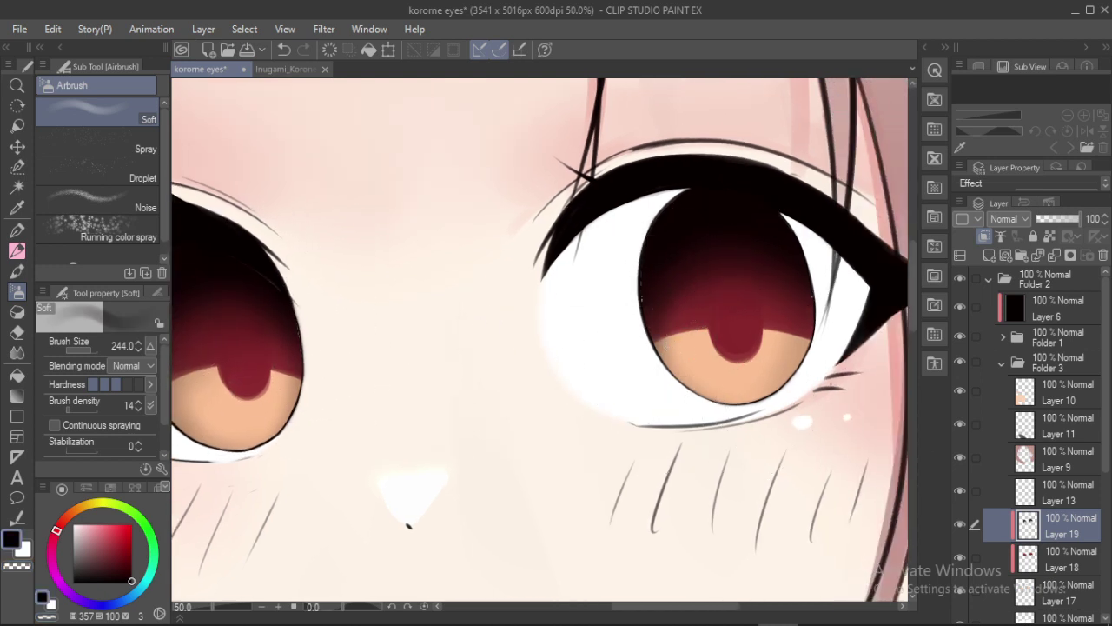
Add a new layer directly above Layer 18 and clip it to the layer below
click(1034, 560)
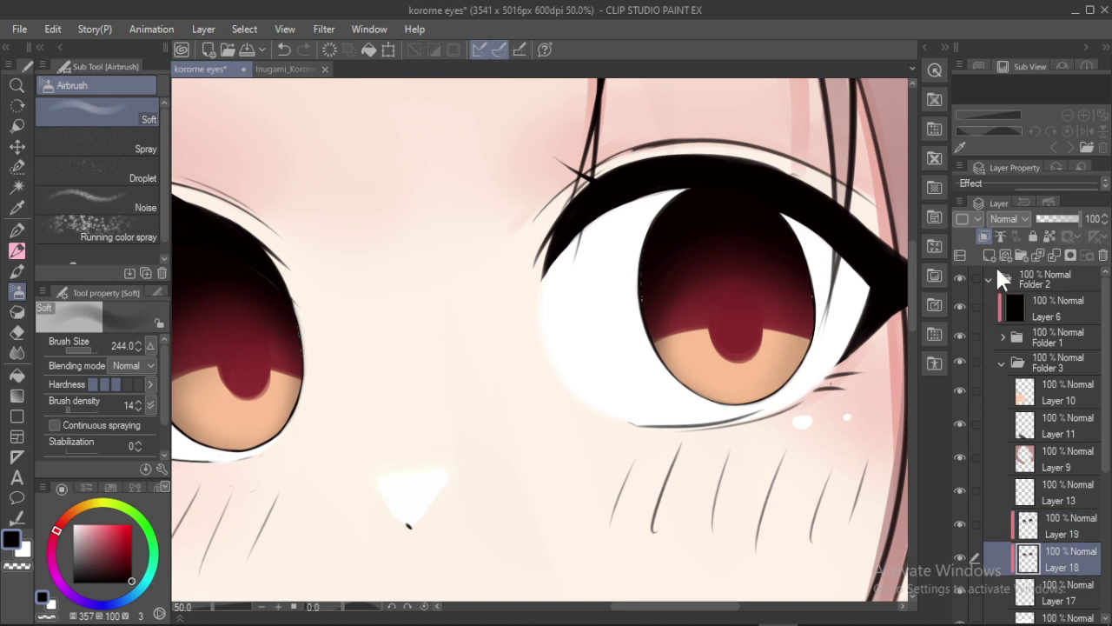
click(984, 233)
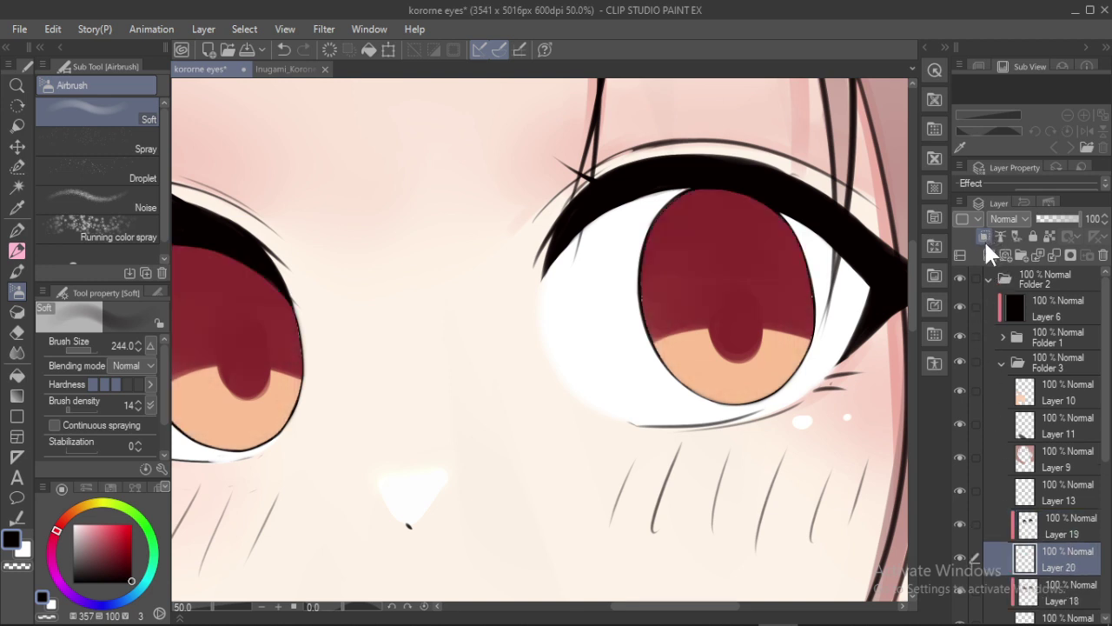
click(984, 234)
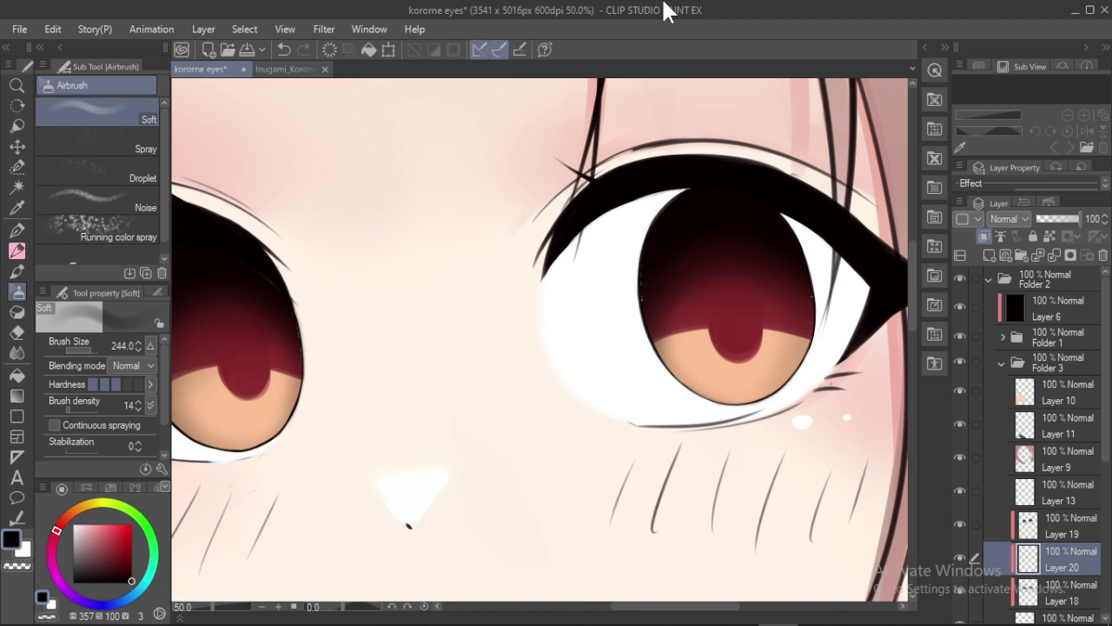
Sample a dark red from the Inugami Korone reference eye and deepen the drawing colour to hue 4, saturation 95, value 34
click(111, 563)
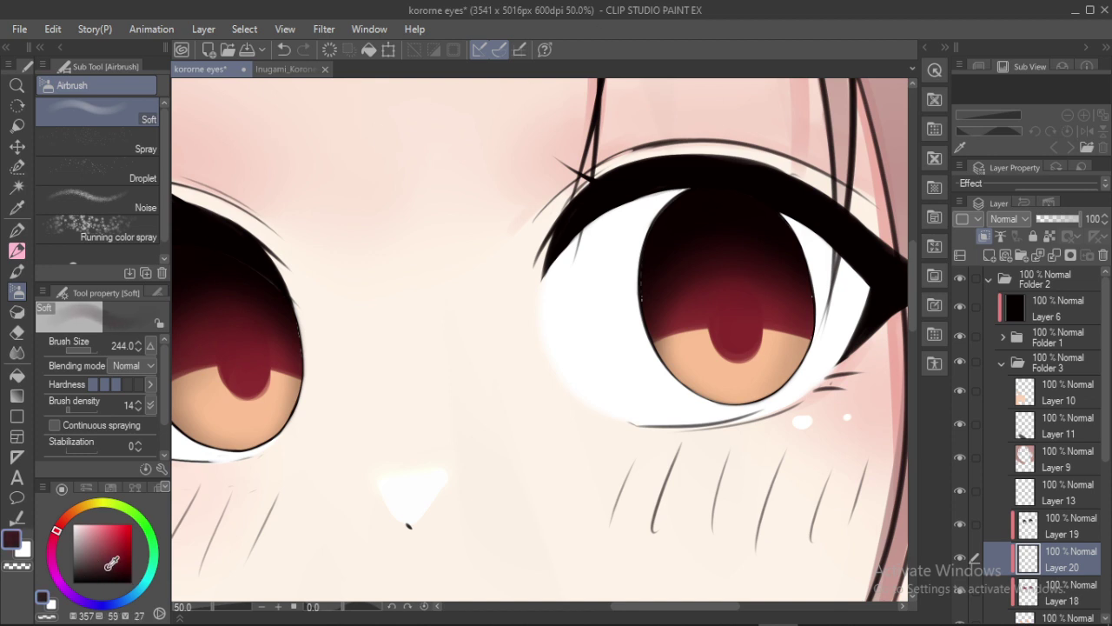
click(289, 69)
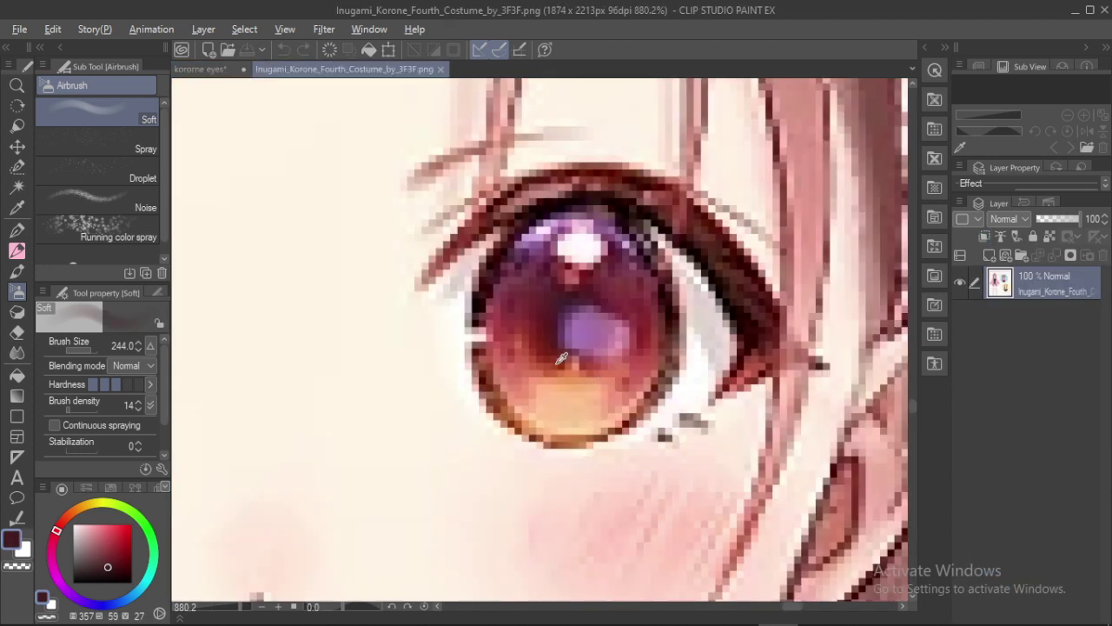
click(209, 69)
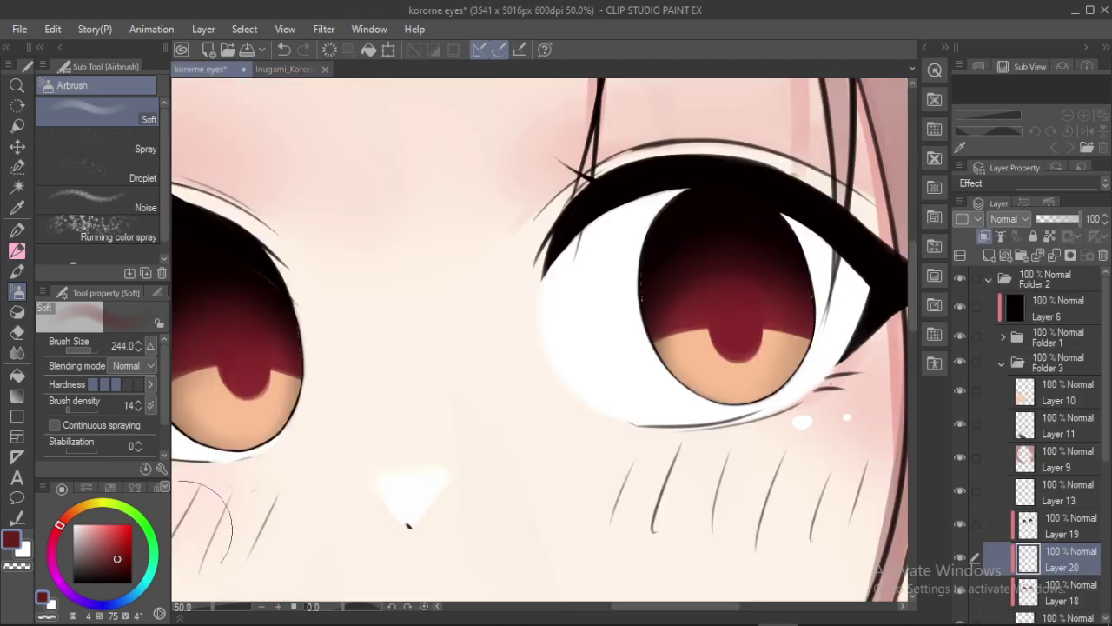
drag(275, 208, 323, 219)
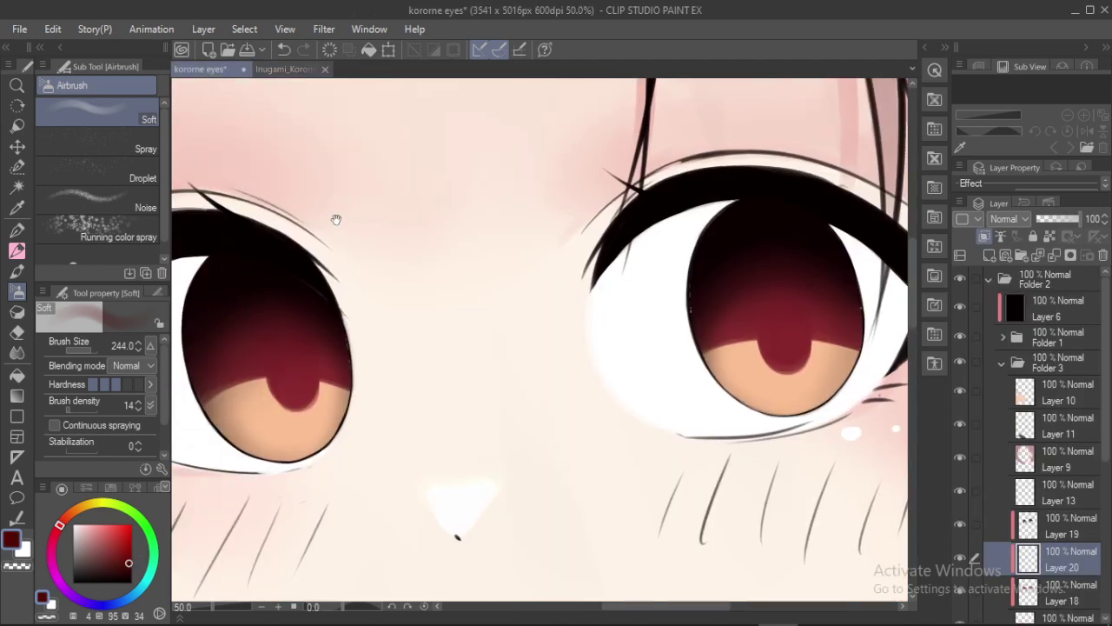
Paint a dark red oval pupil inside the crimson shape of the left iris with the Opaque watercolor brush, reduced to size 57.5
key(b)
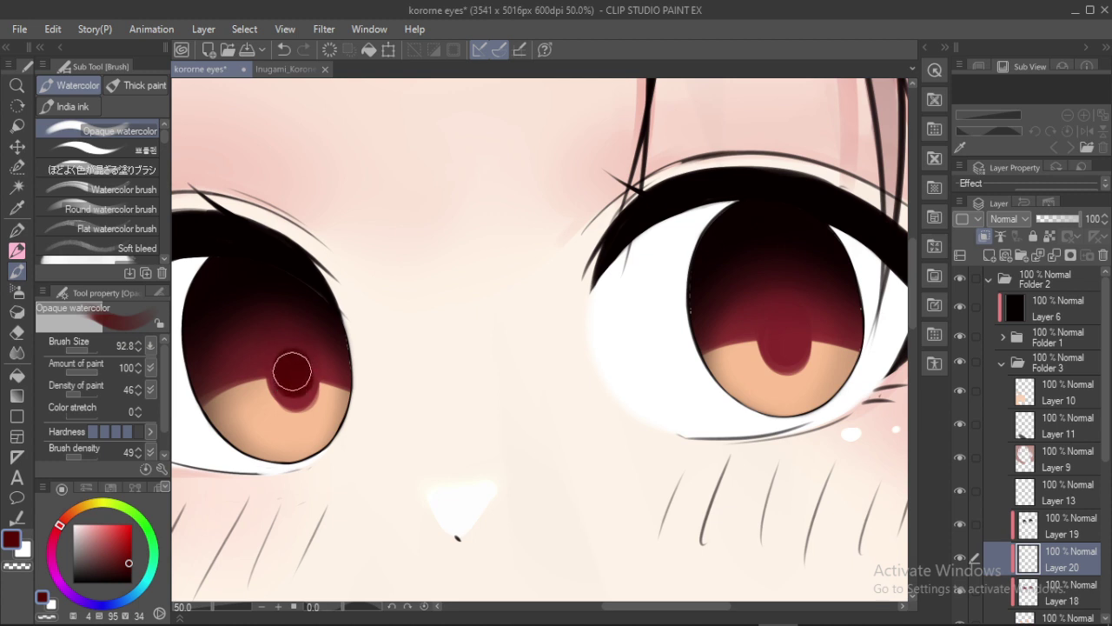
scroll(292, 371, up, 4)
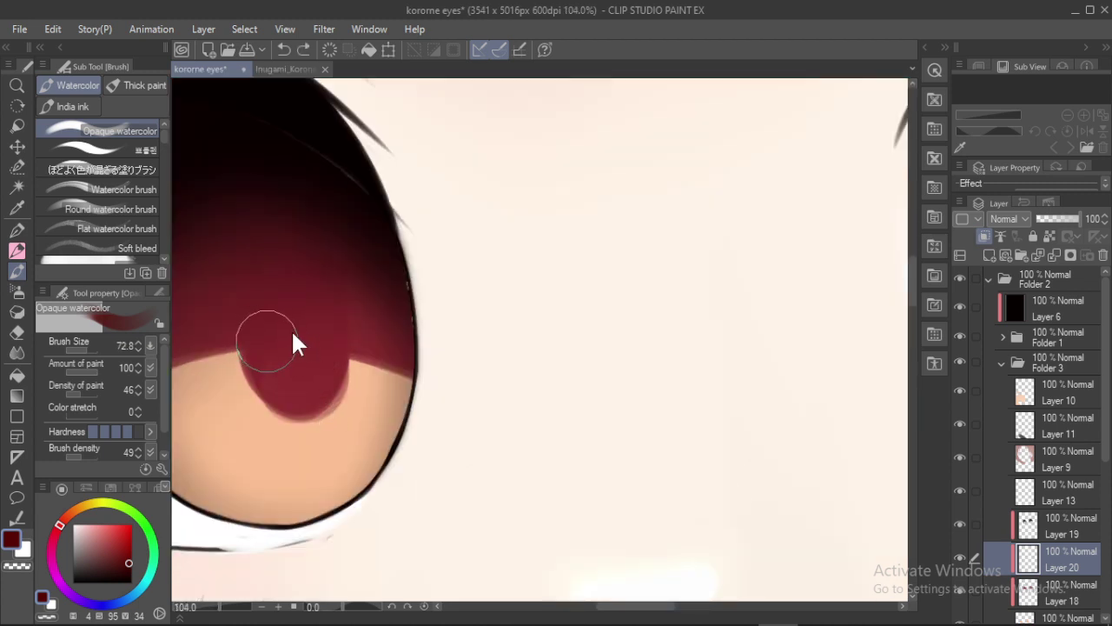
mouse_move(289, 302)
mouse_down()
mouse_move(304, 333)
mouse_move(276, 318)
mouse_move(292, 356)
mouse_up()
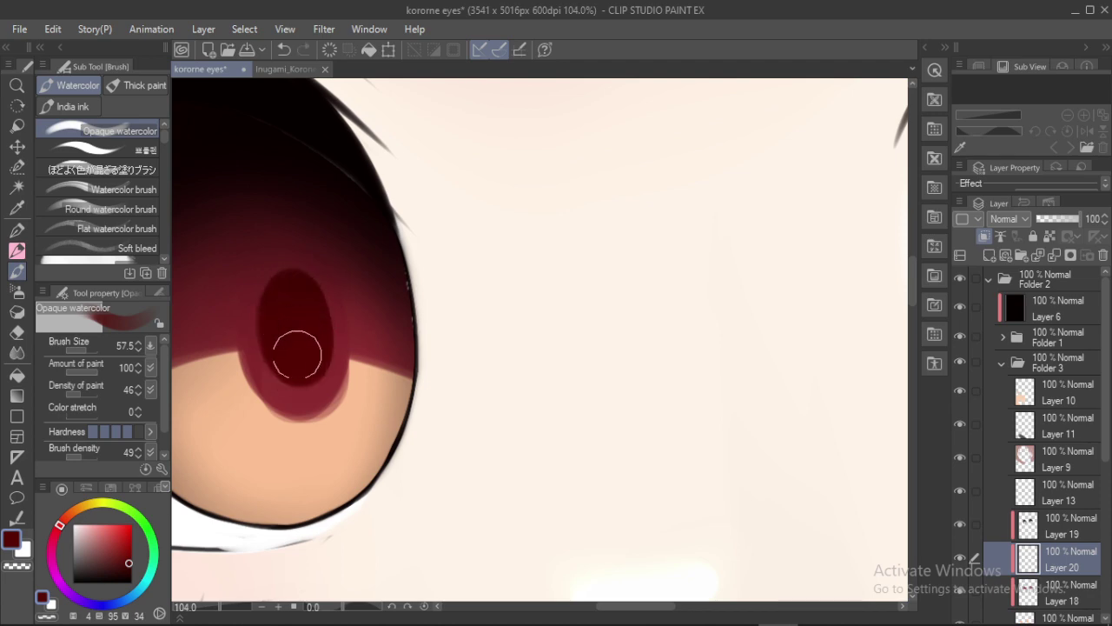
Paint a matching dark red oval pupil in the right iris with the Opaque watercolor brush at size 57.5 and refine its outline
scroll(300, 326, down, 4)
key(k)
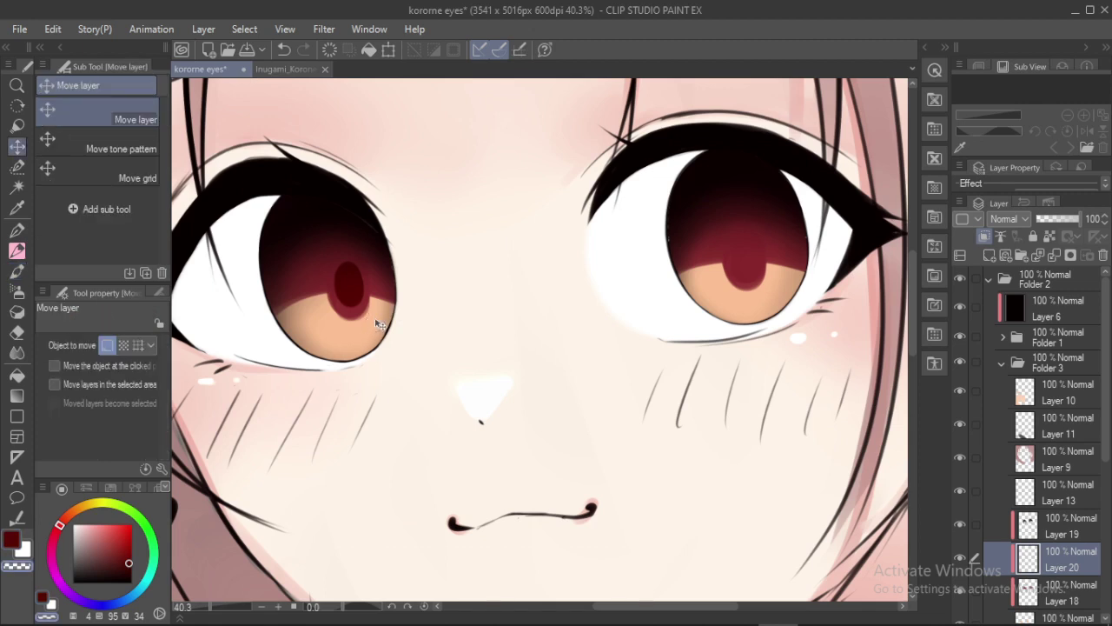
key(b)
scroll(756, 273, up, 3)
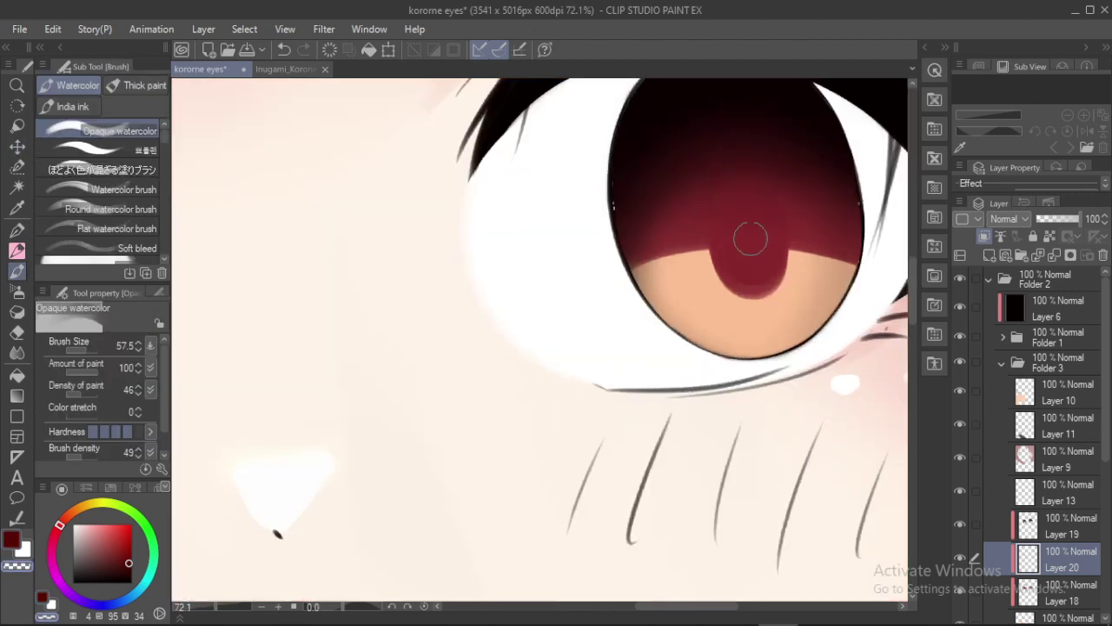
mouse_move(753, 238)
mouse_down()
mouse_move(742, 218)
mouse_move(757, 238)
mouse_move(743, 241)
mouse_move(763, 246)
mouse_up()
key(ctrl+z)
key(ctrl+z)
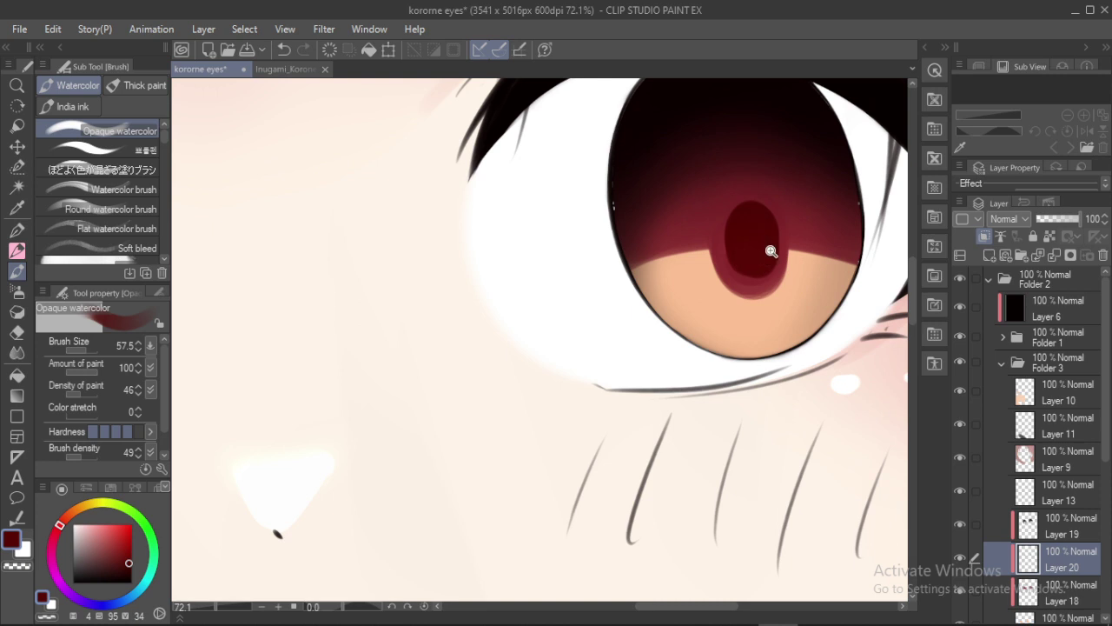
scroll(771, 251, up, 2)
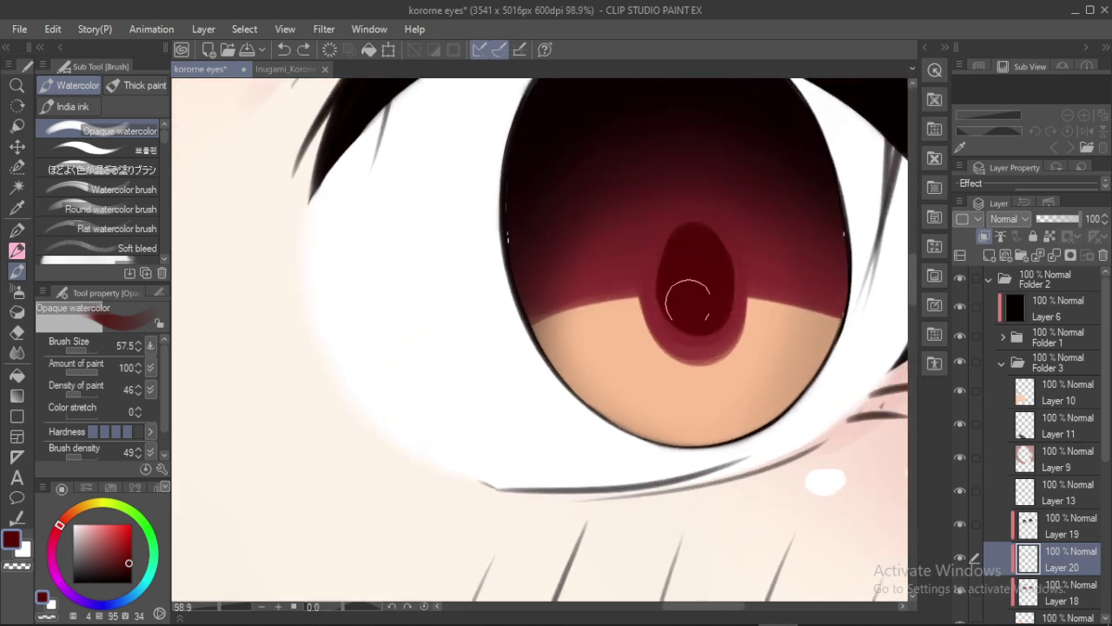
drag(697, 253, 697, 308)
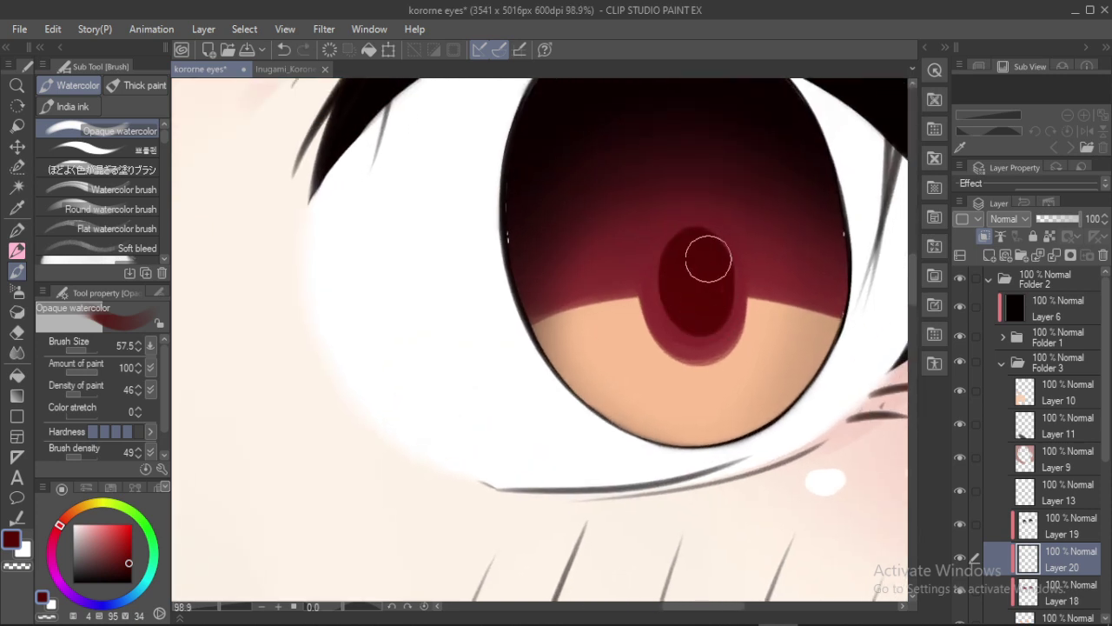
Select the right eye's pupil with the Selection pen, nudge it slightly within the iris, and clear the selection
scroll(708, 290, down, 3)
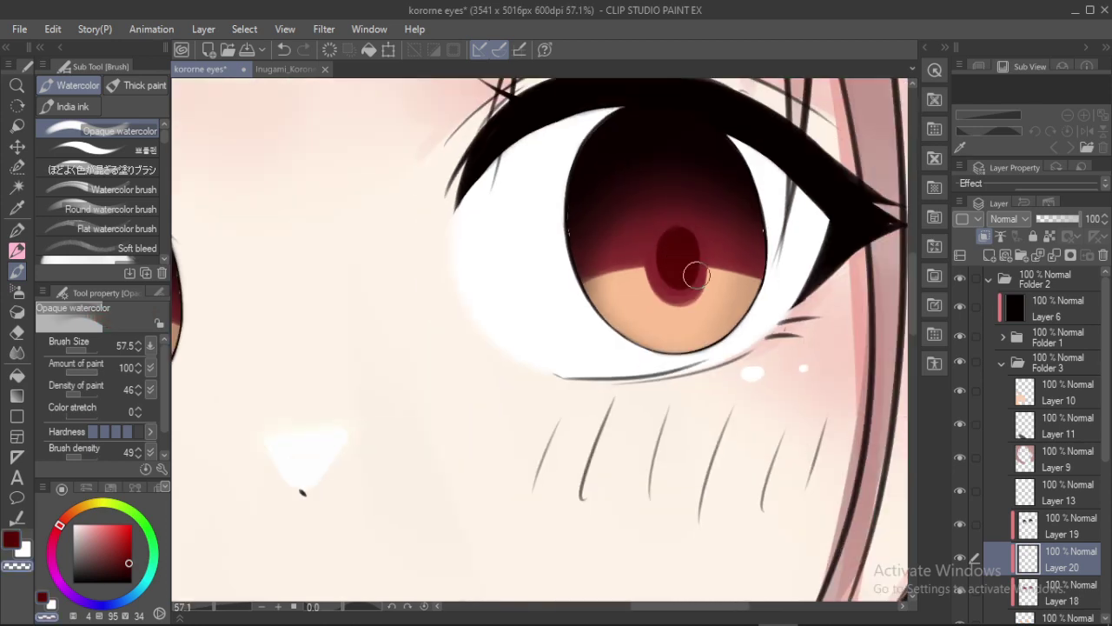
drag(541, 235, 650, 270)
scroll(630, 269, down, 2)
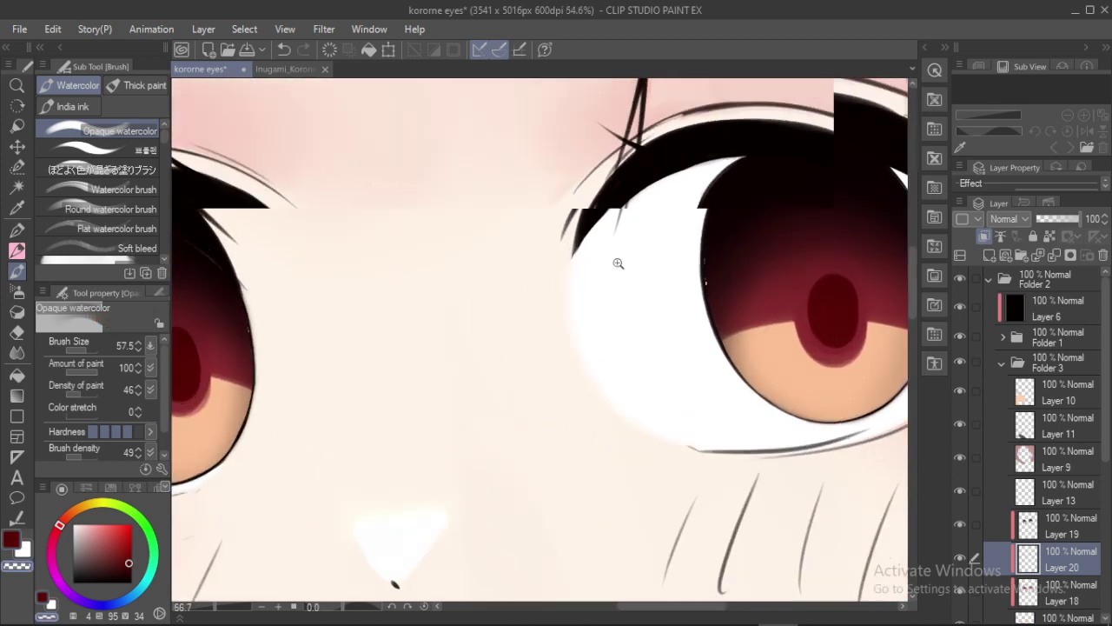
key(m)
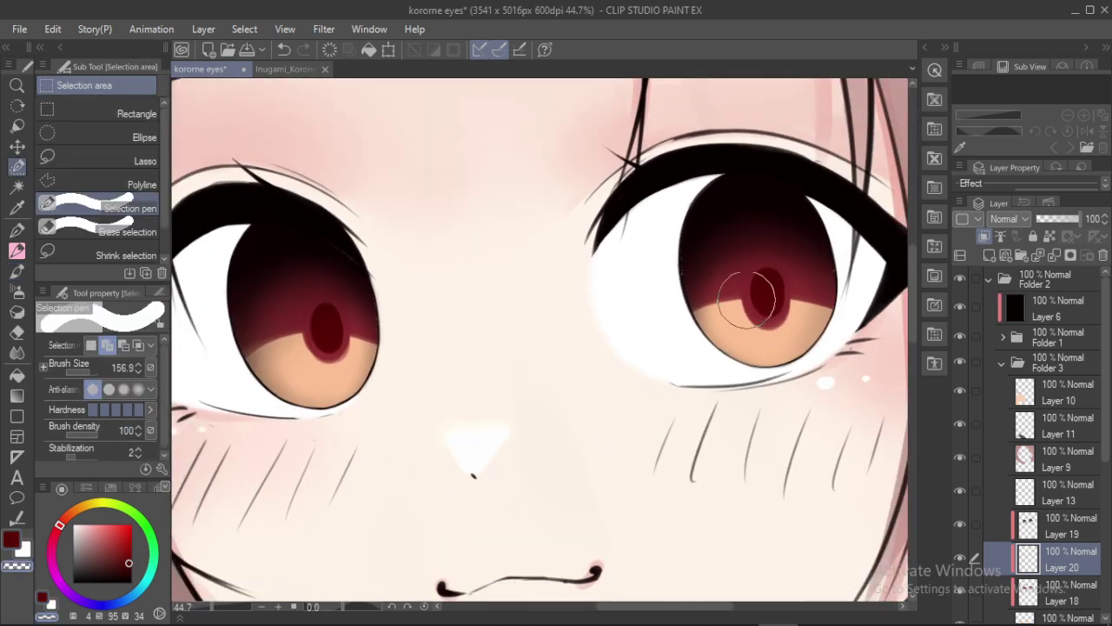
drag(764, 235, 758, 236)
key(k)
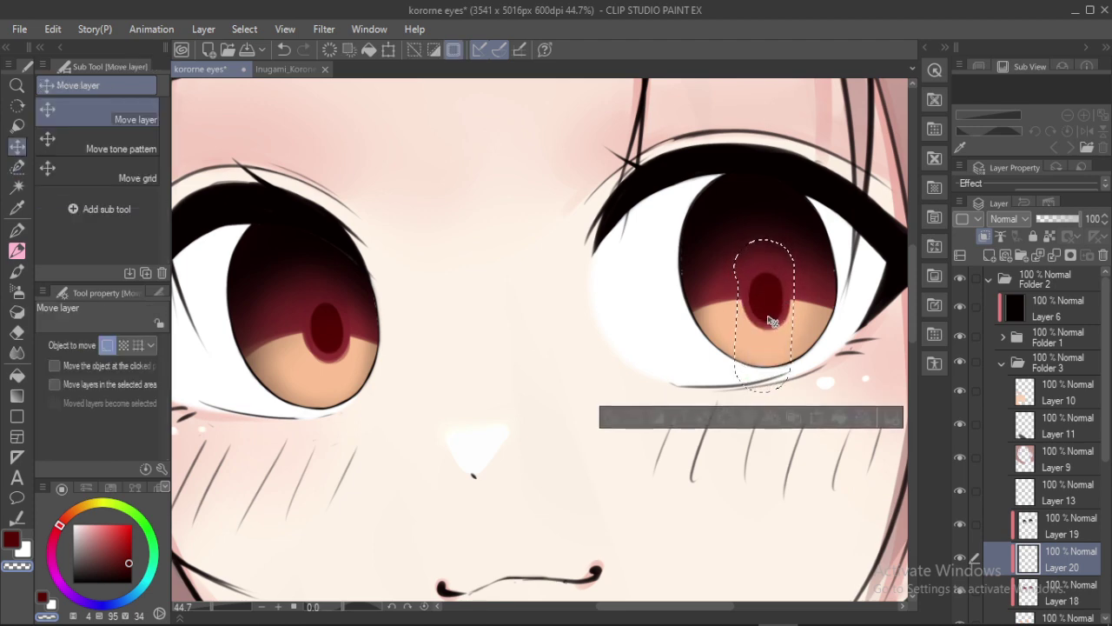
key(ctrl+d)
scroll(566, 223, down, 3)
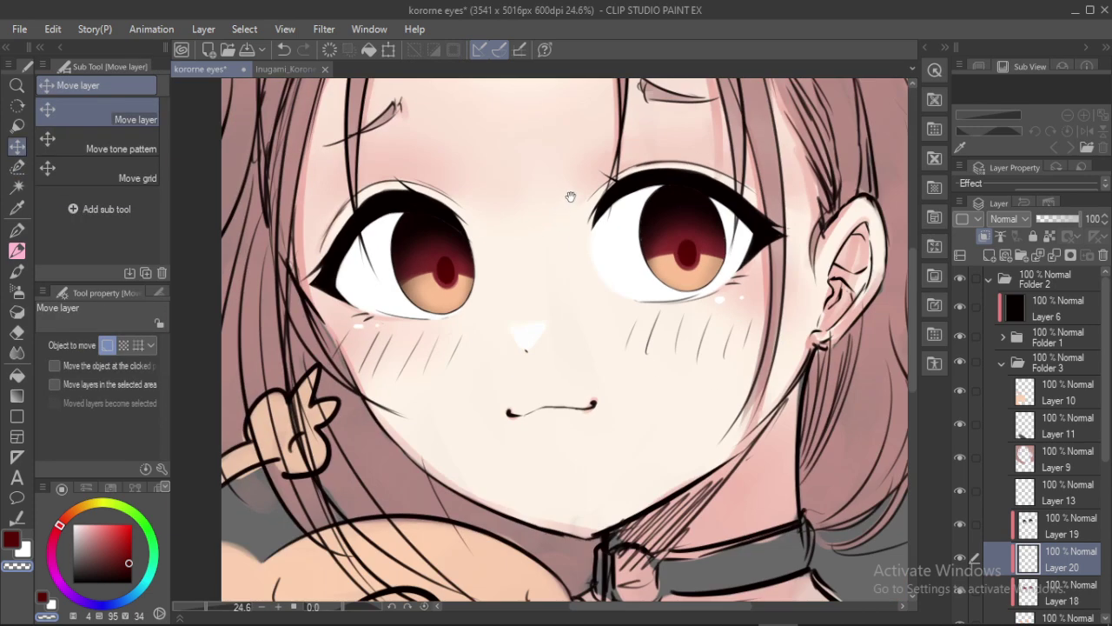
scroll(570, 196, up, 4)
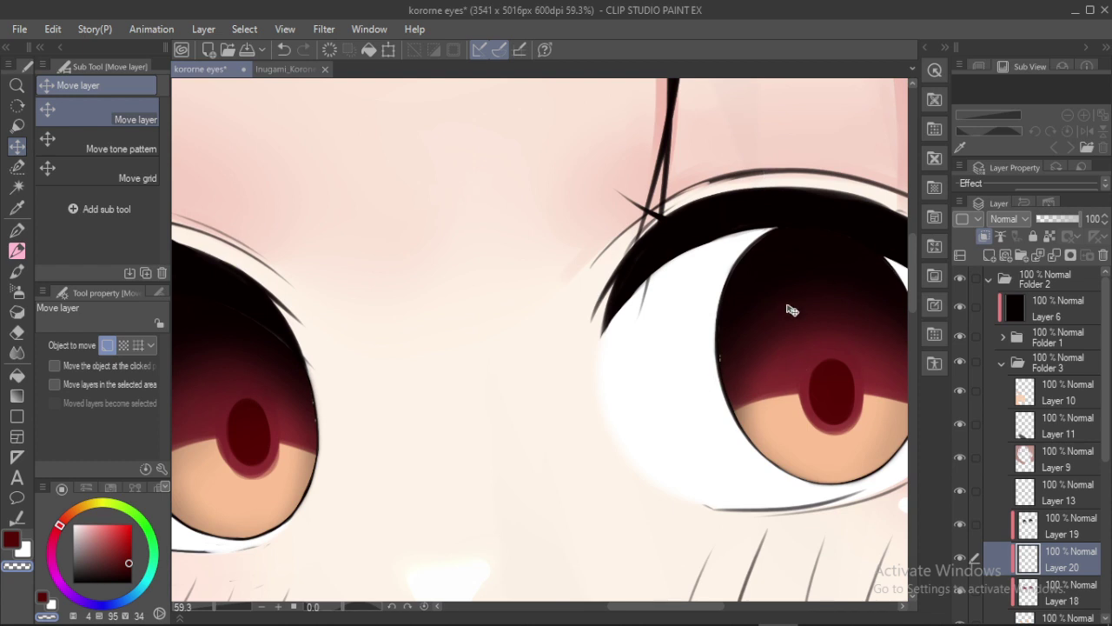
Adjust the pupil colour on Layer 20 with Hue/Saturation/Luminosity, setting saturation to 10 and luminosity to -21
key(ctrl+u)
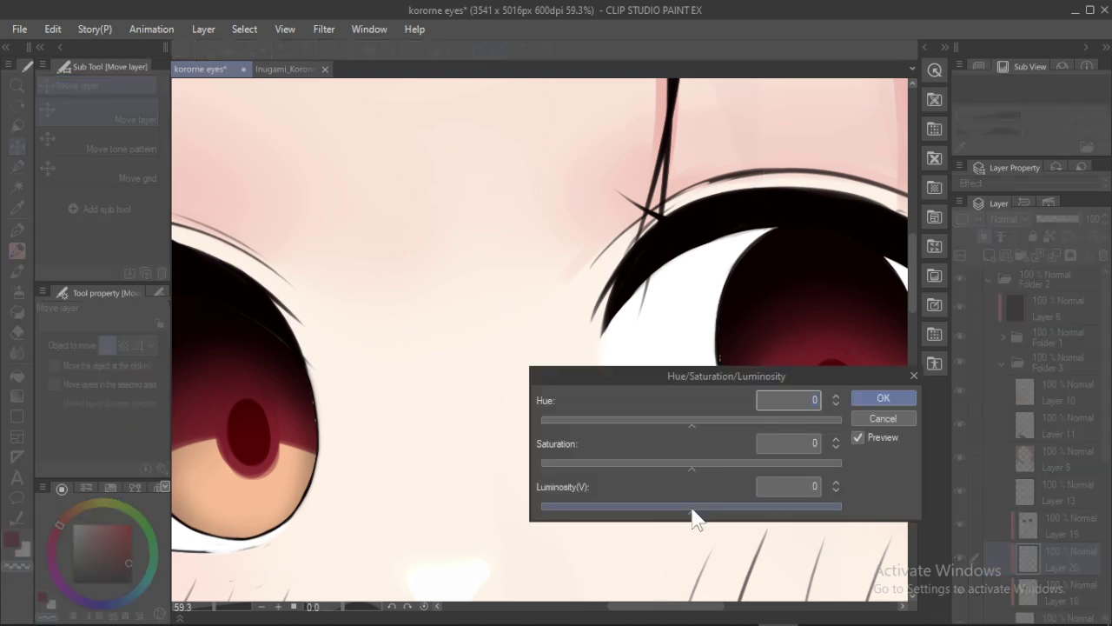
drag(692, 509, 671, 510)
click(708, 468)
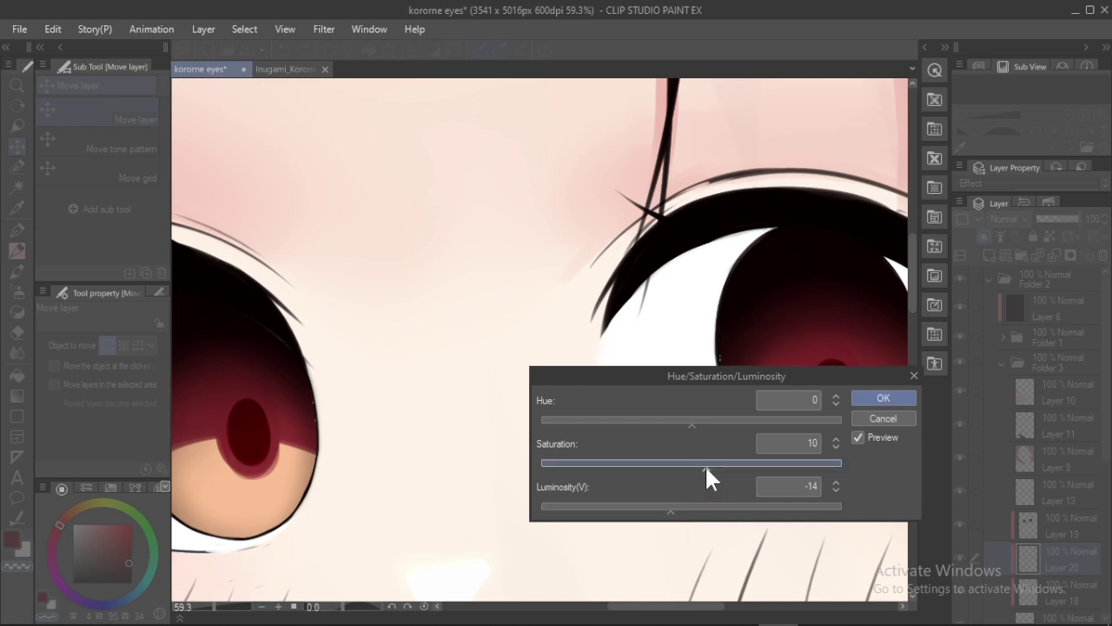
click(660, 508)
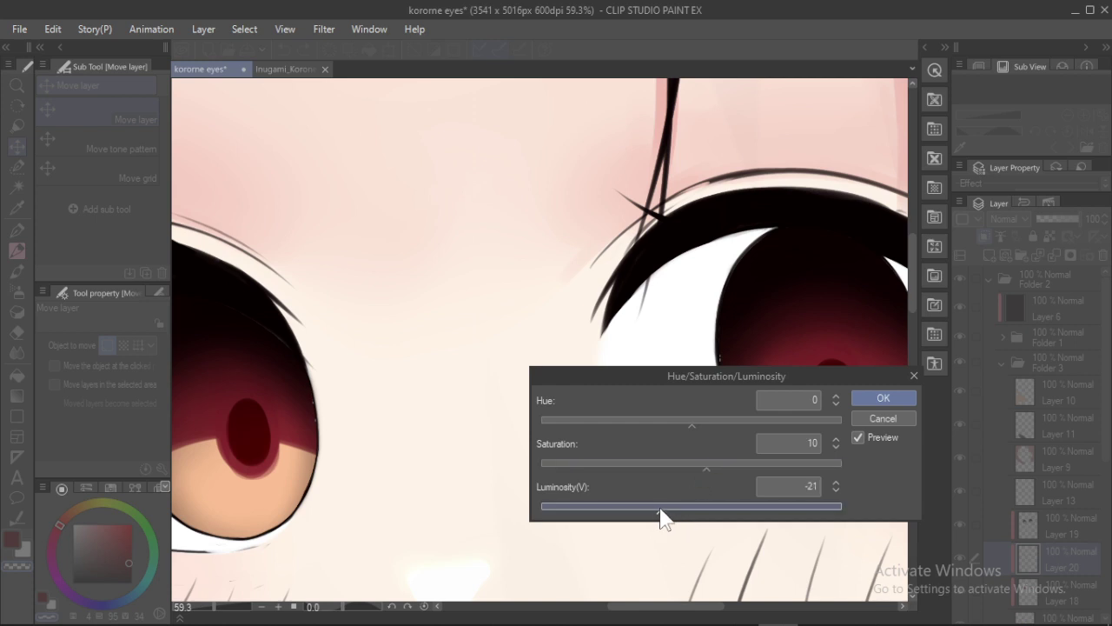
click(883, 398)
scroll(666, 341, down, 2)
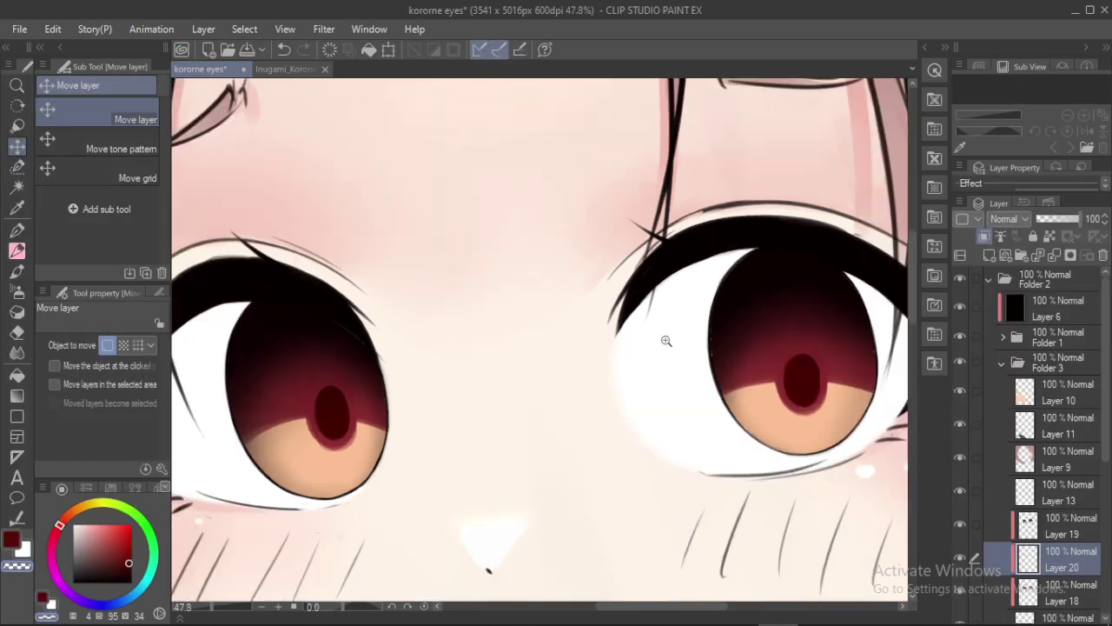
Add a new clipped layer above Layer 19 and set its blending mode to Add (Glow)
drag(667, 340, 641, 327)
click(989, 526)
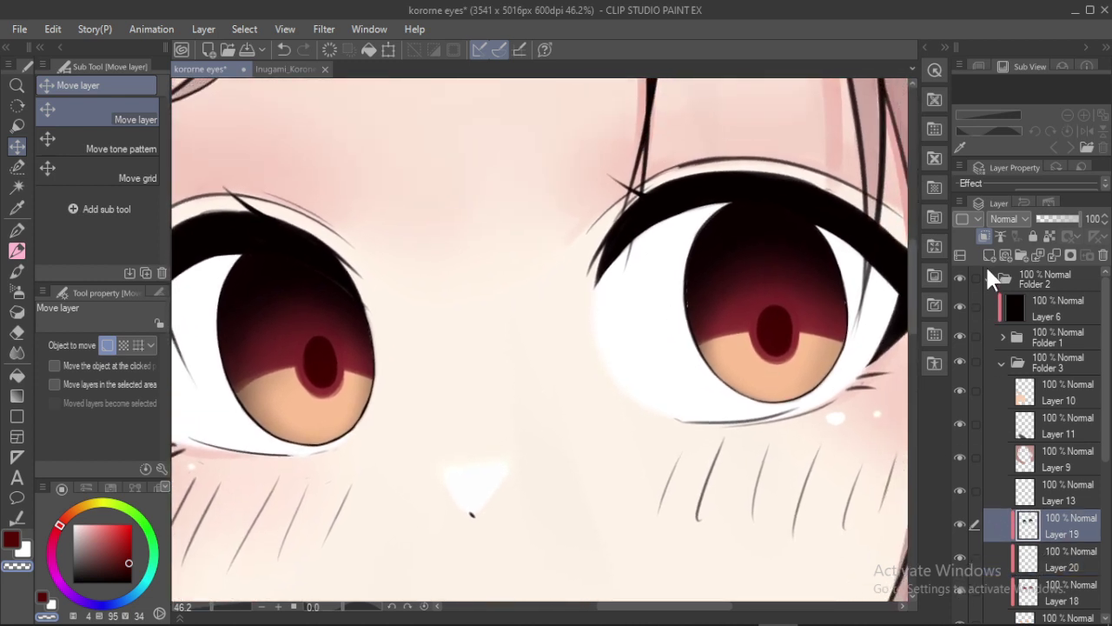
key(ctrl+shift+n)
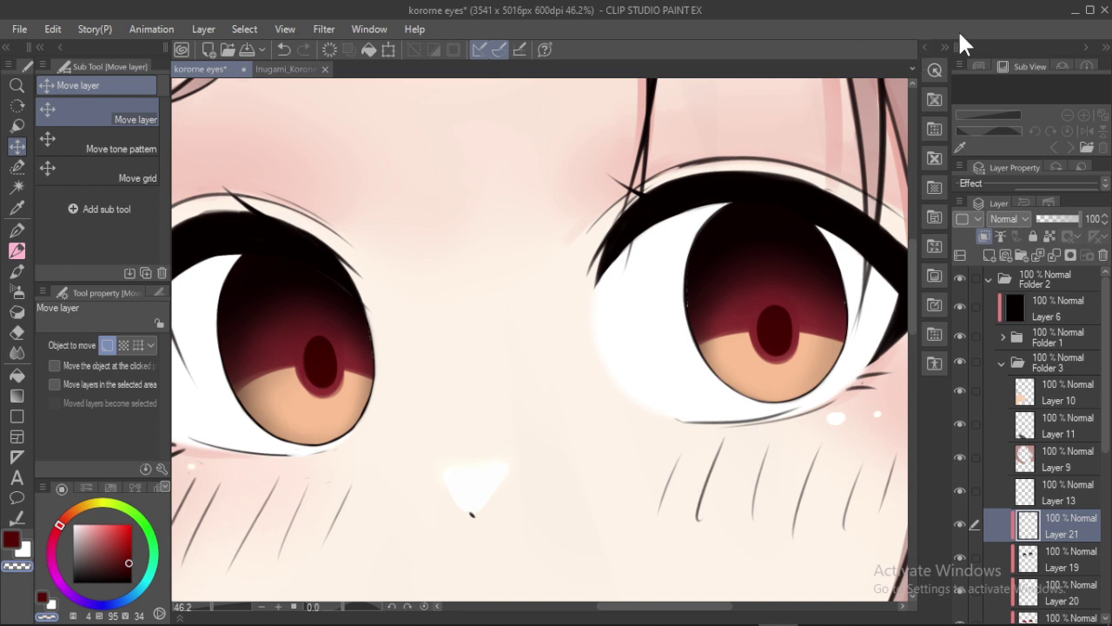
click(1008, 219)
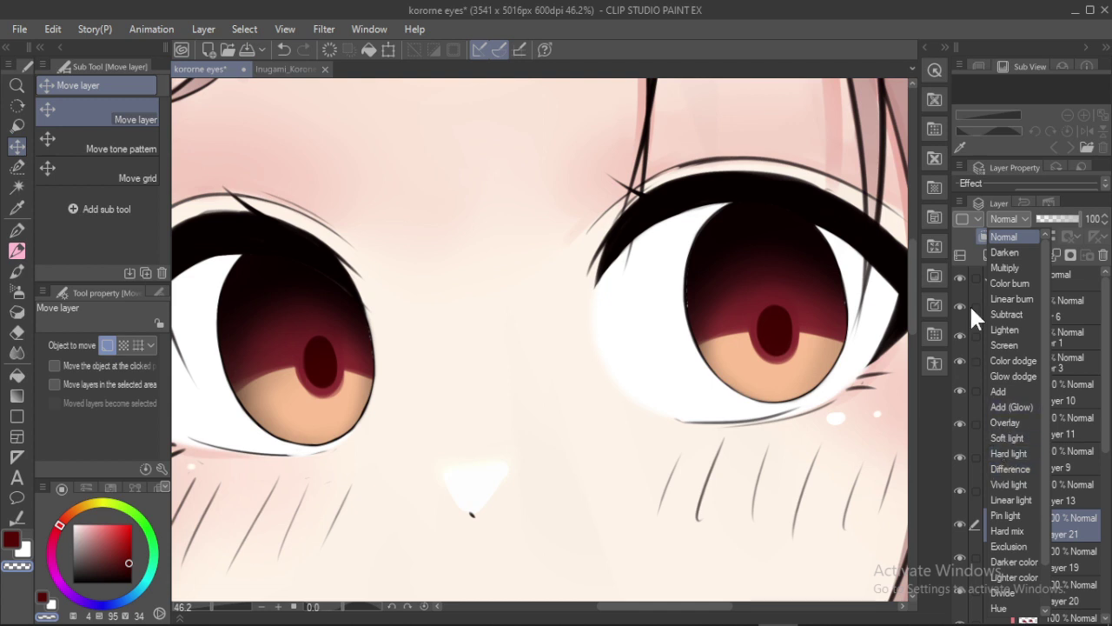
click(1011, 405)
Paint a light orange glow (hue 22, saturation 56, value 100) over the lower part of both irises with the Opaque watercolor brush at size 248.8
mouse_move(93, 556)
mouse_down()
mouse_move(88, 514)
mouse_move(70, 514)
mouse_move(106, 516)
mouse_up()
click(96, 538)
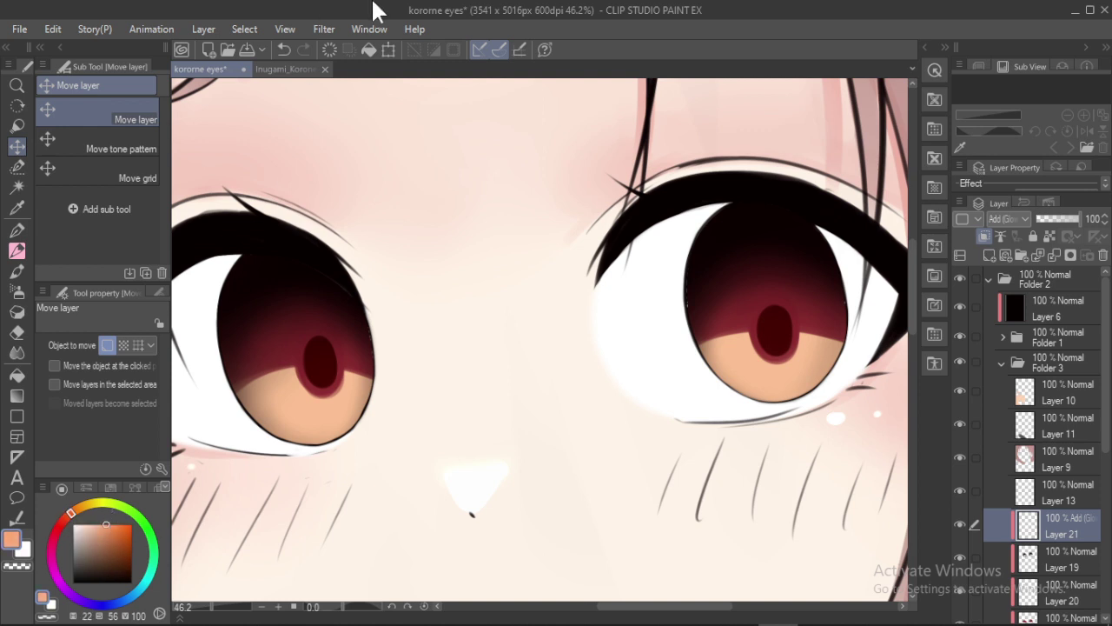
key(b)
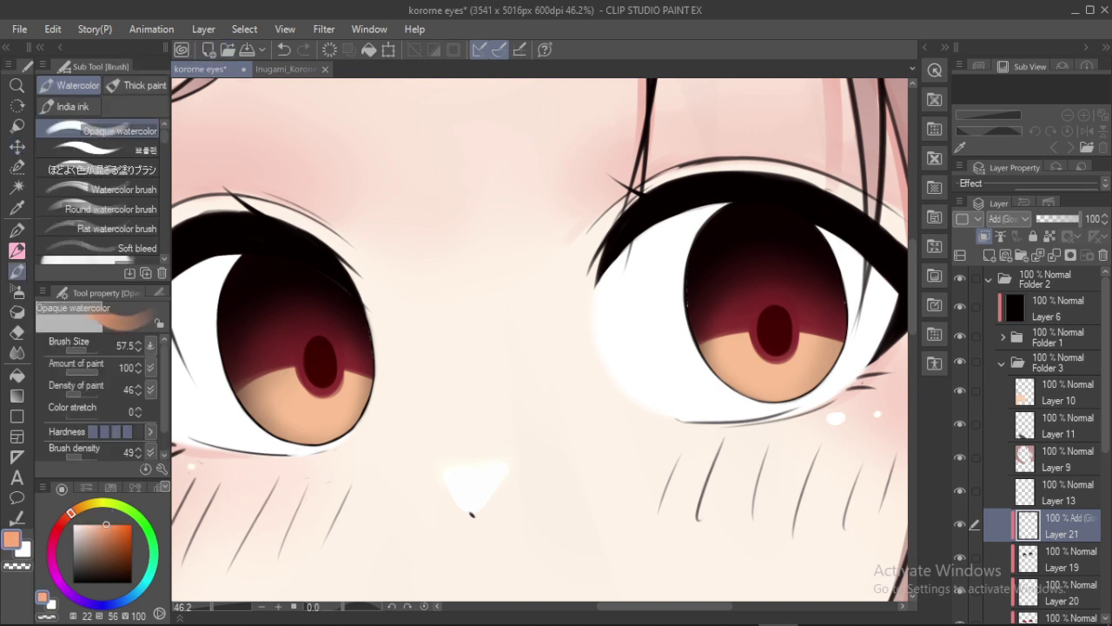
mouse_move(340, 425)
mouse_down()
mouse_move(381, 459)
mouse_move(319, 414)
mouse_move(313, 465)
mouse_move(315, 427)
mouse_move(303, 421)
mouse_move(322, 420)
mouse_move(303, 425)
mouse_move(312, 413)
mouse_move(319, 440)
mouse_move(315, 417)
mouse_move(304, 426)
mouse_move(311, 414)
mouse_move(323, 418)
mouse_move(302, 425)
mouse_move(310, 458)
mouse_move(308, 430)
mouse_up()
mouse_move(724, 372)
mouse_down()
mouse_move(766, 384)
mouse_move(777, 375)
mouse_move(756, 444)
mouse_move(769, 378)
mouse_move(785, 384)
mouse_move(763, 385)
mouse_move(786, 400)
mouse_move(774, 381)
mouse_move(765, 389)
mouse_move(777, 415)
mouse_move(773, 379)
mouse_move(778, 437)
mouse_move(778, 384)
mouse_move(766, 385)
mouse_move(791, 386)
mouse_move(779, 426)
mouse_move(784, 379)
mouse_move(767, 380)
mouse_move(778, 394)
mouse_move(781, 380)
mouse_move(746, 416)
mouse_up()
drag(332, 423, 310, 422)
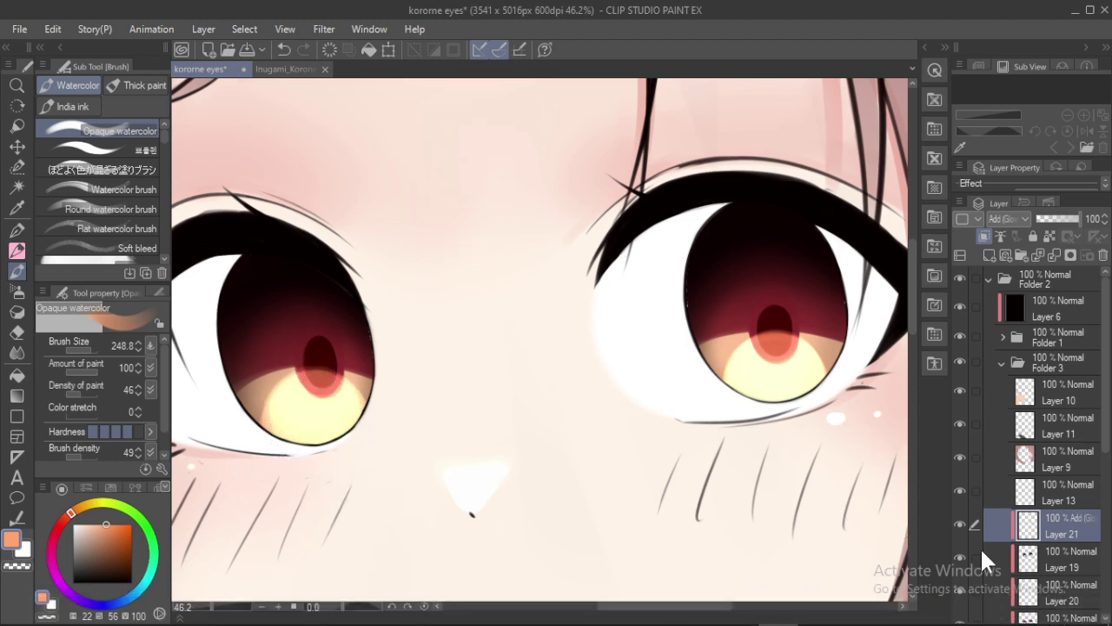
Soften the iris colouring on Layer 18 with a Gaussian blur
scroll(1019, 519, down, 2)
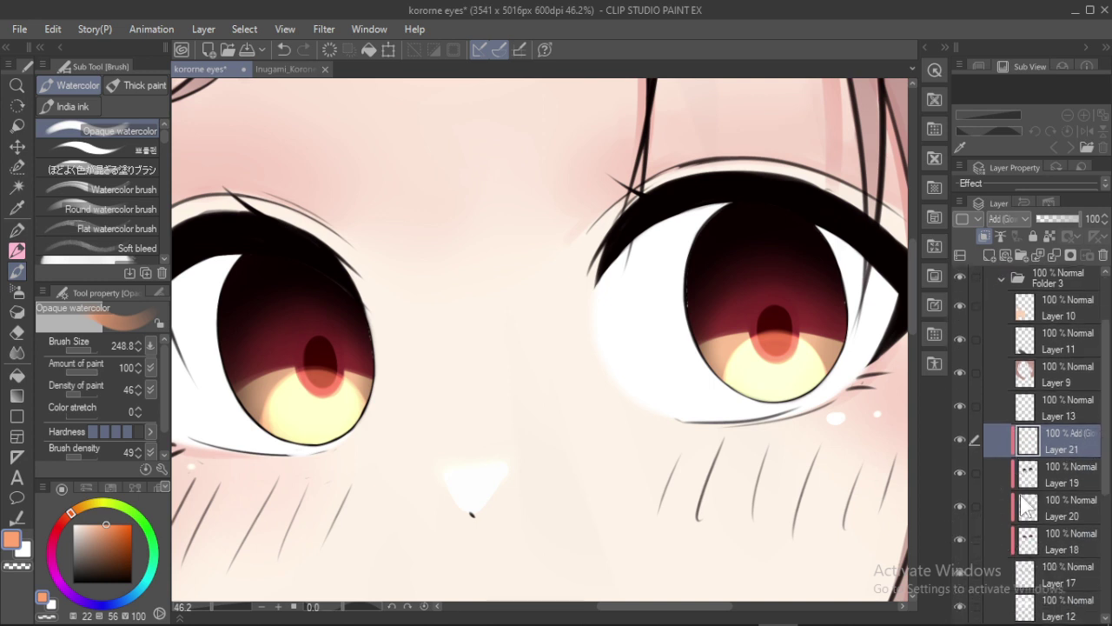
click(1058, 543)
click(324, 29)
mouse_move(341, 49)
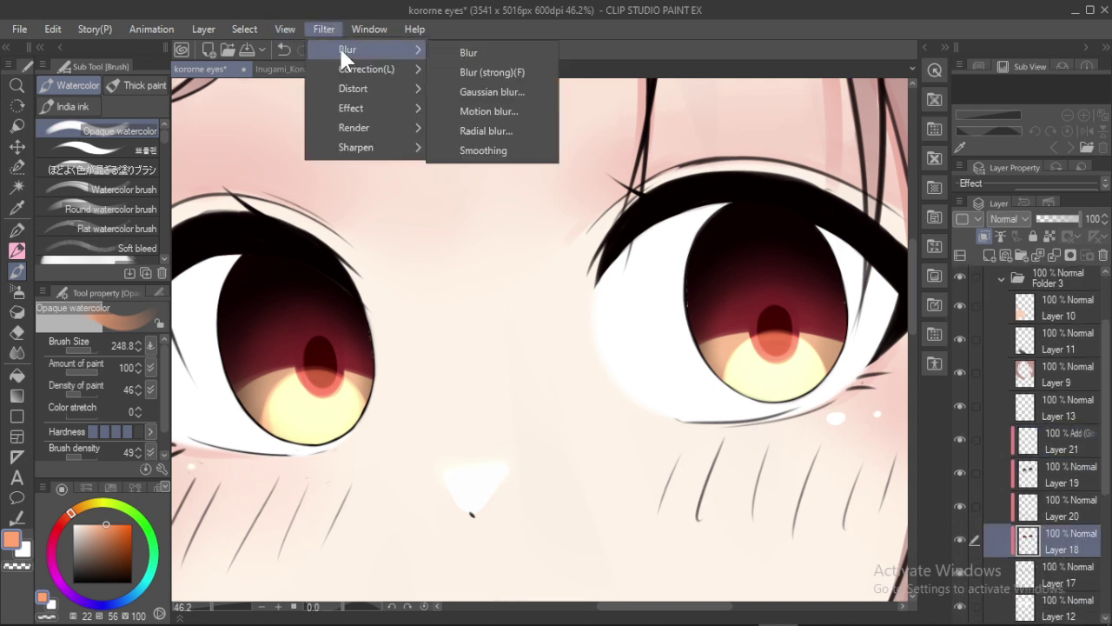
click(465, 91)
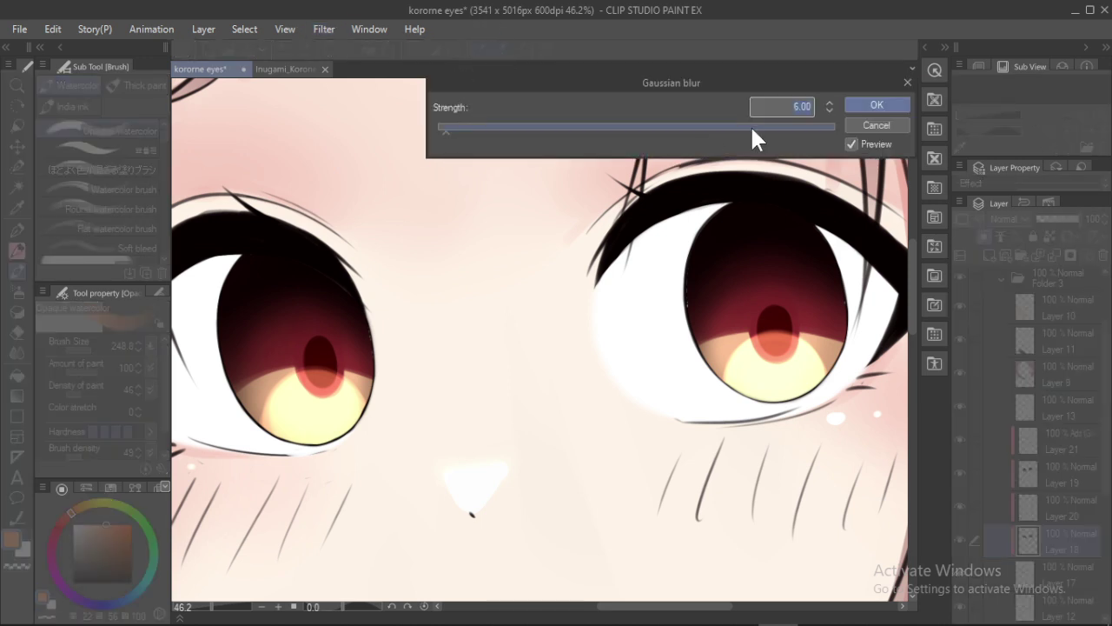
key(Down)
click(867, 102)
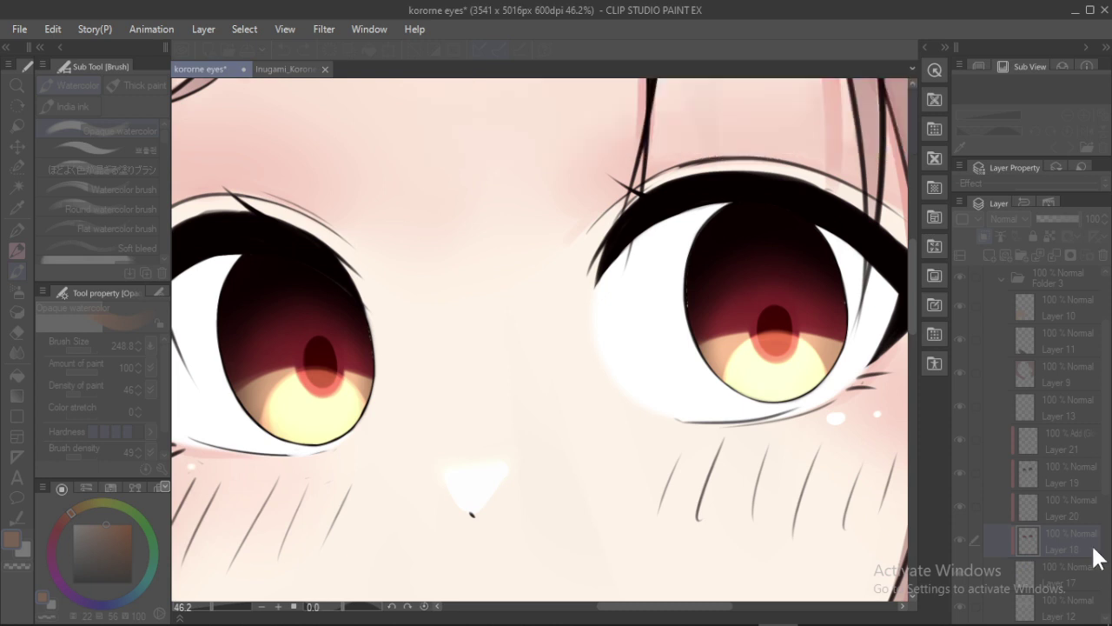
Soften the pupils on Layer 20 with a Gaussian blur at strength 6
click(1049, 503)
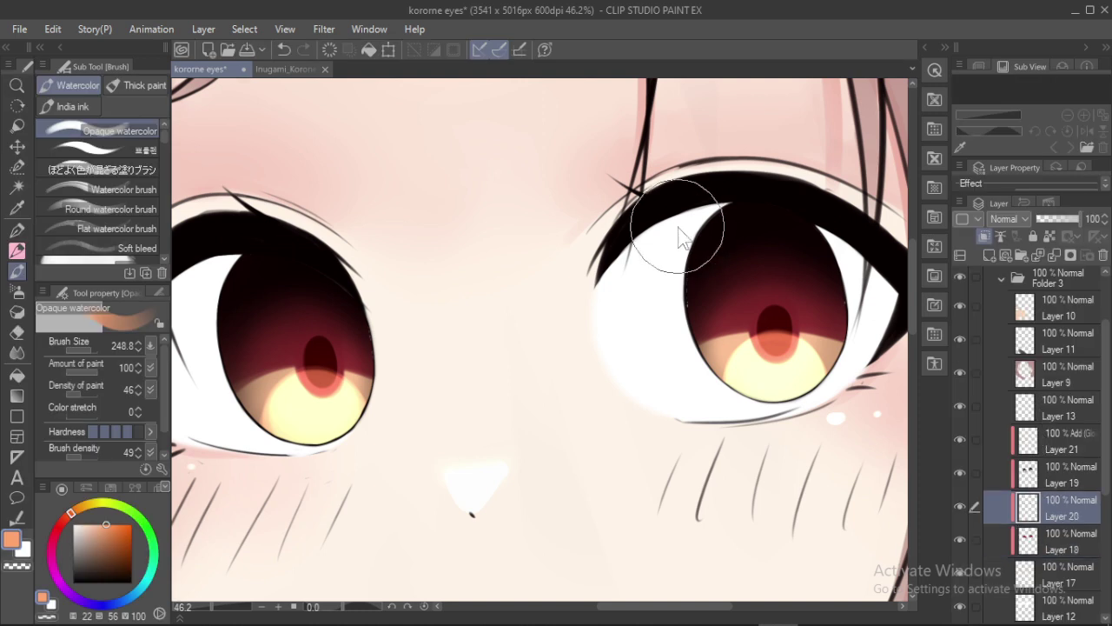
click(323, 29)
mouse_move(349, 49)
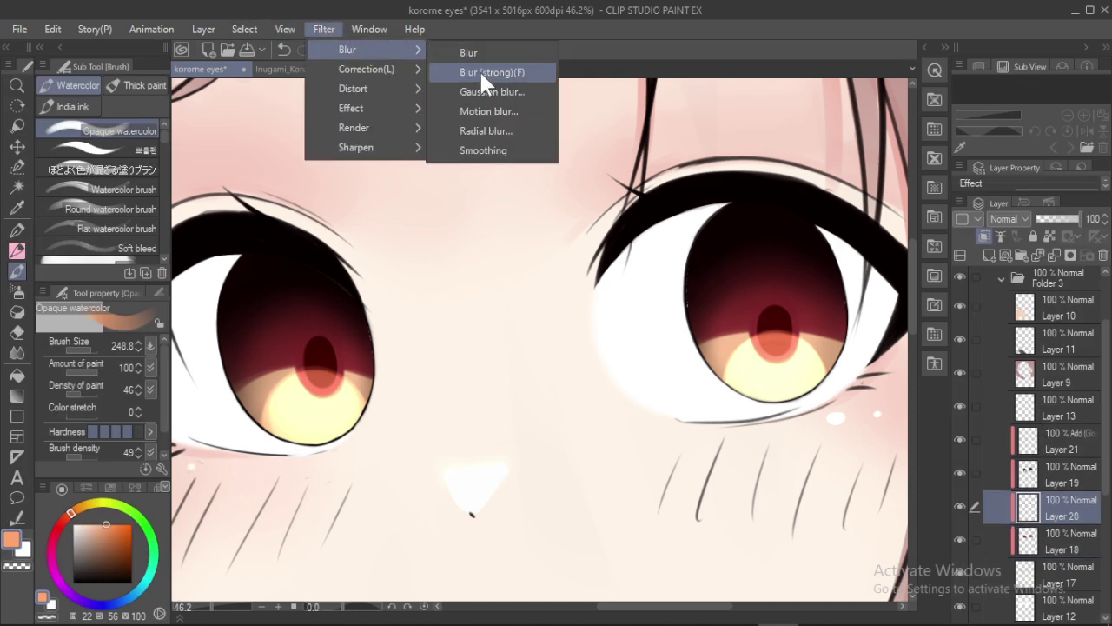
click(490, 76)
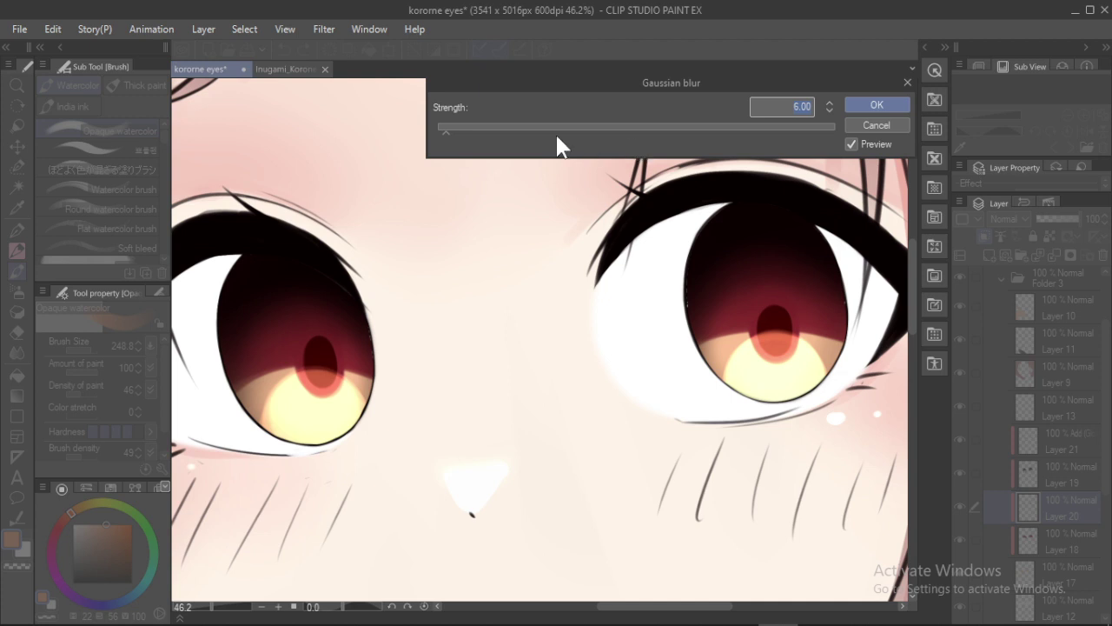
click(874, 105)
mouse_move(832, 615)
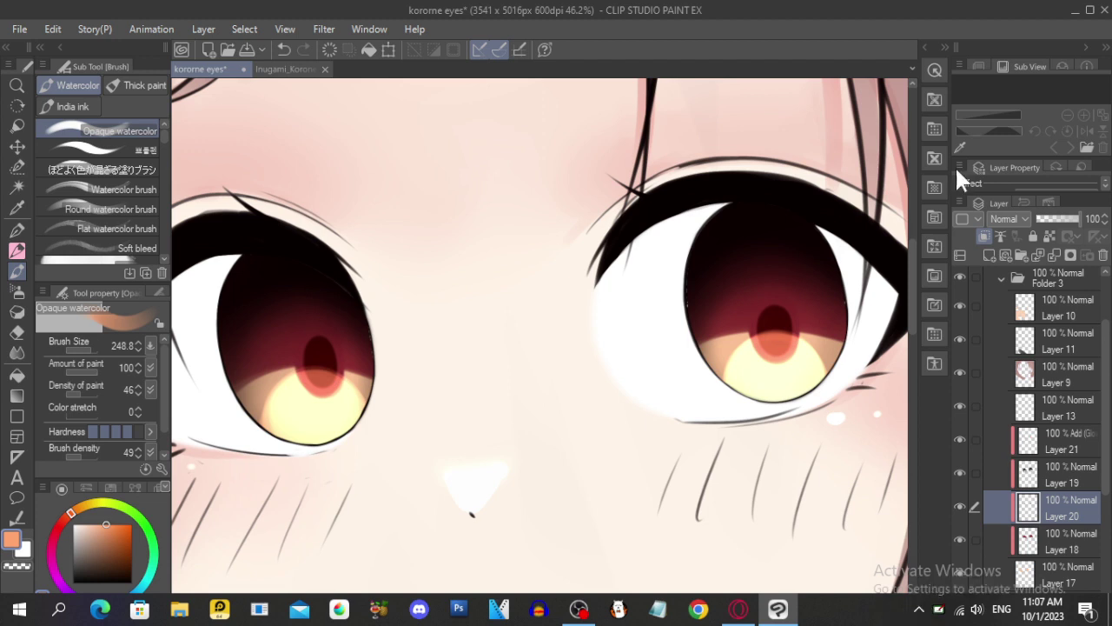
Add a new clipped layer directly above the Add (Glow) layer, Layer 21
click(1083, 442)
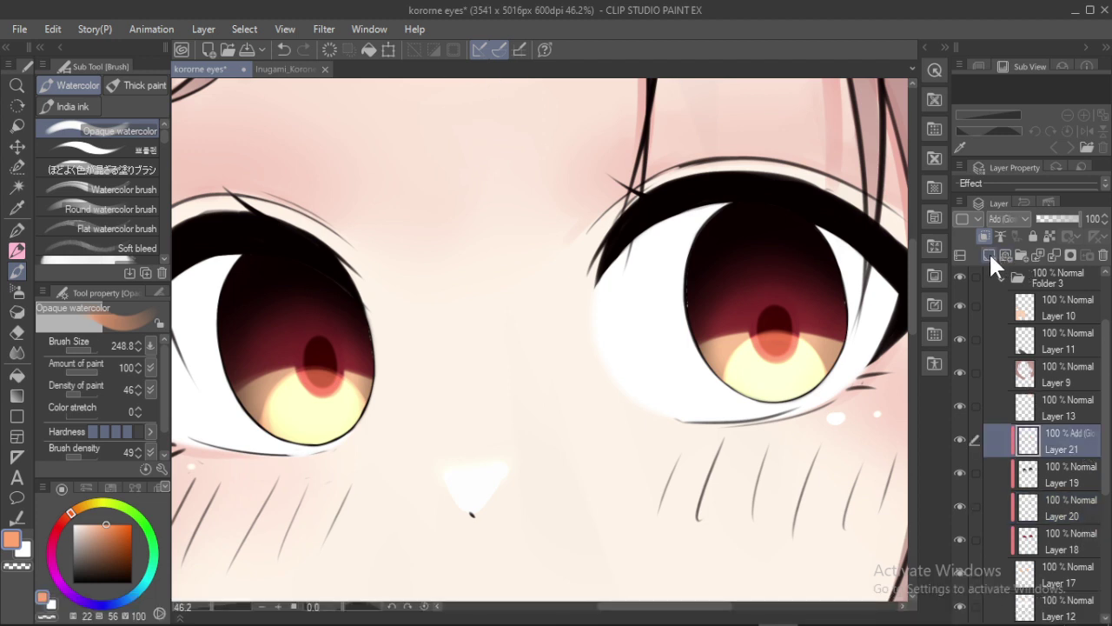
key(ctrl+shift+n)
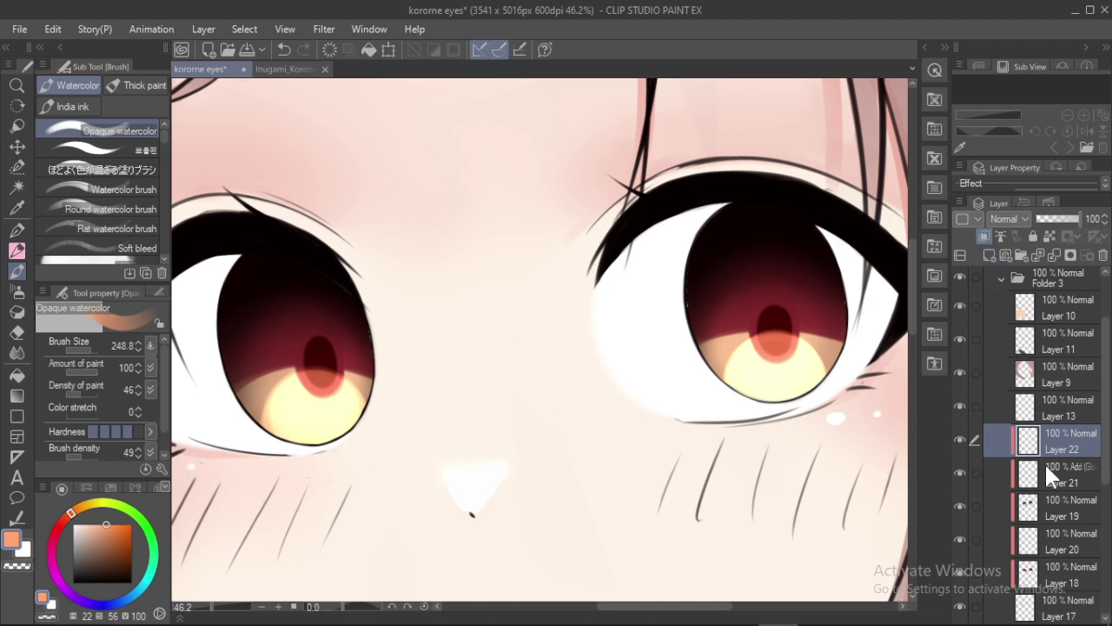
scroll(1057, 492, down, 1)
scroll(1056, 478, up, 1)
key(ctrl+t)
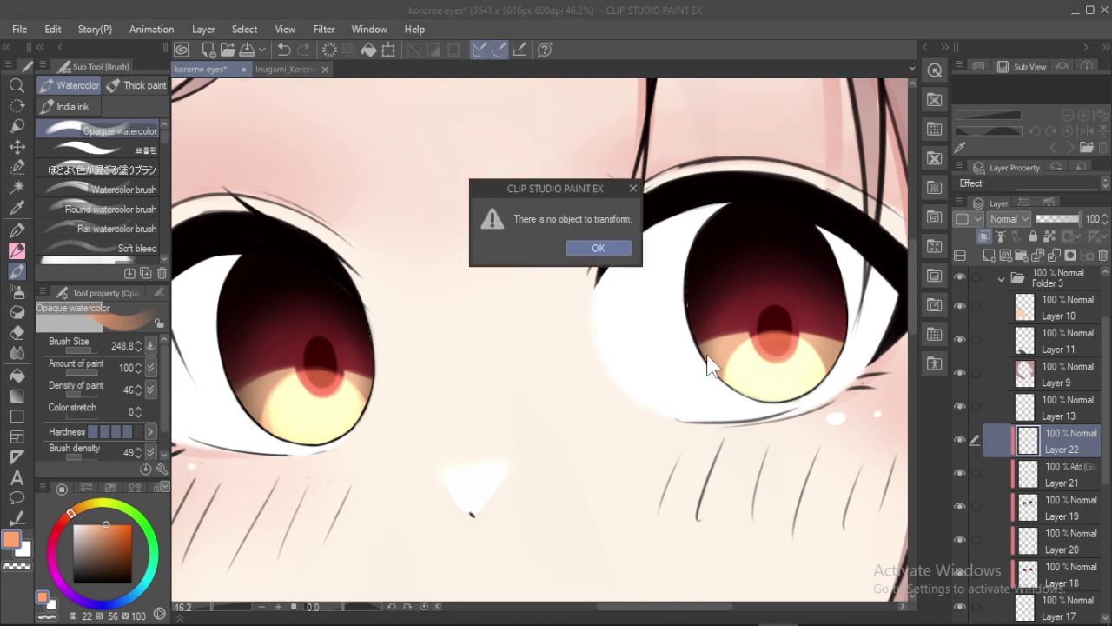
click(621, 252)
Paint a purple band (hue 274, saturation 67, value 100) across the top of both irises with the Opaque watercolor brush
click(67, 592)
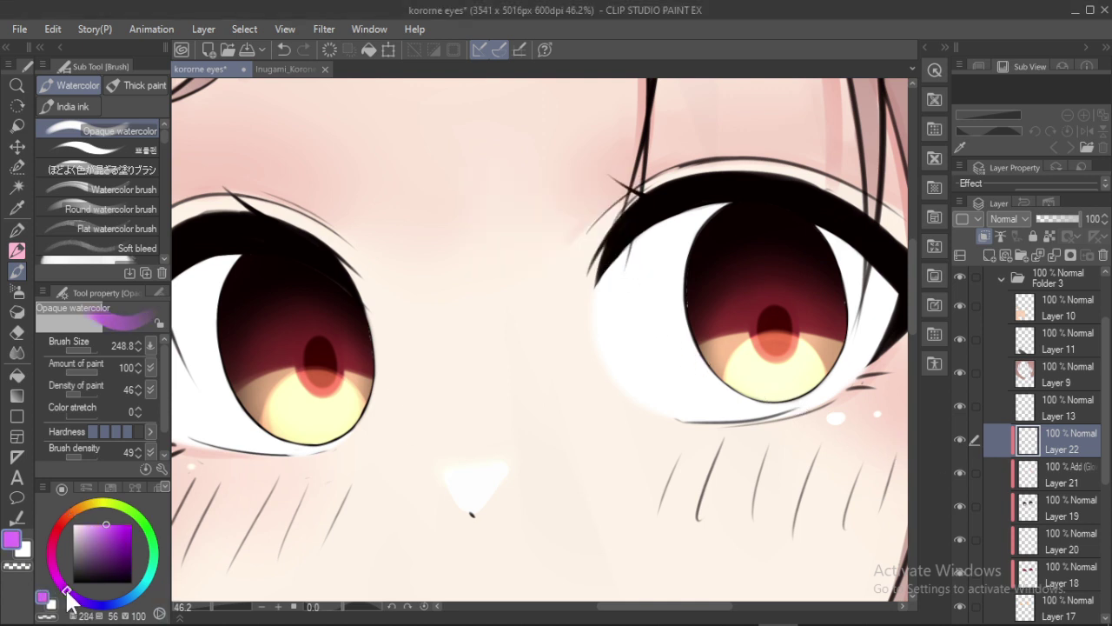
drag(101, 532, 113, 524)
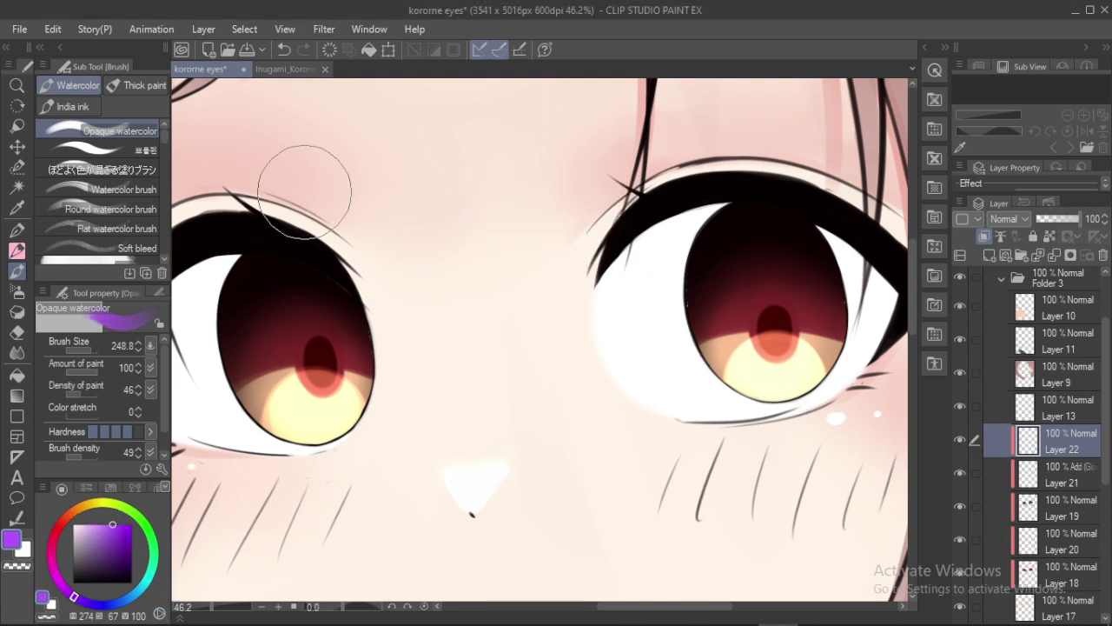
ctrl+alt+drag(362, 245, 339, 226)
drag(254, 262, 318, 268)
key(ctrl+z)
drag(728, 222, 803, 225)
key(ctrl+z)
drag(720, 199, 737, 241)
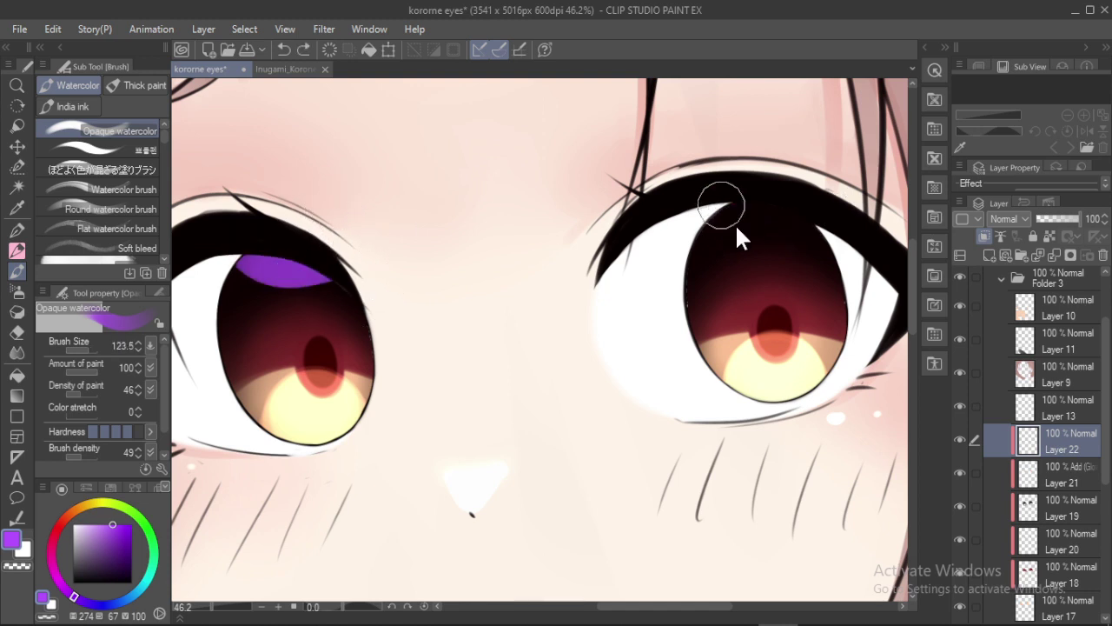
drag(702, 185, 794, 186)
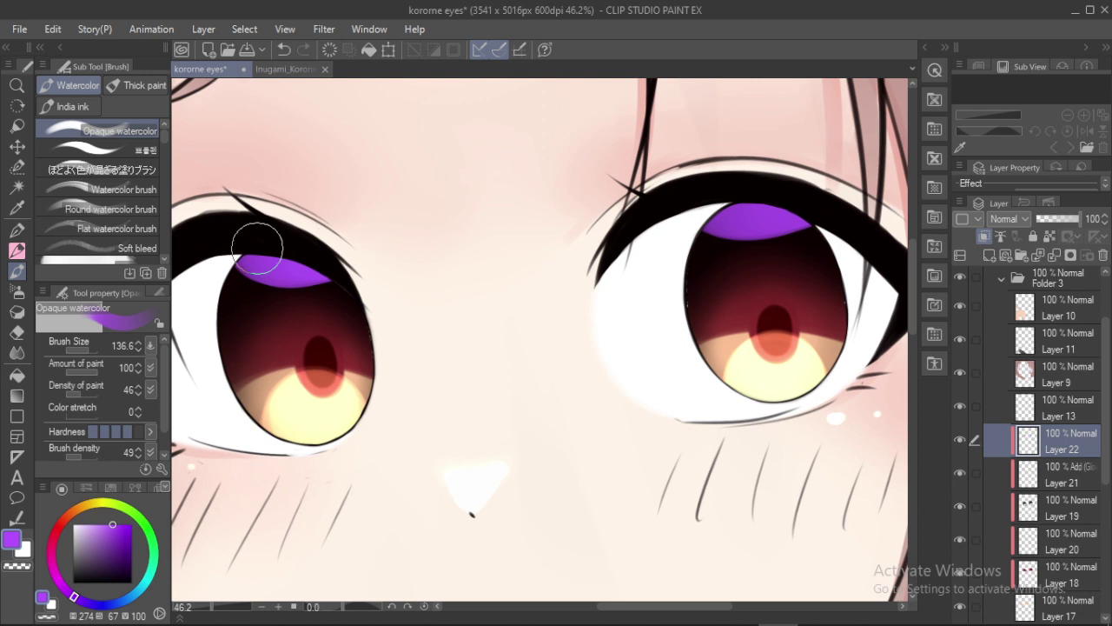
Set the blending mode of the purple band's layer, Layer 22, to Add (Glow)
click(1008, 219)
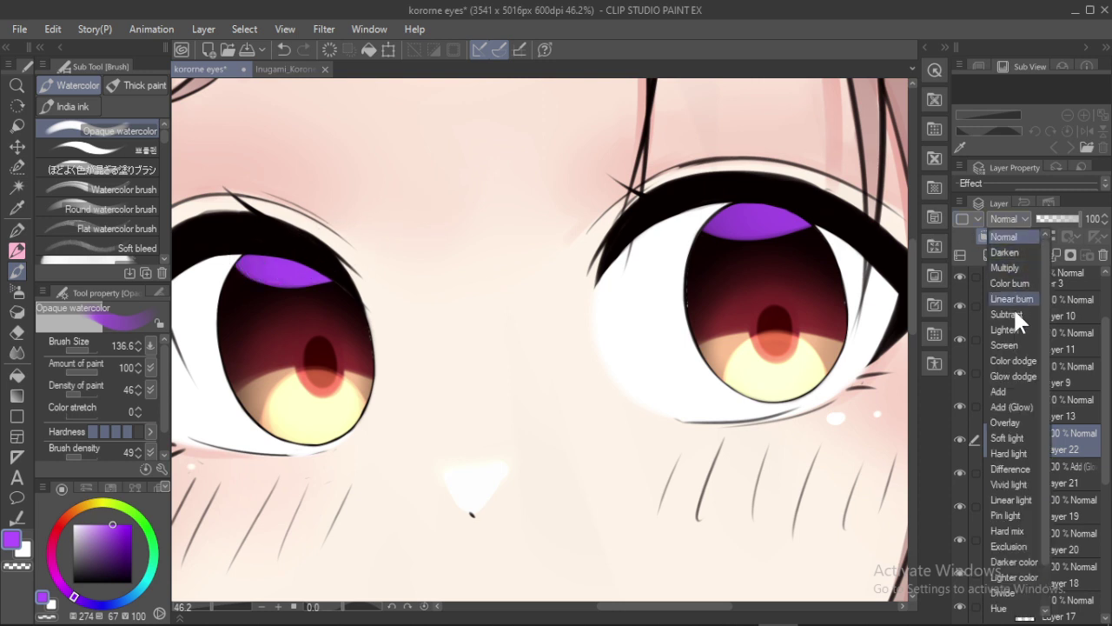
click(1011, 272)
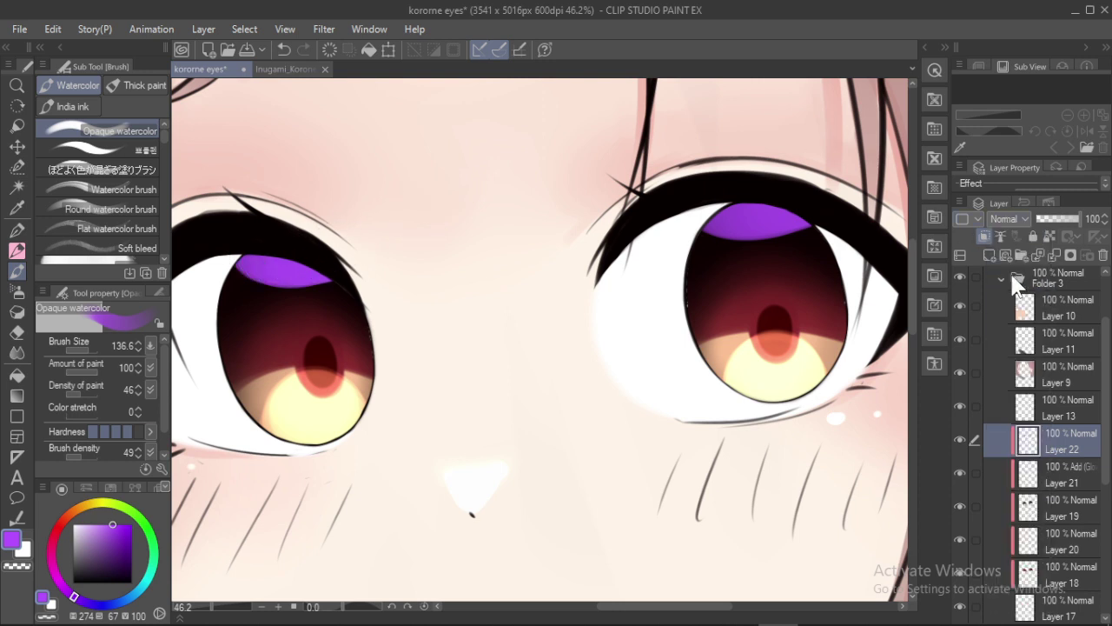
click(1015, 220)
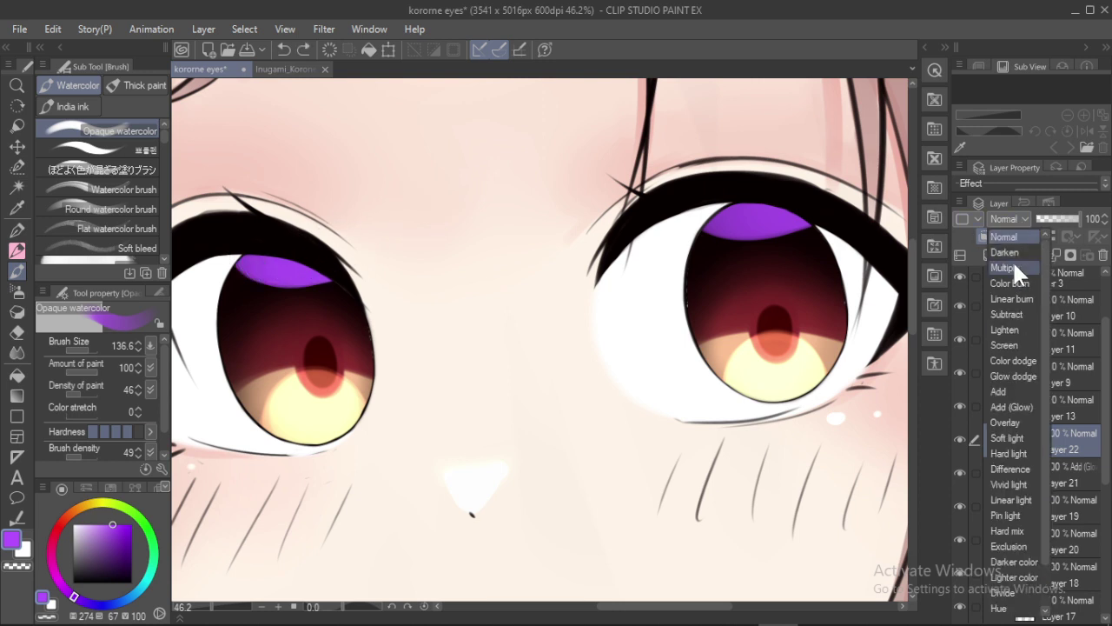
click(1007, 424)
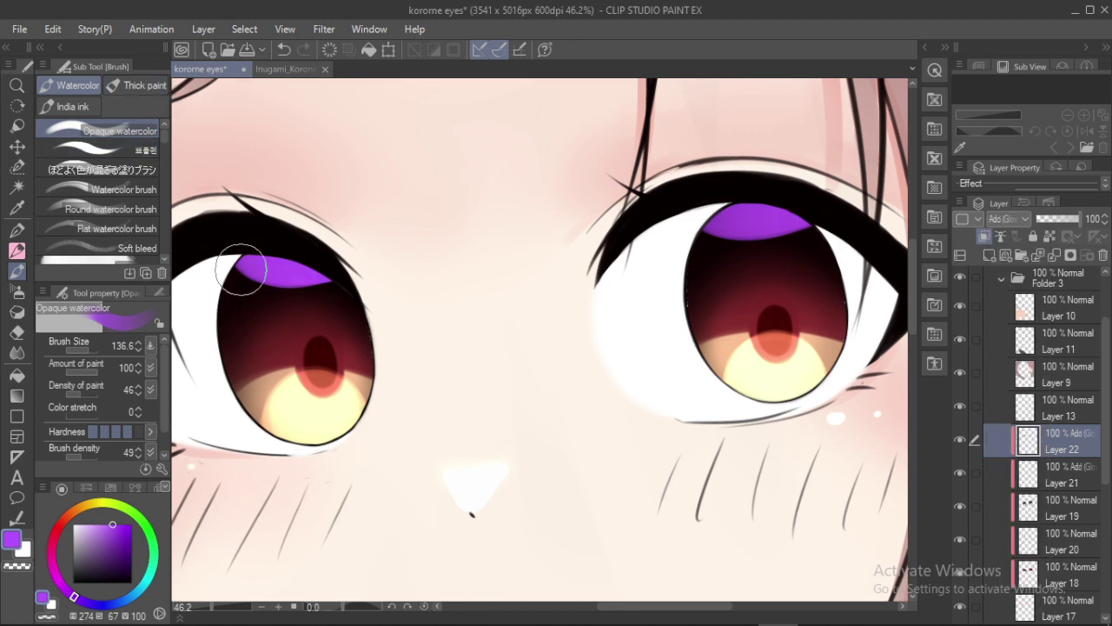
Cut two diagonal gaps through the purple band in each eye with the Hard eraser at size 90
key(e)
mouse_move(261, 201)
ctrl+alt+mouse_down()
mouse_move(278, 222)
mouse_move(245, 306)
ctrl+alt+mouse_up()
mouse_move(324, 230)
mouse_down()
mouse_move(252, 375)
mouse_move(349, 236)
mouse_up()
drag(740, 205, 713, 273)
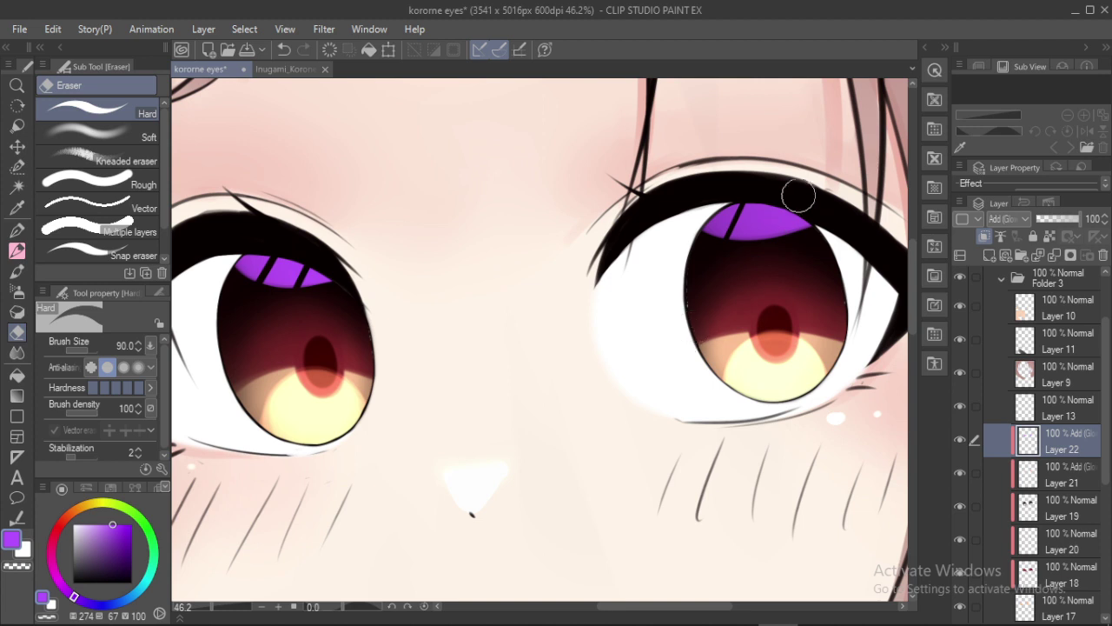
drag(798, 196, 739, 342)
key(ctrl+z)
drag(789, 194, 736, 344)
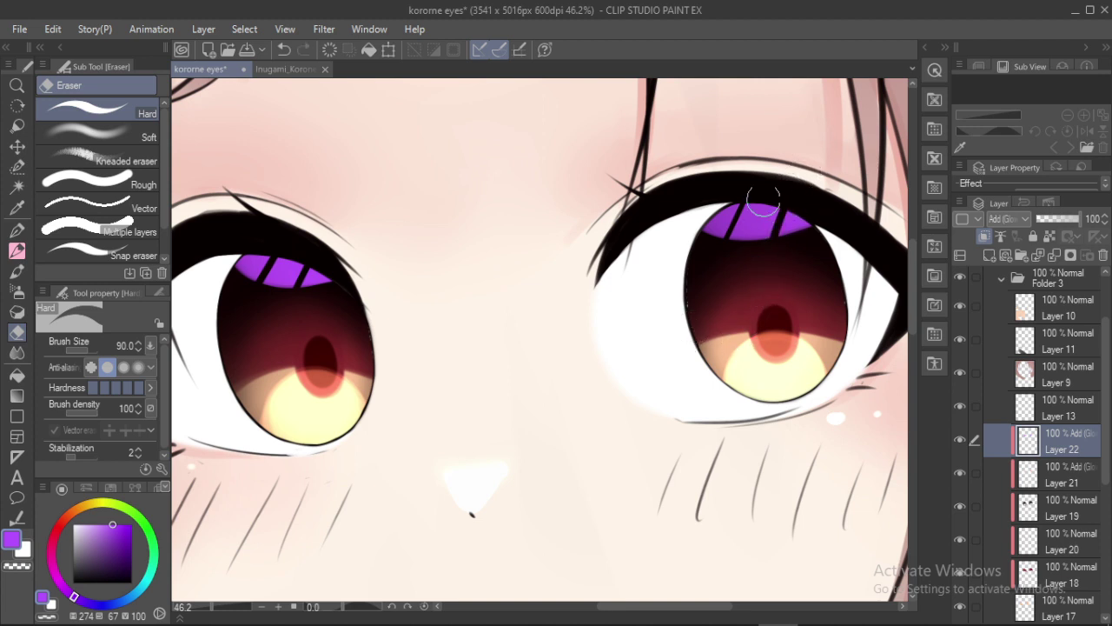
drag(762, 200, 684, 329)
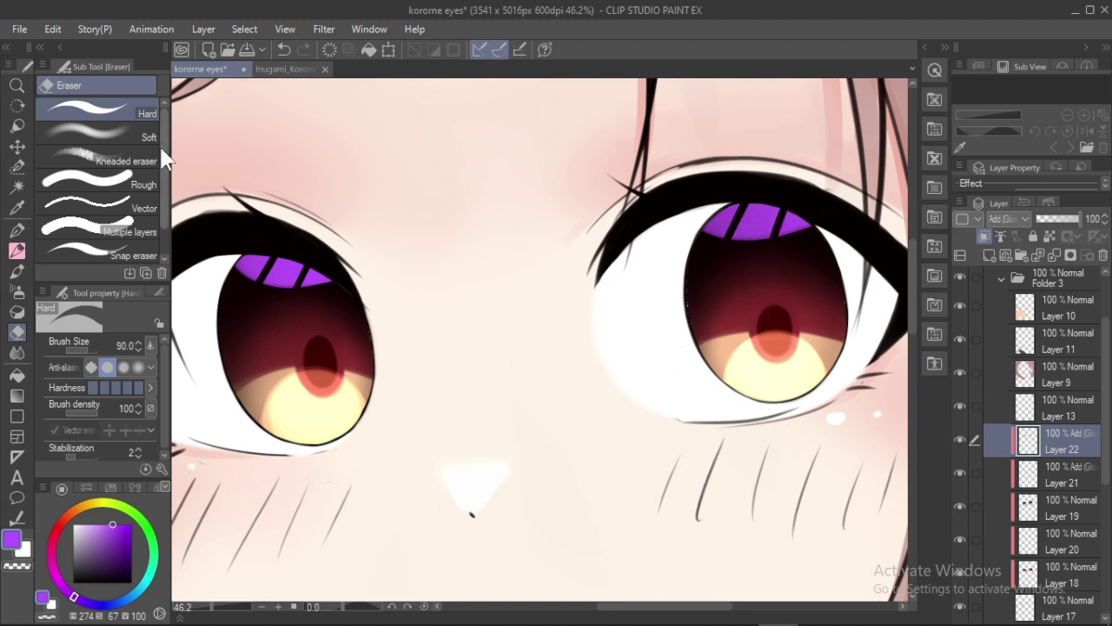
Fade the lower edges of the purple bands in both eyes with the Soft eraser, reduced to size 203.8
click(100, 137)
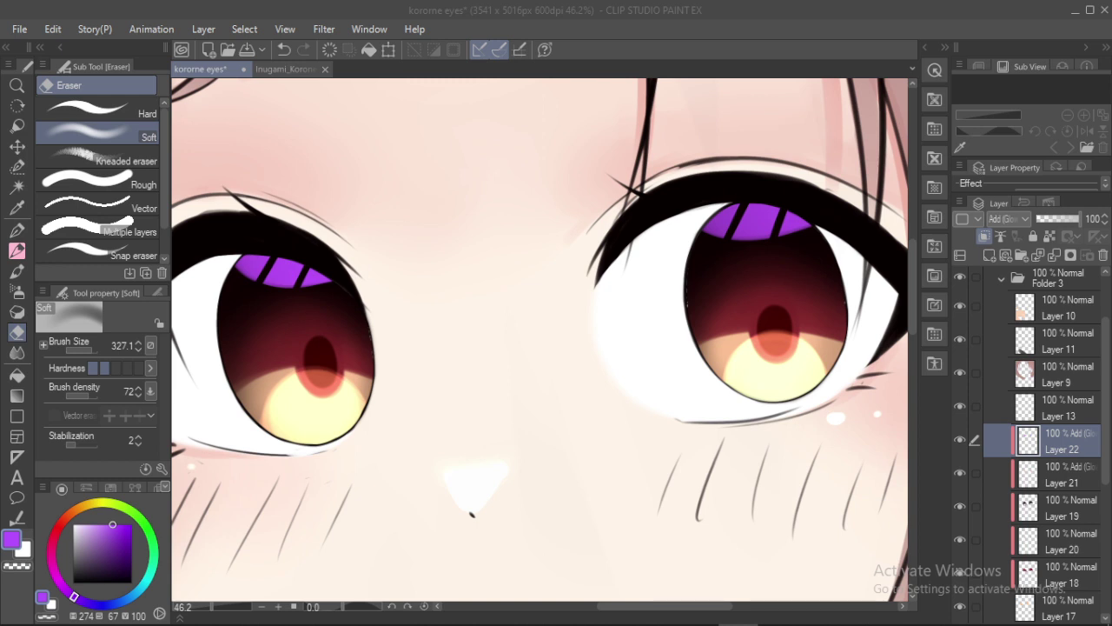
click(519, 10)
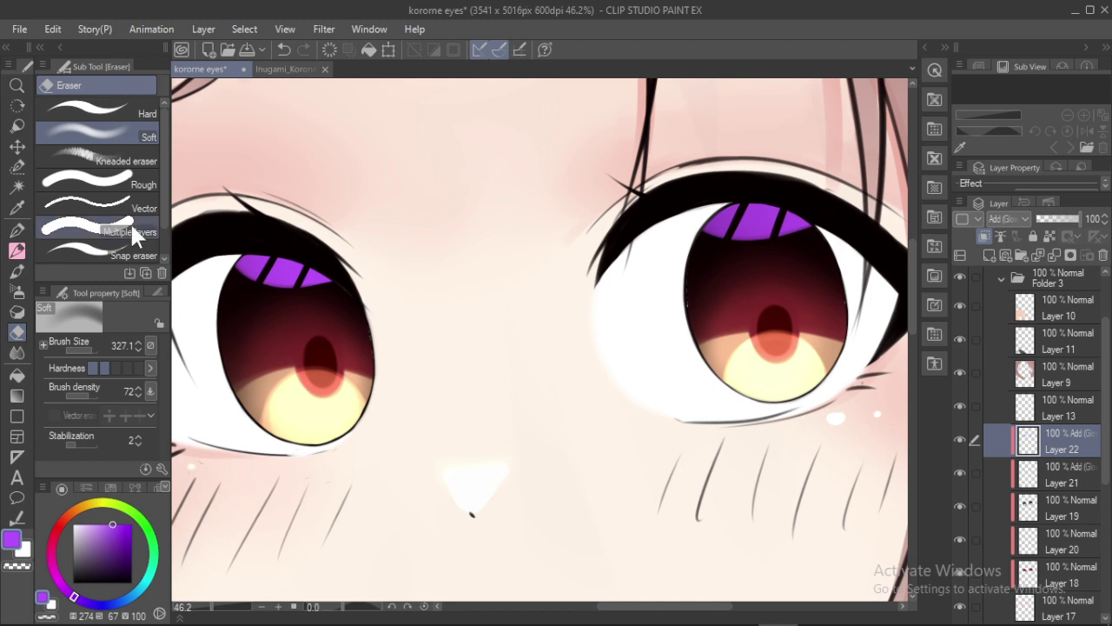
key(bracketleft)
key(bracketleft)
key(bracketleft)
key(bracketleft)
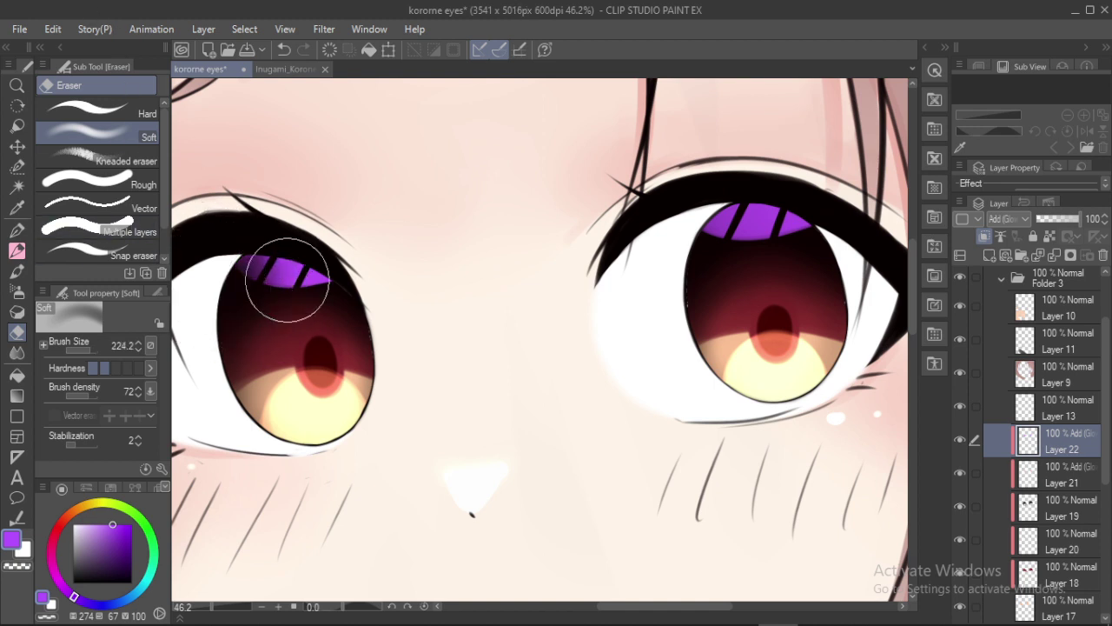
mouse_move(233, 275)
mouse_down()
mouse_move(224, 283)
mouse_move(349, 300)
mouse_up()
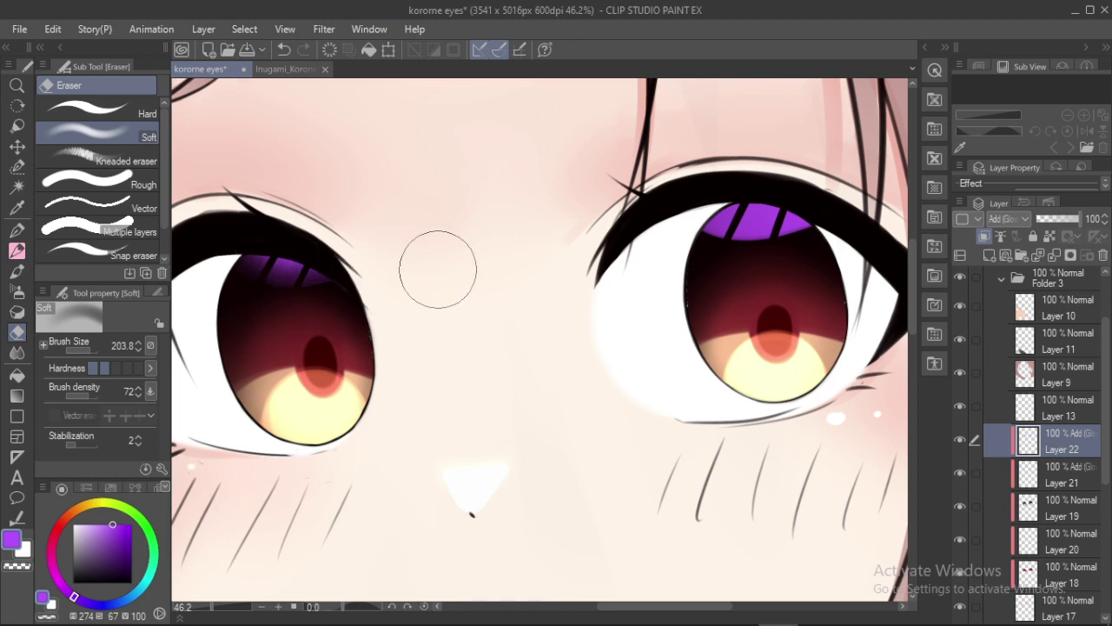
mouse_move(720, 199)
mouse_down()
mouse_move(815, 246)
mouse_move(827, 236)
mouse_move(722, 237)
mouse_move(732, 217)
mouse_move(826, 218)
mouse_move(690, 236)
mouse_move(757, 259)
mouse_move(803, 246)
mouse_move(708, 263)
mouse_move(814, 228)
mouse_move(707, 236)
mouse_up()
mouse_move(313, 290)
mouse_down()
mouse_move(234, 266)
mouse_move(358, 308)
mouse_move(259, 299)
mouse_move(317, 304)
mouse_up()
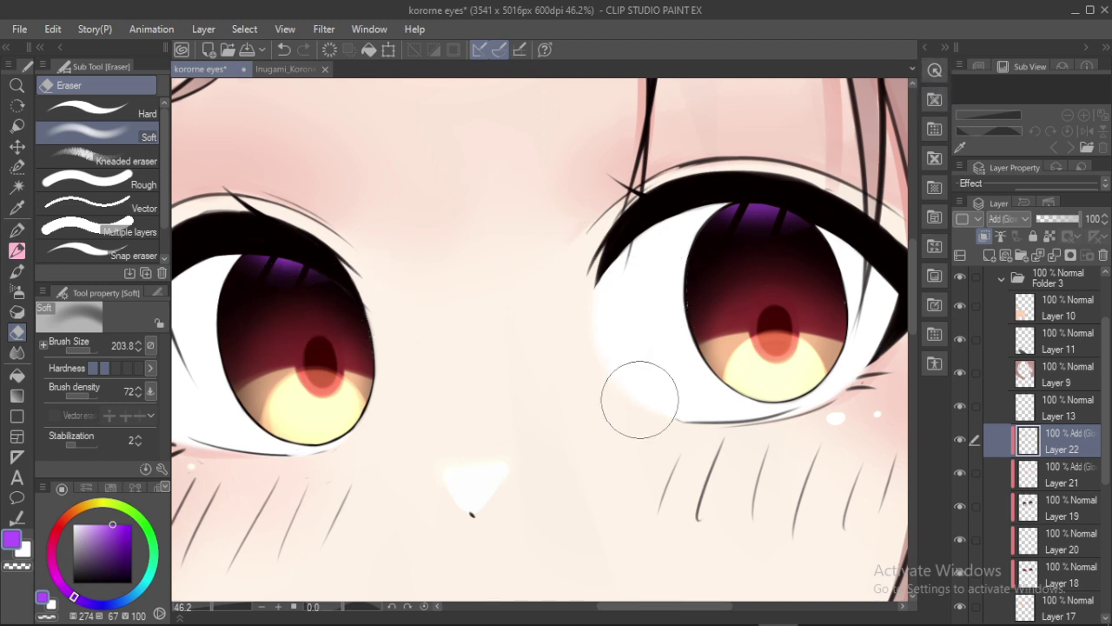
Lower the opacity of Layer 22 to 85% and add a new clipped layer above it
drag(1076, 219, 1074, 225)
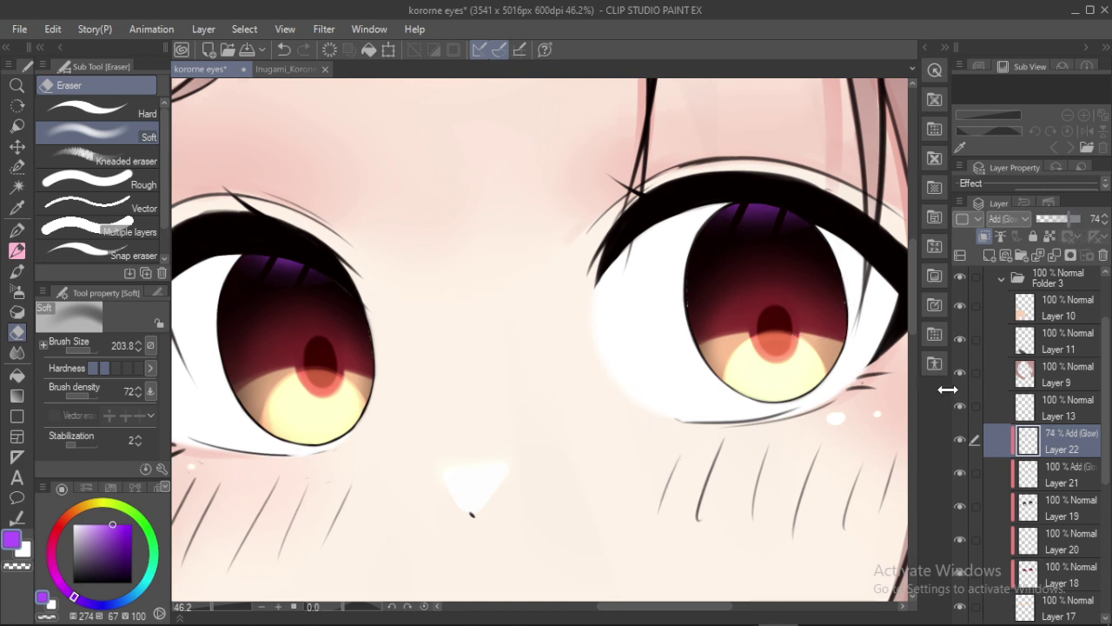
click(1074, 222)
click(989, 254)
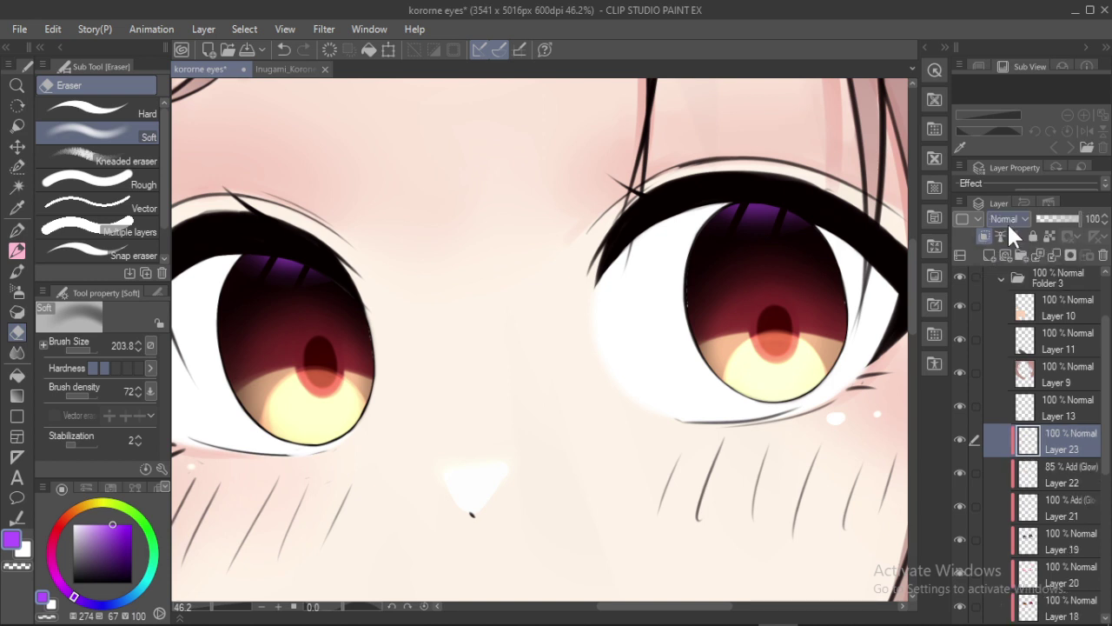
Set the blending mode of Layer 23 to Add (Glow) and choose a bright red, H 10, S 70, V 100
click(1006, 219)
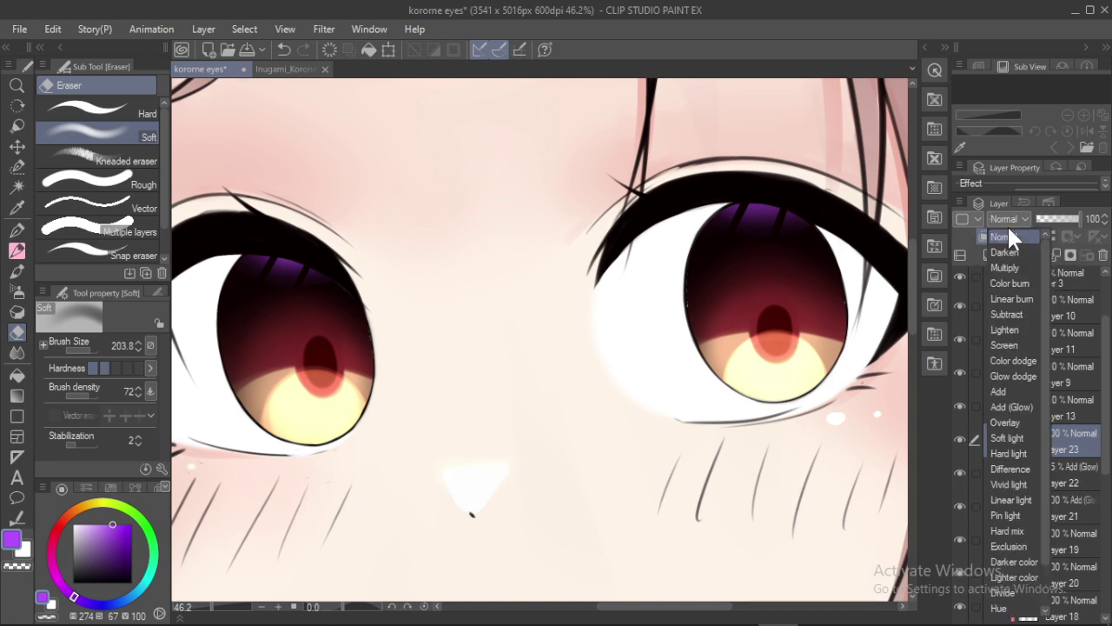
click(1006, 404)
click(63, 520)
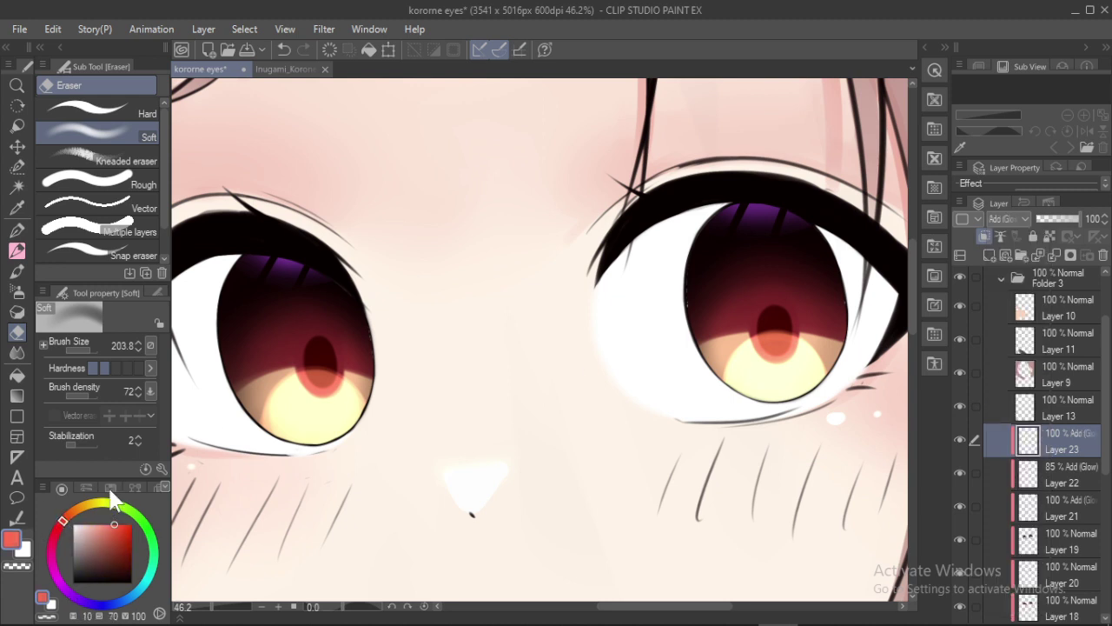
Paint a soft red glow along the lower rim of the left-hand iris with the Soft airbrush, reduced to size 96.7 and smaller
key(b)
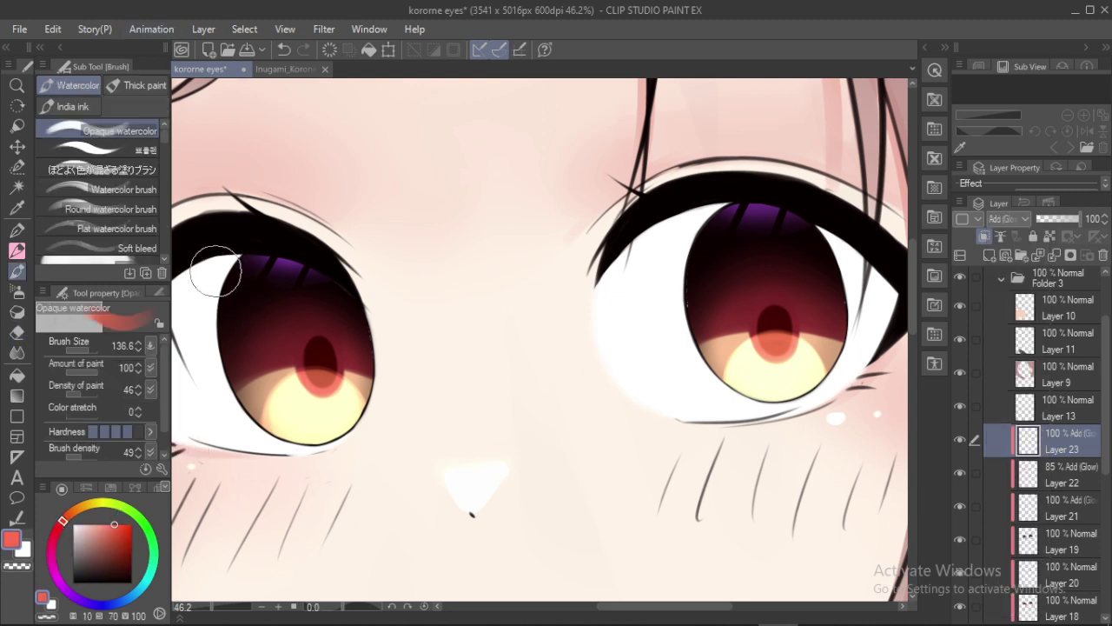
key(b)
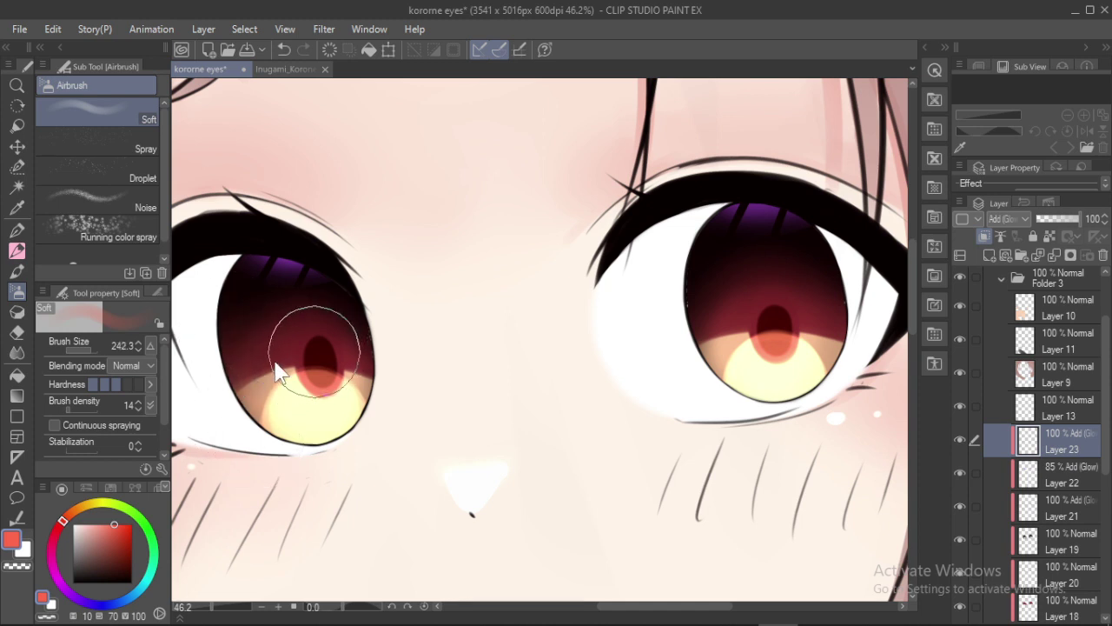
drag(274, 362, 297, 360)
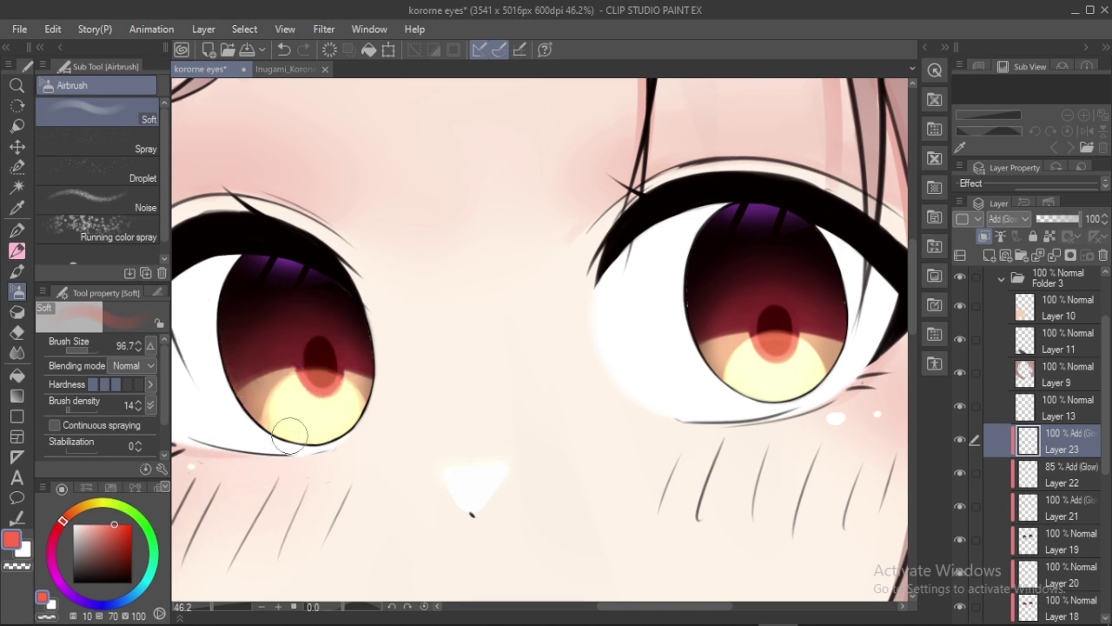
mouse_move(217, 347)
mouse_down()
mouse_move(233, 406)
mouse_move(292, 443)
mouse_up()
mouse_move(391, 360)
mouse_down()
mouse_move(370, 328)
mouse_move(370, 398)
mouse_up()
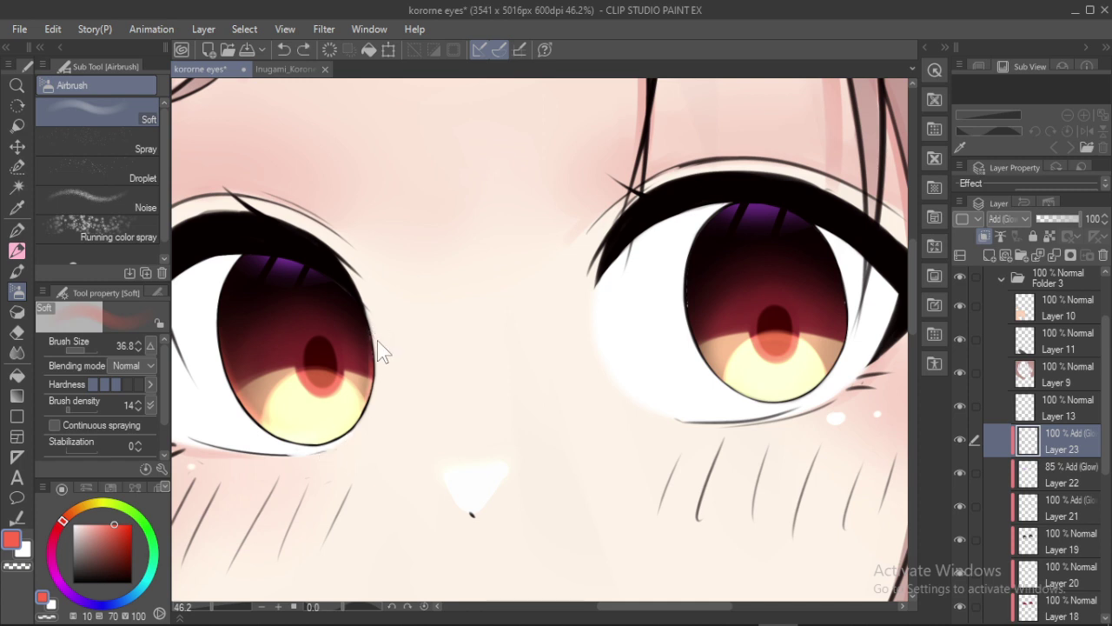
mouse_move(377, 339)
mouse_down()
mouse_move(369, 325)
mouse_move(357, 395)
mouse_up()
Paint the same soft red glow along the rim of the right-hand iris at airbrush size 95.4, redoing the first stroke
drag(650, 332, 595, 313)
drag(646, 315, 646, 316)
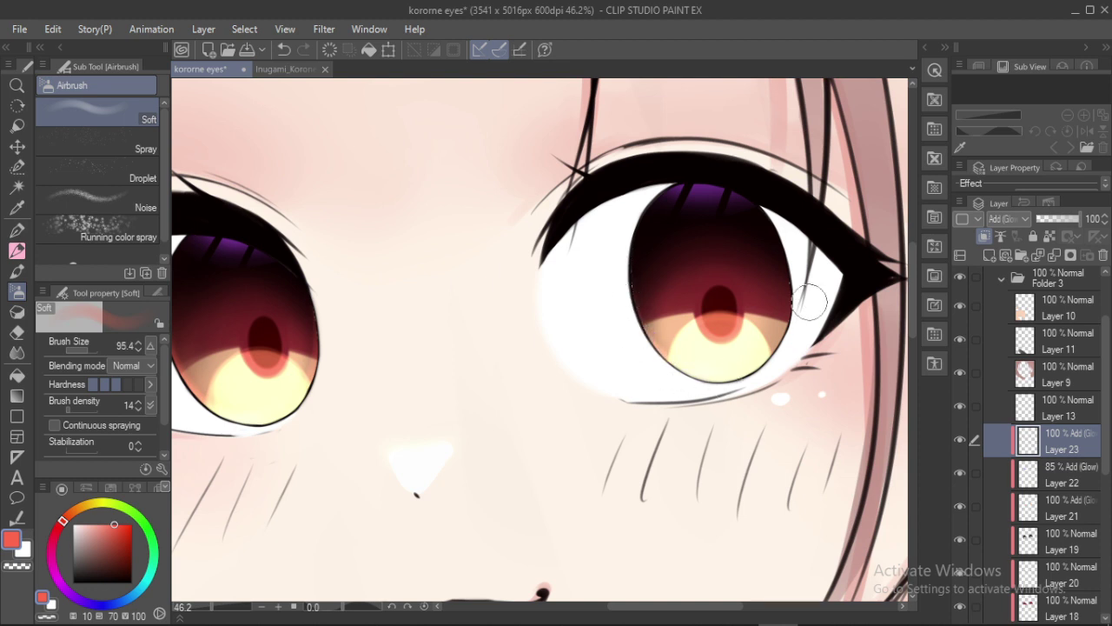
drag(799, 268, 751, 373)
key(ctrl+z)
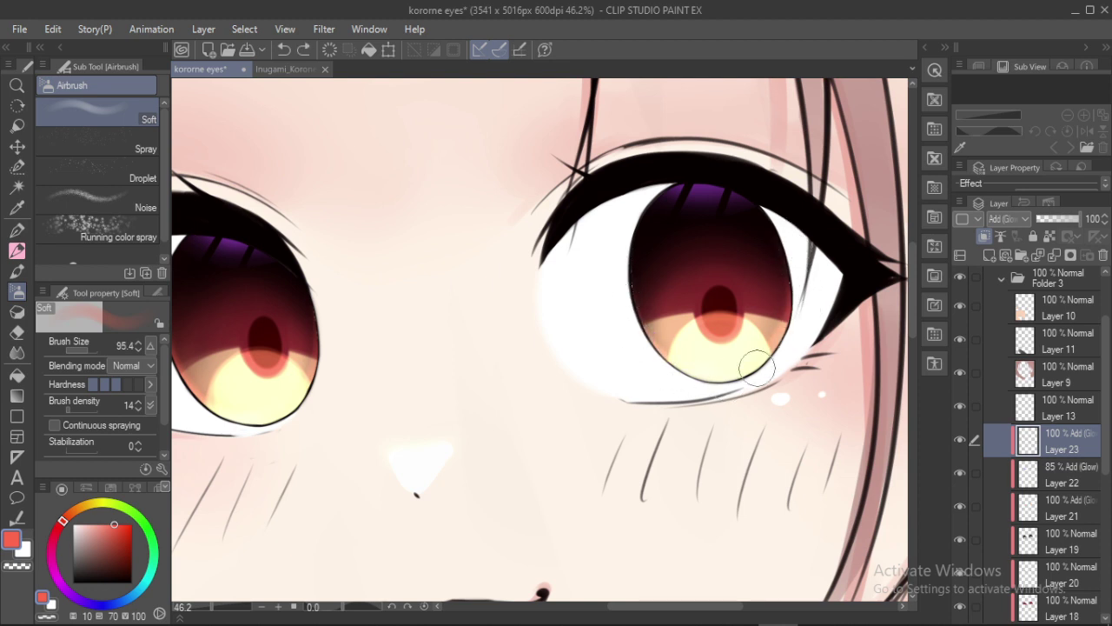
drag(798, 280, 795, 319)
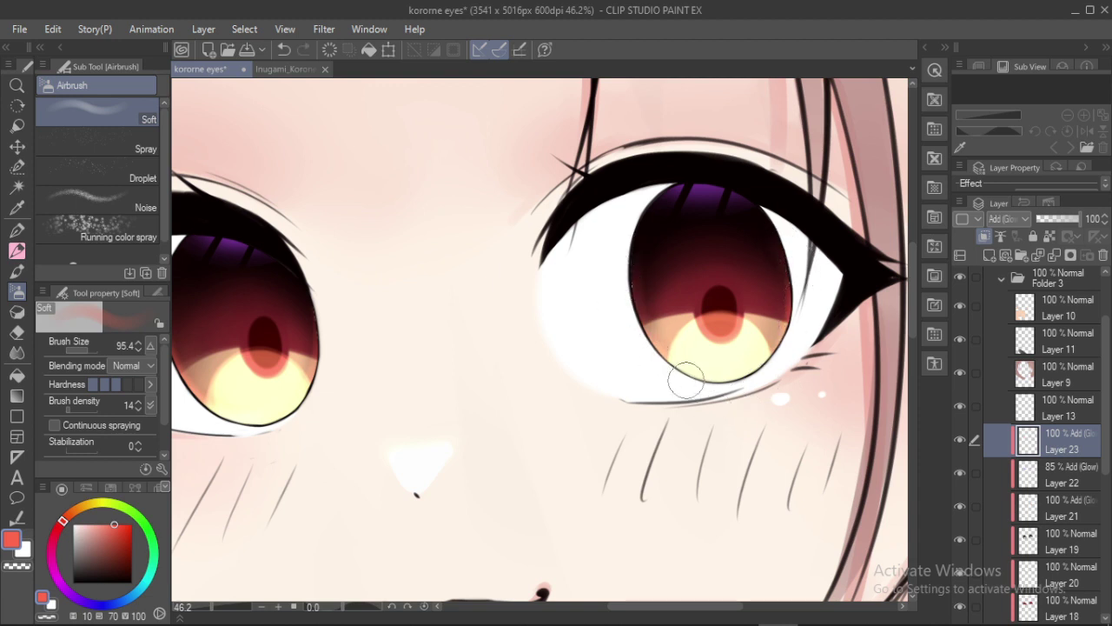
drag(766, 277, 819, 298)
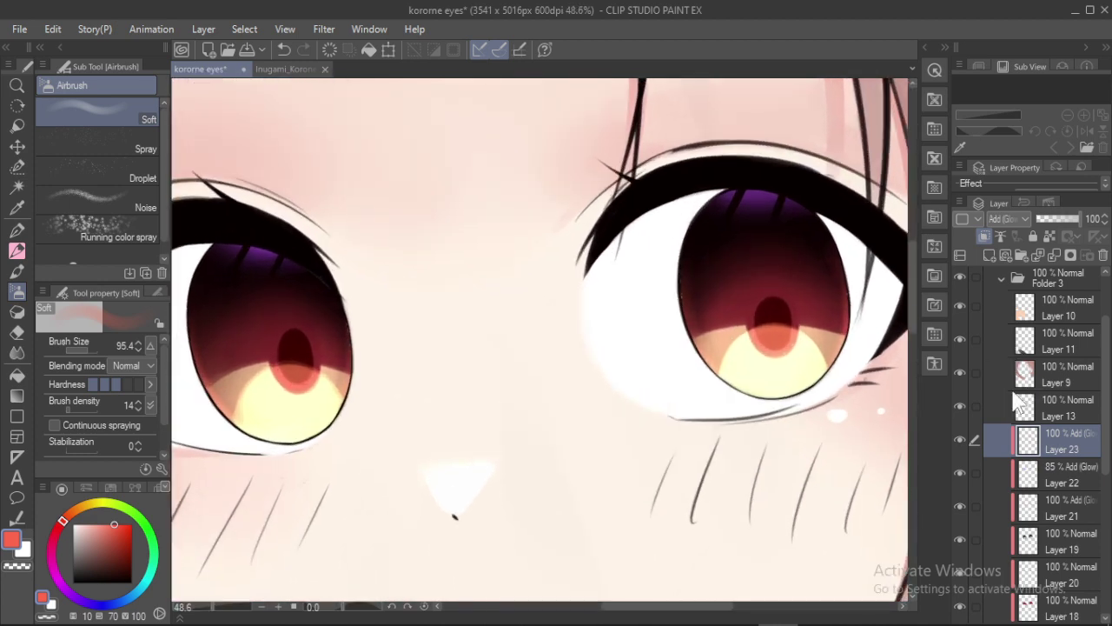
Choose a bright orange drawing colour, H 33, S 72, V 100, for the iris highlights
click(104, 528)
click(69, 515)
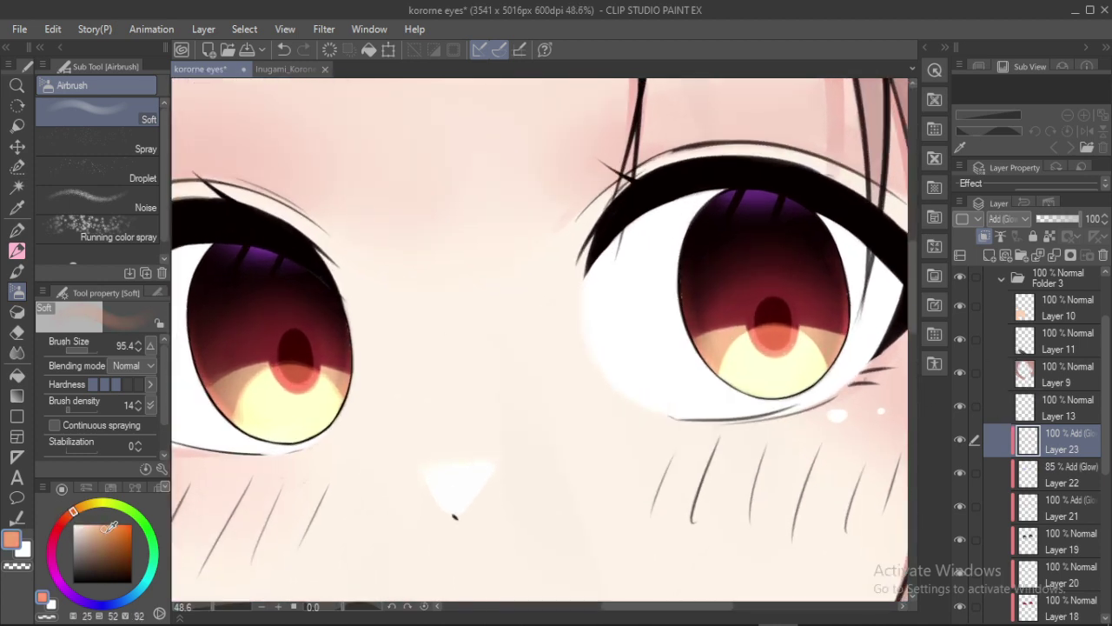
alt+click(281, 397)
click(99, 526)
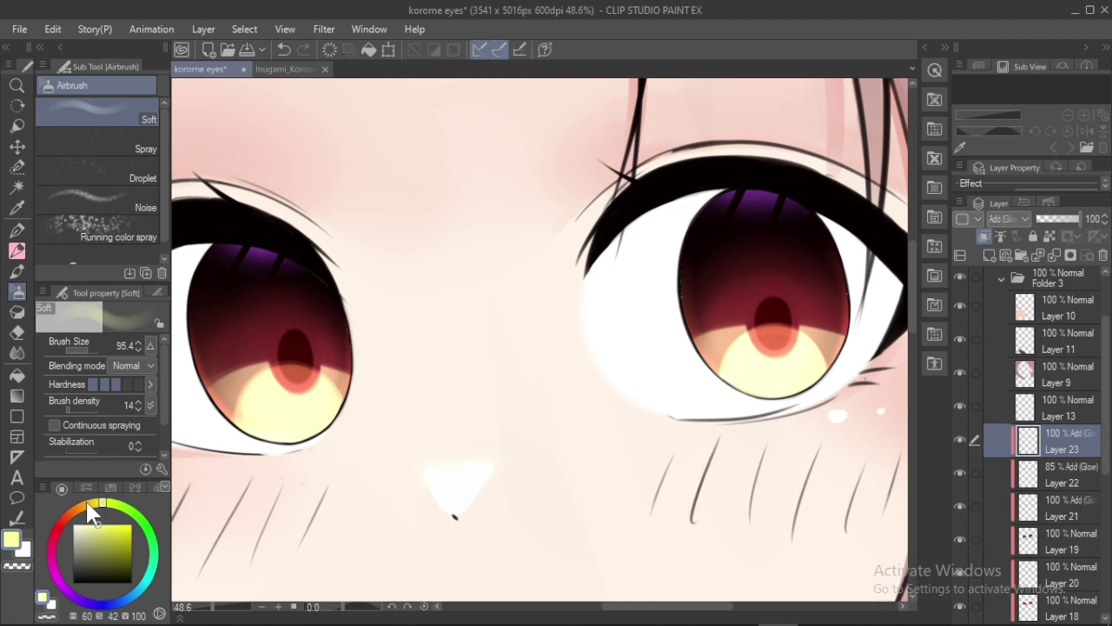
drag(87, 504, 79, 507)
click(115, 524)
click(84, 513)
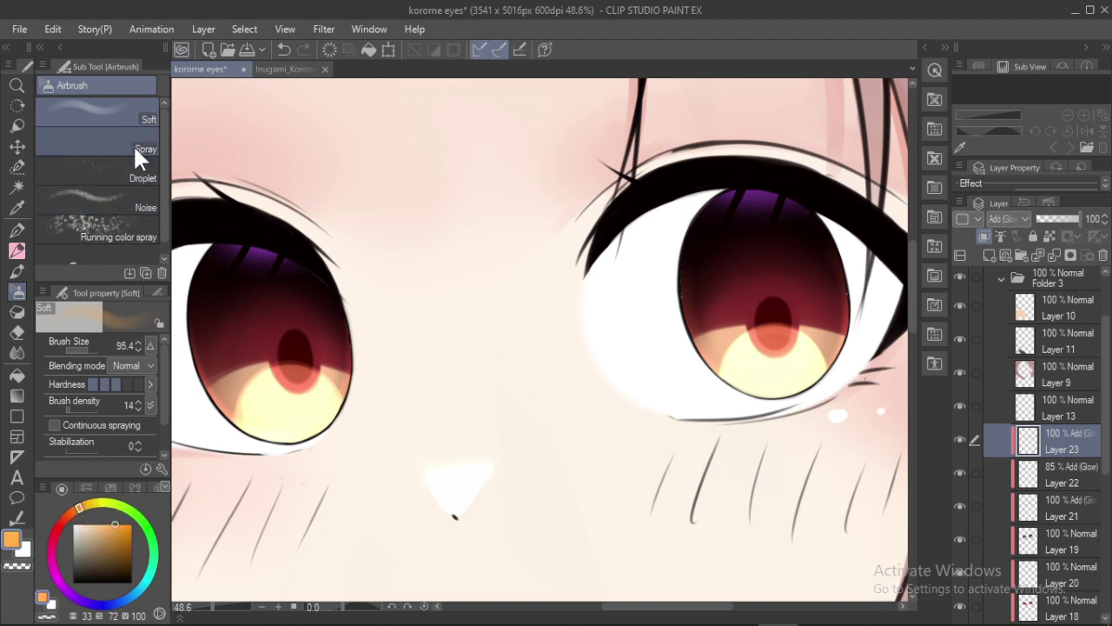
Dab an orange highlight and a rising column of smaller dots right of the left-hand eye's pupil with the Opaque watercolor brush
key(k)
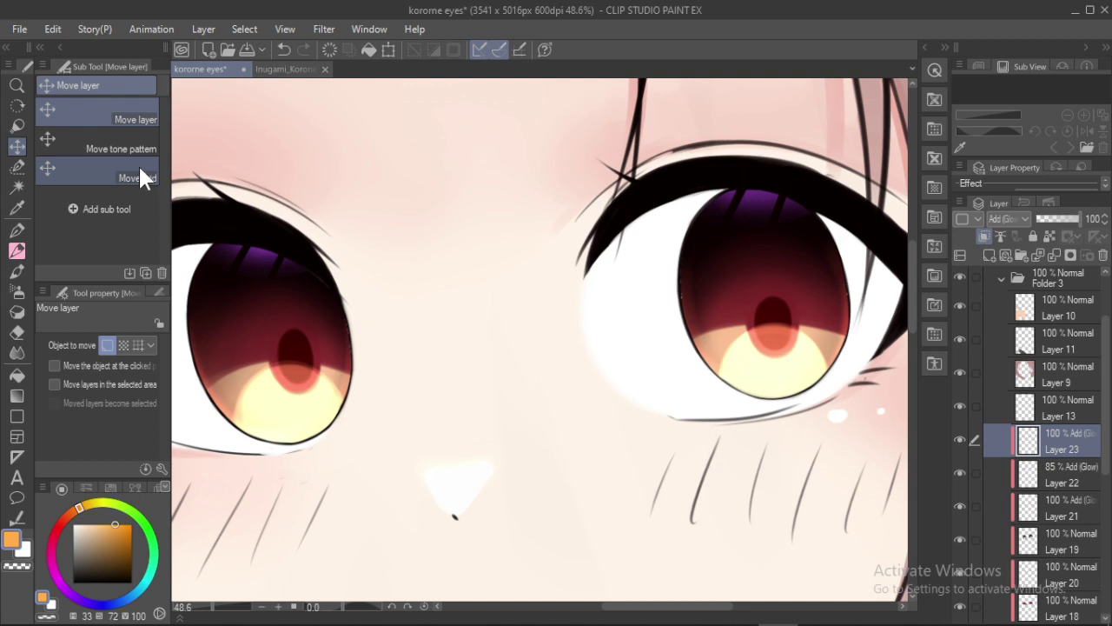
key(b)
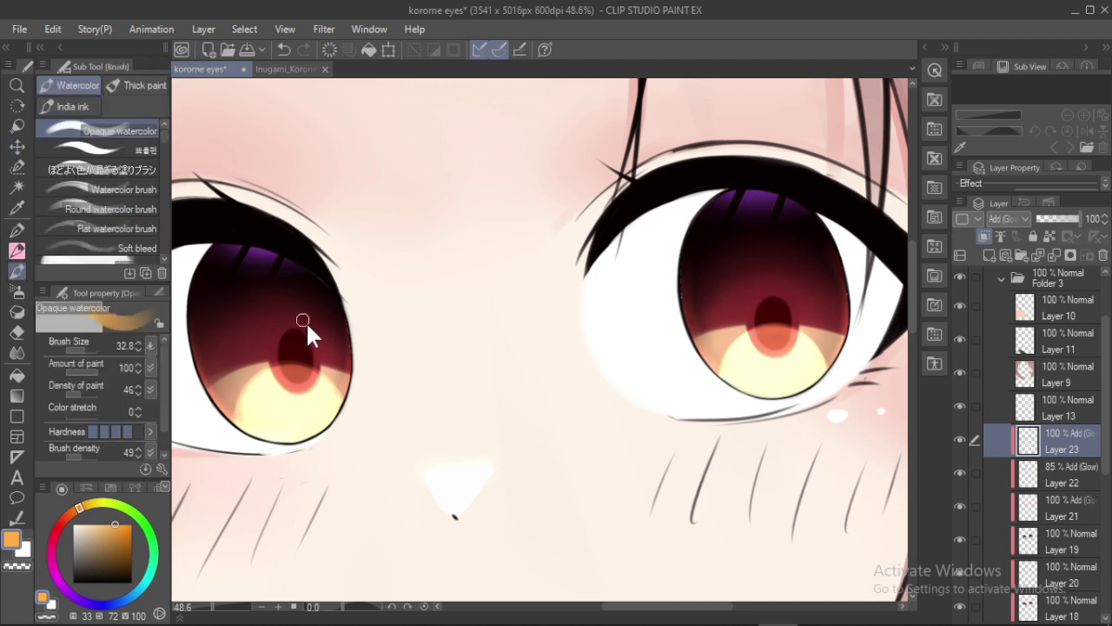
key([)
scroll(322, 359, up, 2)
drag(333, 364, 342, 374)
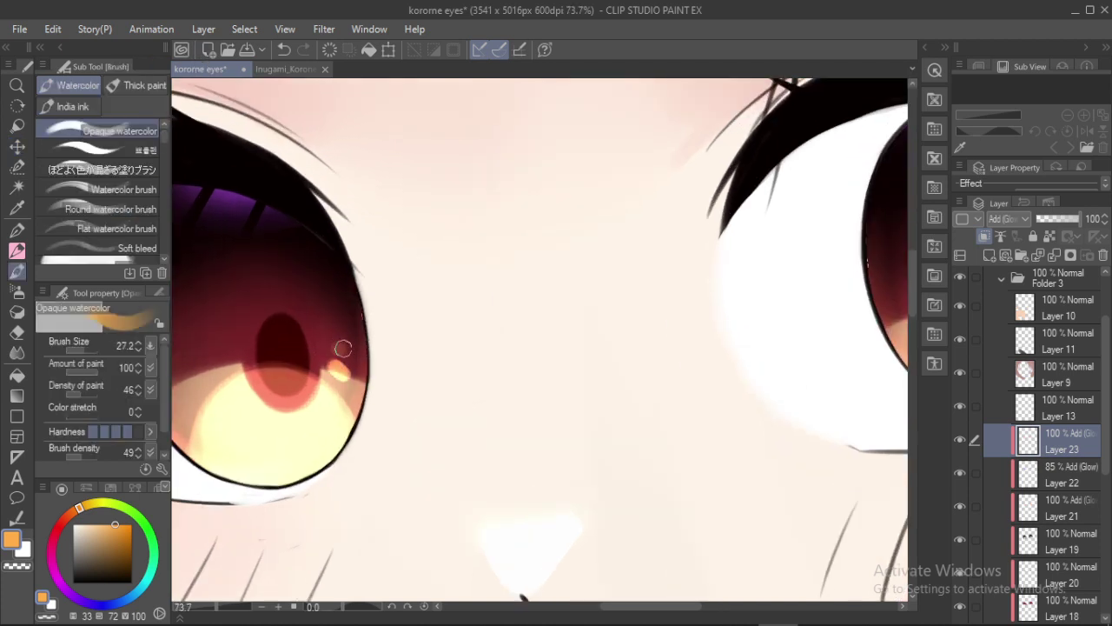
key([)
key([)
key([)
Add matching orange highlight dabs left of the pupil in the left-hand eye, shrinking the brush toward the top
drag(292, 273, 491, 271)
key(])
key(])
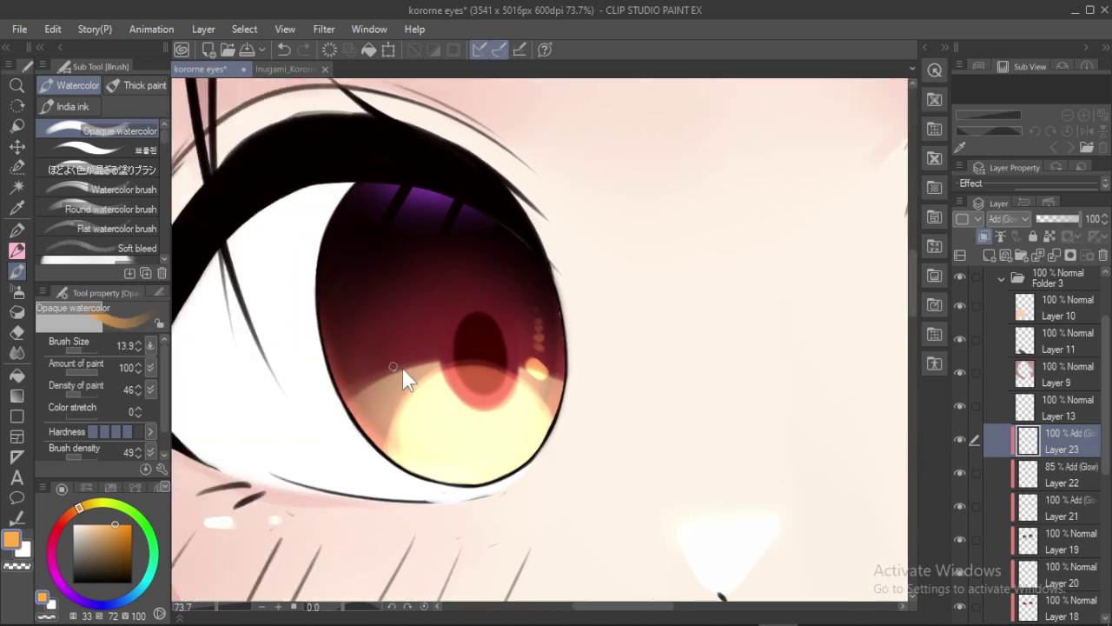
mouse_move(400, 378)
mouse_down()
mouse_move(389, 386)
mouse_move(373, 369)
mouse_up()
key([)
Dab orange highlights on both sides of the right-hand eye's pupil, with progressively smaller dots running up the iris
mouse_move(748, 244)
mouse_down()
mouse_move(481, 203)
mouse_move(286, 234)
mouse_up()
drag(504, 325, 428, 326)
drag(582, 314, 651, 314)
key(])
key(])
key(])
key([)
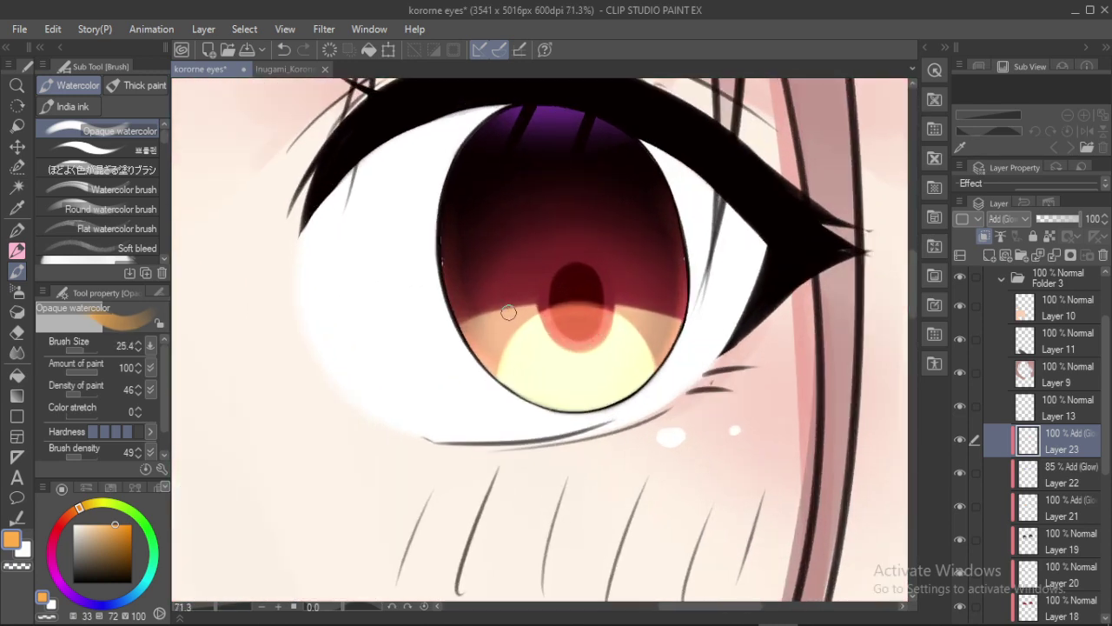
drag(509, 313, 493, 329)
drag(640, 310, 652, 319)
click(649, 299)
click(492, 299)
key(bracketleft)
key(bracketleft)
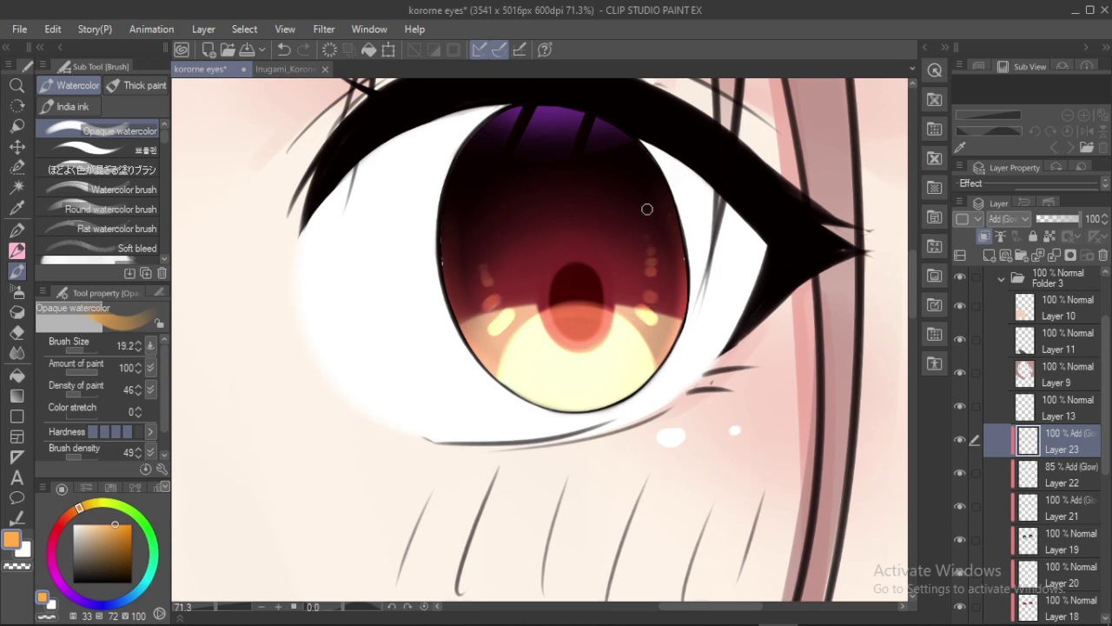
drag(641, 186, 569, 209)
drag(476, 193, 651, 244)
Touch up the highlight dots in the left-hand iris, fading the upper ones with the transparent colour at brush size 19.2
scroll(290, 295, up, 2)
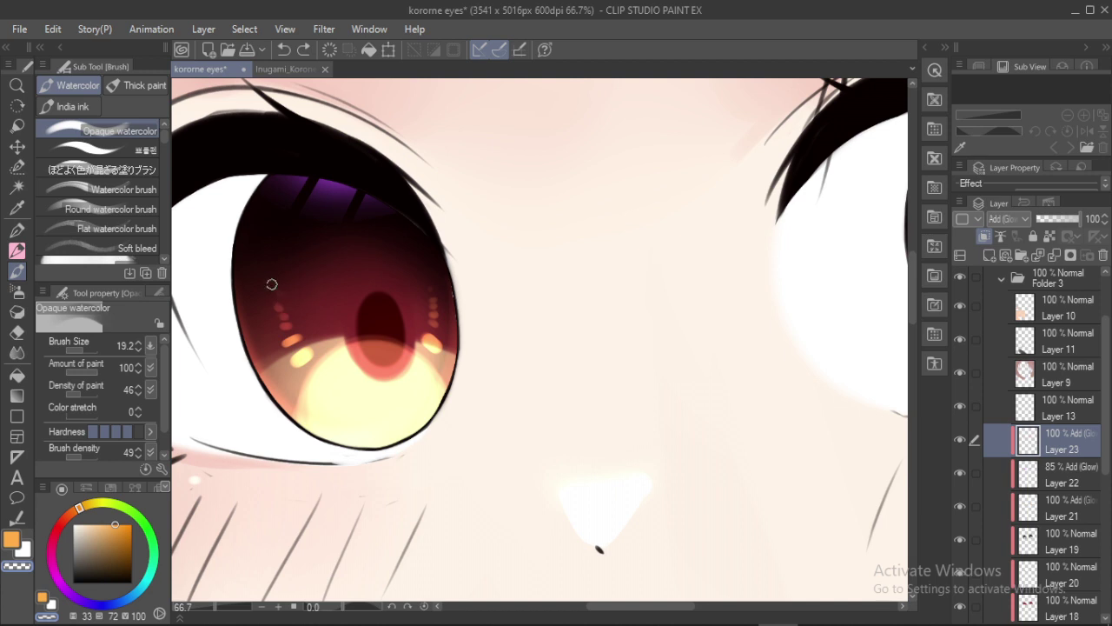
key(e)
key(b)
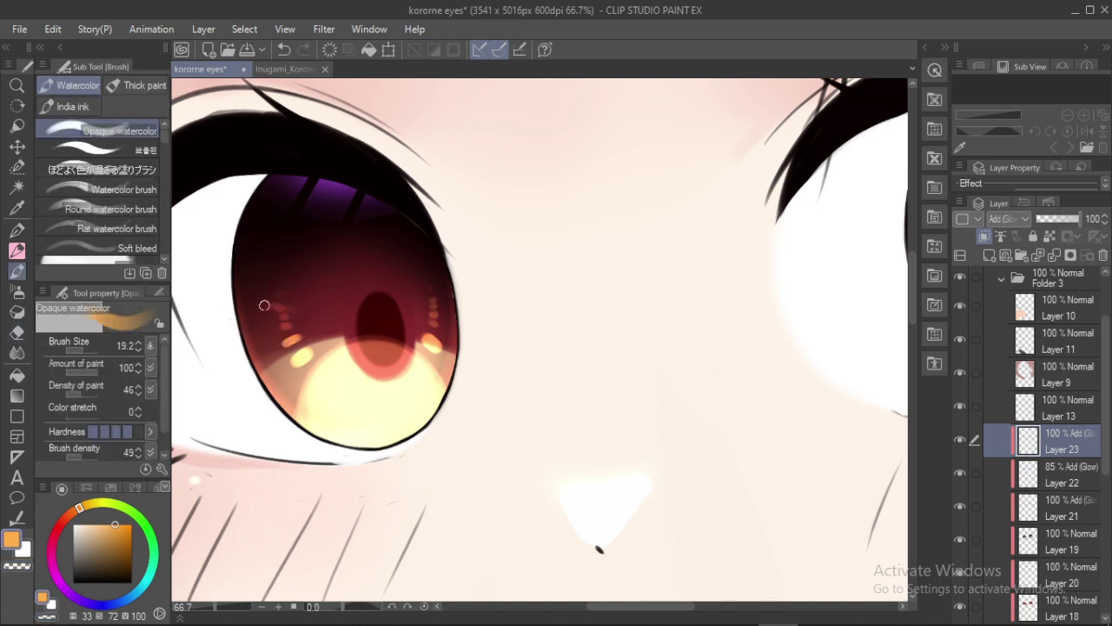
key(c)
key(ctrl+z)
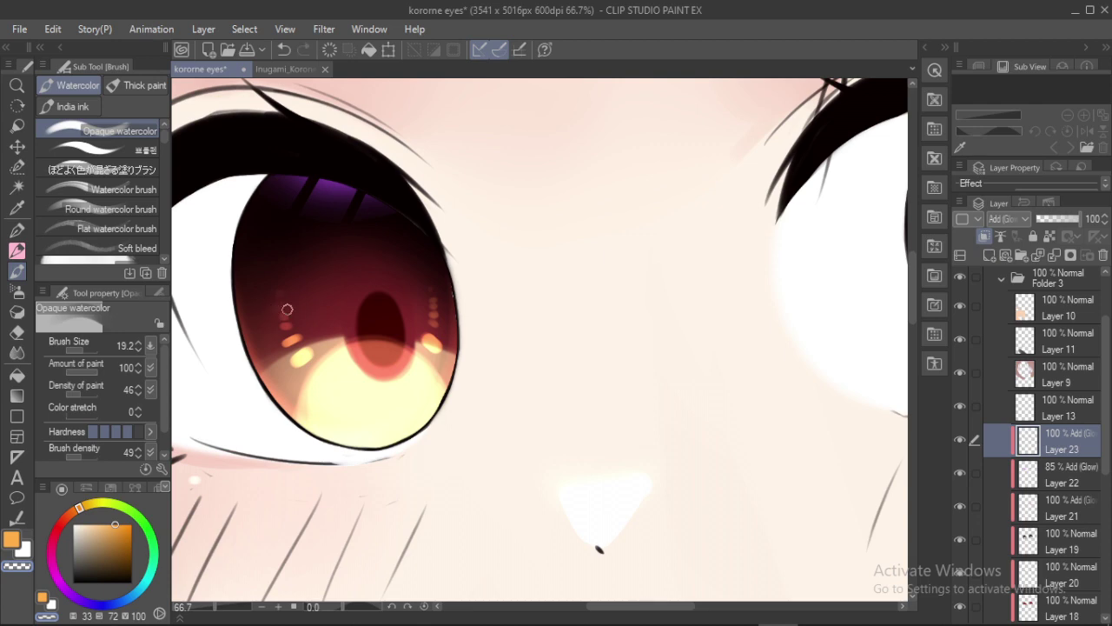
drag(608, 383, 469, 356)
drag(759, 477, 670, 504)
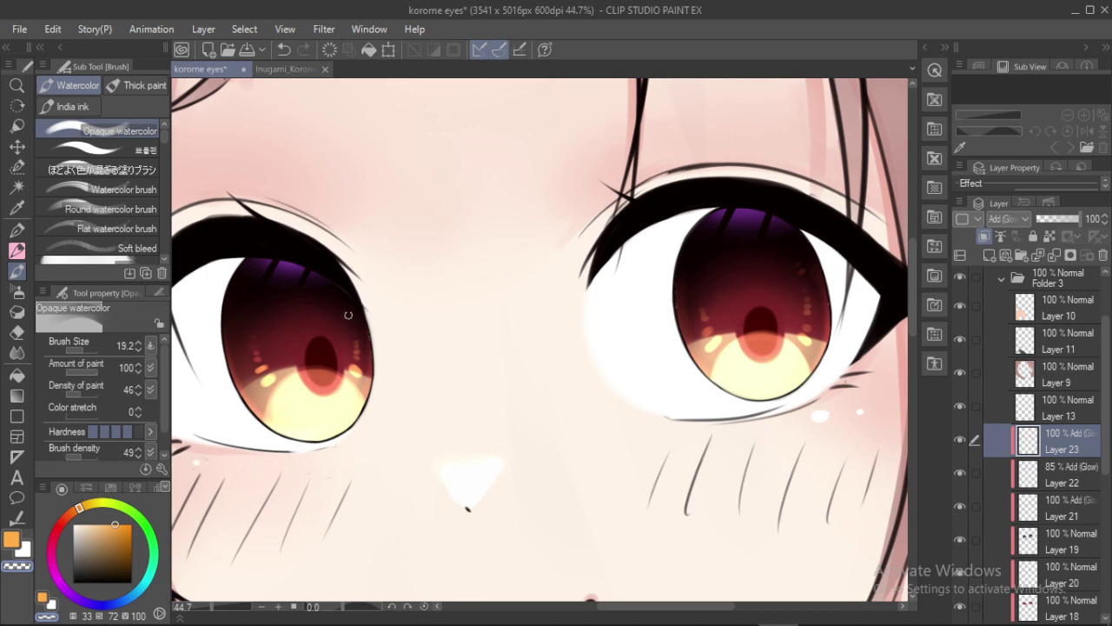
key(c)
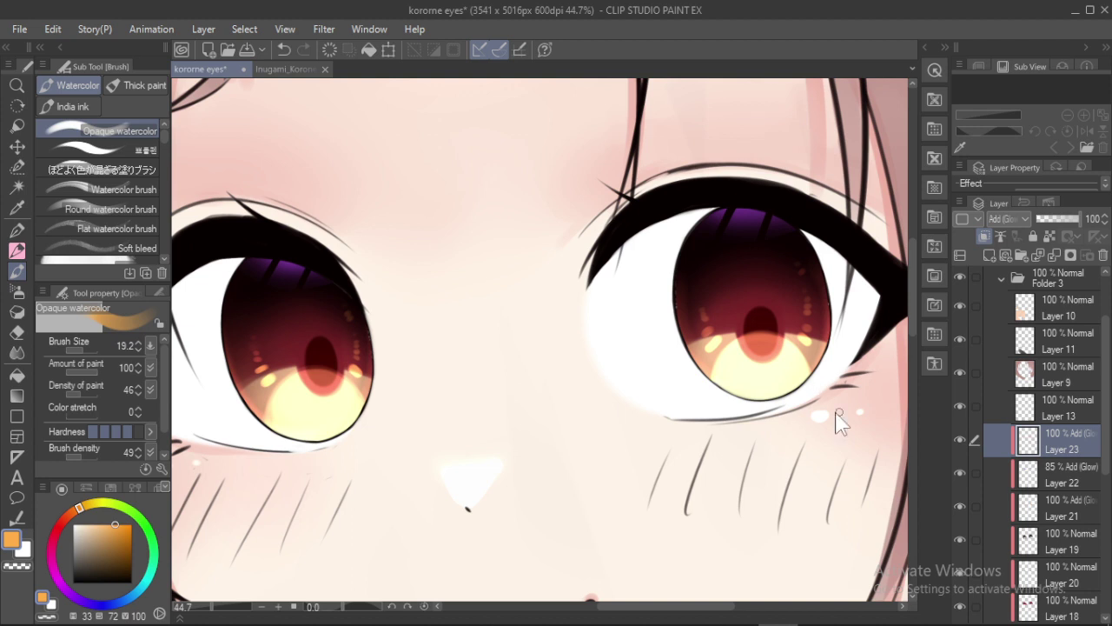
Sample the purple from the top of the right-hand iris, darken it to H 282, S 53, V 65, and set the brush size to 53.6
ctrl+alt+drag(815, 398, 804, 385)
alt+click(755, 209)
drag(106, 529, 104, 545)
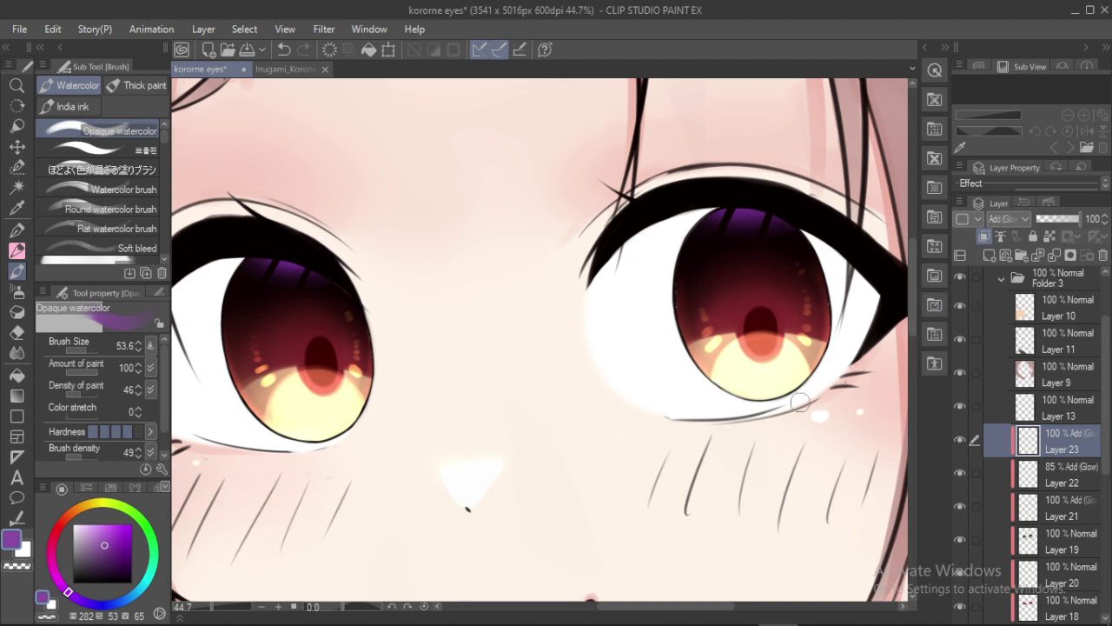
Add a clipped Vivid light layer above Layer 23 and paint a purple patch beside the left-hand eye's pupil at brush size 85.5
click(987, 255)
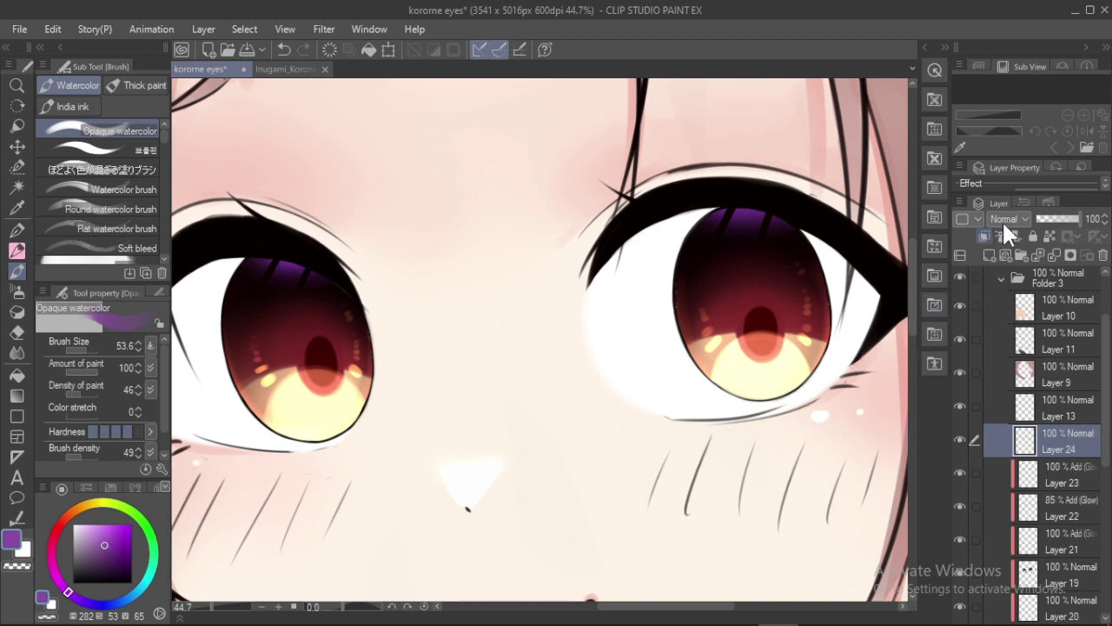
click(1012, 221)
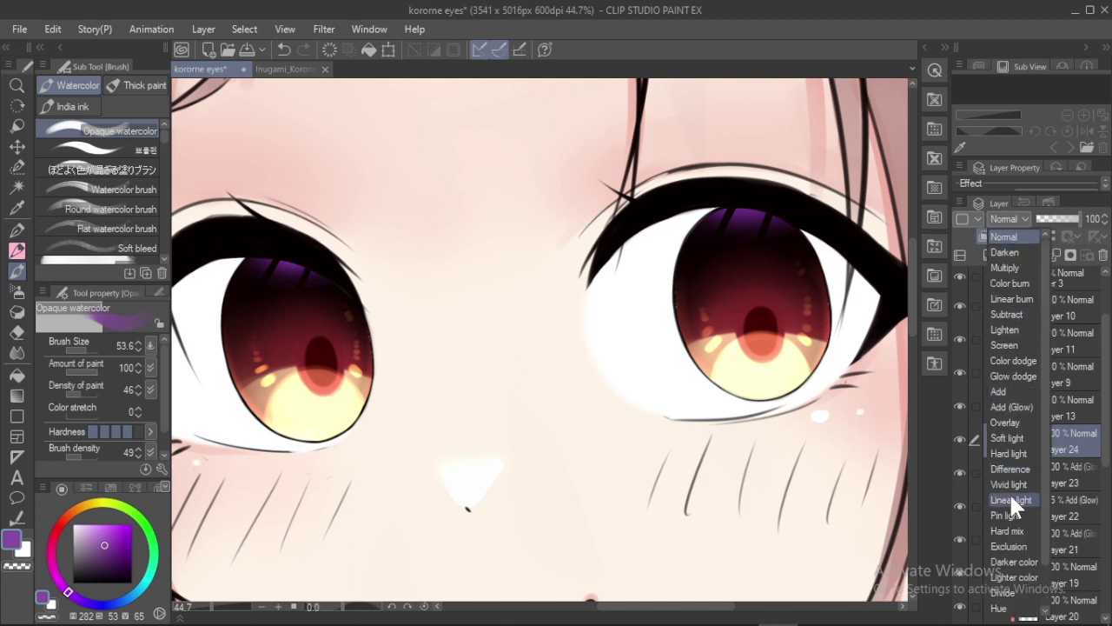
click(864, 444)
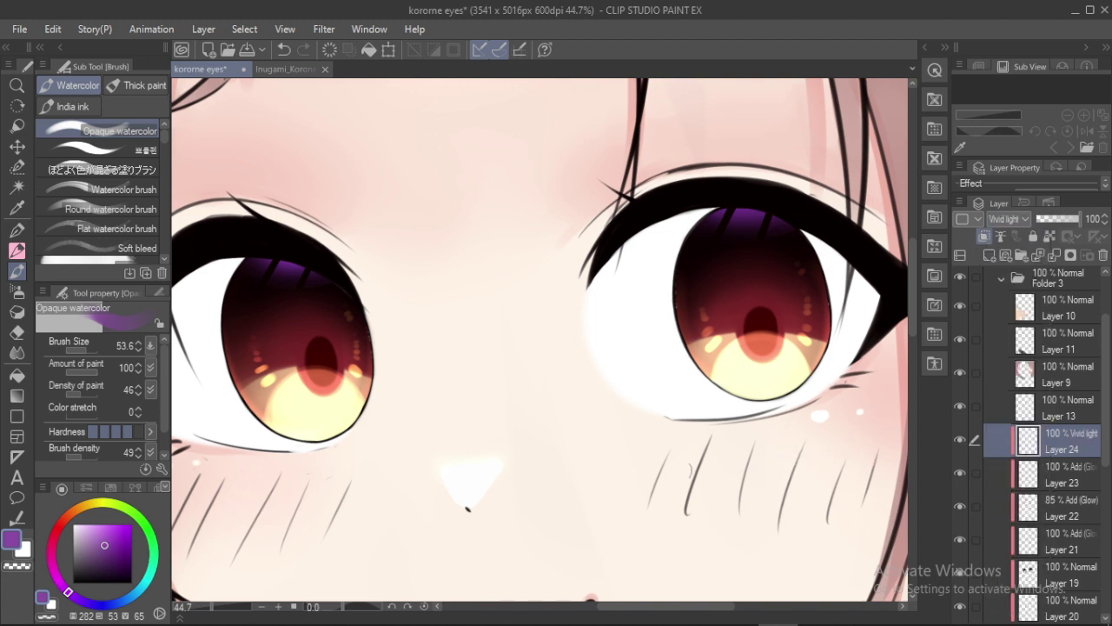
drag(390, 321, 378, 315)
mouse_move(340, 362)
mouse_down()
mouse_move(330, 345)
mouse_move(354, 362)
mouse_up()
Try the Overlay and Difference blending modes on Layer 24, testing Difference with a purple stroke by the right-hand eye's pupil
click(1008, 219)
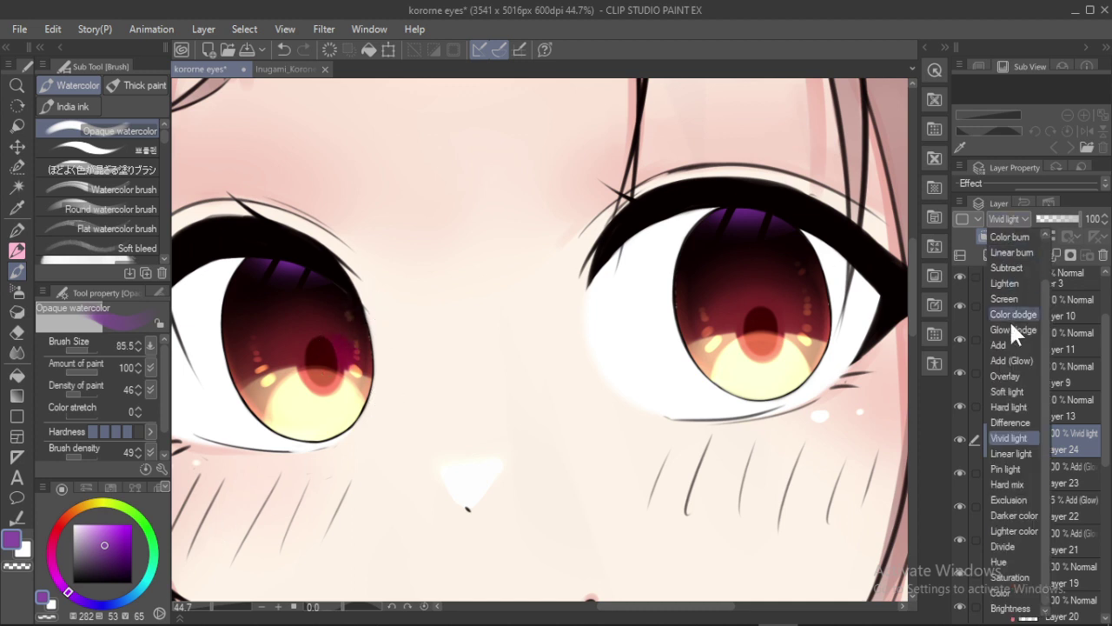
click(1007, 374)
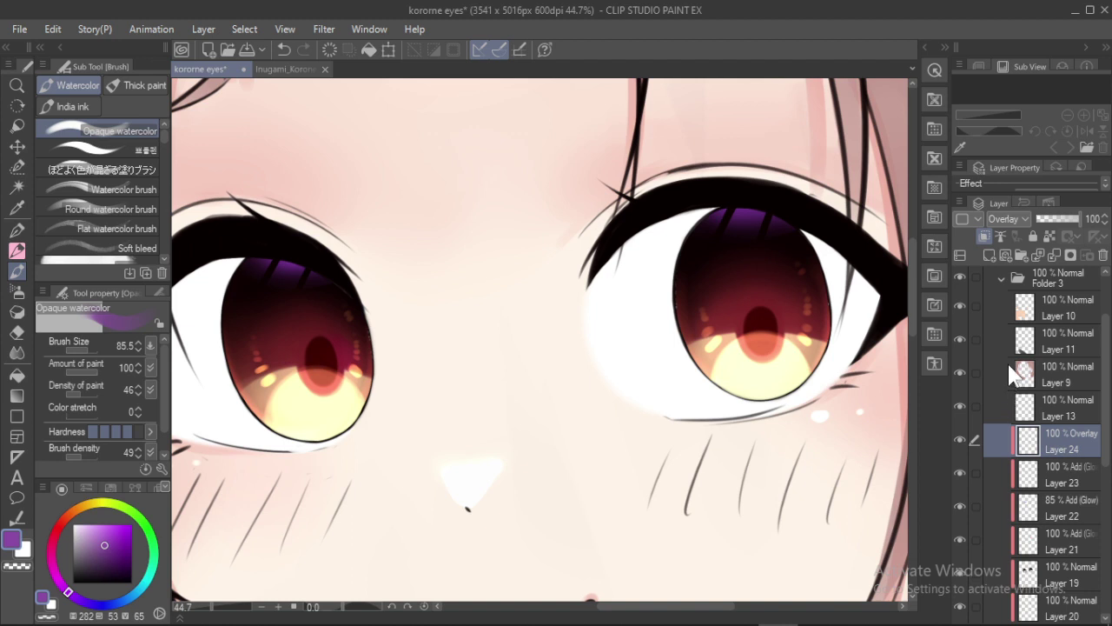
click(1021, 221)
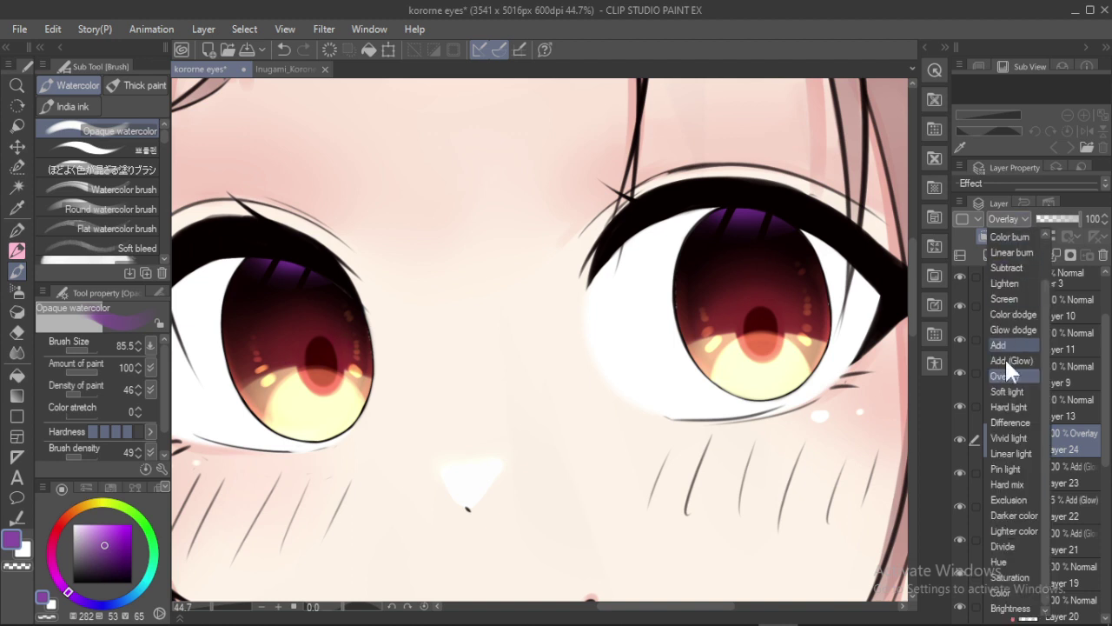
click(1010, 422)
drag(777, 316, 794, 336)
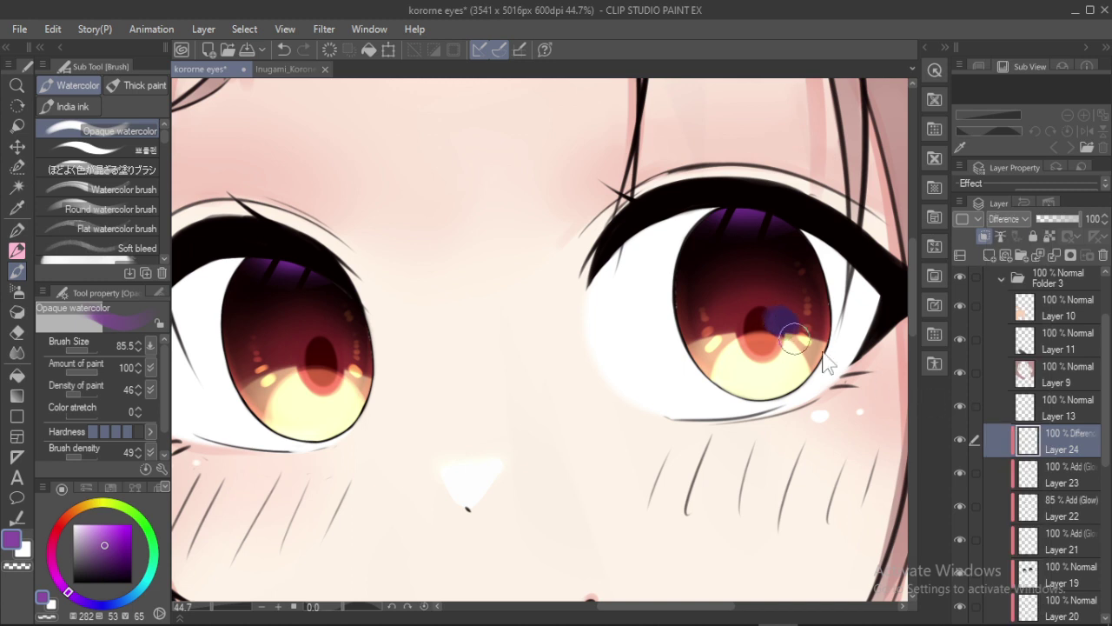
key(ctrl+z)
Try the Linear burn, Color burn and Soft light blending modes on Layer 24, testing Linear burn with a stroke by the right-hand eye's pupil
click(1006, 219)
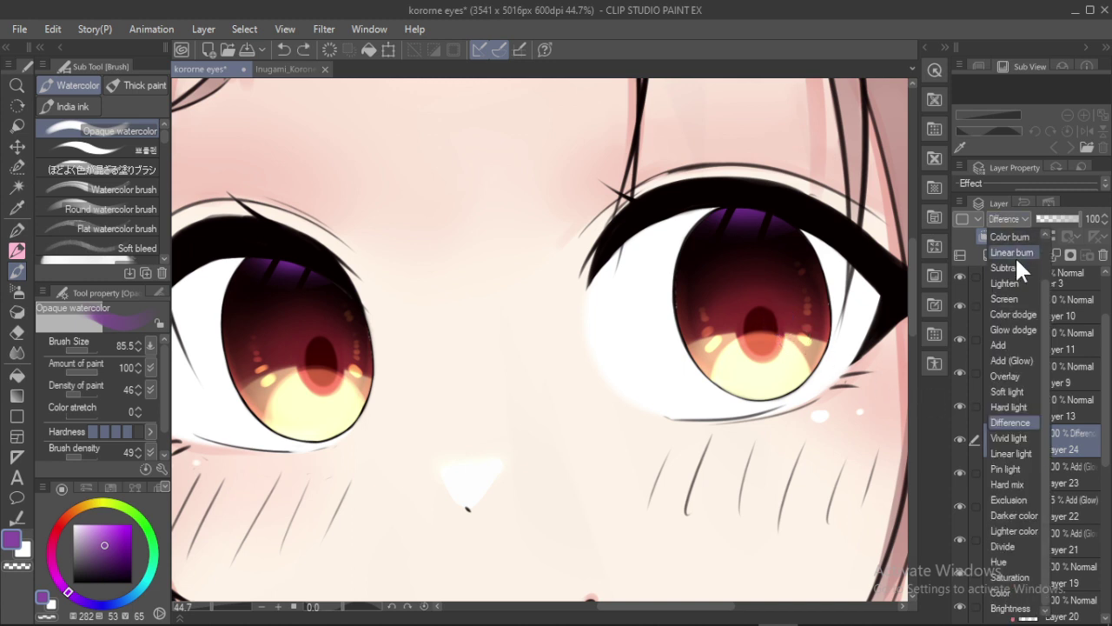
click(1012, 252)
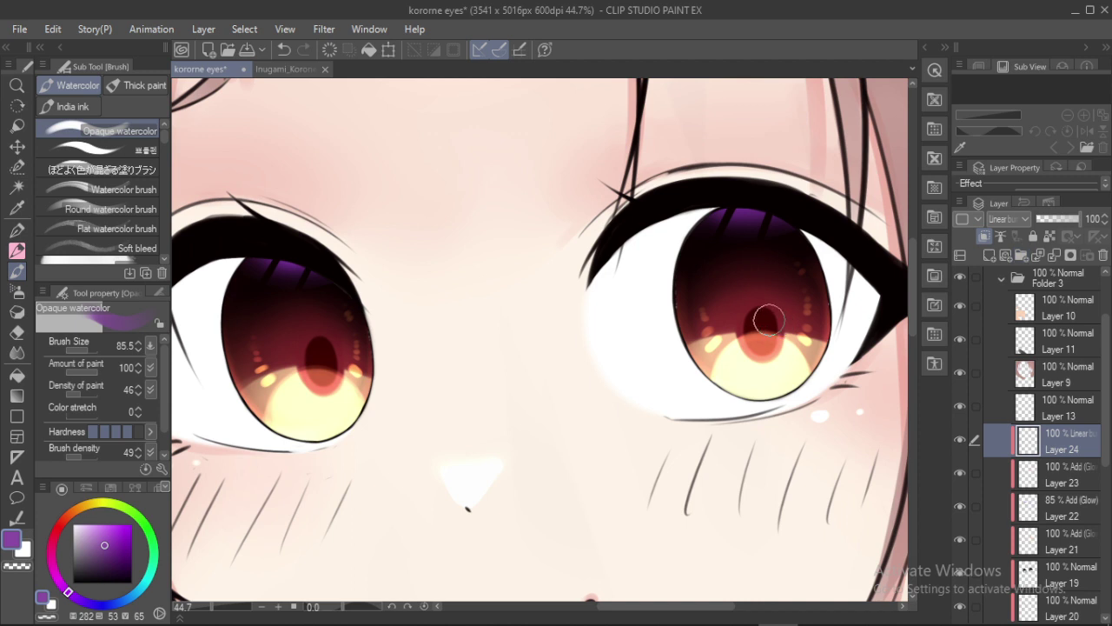
drag(757, 318, 777, 331)
click(1007, 218)
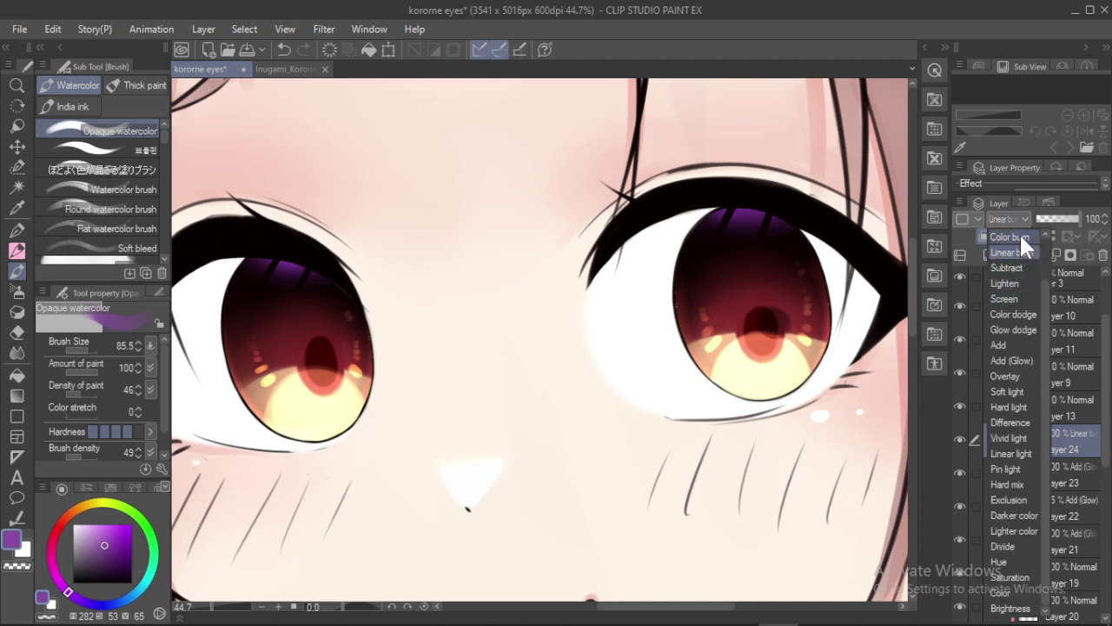
click(1015, 237)
click(1009, 219)
click(1008, 391)
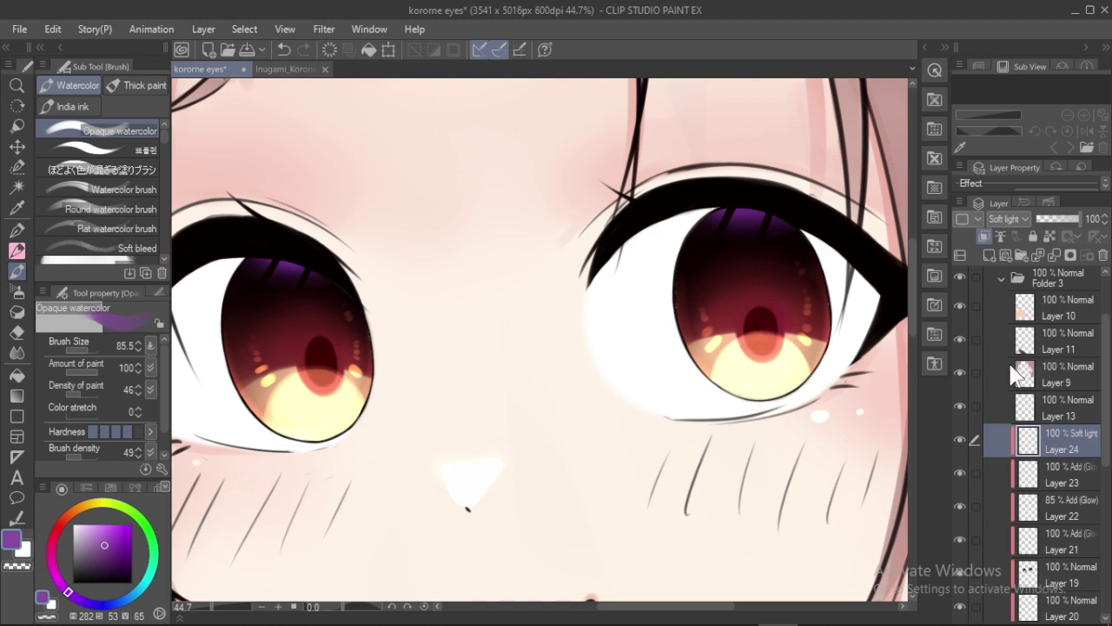
Set Layer 24 to the Add blending mode and paint a purple patch beside each eye's pupil at brush size 85.5
click(1018, 218)
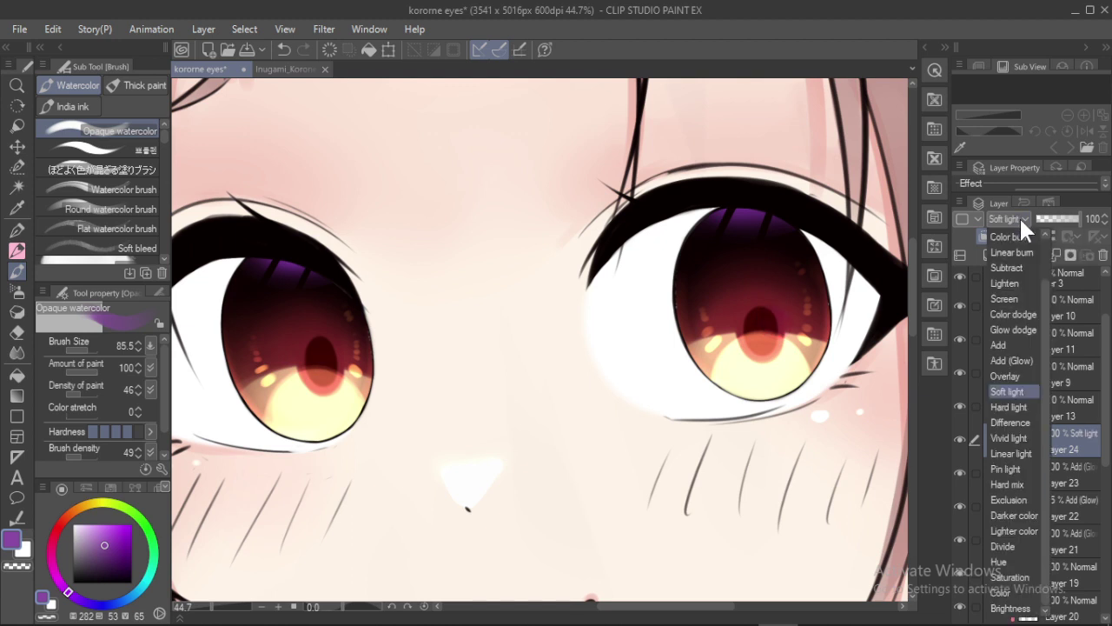
click(1012, 346)
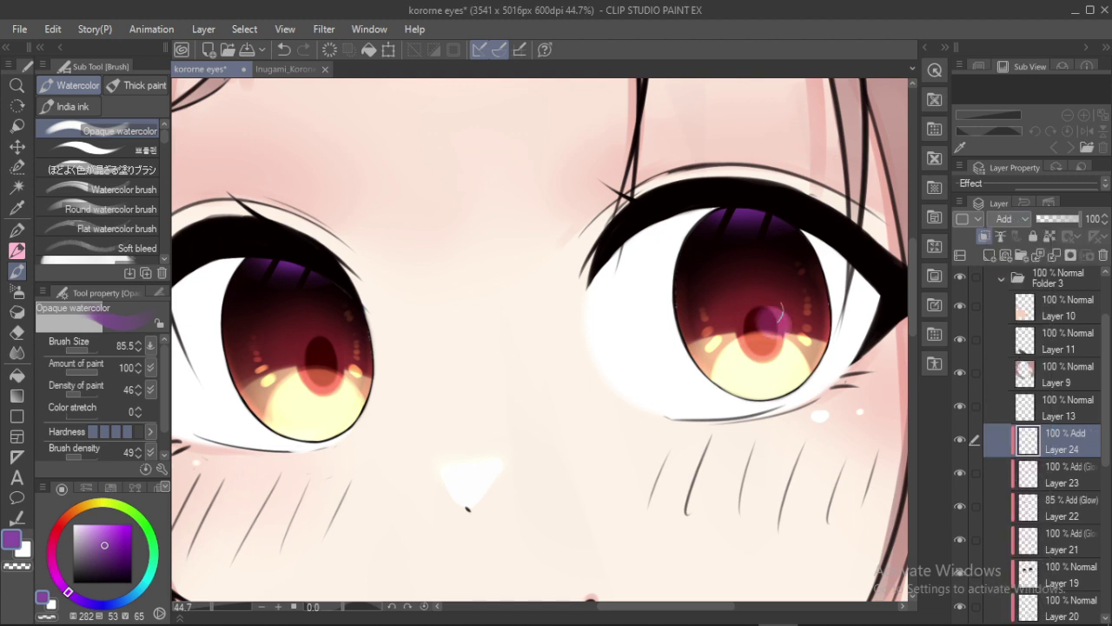
click(327, 356)
click(325, 353)
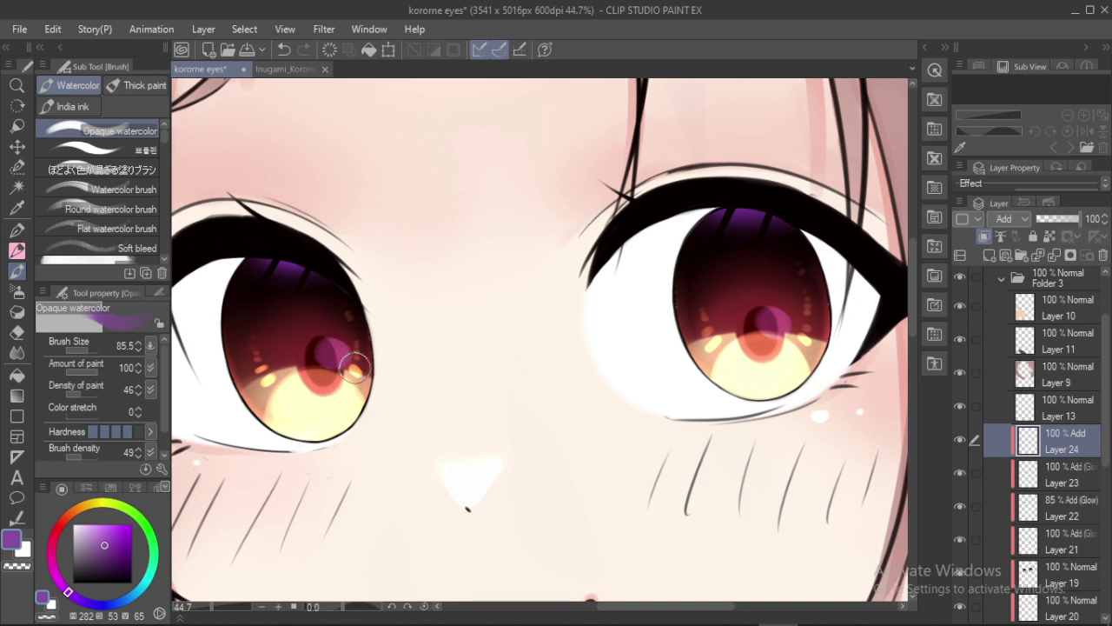
Nudge Layer 24's purple patches slightly up and to the right with Move layer
key(k)
drag(560, 355, 567, 347)
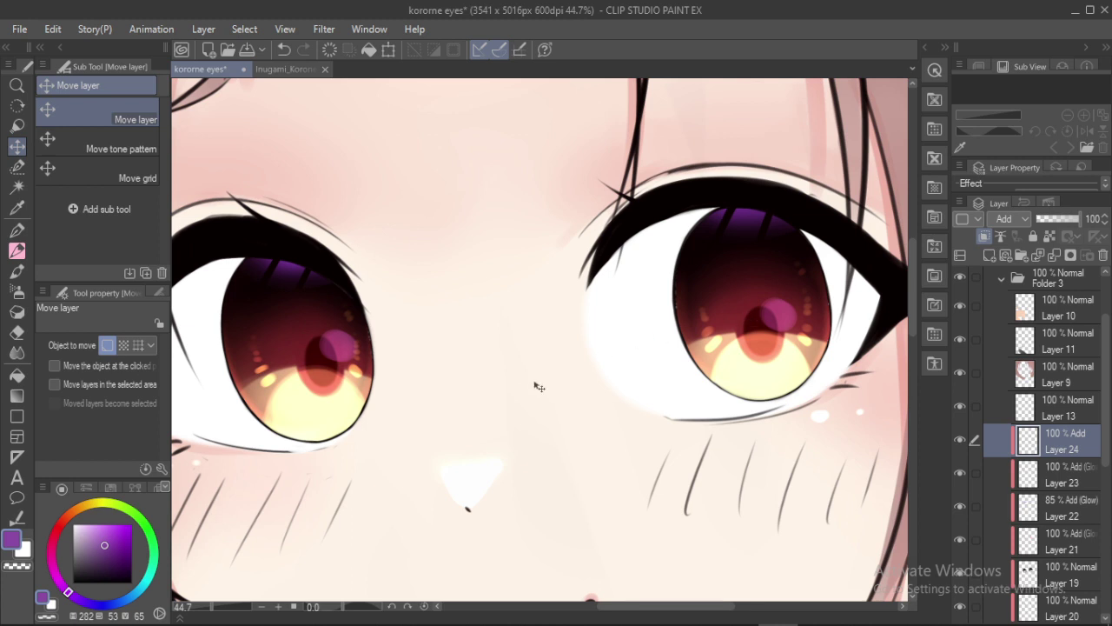
drag(538, 387, 540, 390)
Paint a smaller purple dot above the purple patch in each iris at brush size 43.3
key(b)
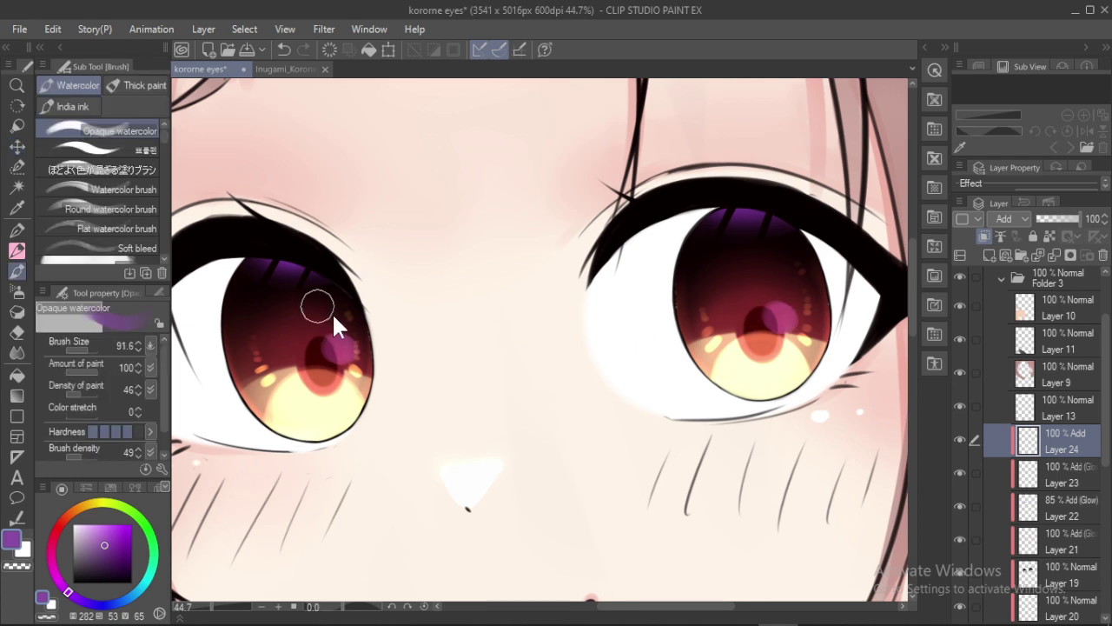
mouse_move(339, 305)
mouse_down()
mouse_move(325, 304)
mouse_move(340, 328)
mouse_move(327, 305)
mouse_move(329, 328)
mouse_up()
key([)
key(ctrl+z)
key(bracketleft)
key(ctrl+z)
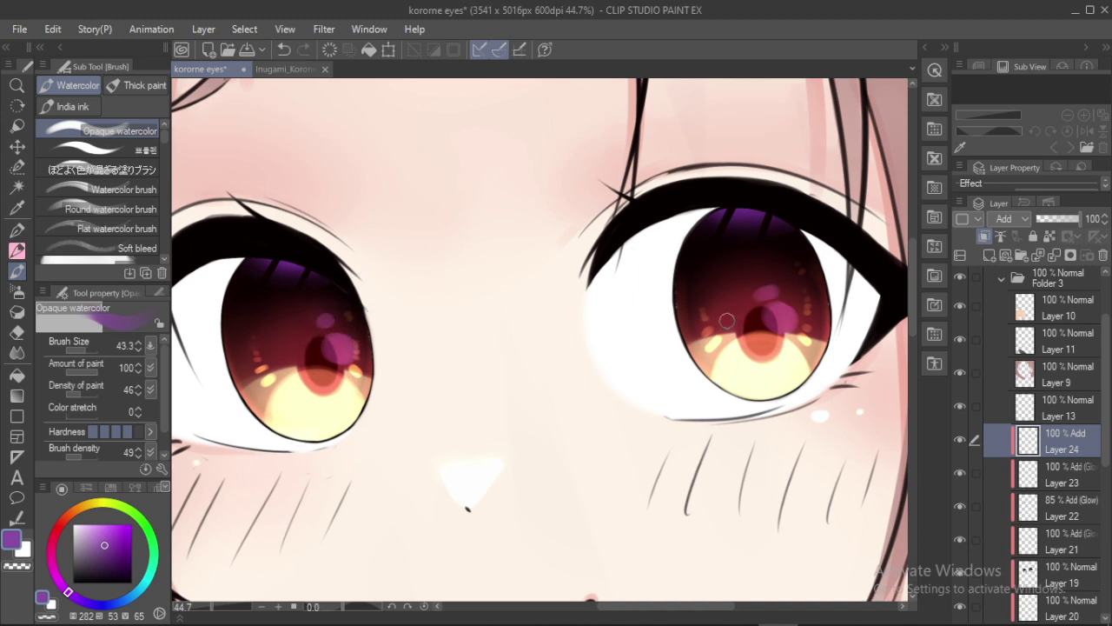
click(773, 285)
Fade the insides of the purple patch and dot in the left-hand iris with the transparent colour, starting at brush size 73.2
key(bracketright)
key(bracketright)
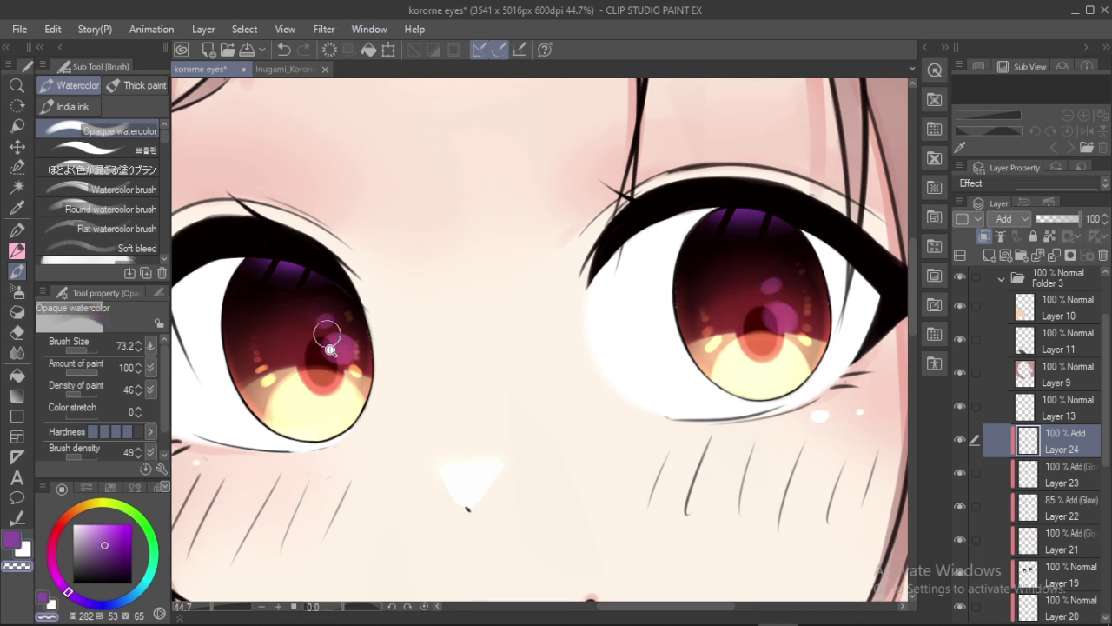
scroll(337, 339, up, 2)
drag(340, 340, 364, 356)
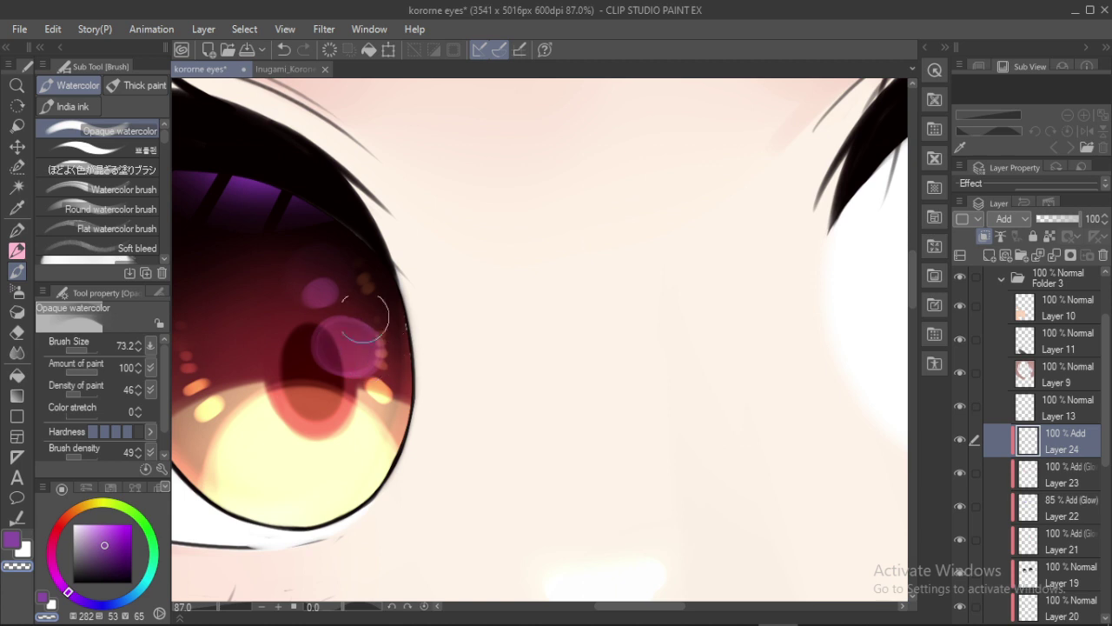
drag(320, 292, 331, 295)
key(bracketleft)
click(318, 293)
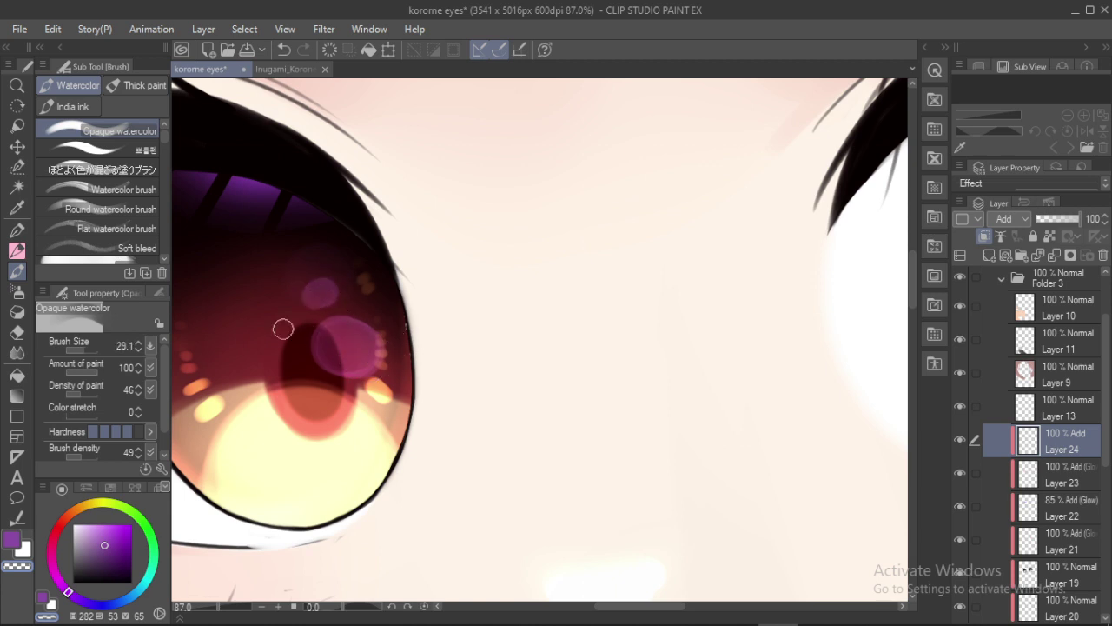
Fade the insides of the purple patch and dot in the right-hand iris with the transparent colour at brush sizes 59.6 and 37.2
scroll(571, 300, down, 3)
drag(651, 295, 447, 288)
drag(768, 292, 784, 298)
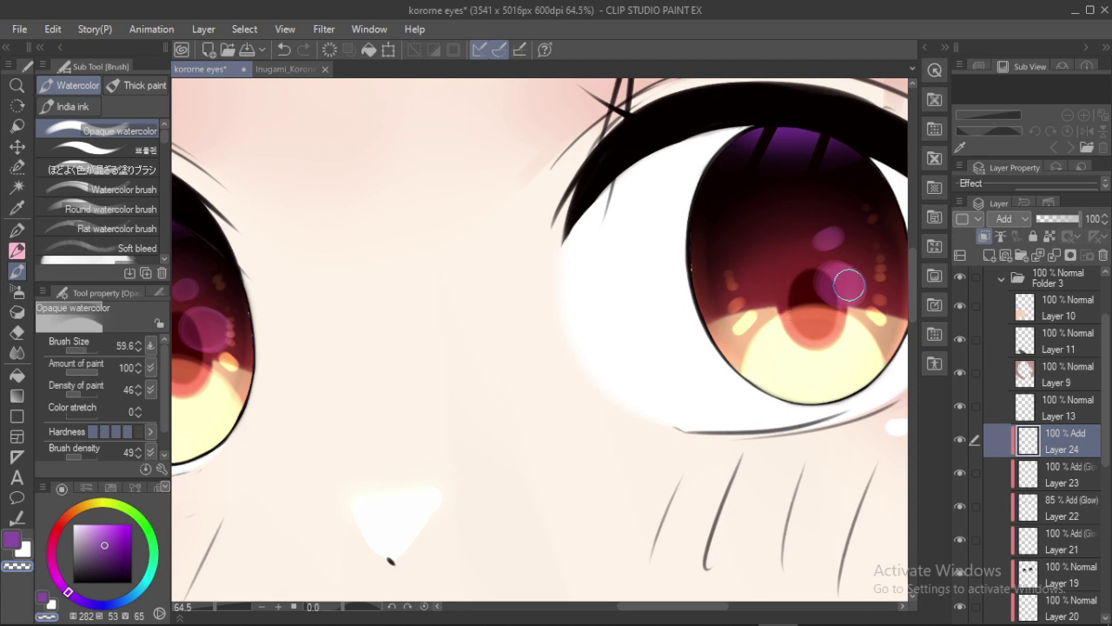
click(841, 285)
key(bracketleft)
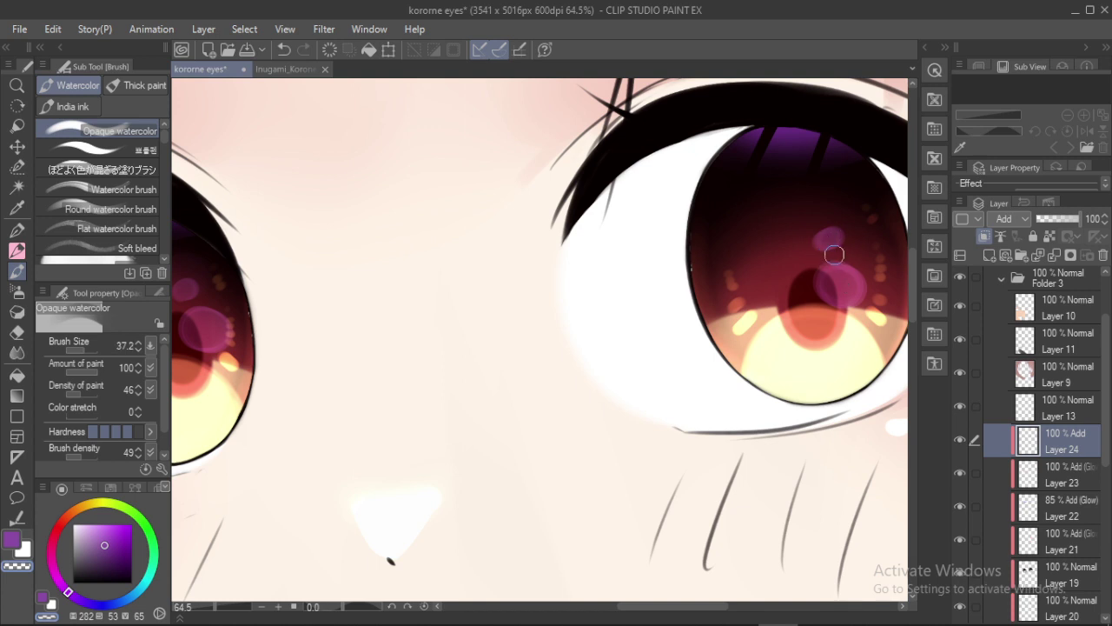
key(bracketright)
mouse_move(834, 291)
ctrl+alt+mouse_down()
mouse_move(853, 305)
mouse_move(834, 278)
ctrl+alt+mouse_up()
key(ctrl+z)
Set Layer 24's blending mode to Add (Glow)
ctrl+drag(699, 225, 660, 220)
ctrl+click(475, 234)
drag(454, 152, 428, 212)
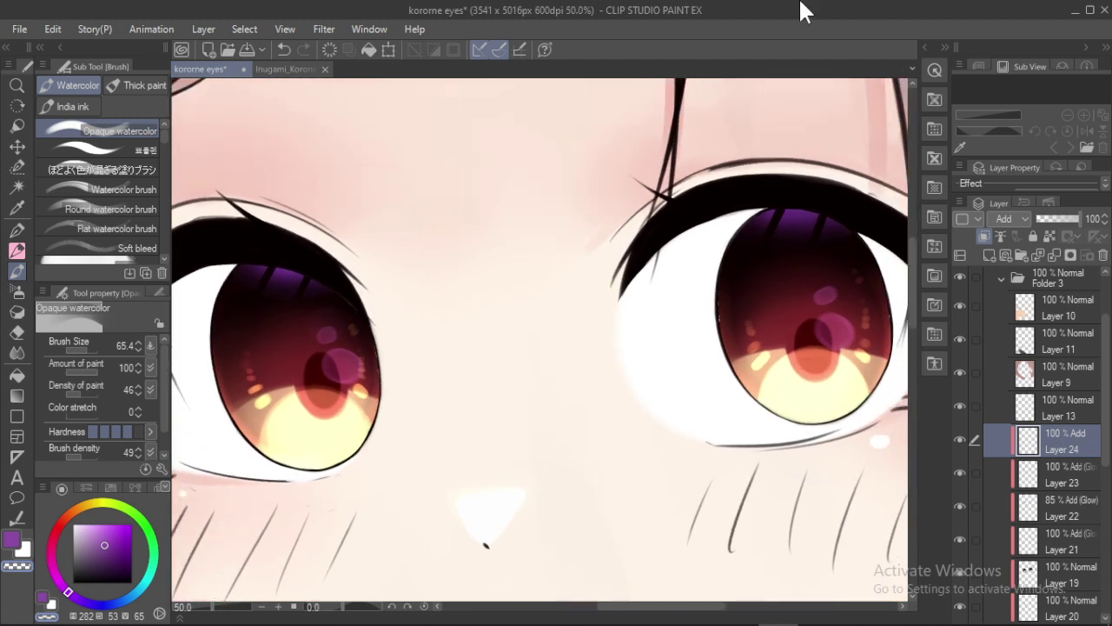
click(1017, 219)
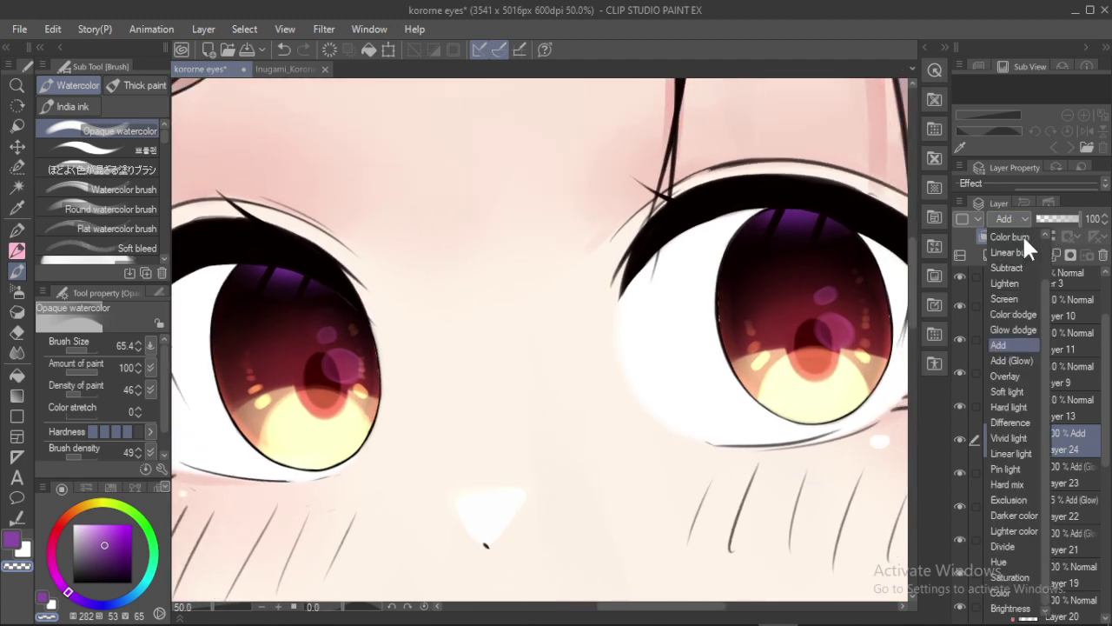
click(1011, 344)
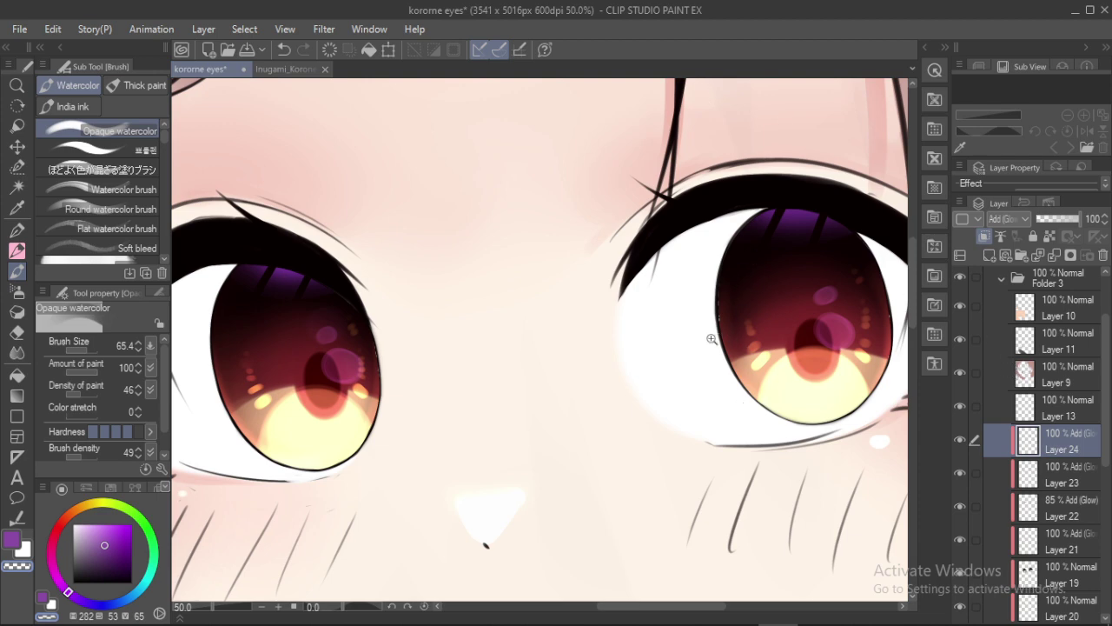
Add a new clipped layer directly above Layer 19
mouse_move(703, 369)
mouse_down()
mouse_move(649, 359)
mouse_move(728, 322)
mouse_up()
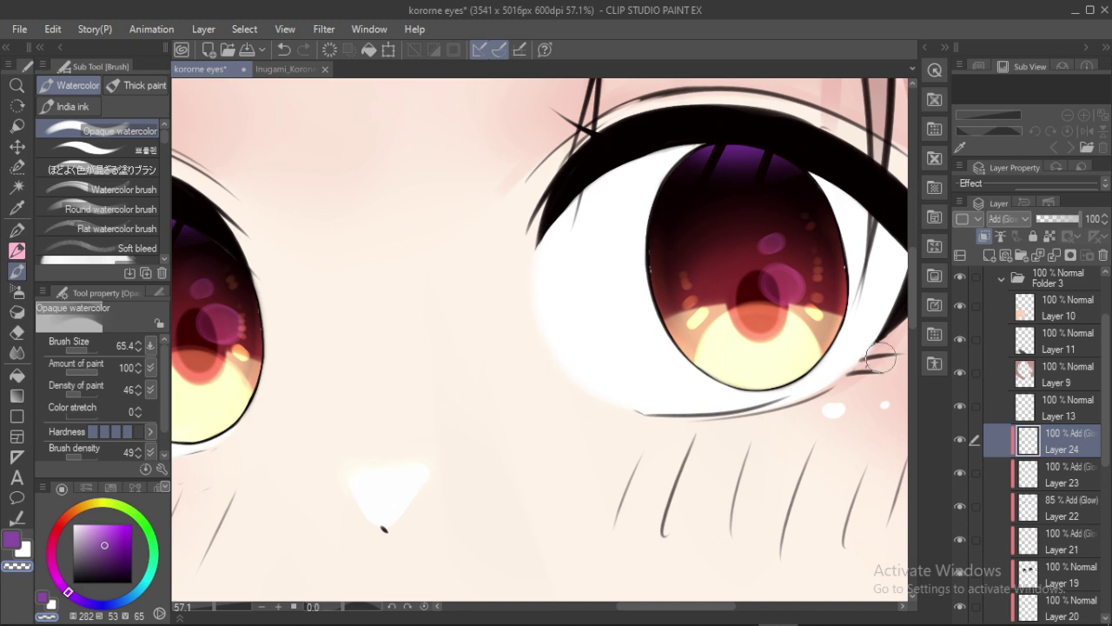
click(1051, 530)
scroll(1106, 407, down, 3)
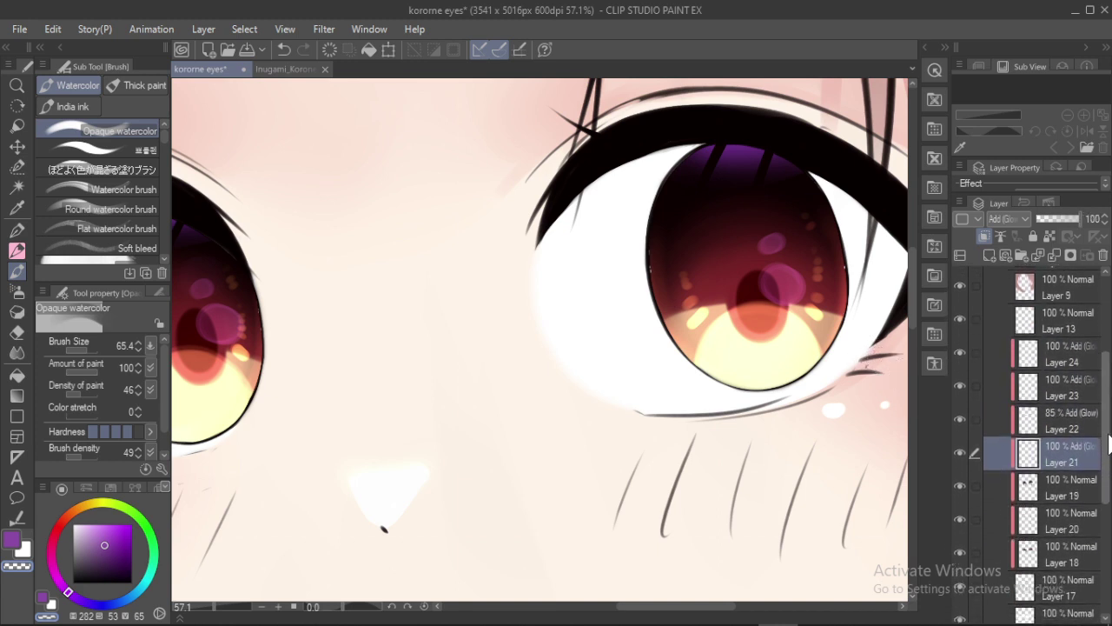
click(1055, 473)
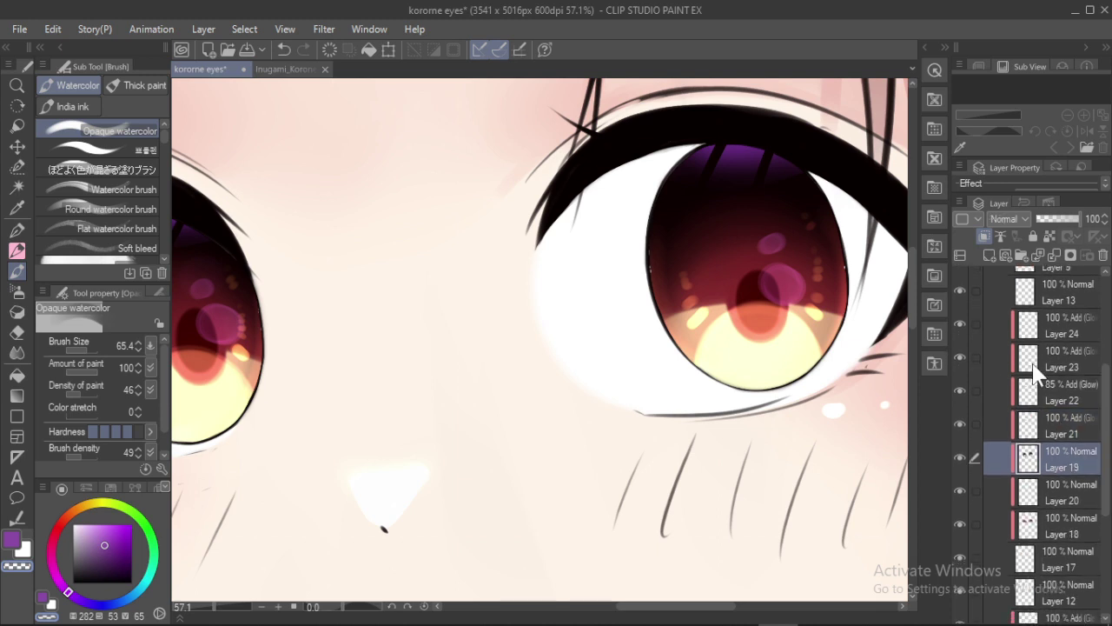
click(988, 261)
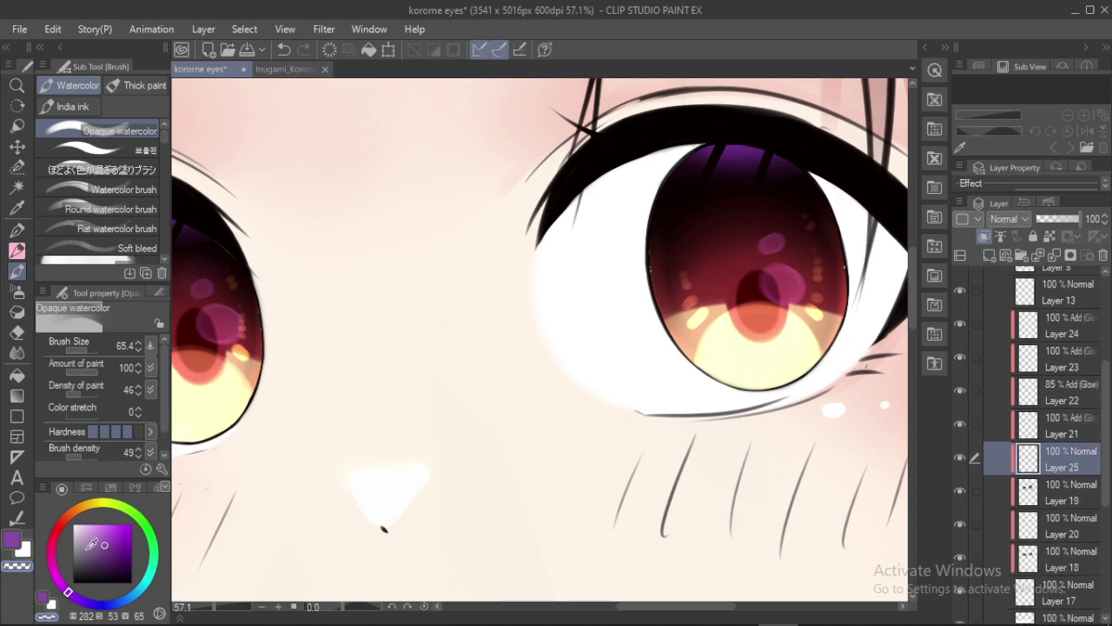
Choose a dark red, H 358, S 100, V 51, and set Layer 25 to the Multiply blending mode
click(57, 530)
mouse_move(109, 563)
mouse_down()
mouse_move(139, 558)
mouse_move(146, 532)
mouse_move(156, 569)
mouse_move(163, 552)
mouse_up()
click(1005, 221)
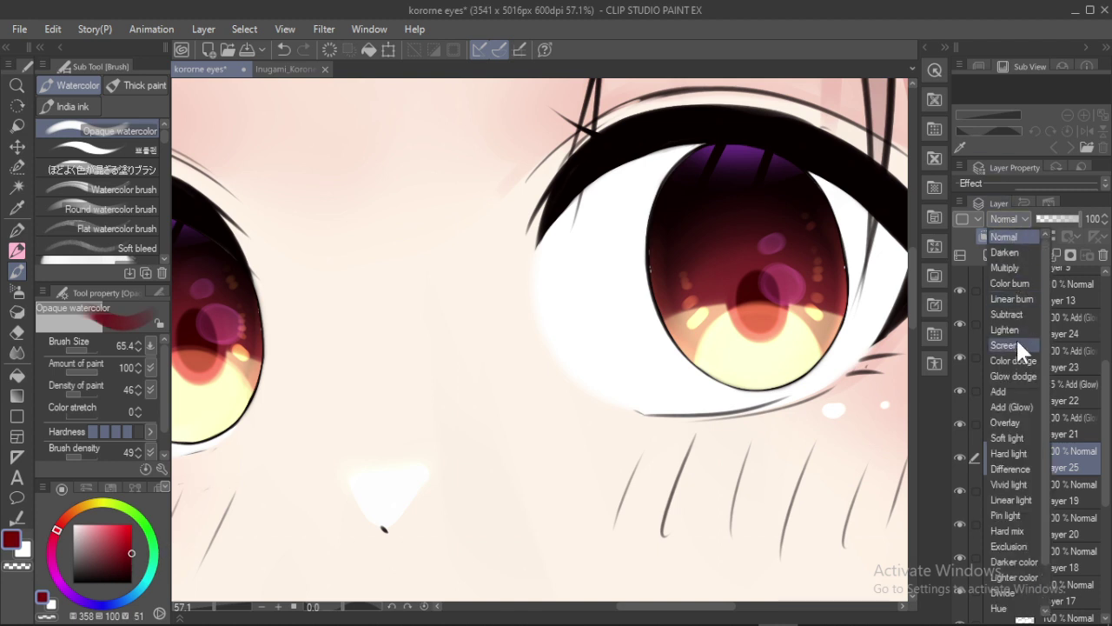
click(1008, 268)
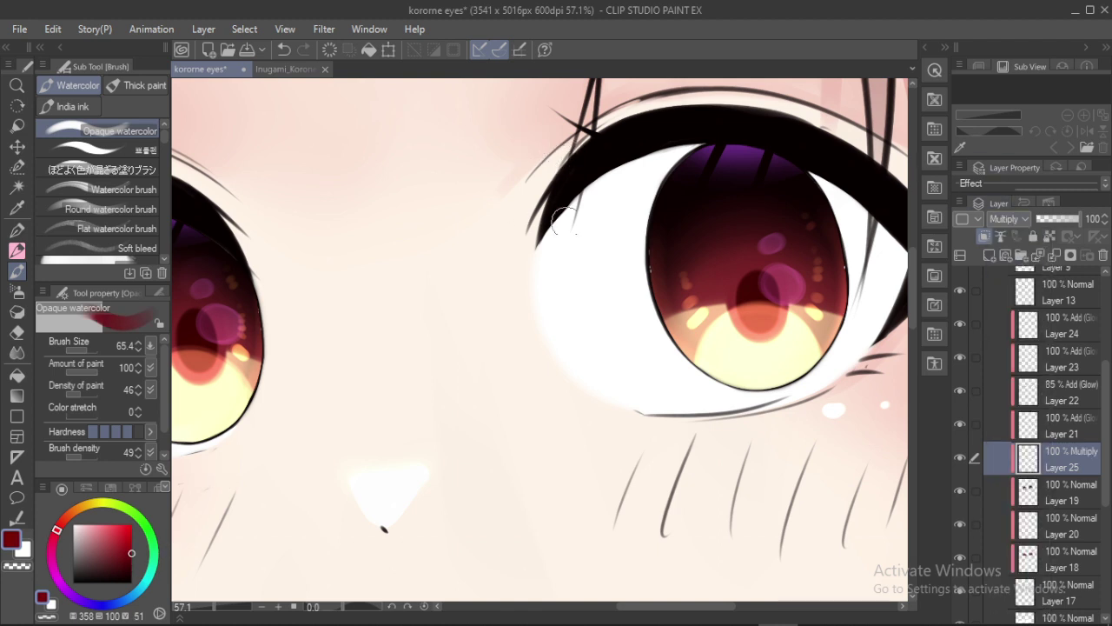
Paint a broad dark red ring around the right-hand eye's pupil on Layer 25 at brush size 65.4
scroll(548, 249, right, 3)
mouse_move(571, 217)
mouse_down()
mouse_move(599, 331)
mouse_move(631, 328)
mouse_up()
key(ctrl+z)
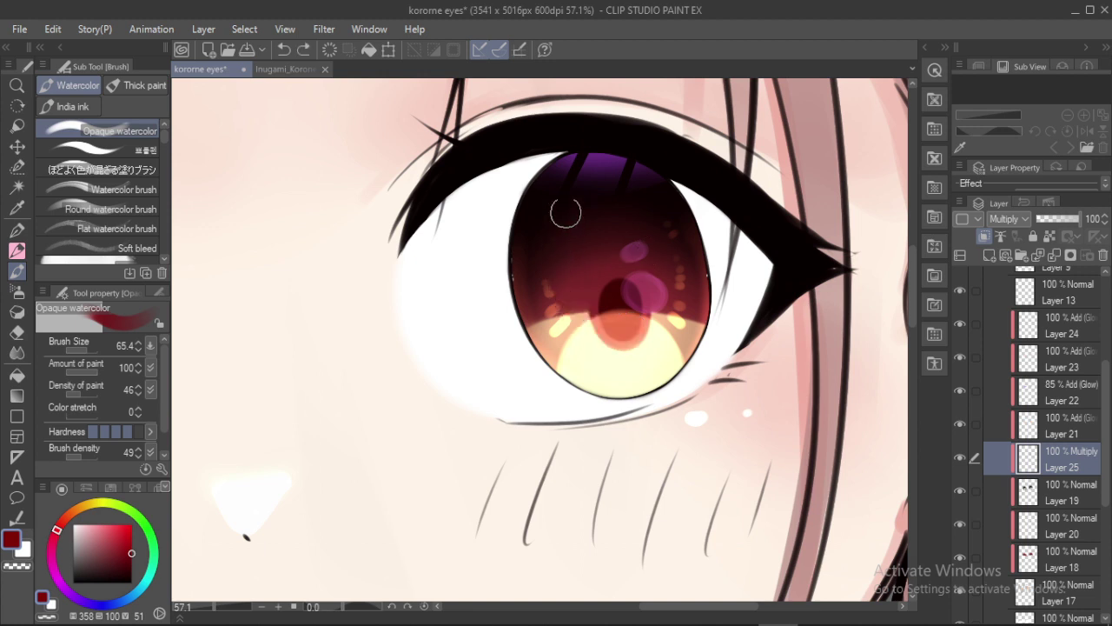
mouse_move(565, 217)
mouse_down()
mouse_move(583, 343)
mouse_move(664, 218)
mouse_up()
key(ctrl+z)
mouse_move(576, 211)
mouse_down()
mouse_move(601, 362)
mouse_move(655, 204)
mouse_up()
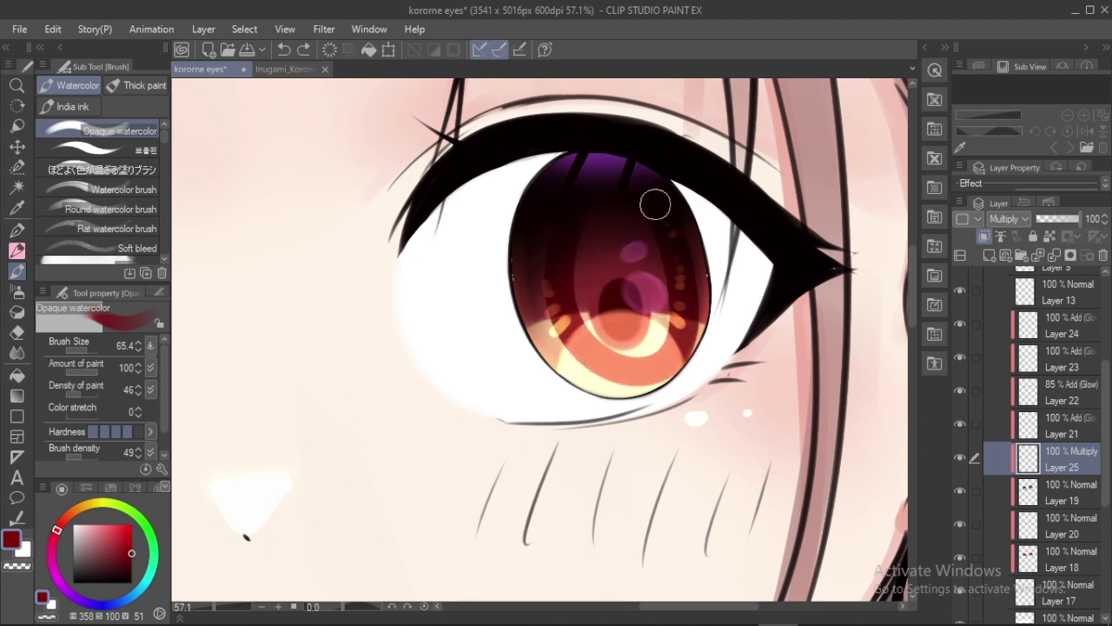
key(ctrl+z)
key(ctrl+y)
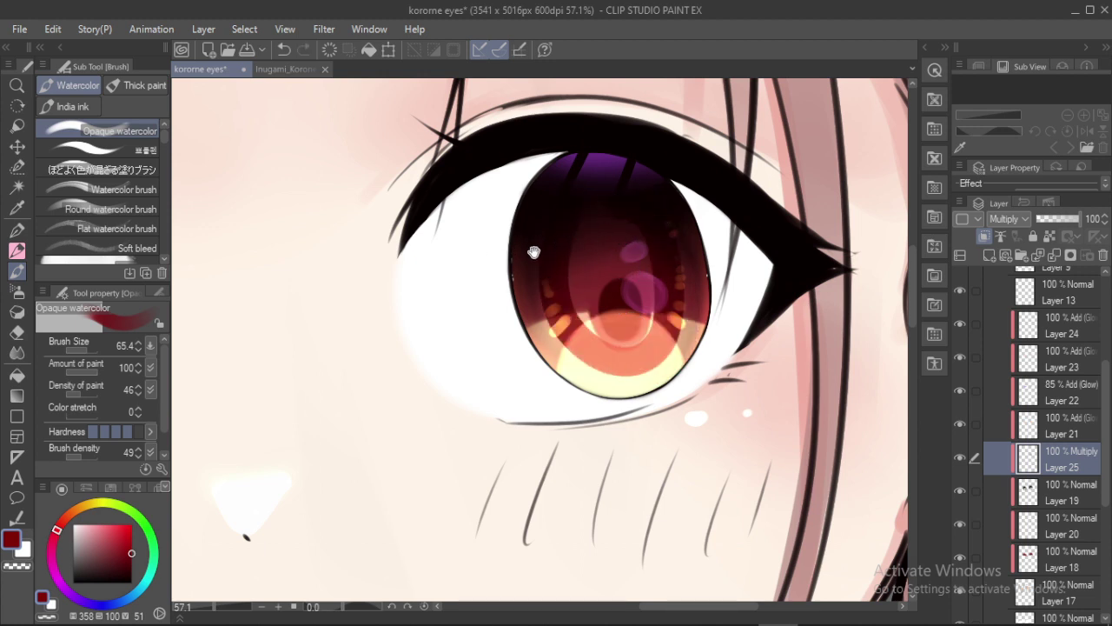
Choose the Fingertip blender and raise its hardness to the maximum with a color stretch of 56
key(j)
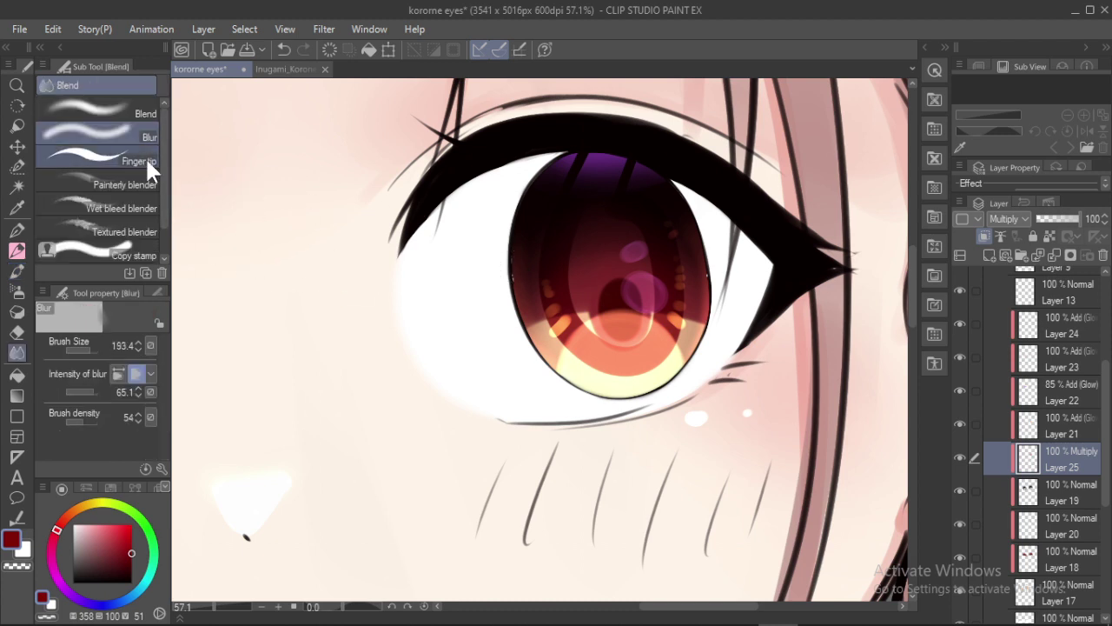
click(144, 159)
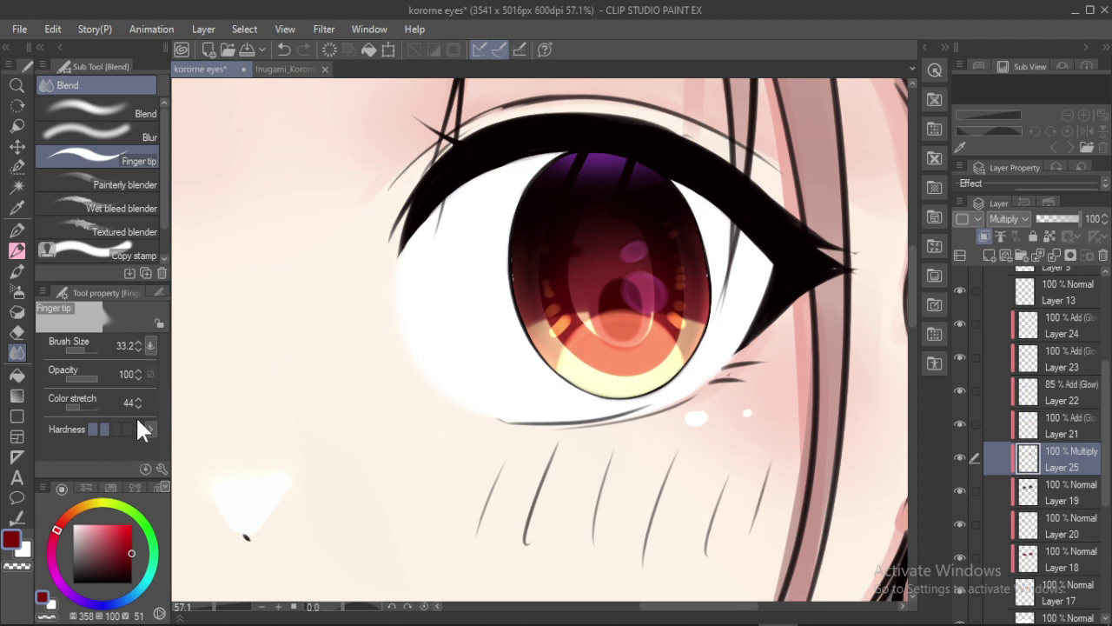
click(117, 429)
Try smudging the edges of the dark red ring with the Fingertip blender at brush size 33.2
key(ctrl+z)
drag(648, 303, 641, 299)
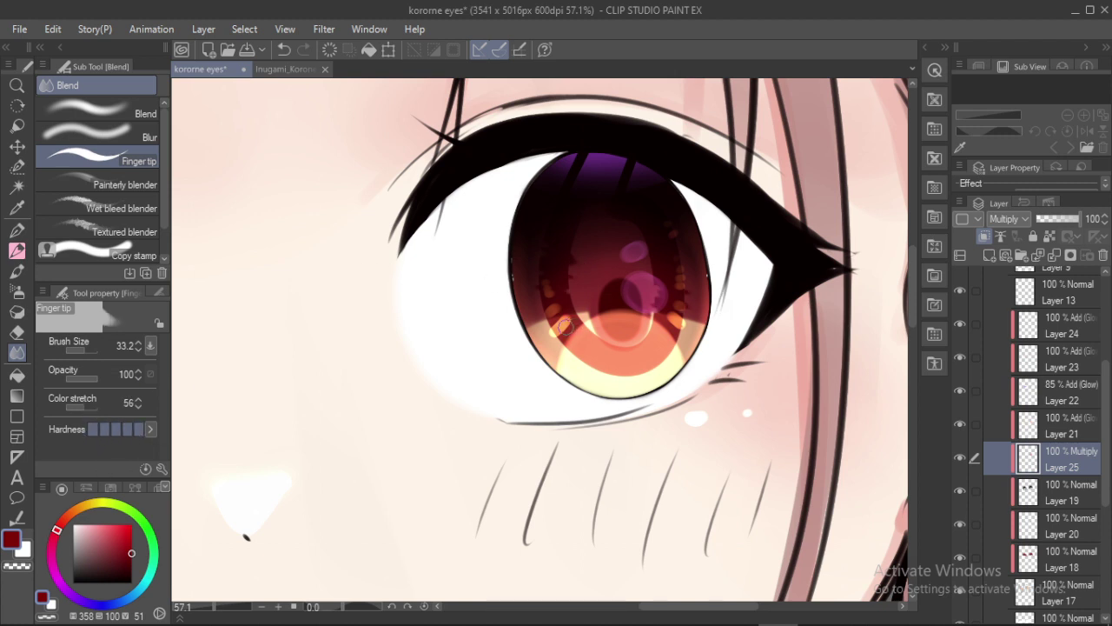
key(ctrl+z)
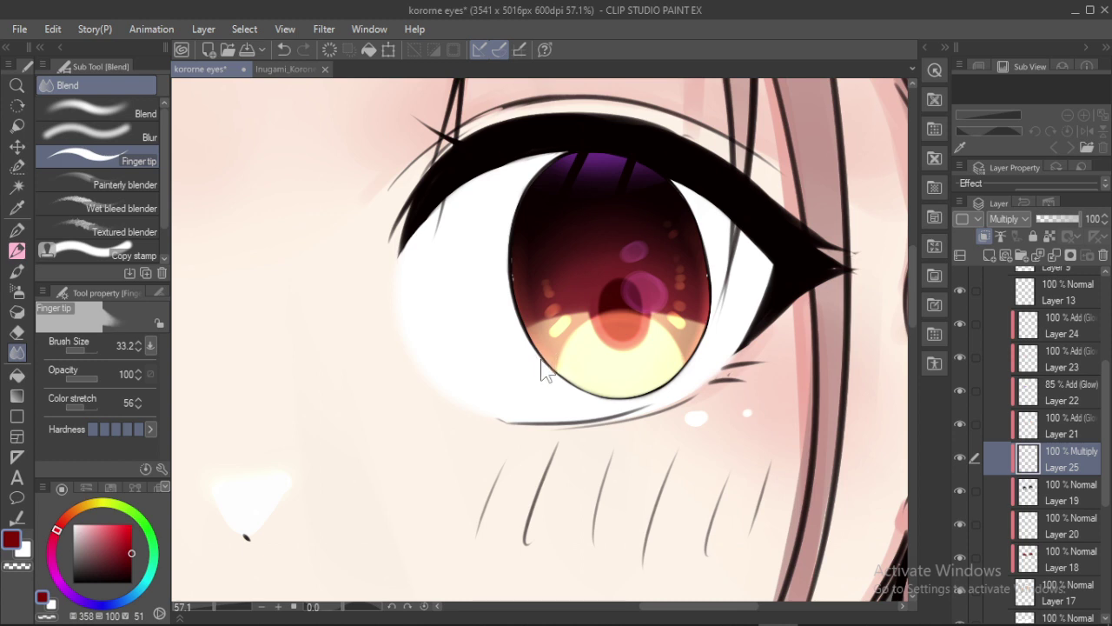
key(ctrl+y)
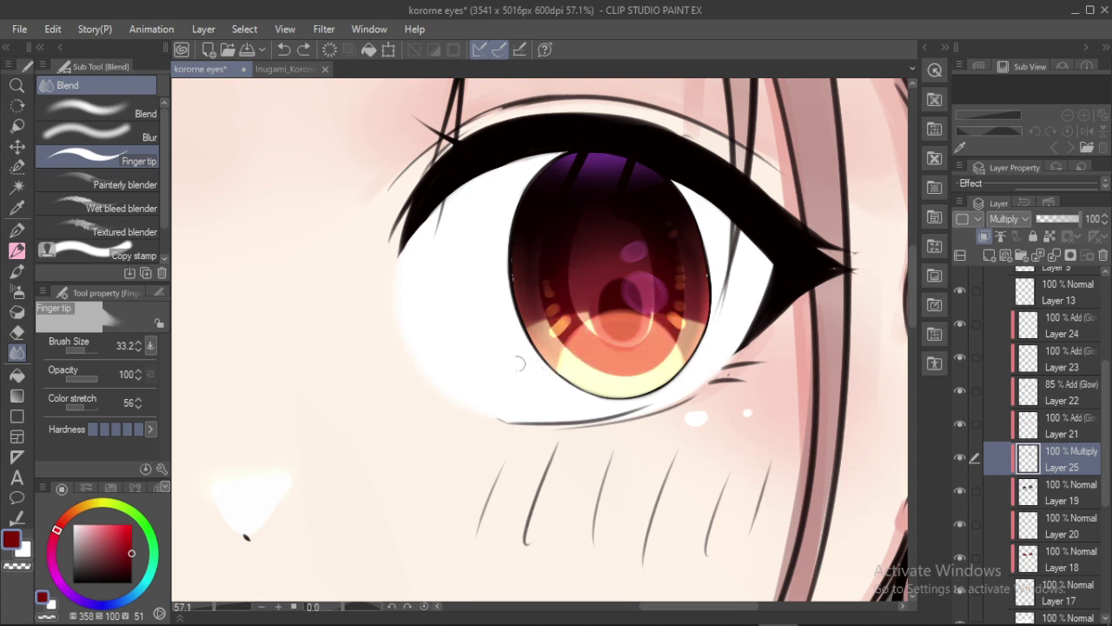
Smudge the dark red ring's edges into jagged rays radiating around the pupil with the Fingertip blender at brush size 19.0
mouse_move(480, 255)
mouse_down()
mouse_move(580, 299)
mouse_move(725, 340)
mouse_up()
key(ctrl+z)
drag(492, 241, 673, 309)
drag(568, 268, 565, 266)
key(ctrl+z)
drag(494, 246, 581, 271)
drag(485, 289, 600, 291)
drag(495, 341, 599, 308)
drag(442, 368, 664, 283)
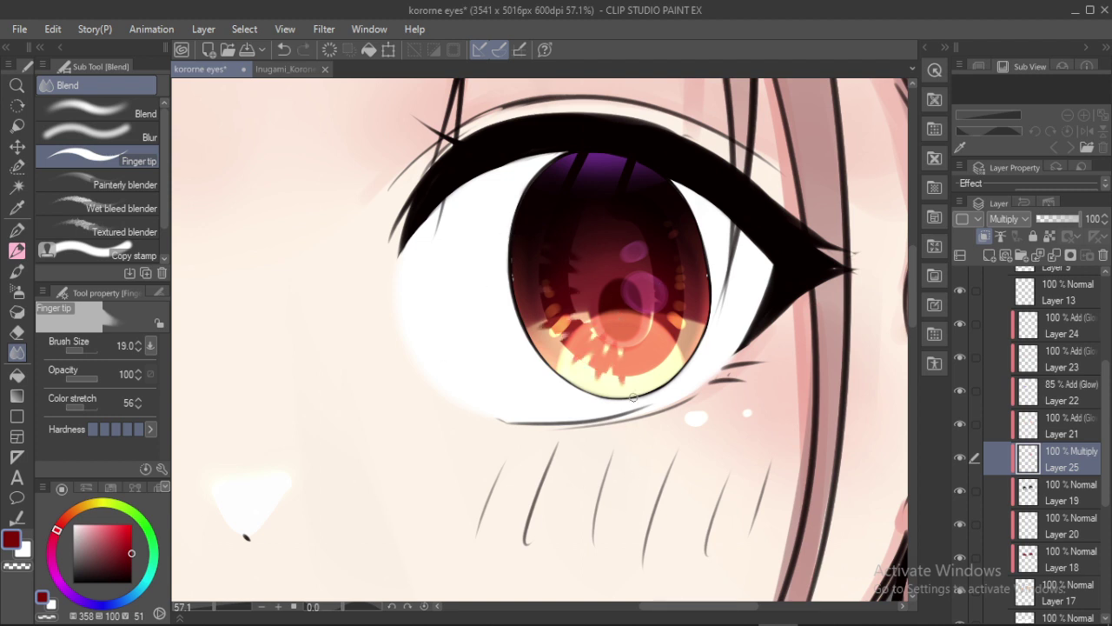
drag(618, 311, 639, 531)
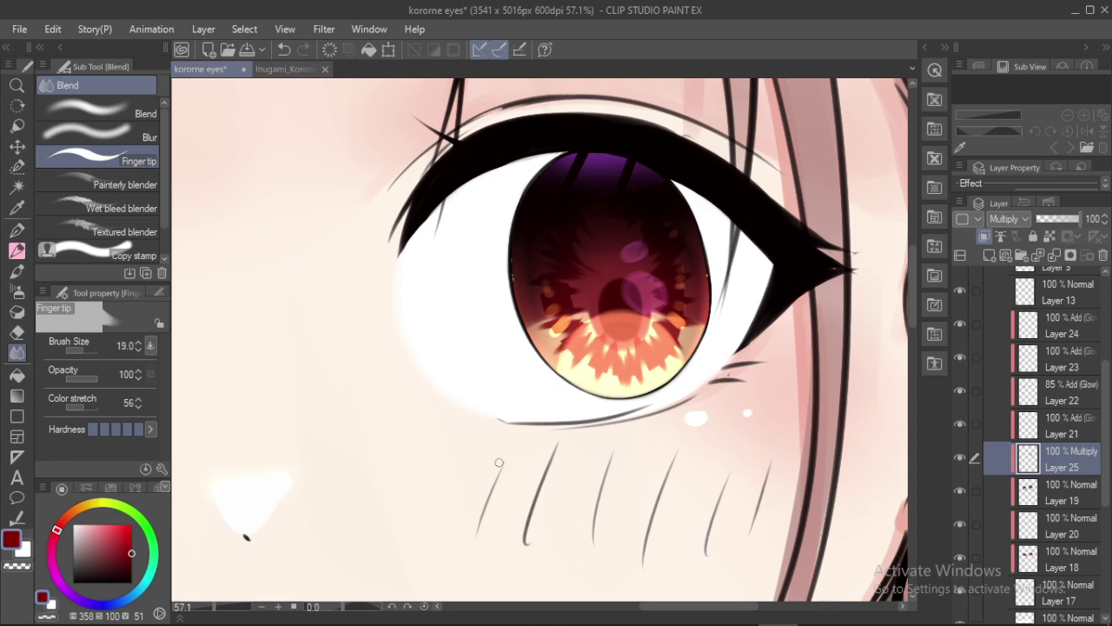
Fade the dark red rays in the right-hand eye's iris with the Soft eraser at brush size 203.8
key(k)
drag(633, 395, 633, 401)
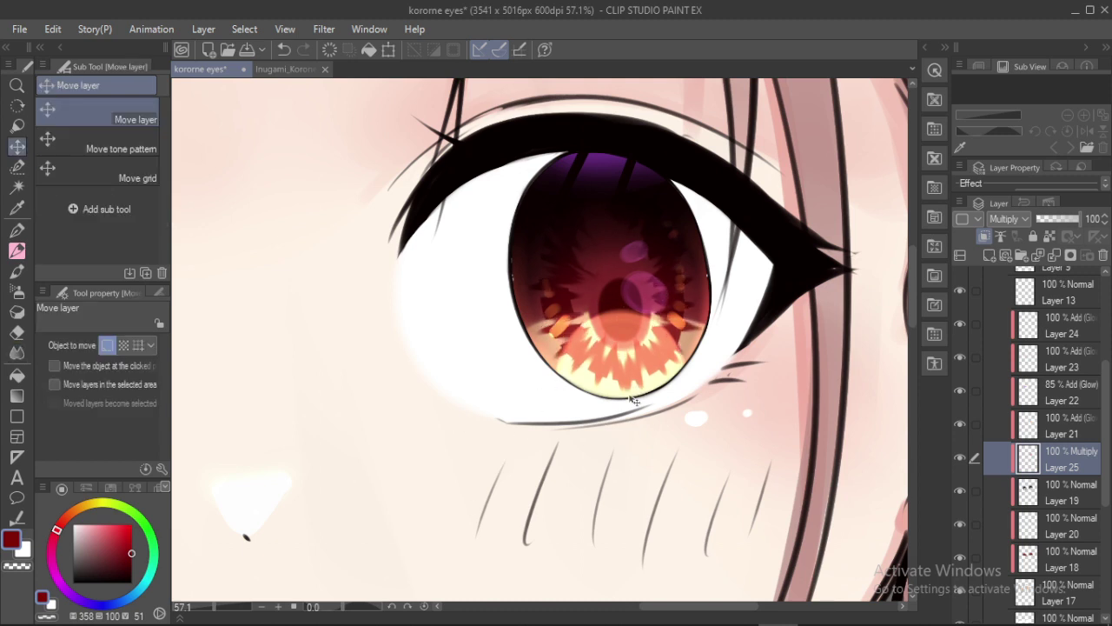
key(e)
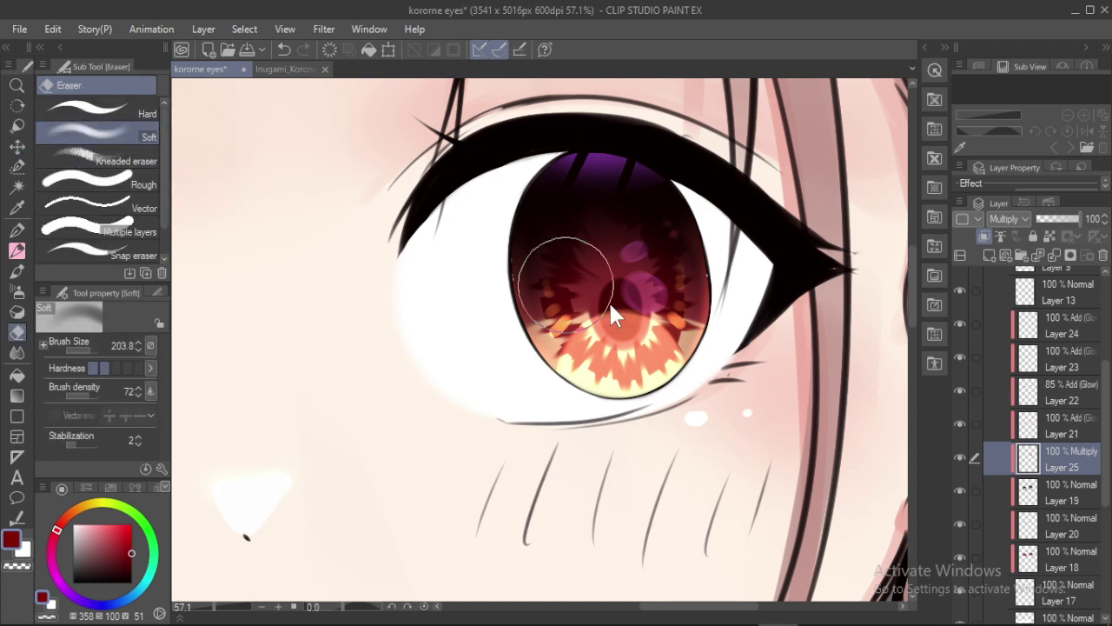
mouse_move(523, 385)
mouse_down()
mouse_move(561, 414)
mouse_move(536, 344)
mouse_move(616, 400)
mouse_move(567, 456)
mouse_move(595, 349)
mouse_move(611, 376)
mouse_move(602, 379)
mouse_move(666, 371)
mouse_move(709, 373)
mouse_up()
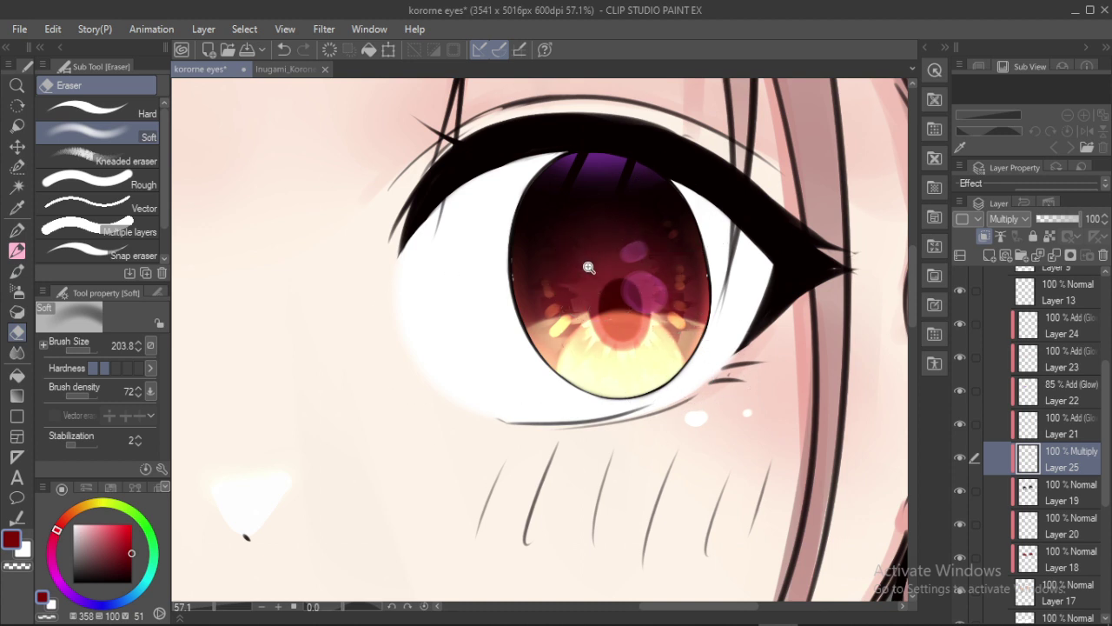
Paint a broad dark red ring around the left-hand eye's pupil with the Opaque watercolor brush at size 65.4
scroll(602, 313, up, 5)
scroll(598, 345, down, 7)
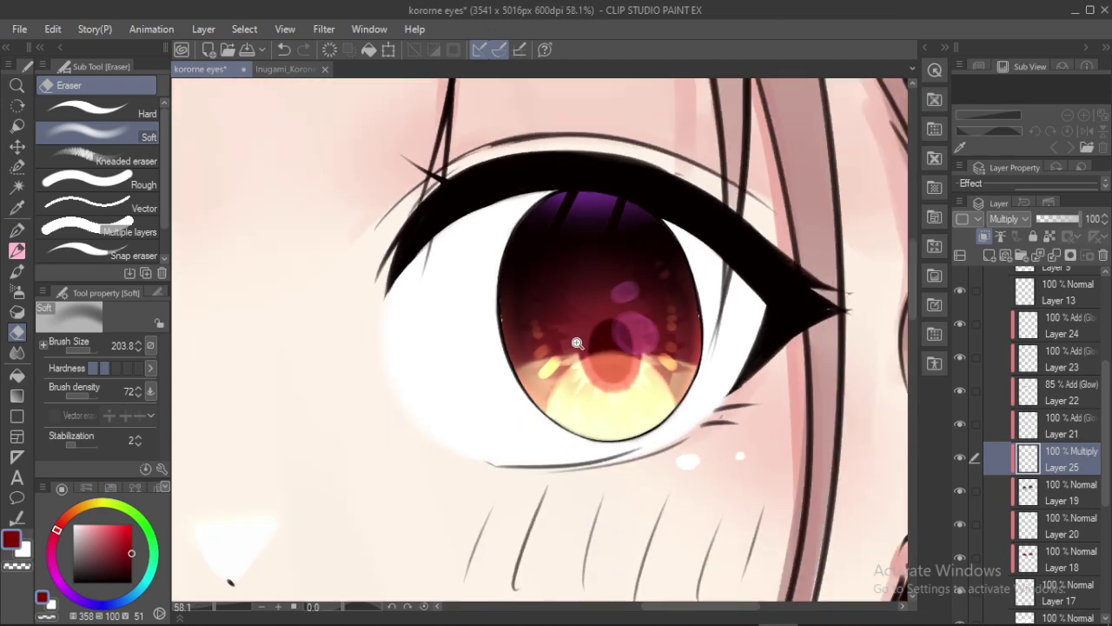
scroll(418, 305, up, 4)
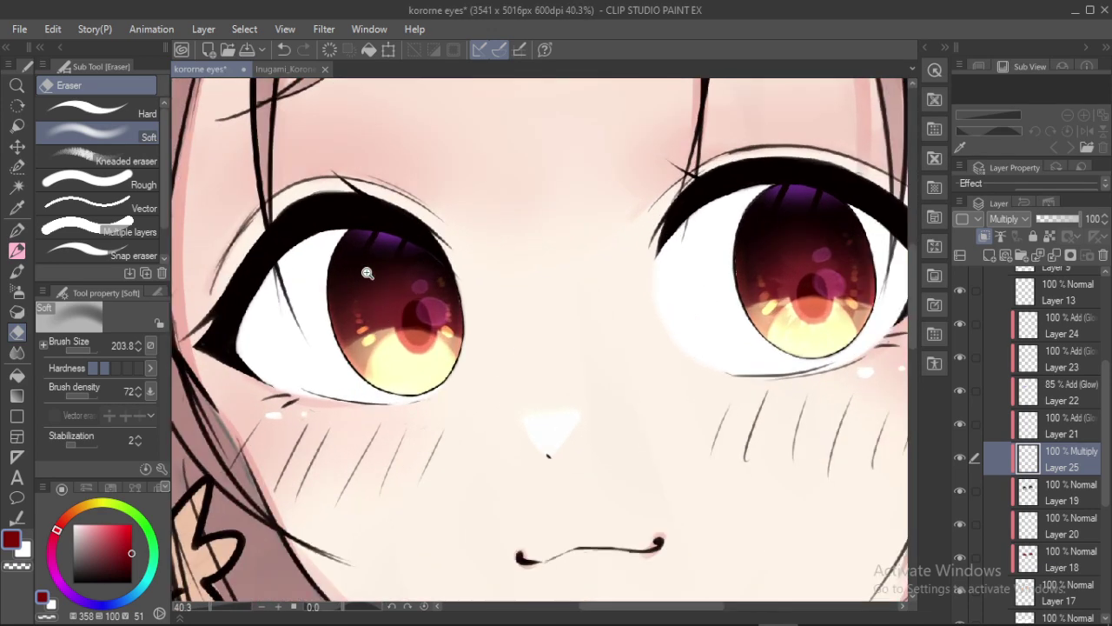
key(b)
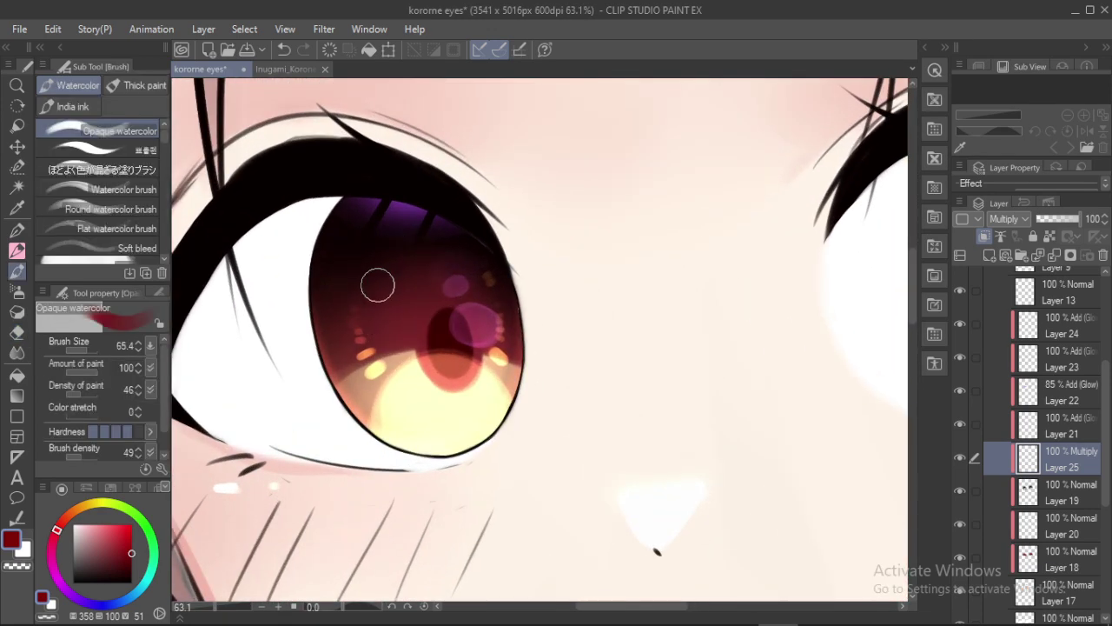
mouse_move(370, 255)
mouse_down()
mouse_move(366, 326)
mouse_move(469, 288)
mouse_up()
key(ctrl+z)
key(ctrl+y)
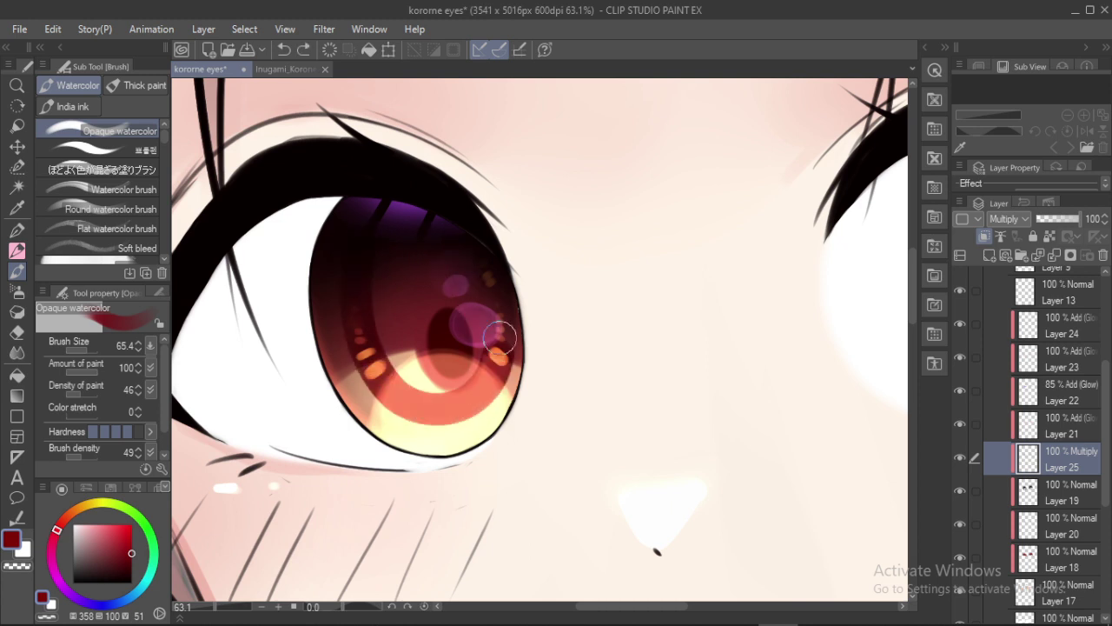
key(ctrl+z)
key(ctrl+y)
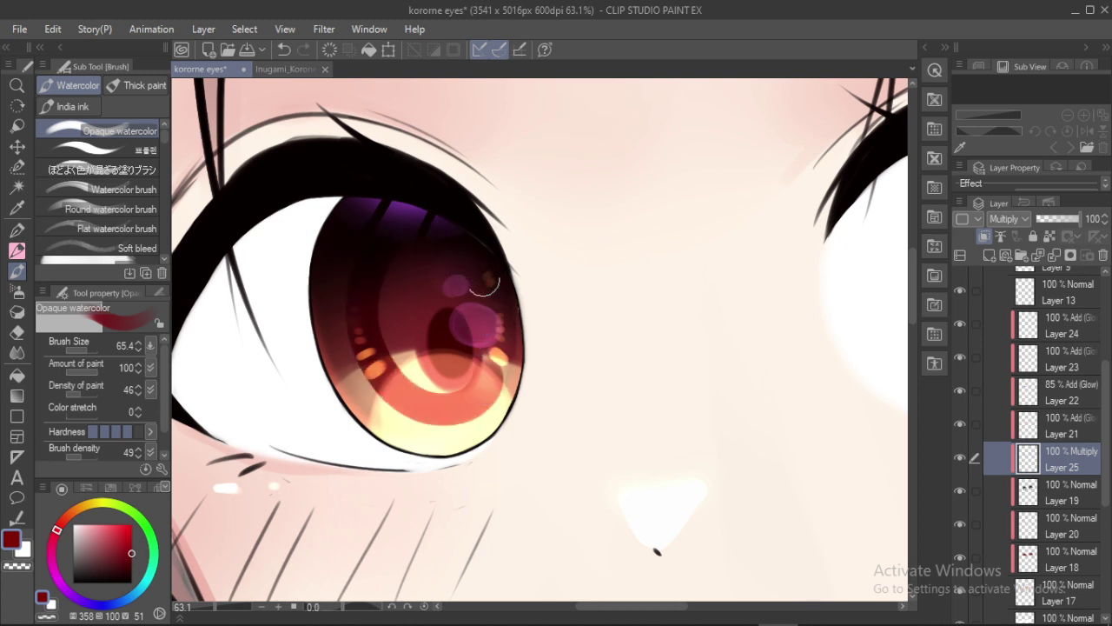
key(ctrl+z)
key(ctrl+y)
key(ctrl+z)
key(ctrl+y)
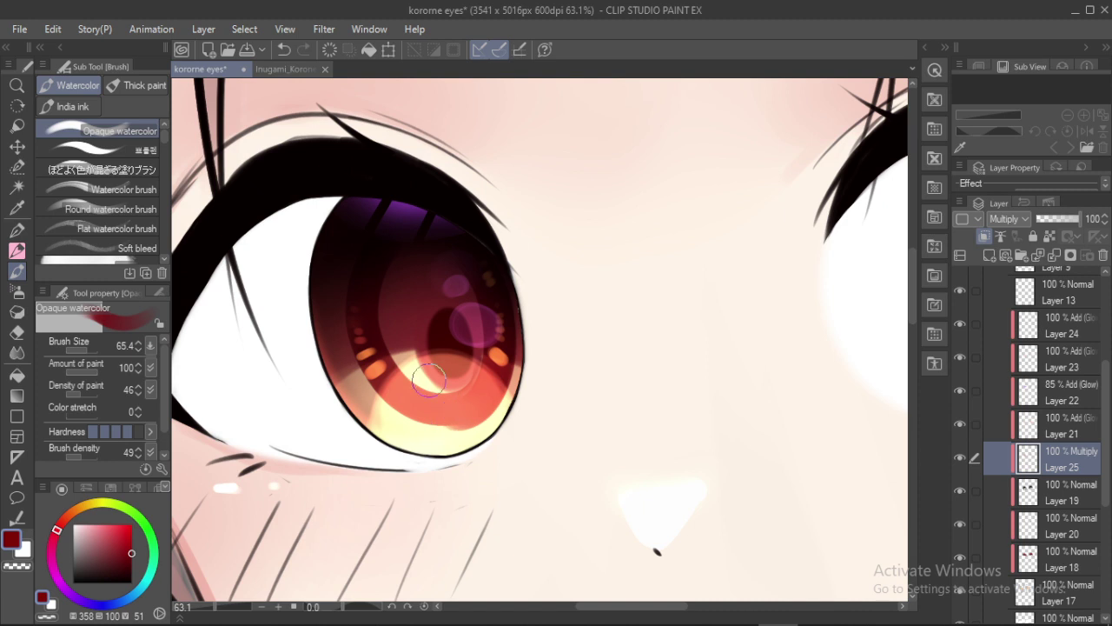
Smudge the left-hand eye's dark red ring into jagged rays radiating from the pupil with the Fingertip blender at size 19.0
key(j)
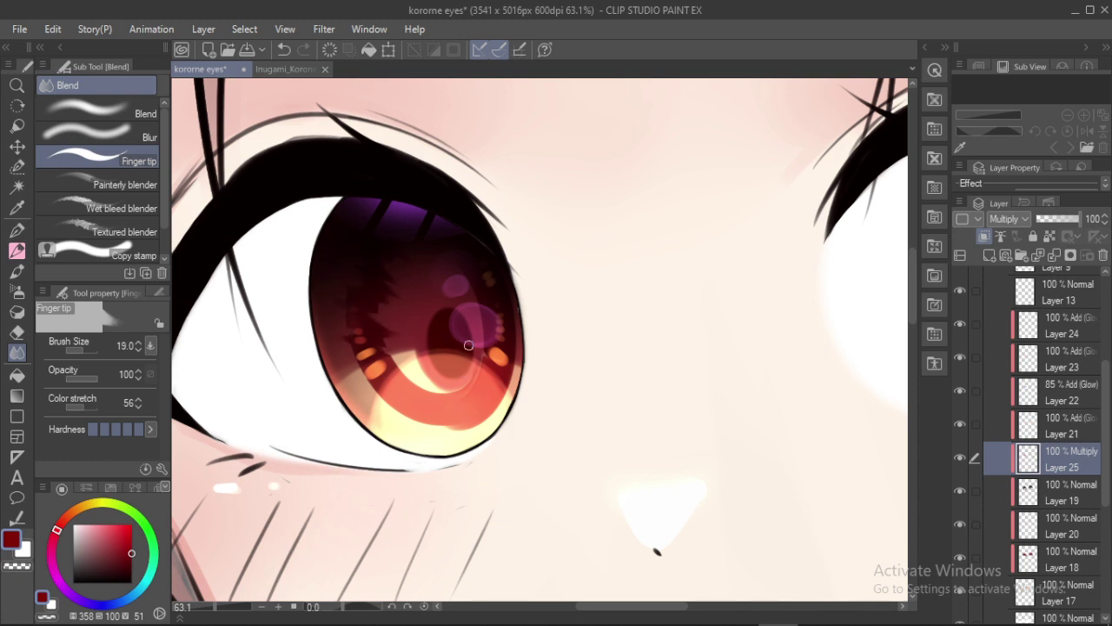
key(ctrl+z)
mouse_move(424, 339)
mouse_down()
mouse_move(326, 391)
mouse_move(339, 389)
mouse_up()
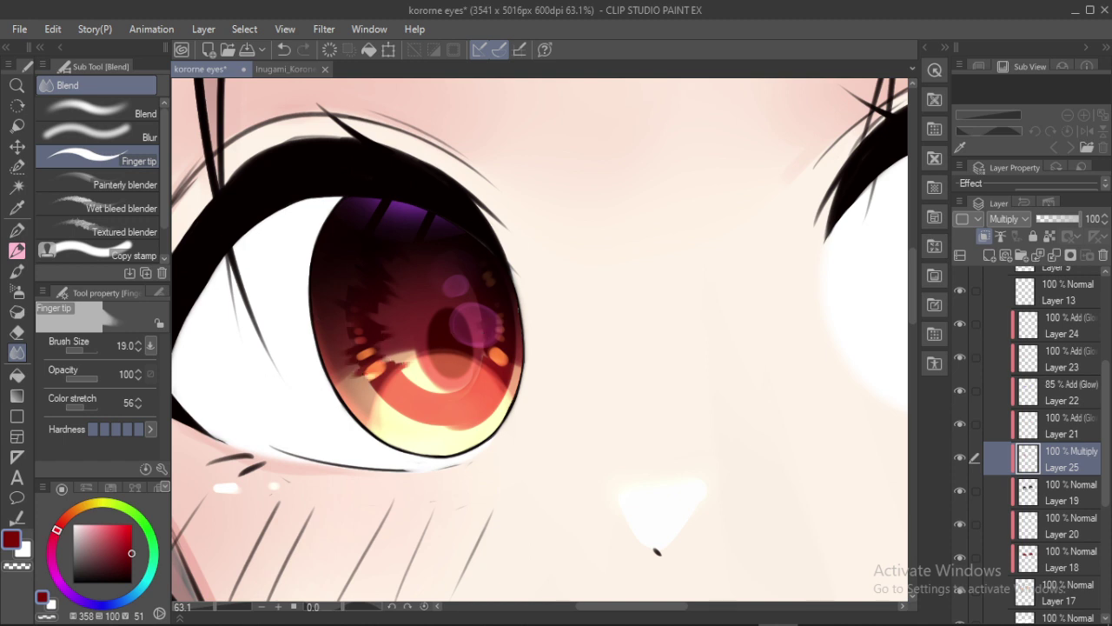
mouse_move(439, 358)
mouse_down()
mouse_move(348, 428)
mouse_move(370, 423)
mouse_up()
drag(441, 376, 382, 471)
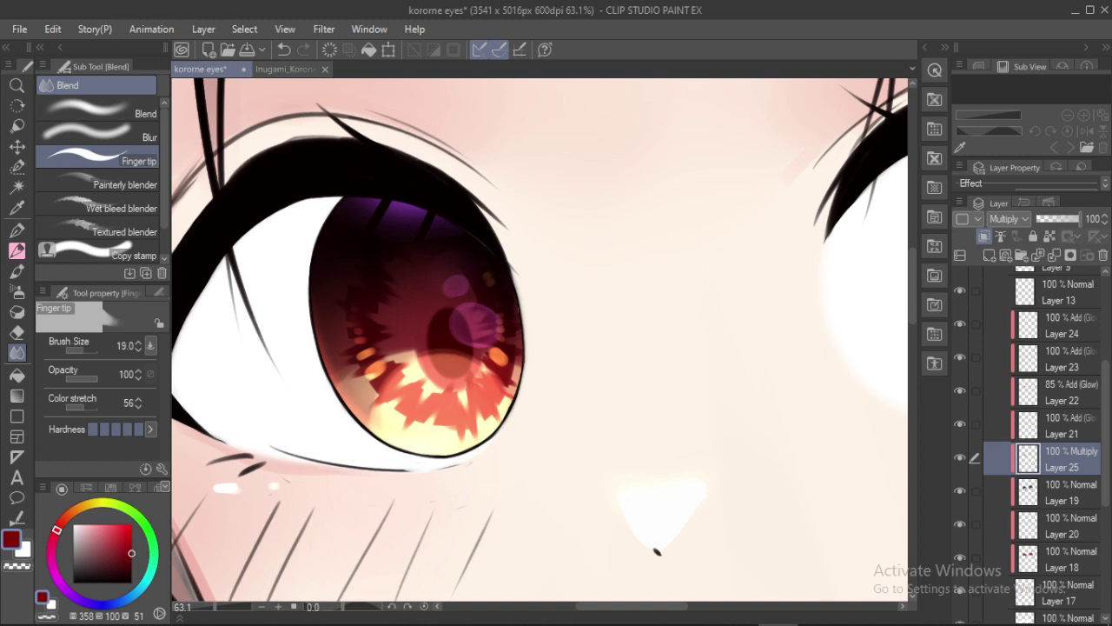
drag(424, 385, 400, 431)
drag(419, 379, 385, 415)
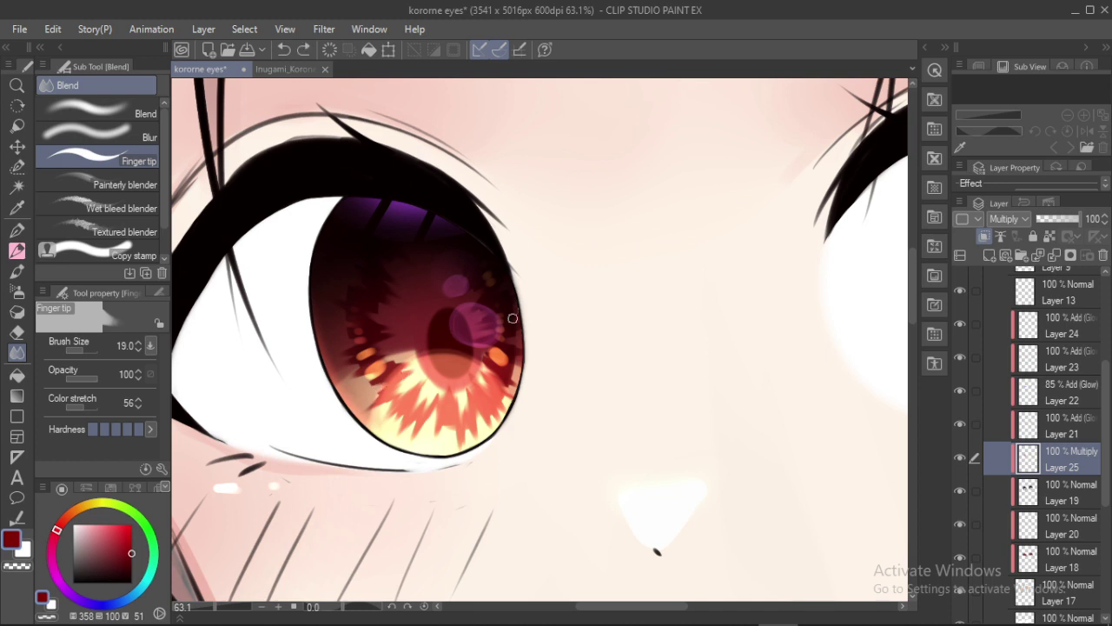
key(ctrl+z)
Fade the left-hand eye's dark red rays into the iris with the Soft eraser at brush size 203.8
key(e)
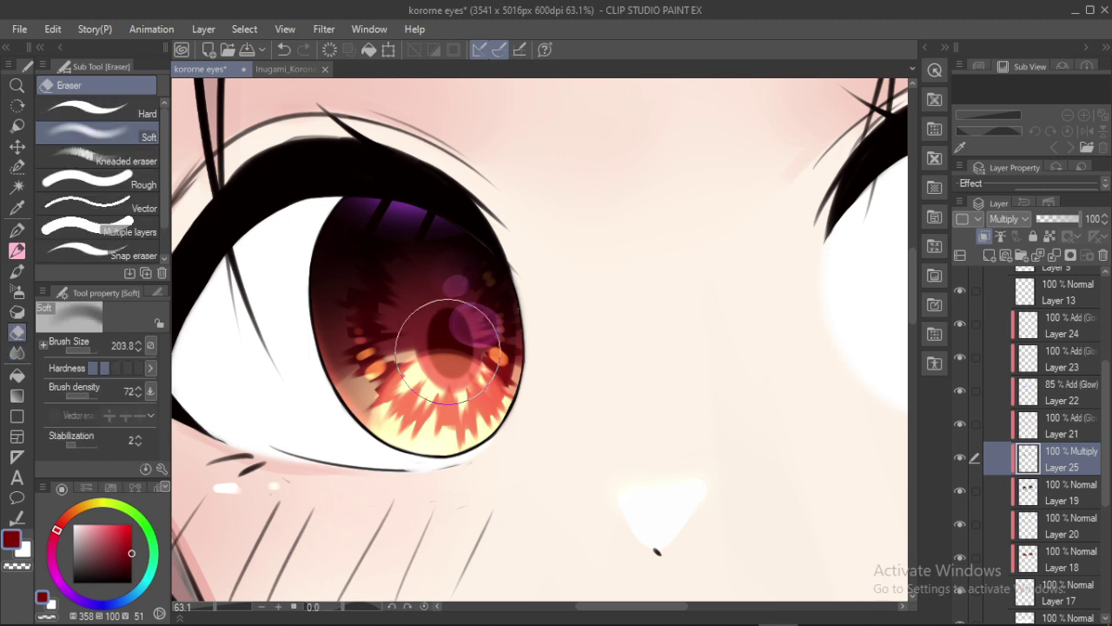
mouse_move(426, 407)
mouse_down()
mouse_move(391, 447)
mouse_move(504, 410)
mouse_move(507, 457)
mouse_move(384, 421)
mouse_move(320, 384)
mouse_up()
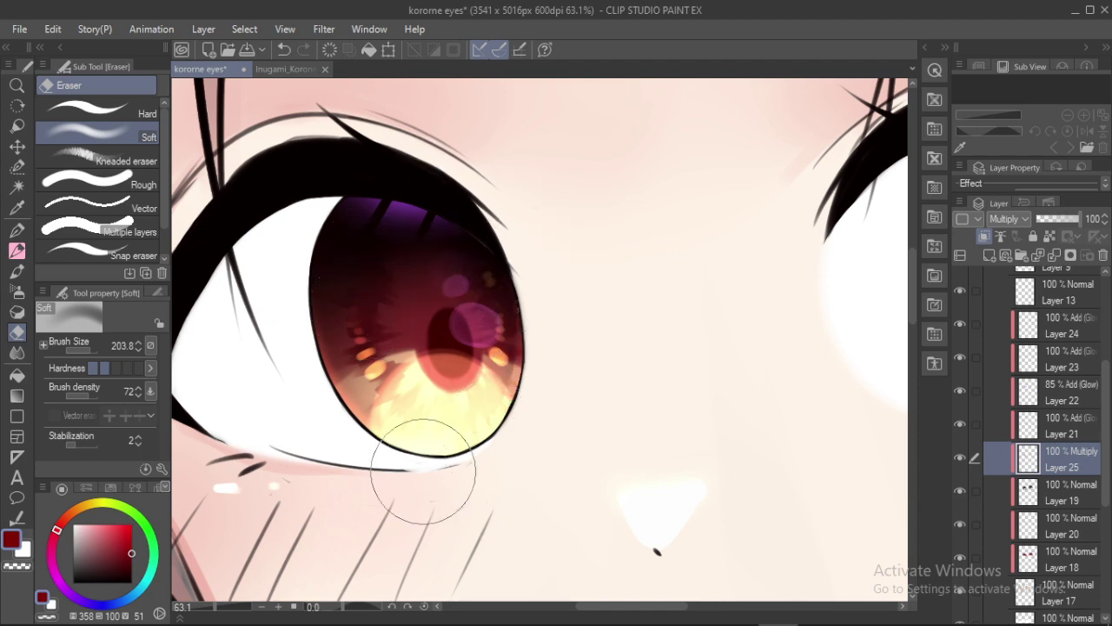
drag(492, 217, 441, 218)
drag(537, 247, 474, 274)
mouse_move(639, 326)
mouse_down()
mouse_move(494, 300)
mouse_move(477, 330)
mouse_up()
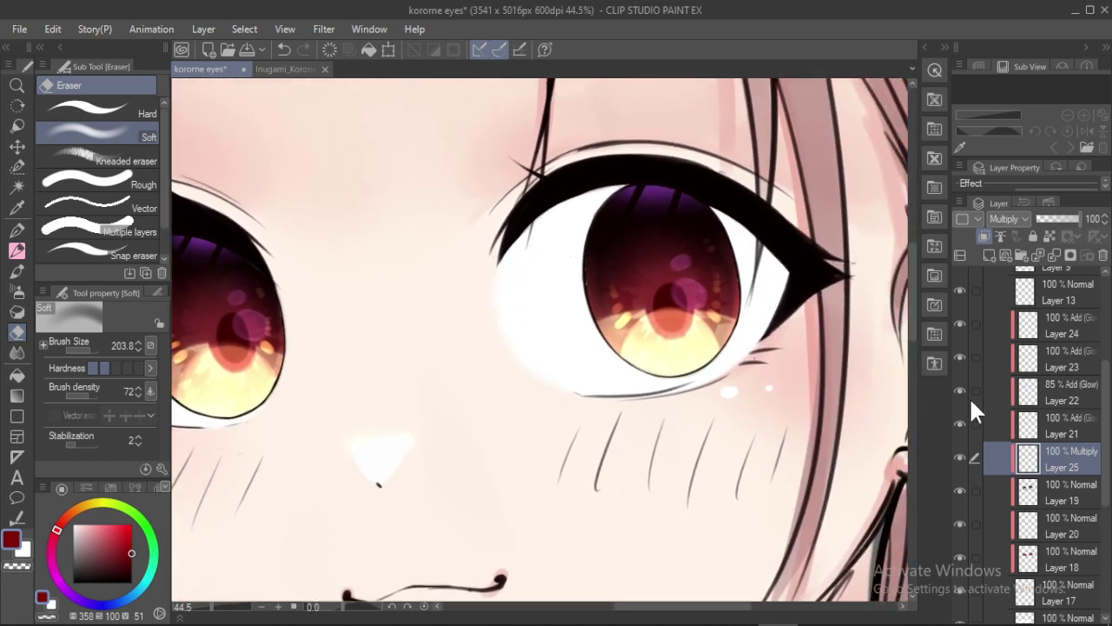
Add a clipped layer above Layer 24 in Add (Glow) mode and choose a light red with HSV values 4, 70, 100
click(1047, 327)
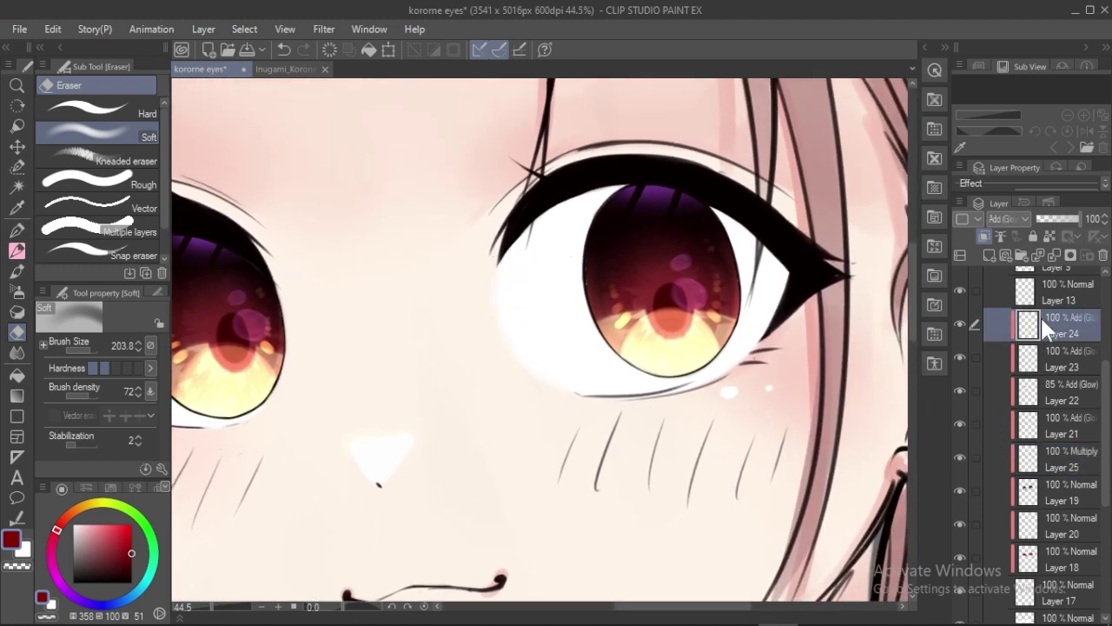
click(990, 253)
click(984, 234)
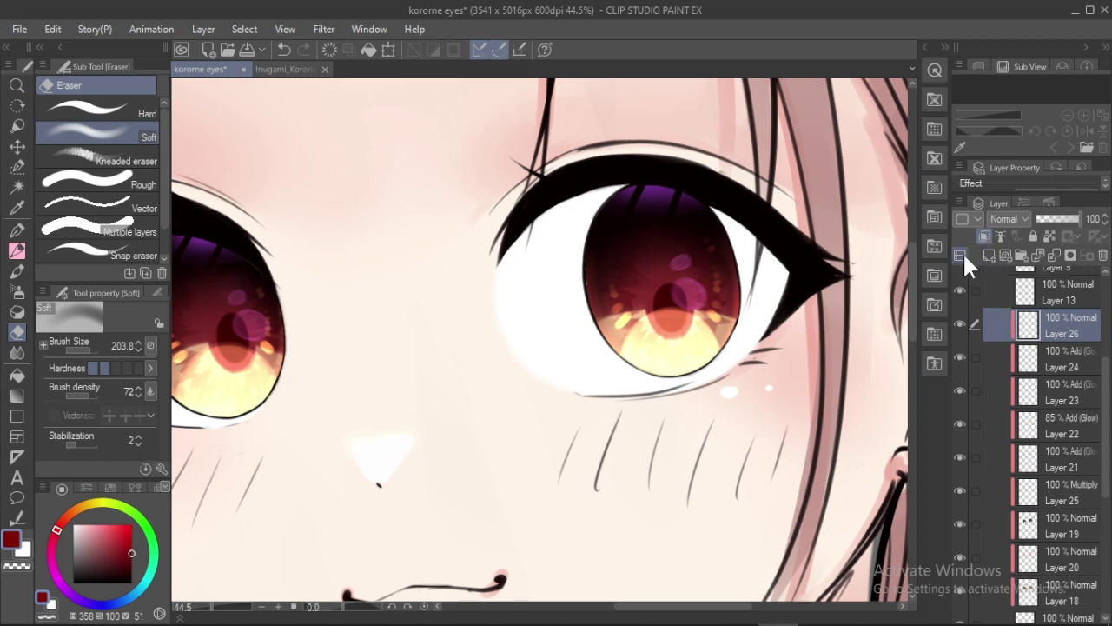
mouse_move(75, 517)
mouse_down()
mouse_move(59, 525)
mouse_move(118, 505)
mouse_up()
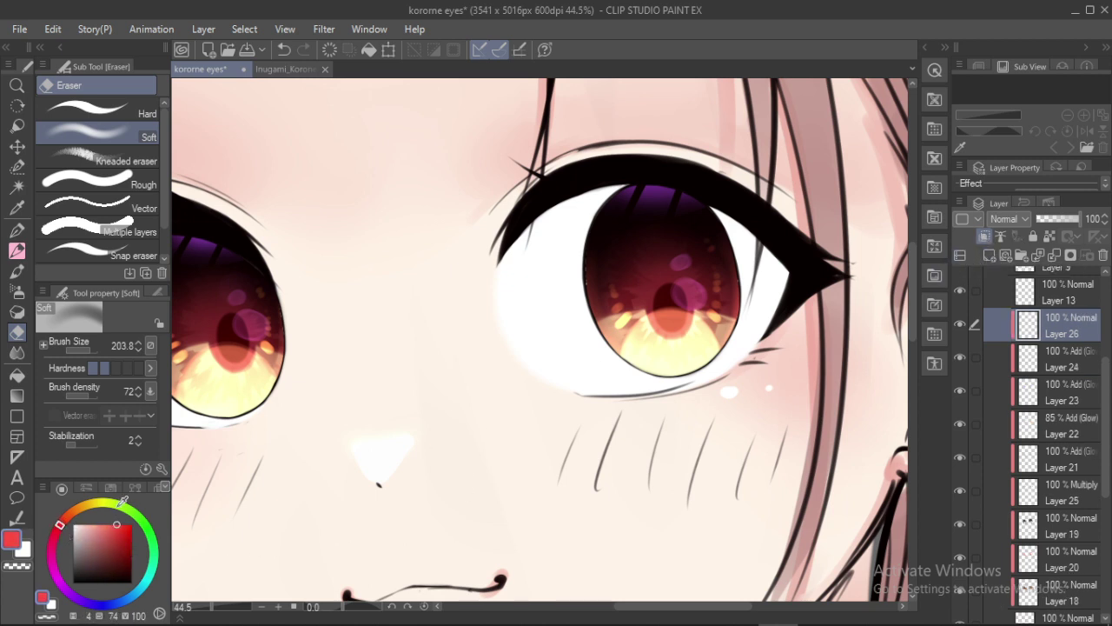
click(114, 524)
click(1012, 219)
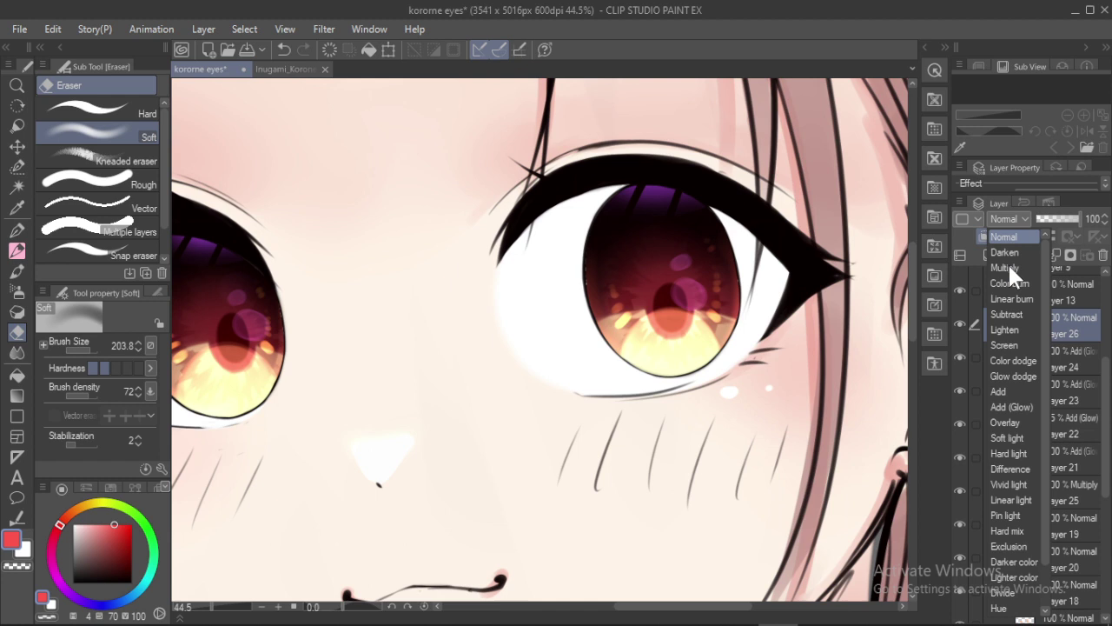
click(1002, 404)
Spray a soft light red glow over both irises with the Soft airbrush at brush size 222.1
key(b)
key(b)
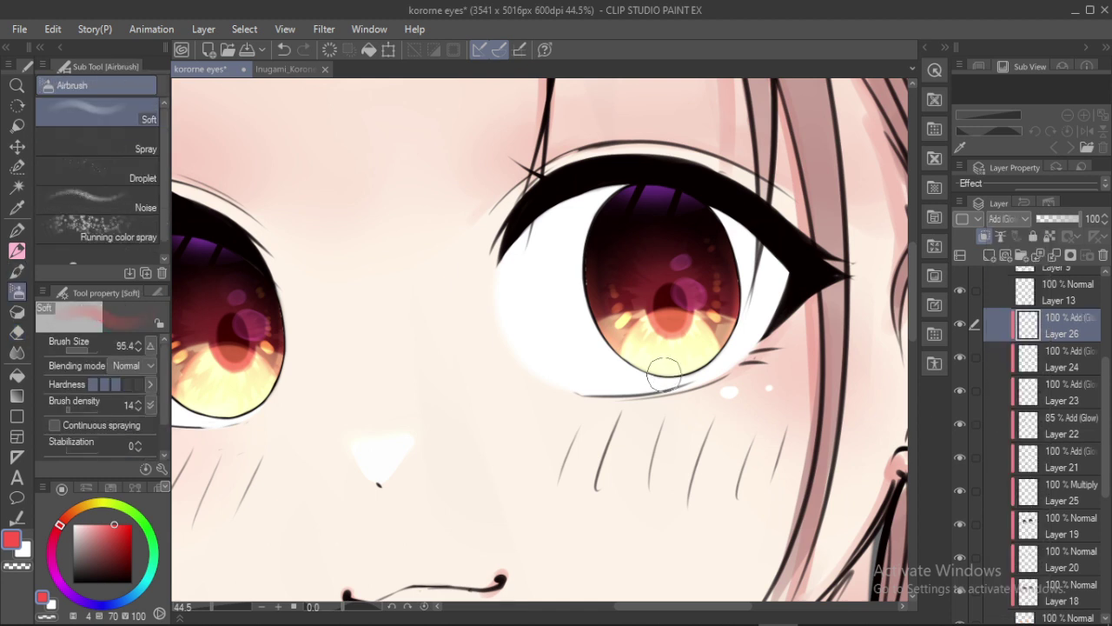
key(])
mouse_move(694, 261)
mouse_down()
mouse_move(687, 326)
mouse_move(668, 345)
mouse_up()
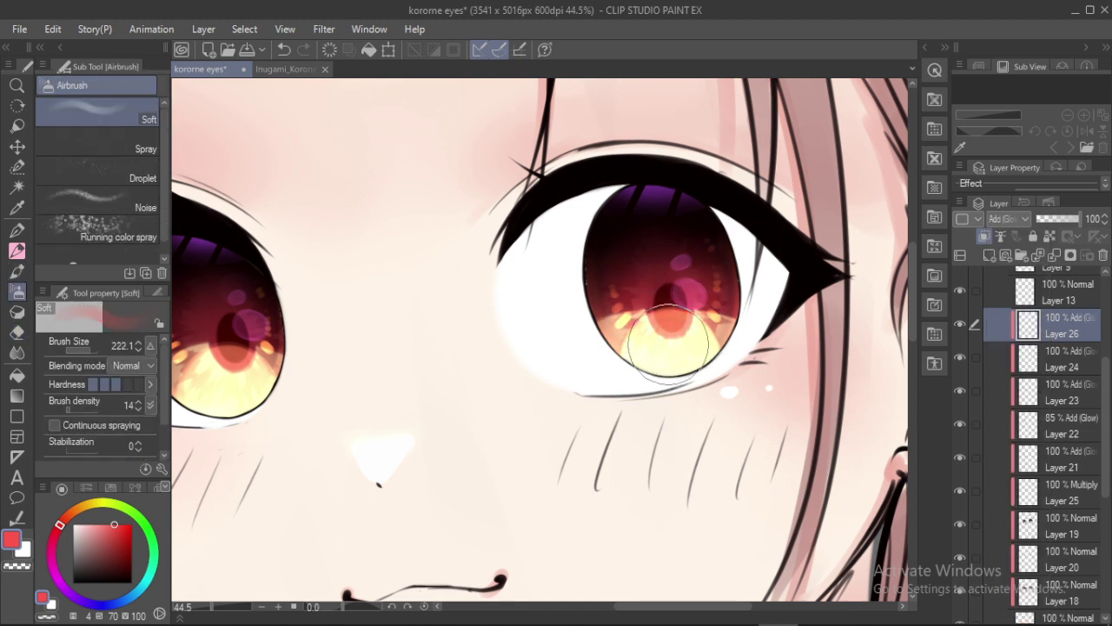
drag(428, 334, 574, 355)
drag(302, 345, 369, 417)
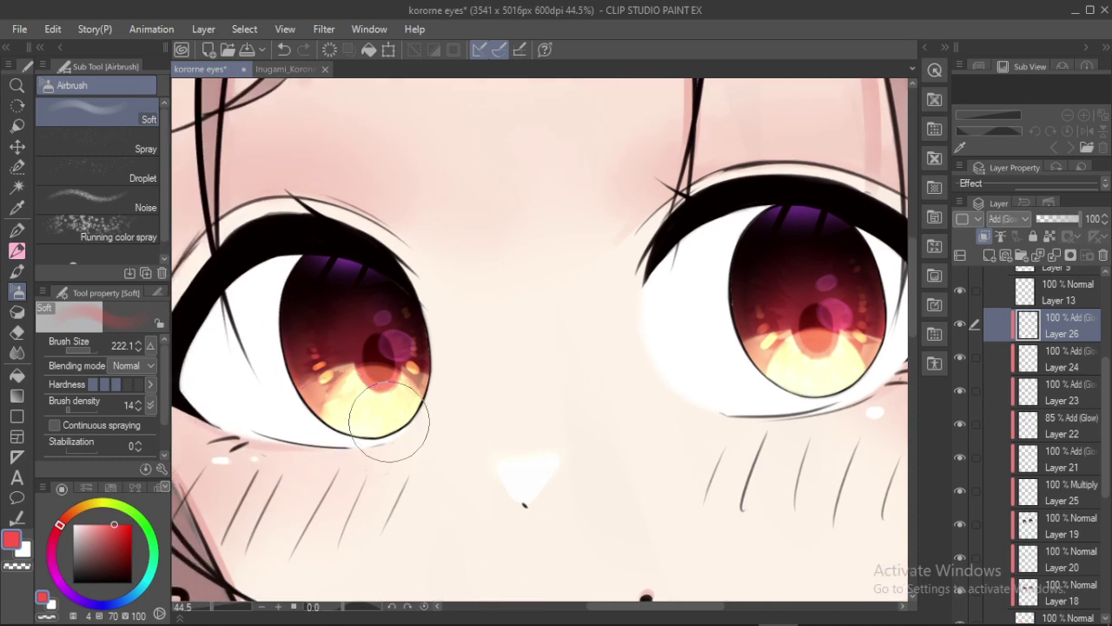
drag(549, 284, 363, 324)
click(687, 349)
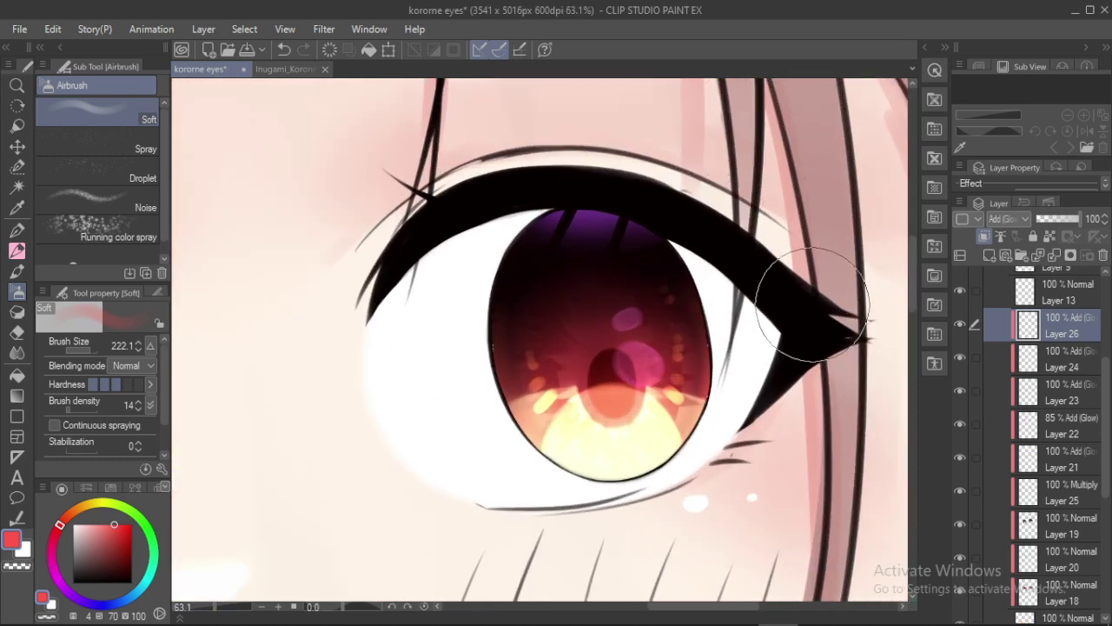
Add another clipped layer above Layer 26 in Add (Glow) mode and choose a saturated orange-red with HSV values 12, 100, 100
click(990, 253)
click(1007, 218)
click(1014, 405)
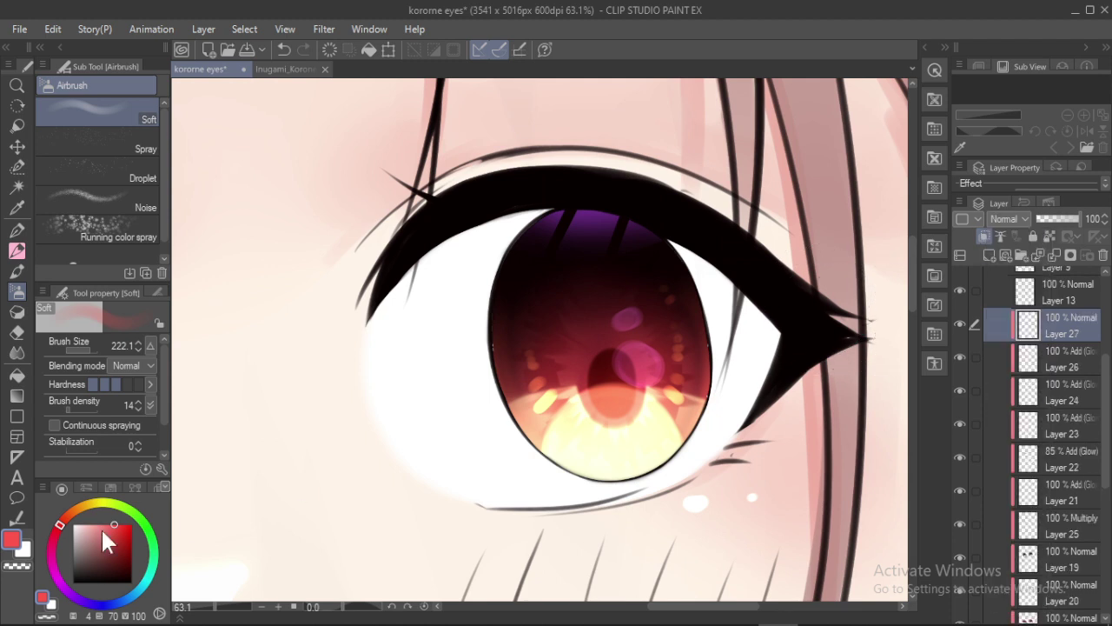
click(74, 511)
drag(73, 512, 64, 519)
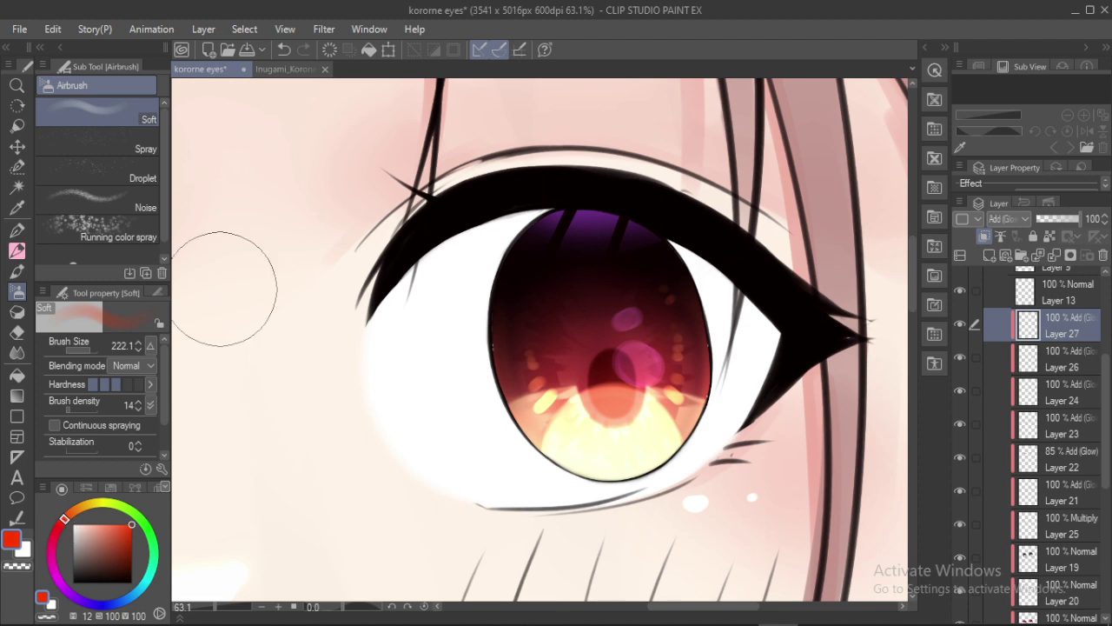
Paint a large orange-red circle in each eye's upper iris and a smaller one beside the pupil with the Opaque watercolor brush
key(b)
mouse_move(591, 298)
ctrl+alt+mouse_down()
mouse_move(579, 290)
mouse_move(648, 286)
mouse_move(634, 306)
mouse_move(641, 298)
mouse_move(617, 290)
mouse_move(641, 309)
ctrl+alt+mouse_up()
key(ctrl+z)
ctrl+alt+drag(622, 359, 604, 354)
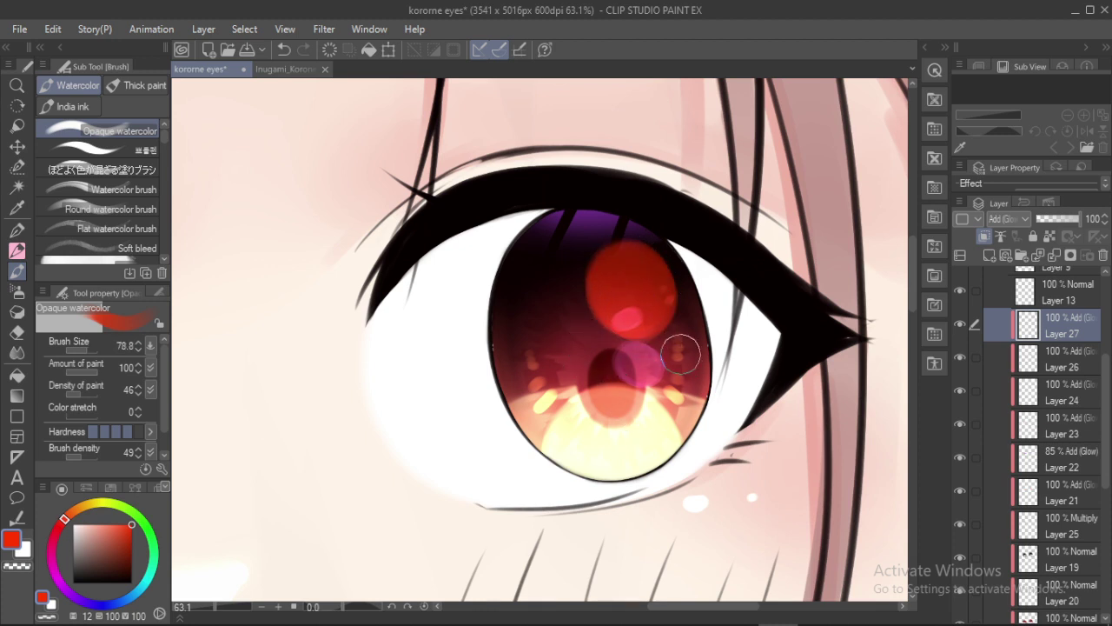
drag(680, 351, 684, 357)
drag(503, 313, 714, 270)
drag(402, 321, 576, 334)
mouse_move(372, 331)
ctrl+alt+mouse_down()
mouse_move(426, 354)
mouse_move(367, 325)
mouse_move(387, 321)
mouse_move(363, 338)
ctrl+alt+mouse_up()
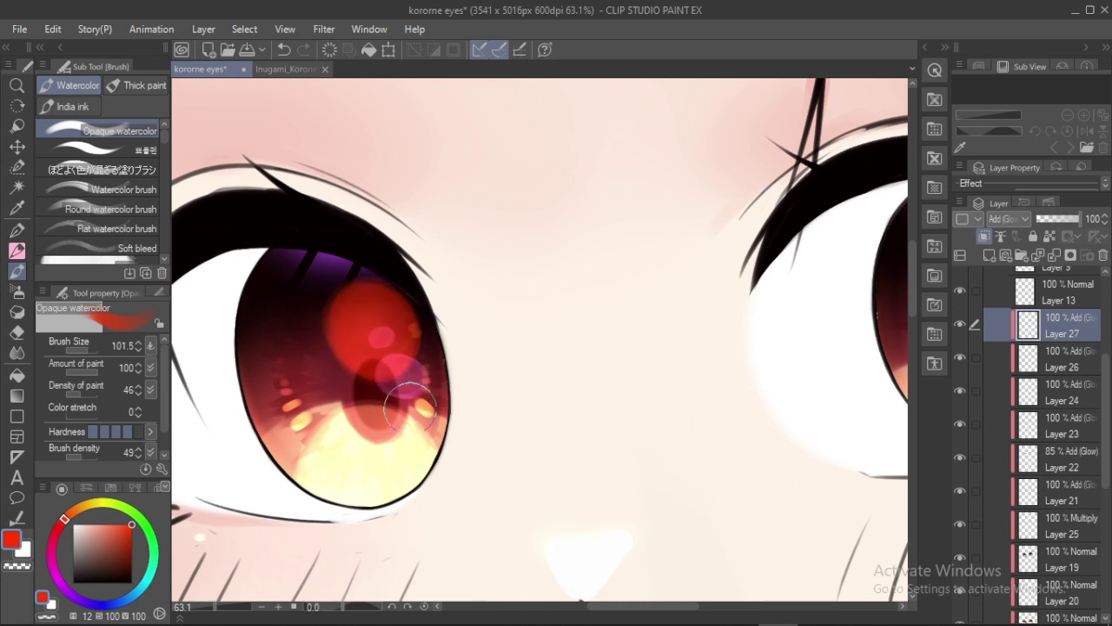
mouse_move(410, 406)
ctrl+alt+mouse_down()
mouse_move(393, 397)
mouse_move(423, 428)
ctrl+alt+mouse_up()
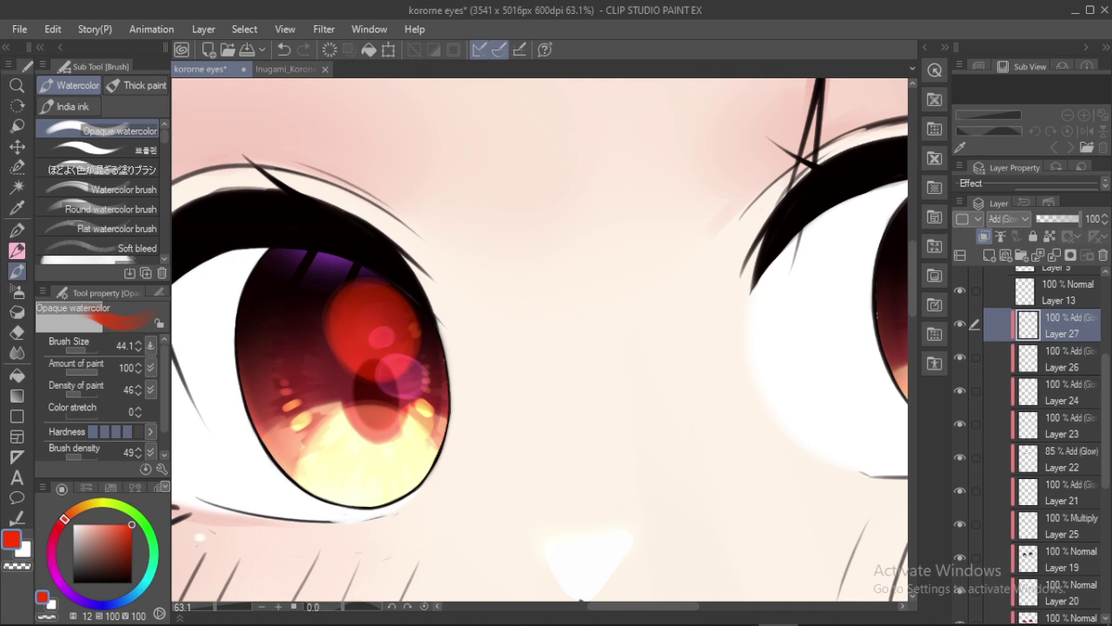
Set the opacity of Layer 27 with the orange-red circles to 52% and check both eyes
click(1043, 219)
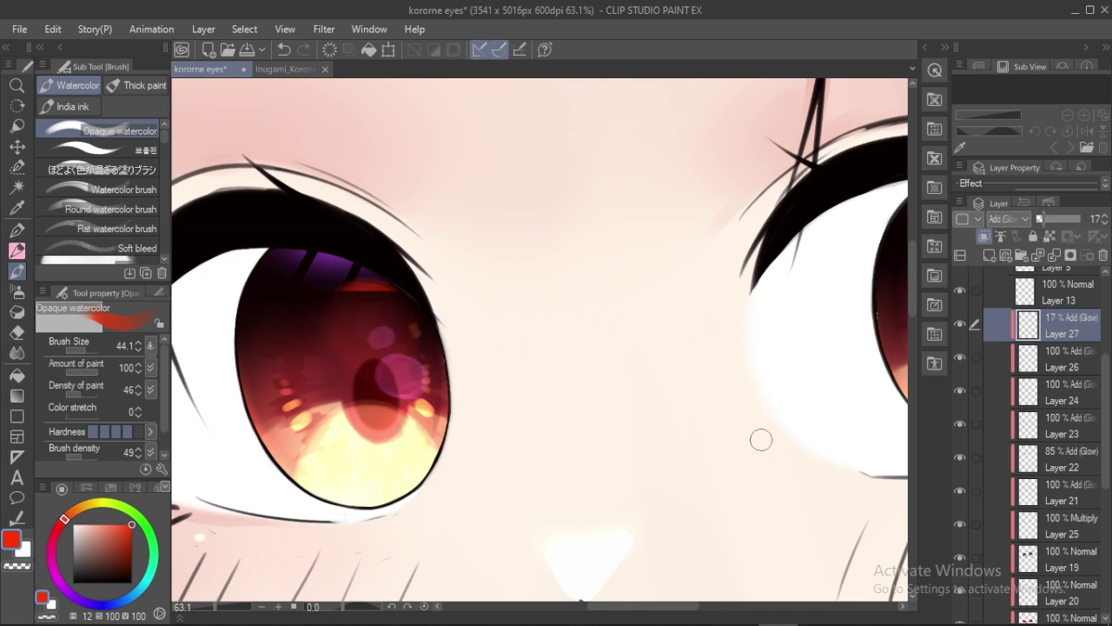
drag(740, 315, 482, 306)
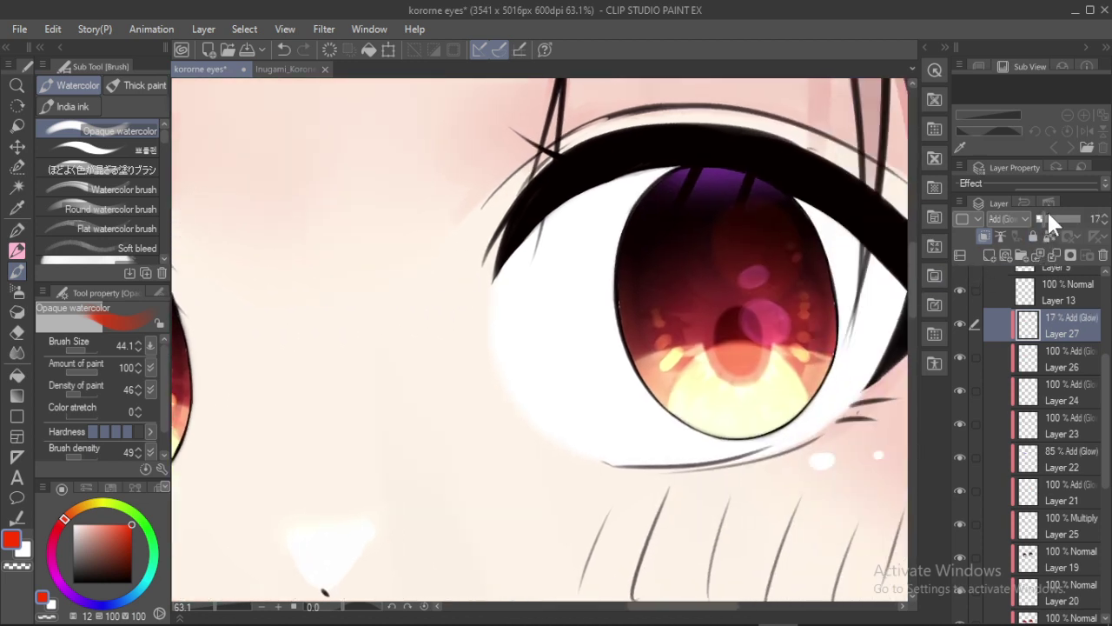
click(1051, 219)
click(1059, 217)
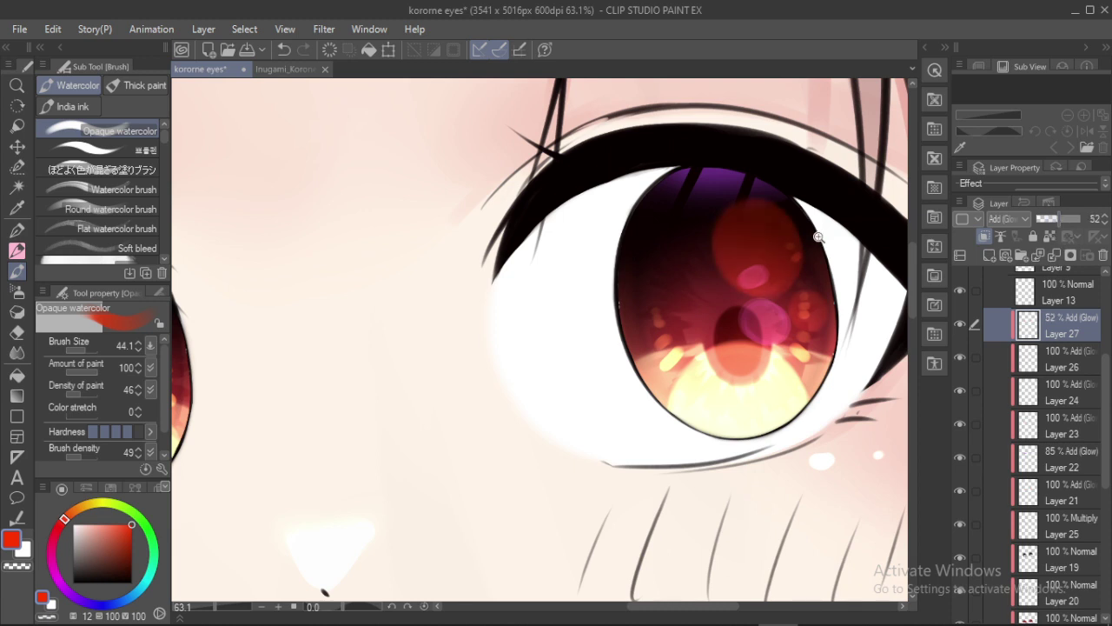
scroll(563, 229, down, 2)
scroll(563, 229, down, 1)
scroll(484, 268, up, 3)
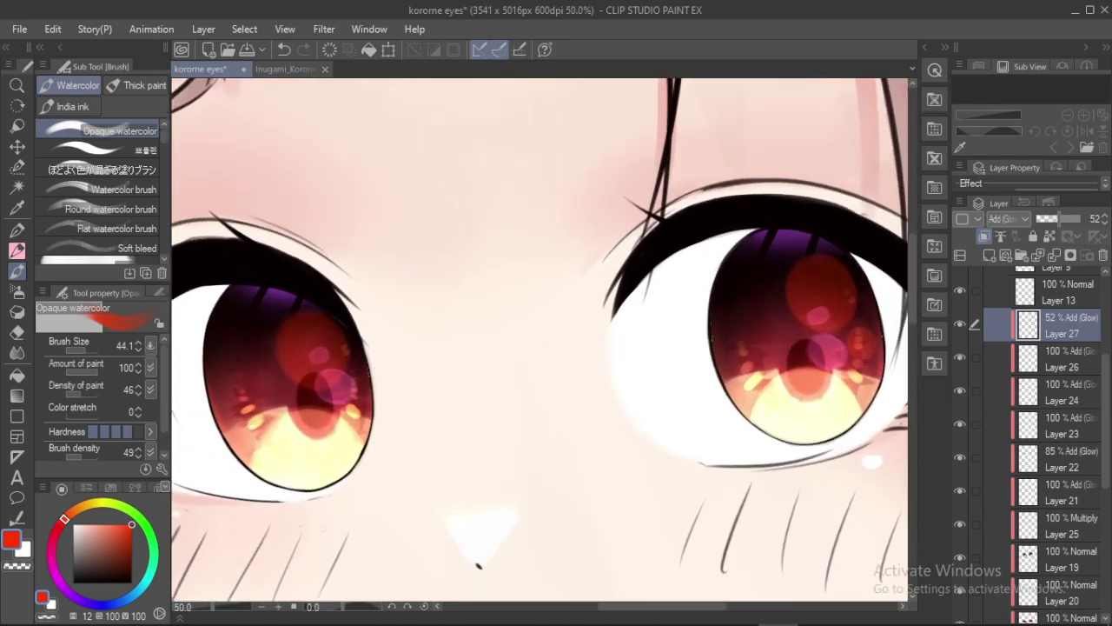
drag(348, 351, 401, 270)
scroll(397, 271, up, 3)
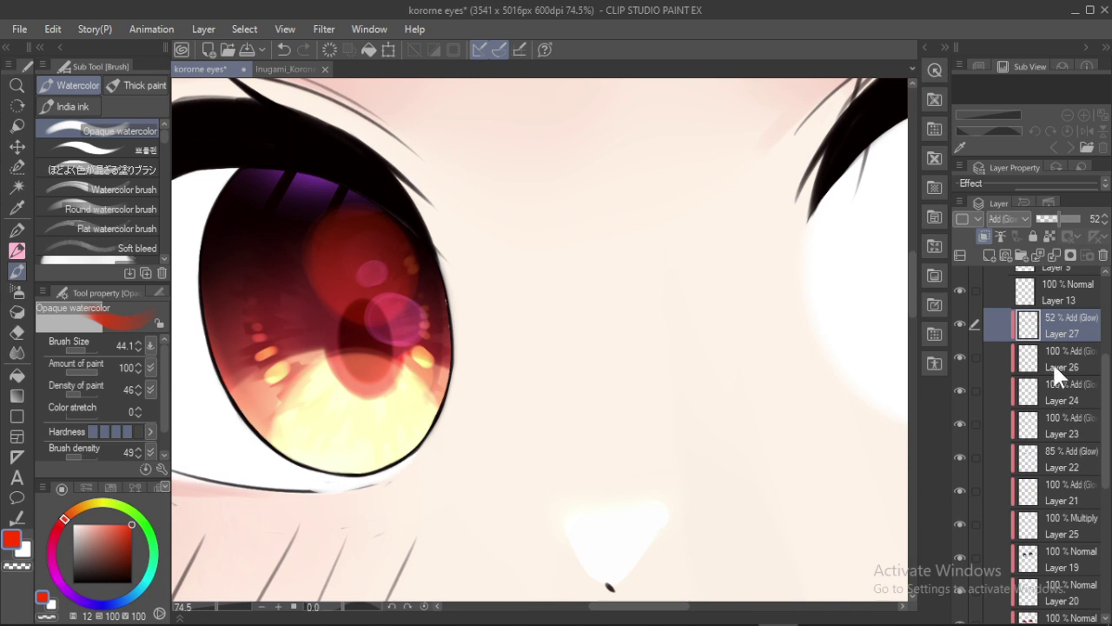
drag(1103, 422, 1104, 433)
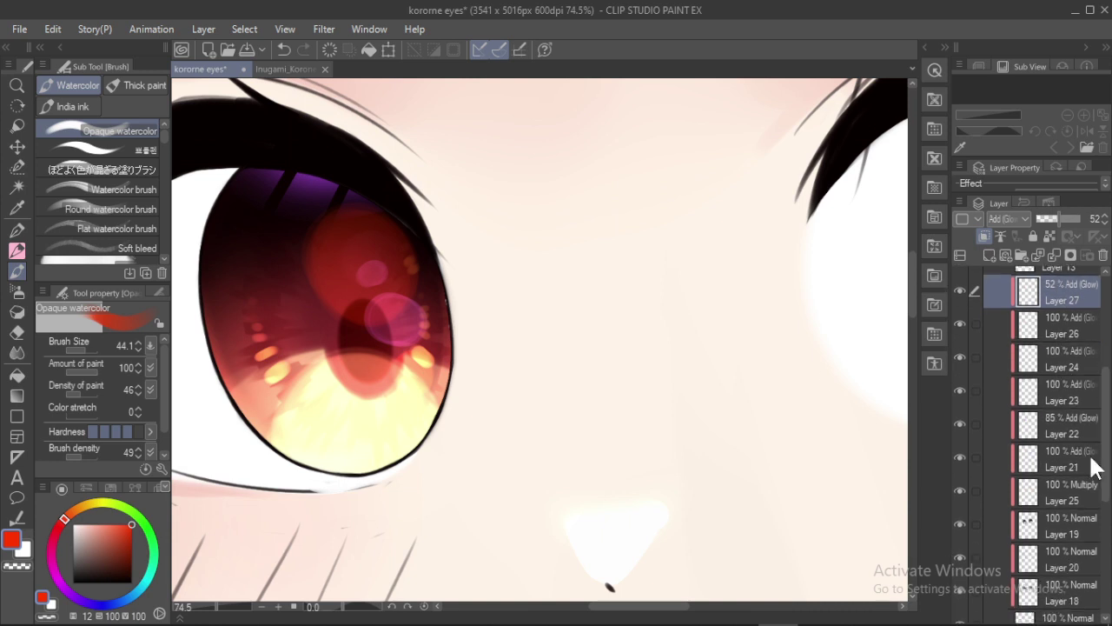
Add a clipped layer above Layer 25 and darken the upper irises of both eyes with black using the Soft airbrush at size 222.1
click(1071, 490)
click(990, 255)
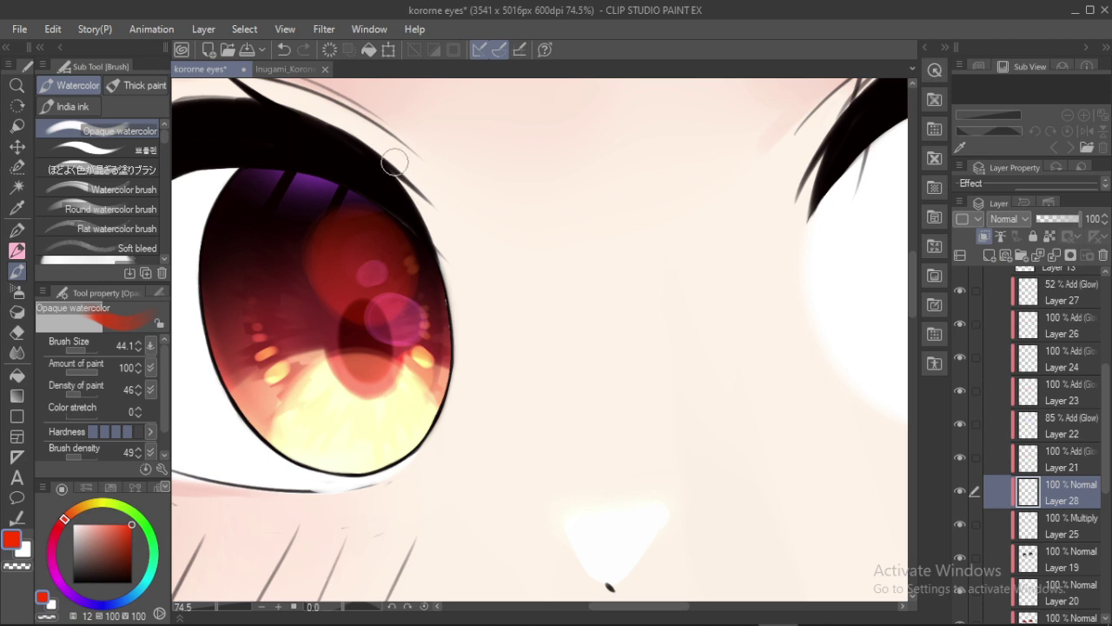
click(73, 583)
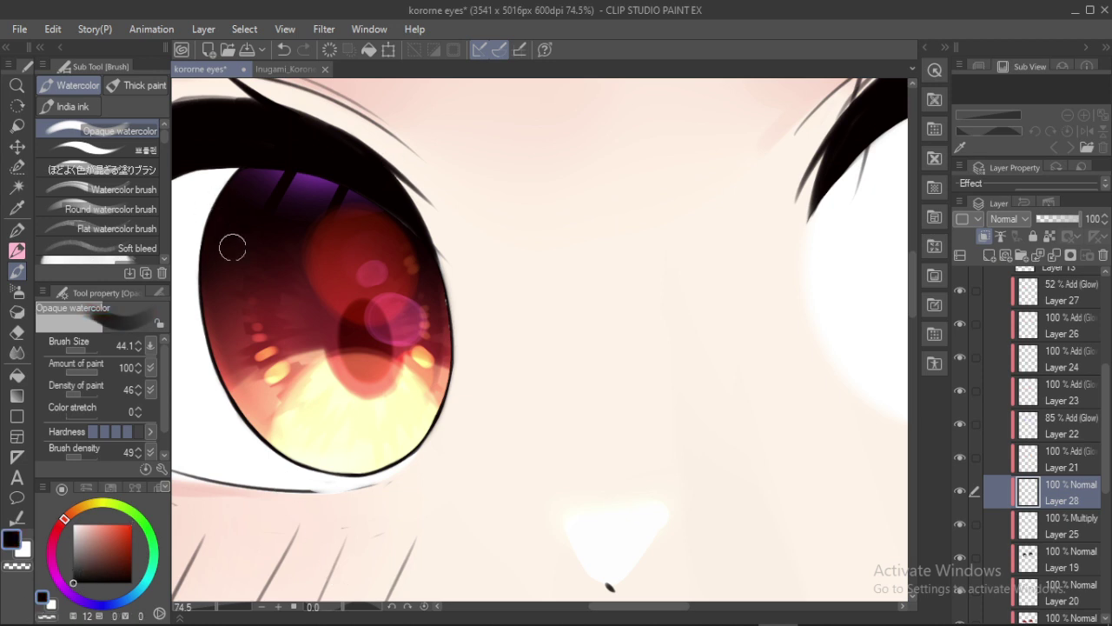
key(b)
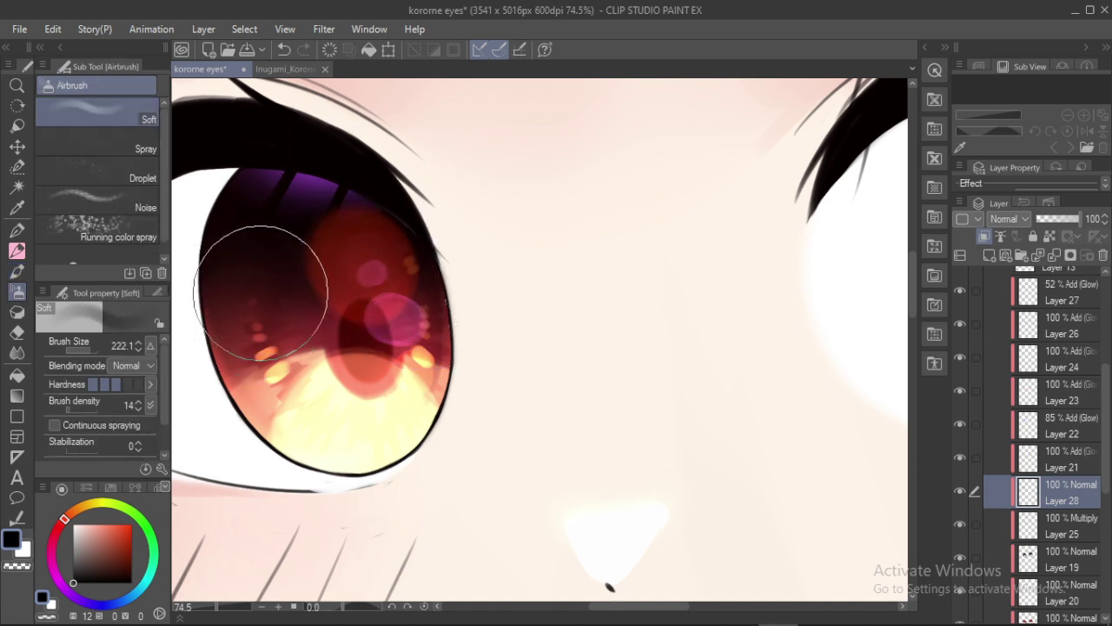
drag(696, 244, 387, 278)
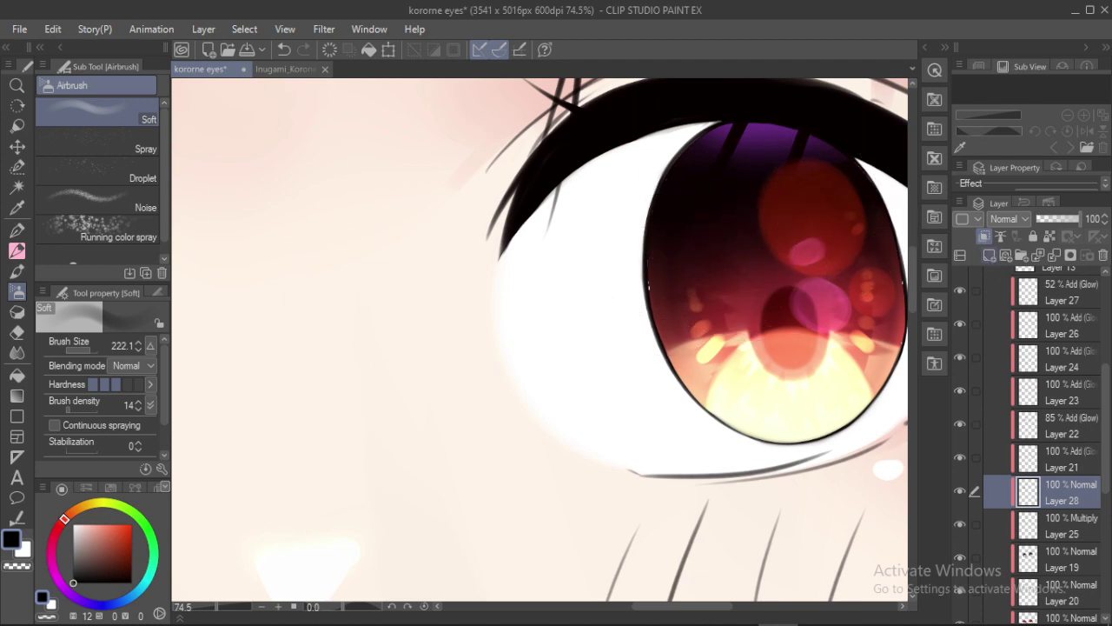
Add another clipped layer above Layer 28 and switch to the Watercolor brush at brush size 77.1
click(988, 254)
drag(462, 259, 790, 238)
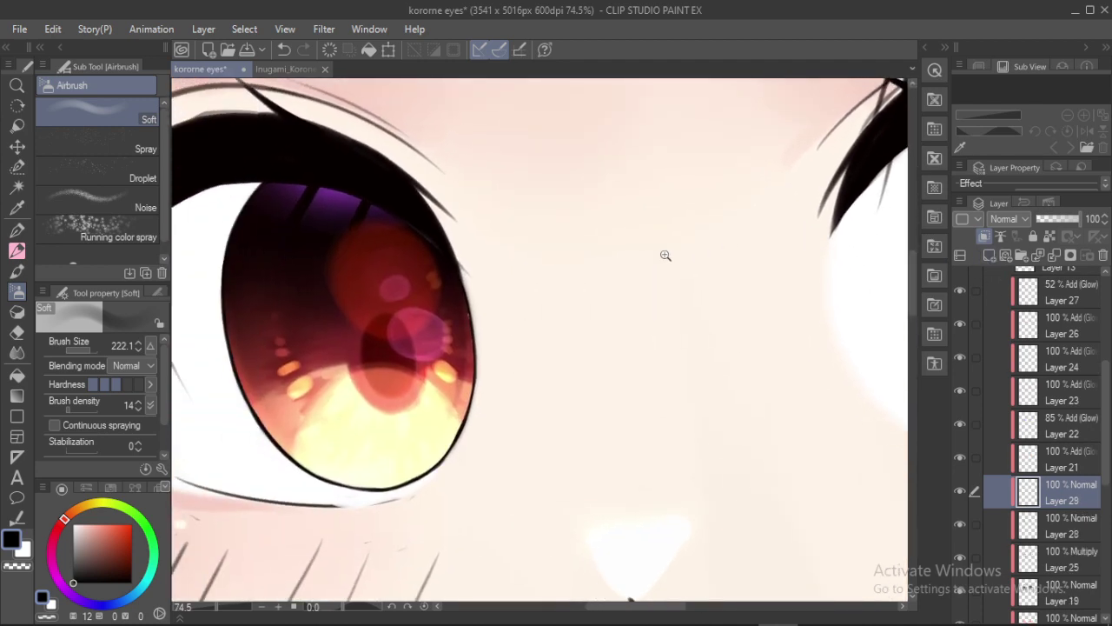
drag(666, 255, 628, 268)
drag(628, 267, 463, 333)
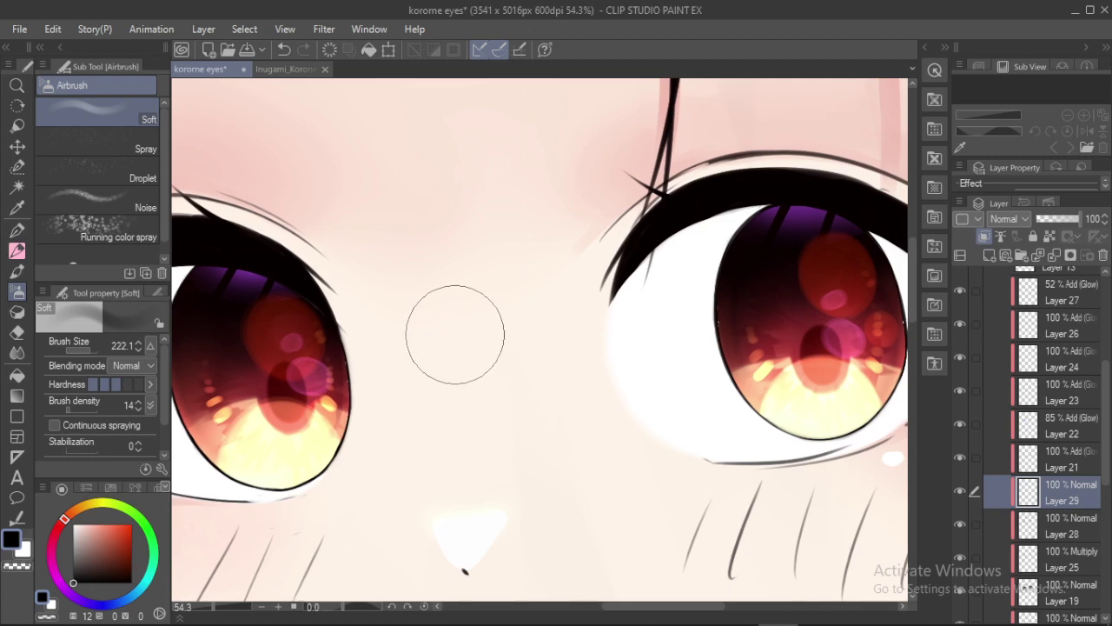
drag(347, 323, 474, 268)
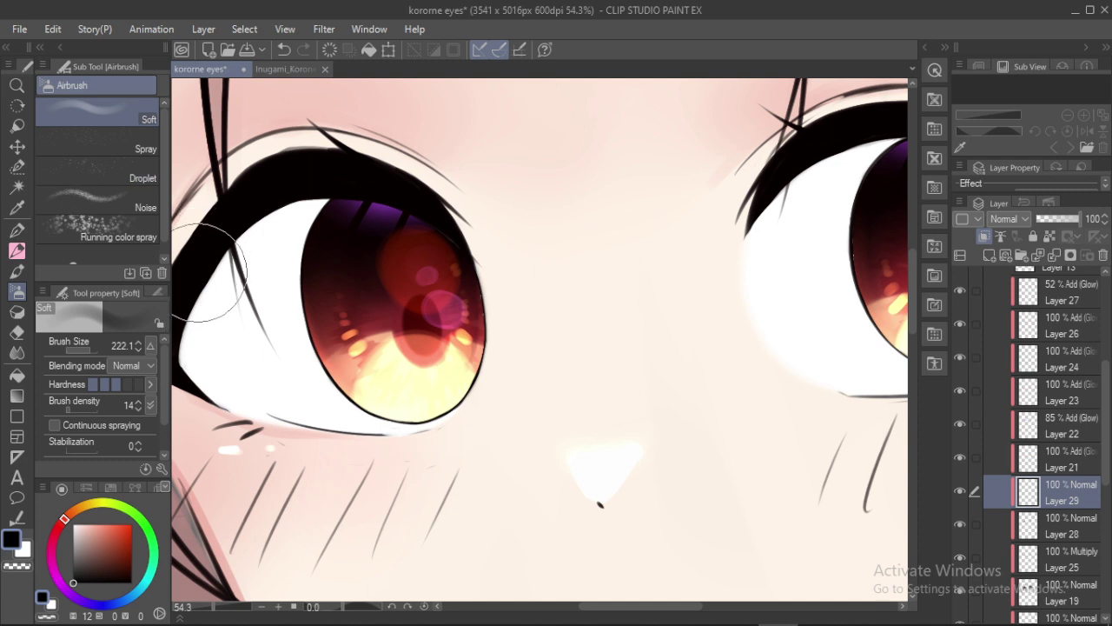
key(k)
key(b)
click(121, 184)
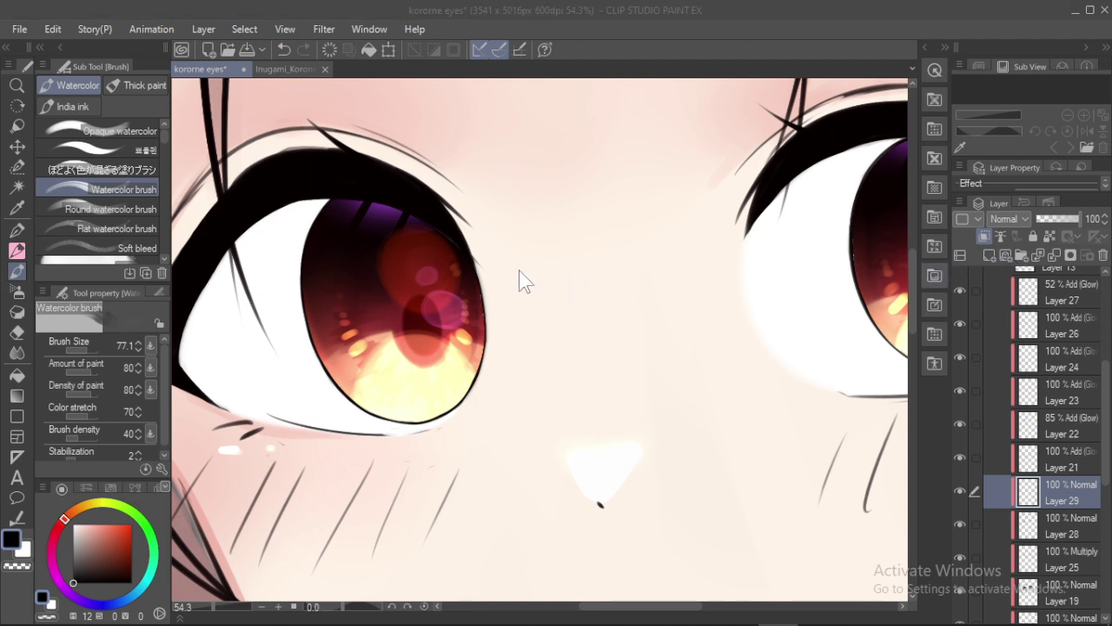
key(ctrl+t)
click(581, 250)
click(555, 3)
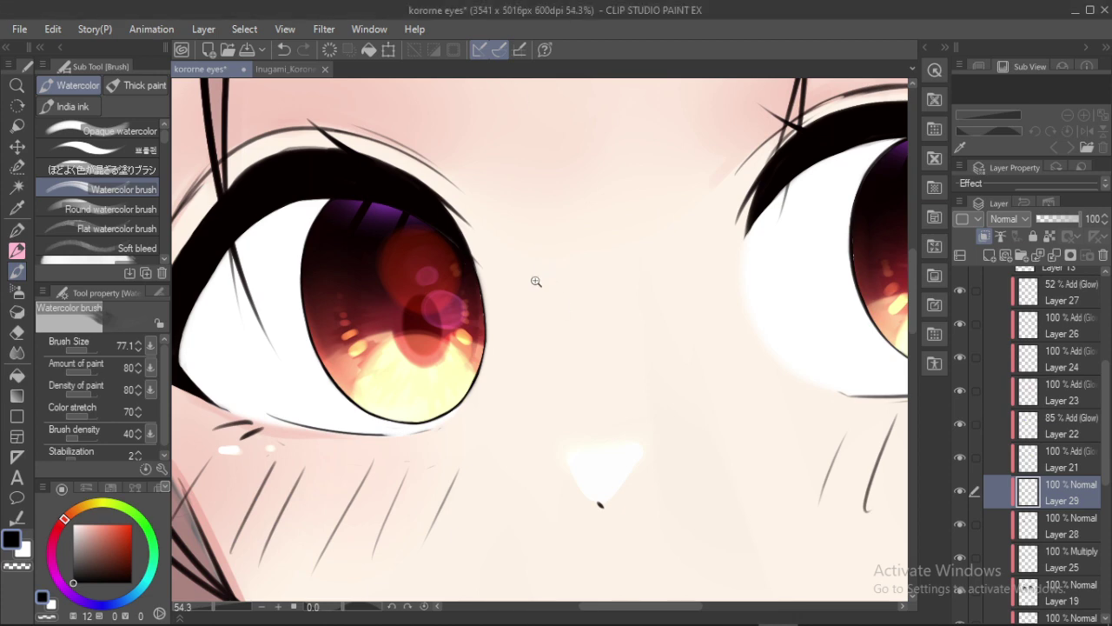
Choose a bright green with HSV values 103, 91, 100 for the Watercolor brush and frame the first eye closely
drag(537, 281, 497, 330)
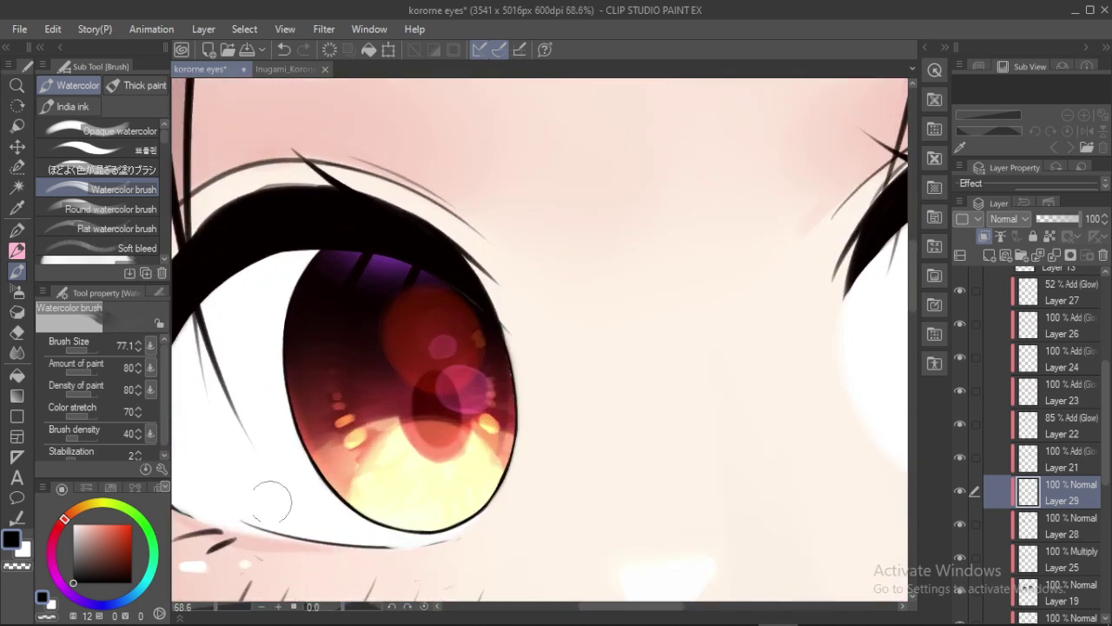
click(120, 510)
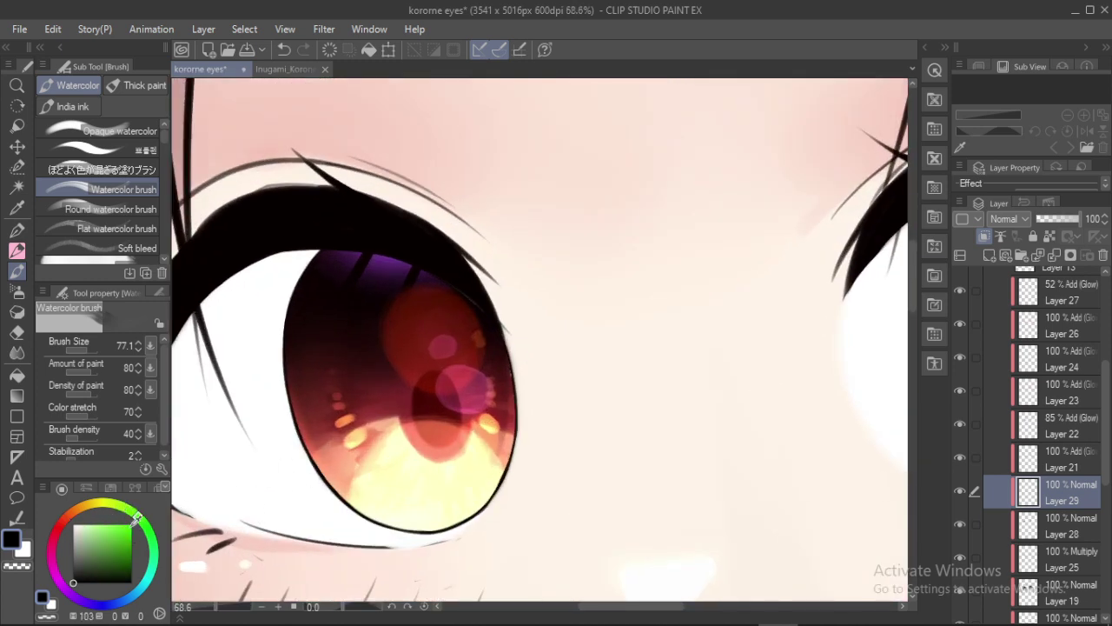
click(123, 524)
scroll(365, 333, up, 1)
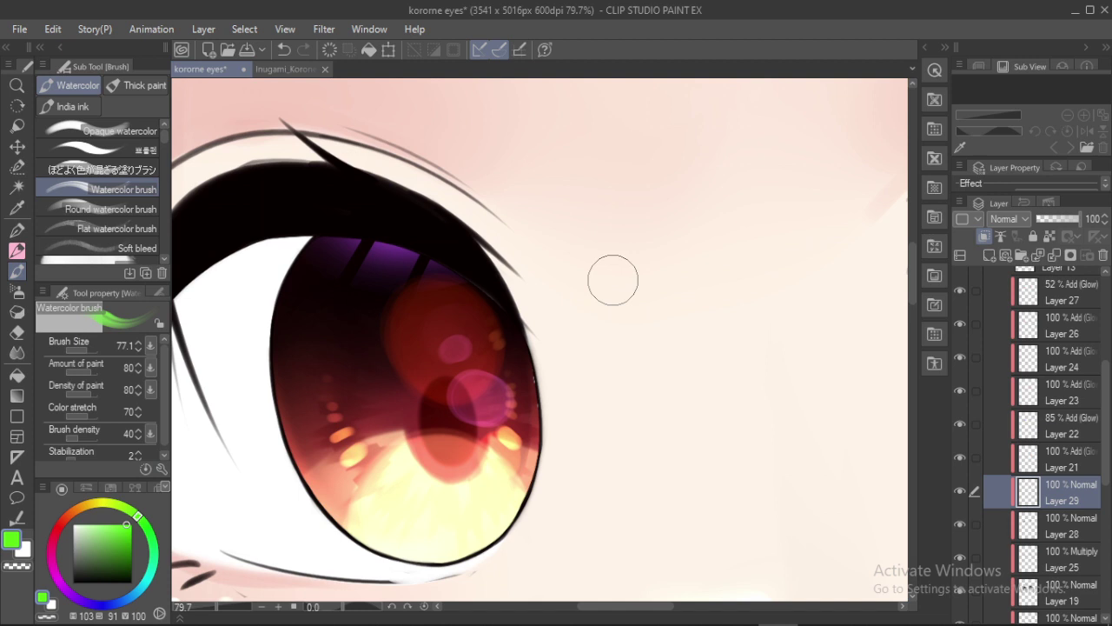
Set Layer 29 to Add (Glow) and paint a bright green patch on the upper-left part of the iris
click(1018, 223)
click(1011, 407)
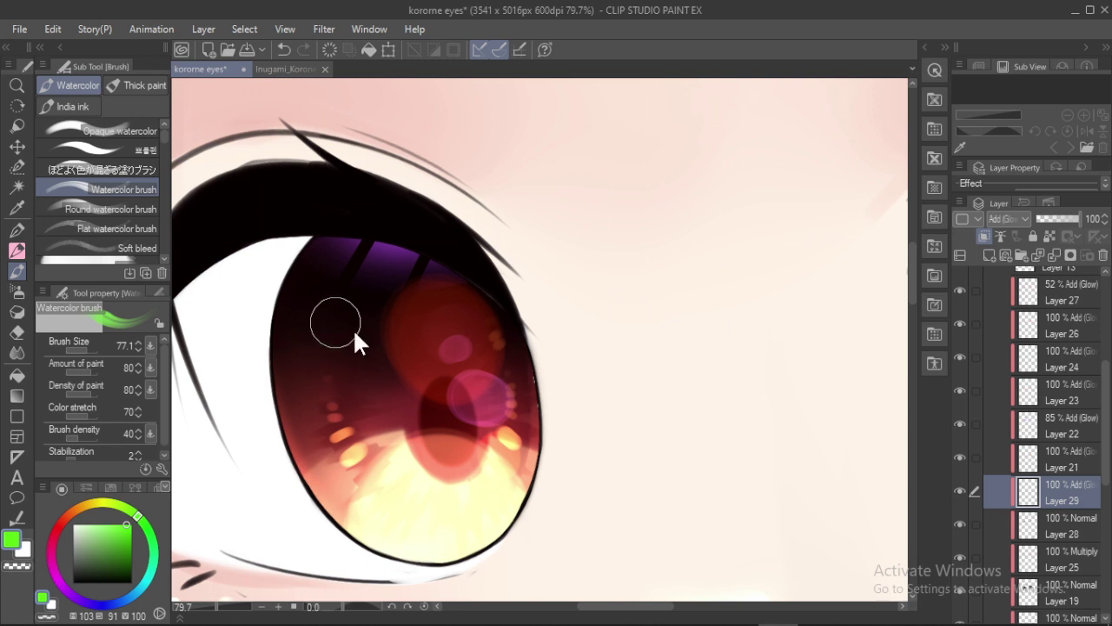
drag(343, 318, 354, 334)
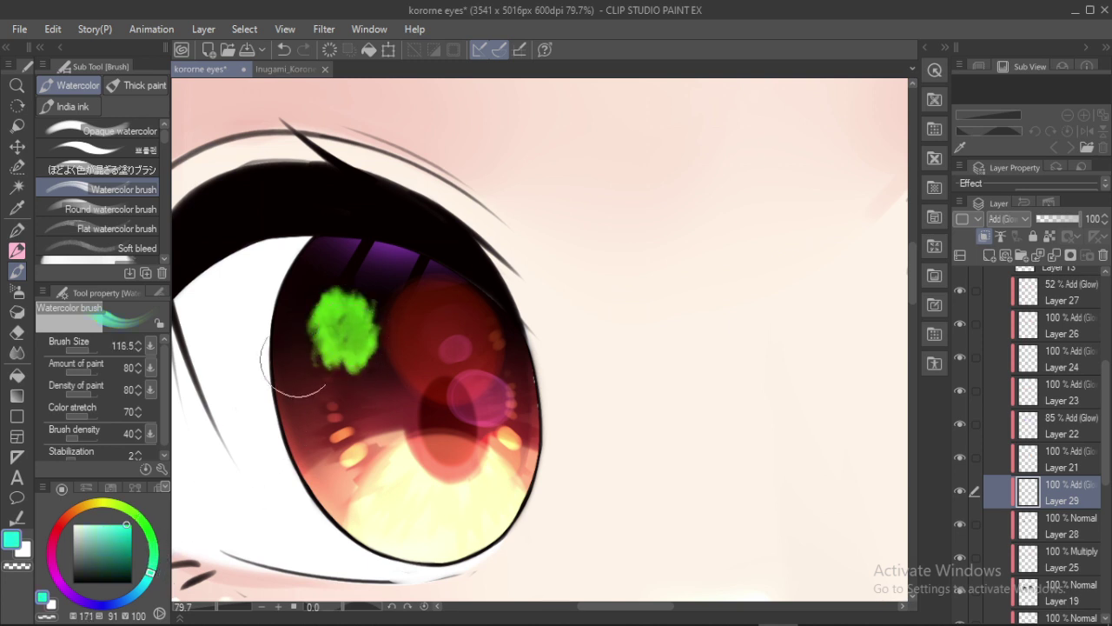
Undo the extra brush stroke and paint a light blue patch beside the green one, near the top of the iris
drag(373, 311, 360, 359)
key(ctrl+z)
click(138, 594)
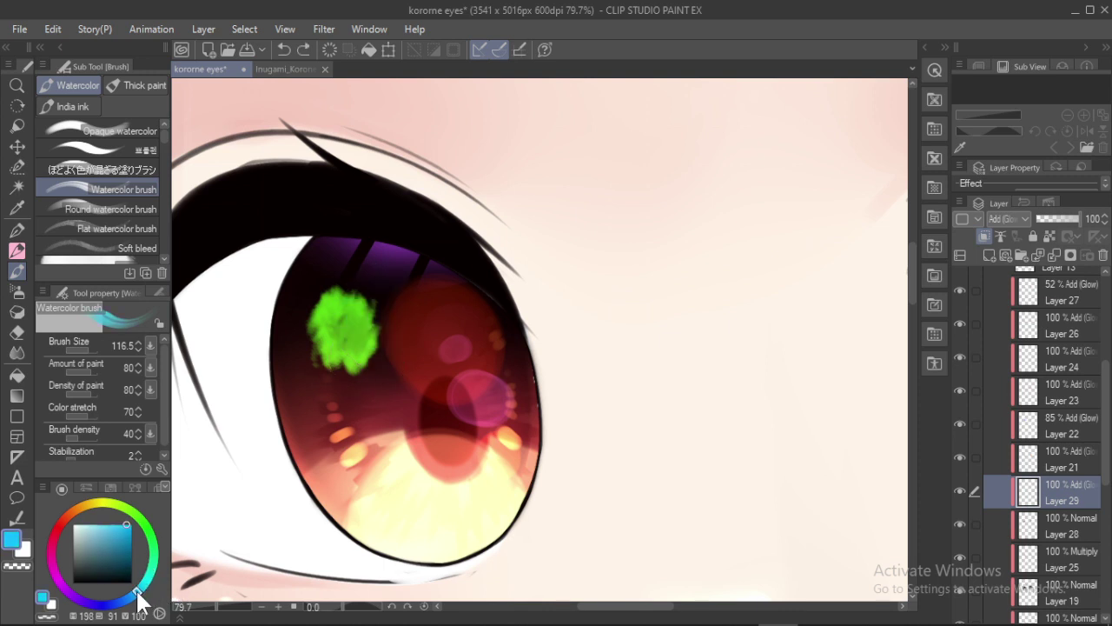
drag(138, 591, 131, 599)
drag(386, 294, 409, 310)
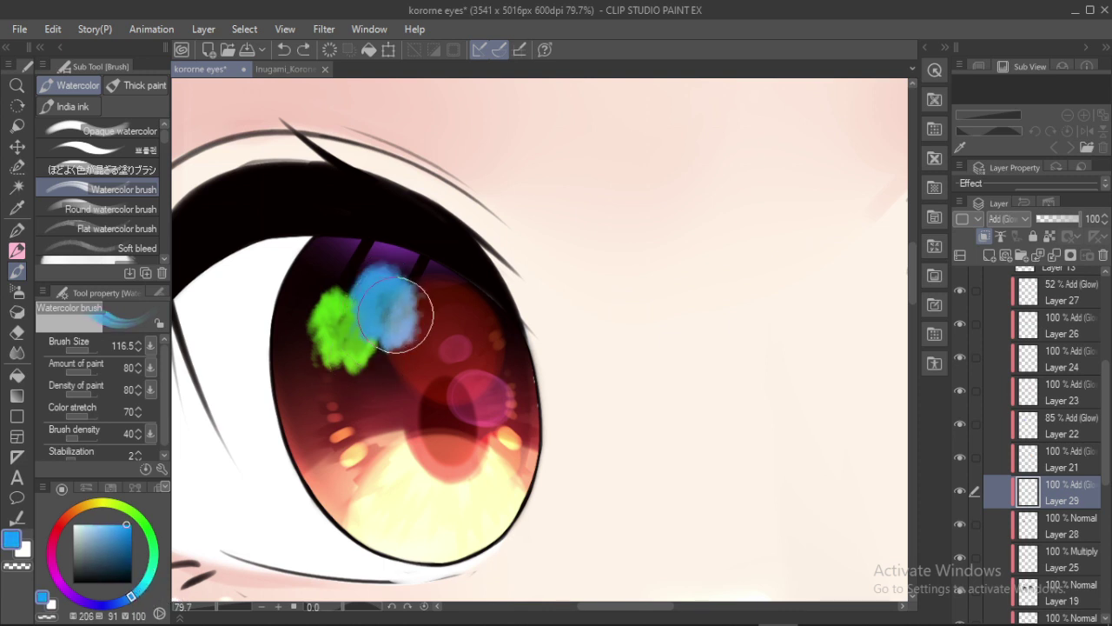
Paint a purple patch and a magenta patch, continuing the colour arc down the right side of the iris
click(111, 606)
drag(112, 605, 101, 605)
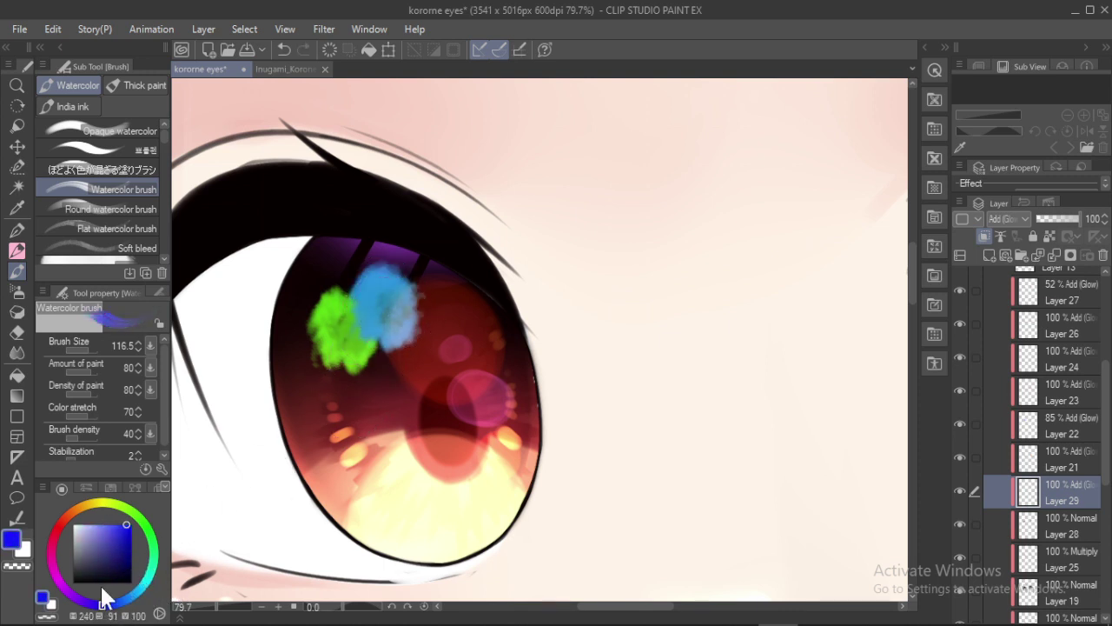
mouse_move(417, 346)
mouse_down()
mouse_move(413, 320)
mouse_move(443, 335)
mouse_up()
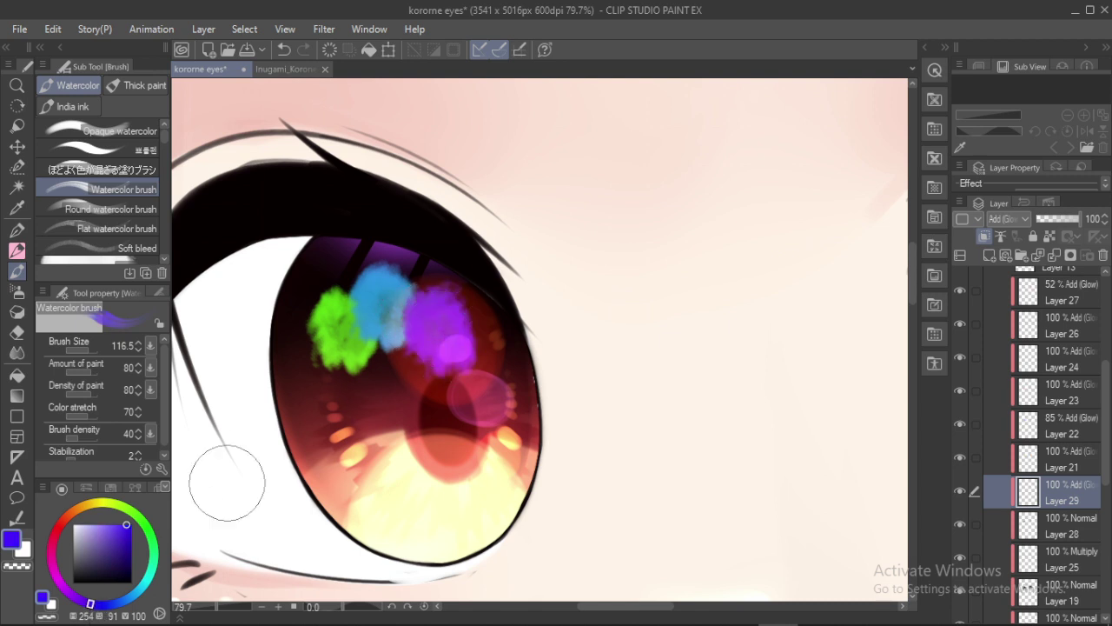
drag(85, 606, 65, 589)
mouse_move(443, 338)
mouse_down()
mouse_move(435, 310)
mouse_move(479, 355)
mouse_move(487, 386)
mouse_up()
Add a yellow patch at the iris's left edge and a red patch beside it, toward the centre
click(88, 505)
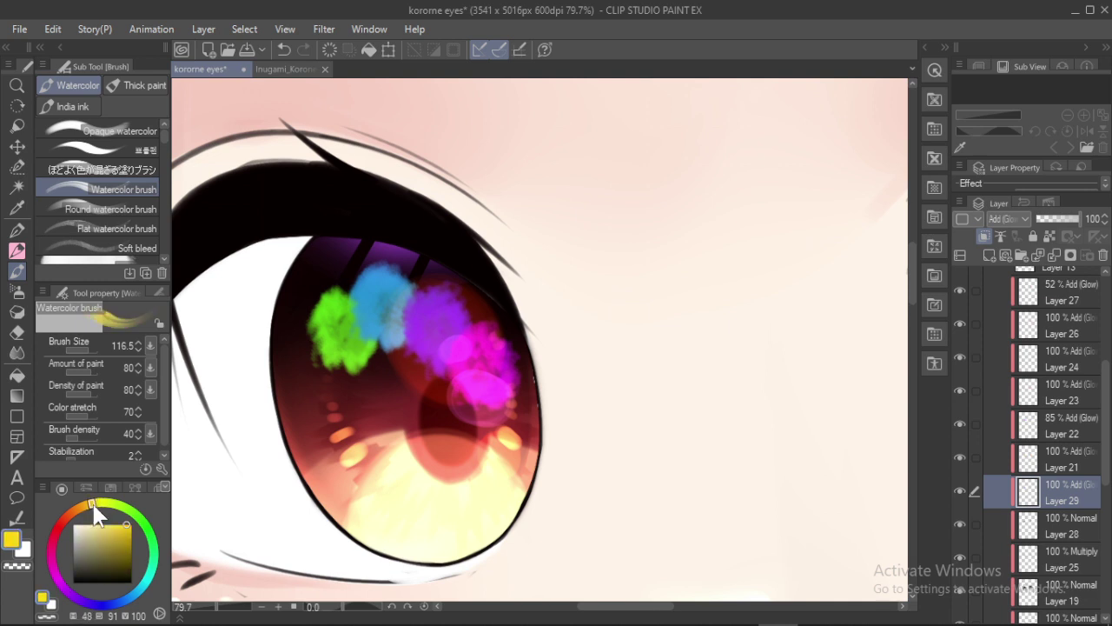
mouse_move(300, 361)
mouse_down()
mouse_move(345, 389)
mouse_move(382, 386)
mouse_up()
click(53, 561)
ctrl+alt+drag(479, 419, 482, 418)
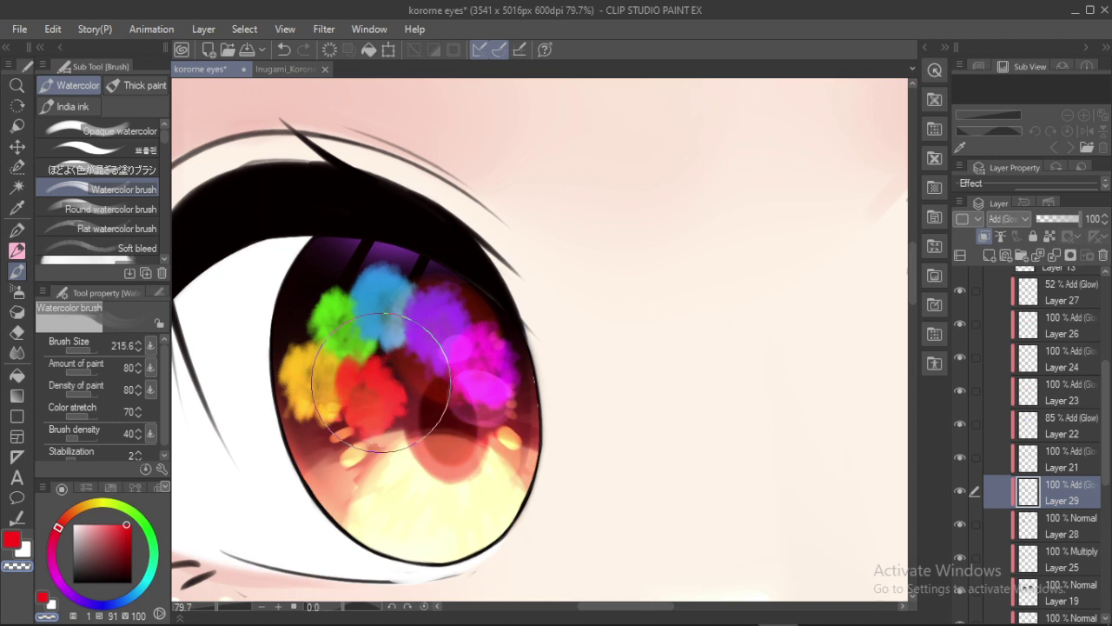
Brush over the red and yellow patches with a larger transparent Watercolor brush to soften them
drag(379, 383, 405, 394)
mouse_move(421, 420)
ctrl+alt+mouse_down()
mouse_move(355, 427)
mouse_move(330, 442)
mouse_move(338, 447)
ctrl+alt+mouse_up()
mouse_move(275, 388)
mouse_down()
mouse_move(280, 345)
mouse_move(325, 294)
mouse_move(368, 266)
mouse_move(422, 266)
mouse_move(510, 351)
mouse_move(510, 398)
mouse_move(456, 423)
mouse_move(445, 465)
mouse_move(411, 421)
mouse_move(395, 437)
mouse_move(348, 408)
mouse_up()
Fade the left side of the rainbow glow with the Soft eraser and set Layer 29's opacity to 39%
key(e)
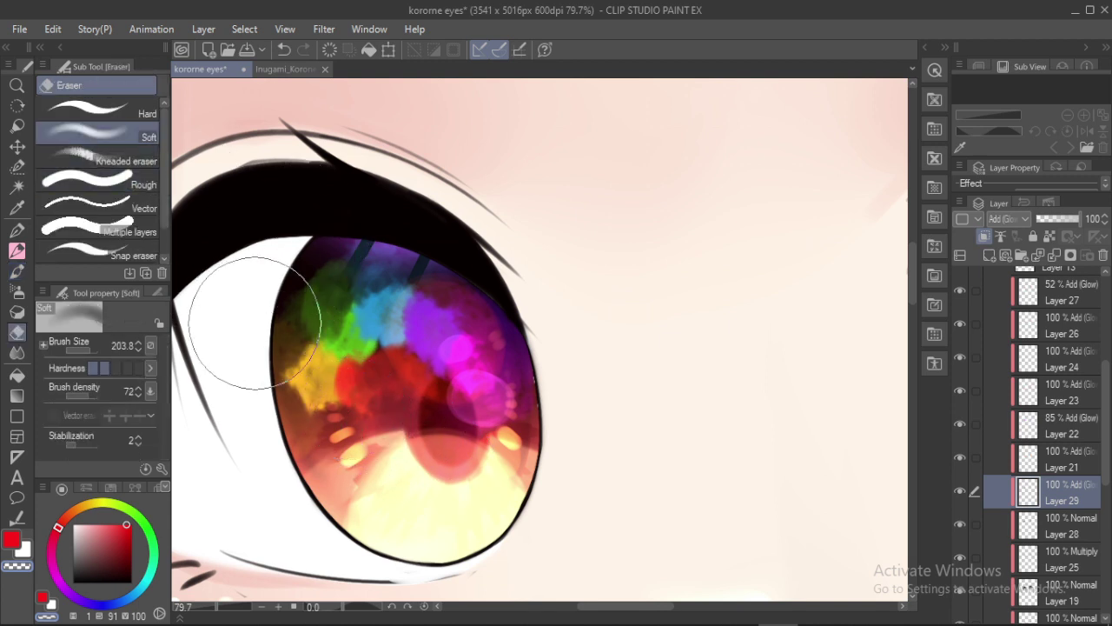
mouse_move(298, 335)
mouse_down()
mouse_move(261, 397)
mouse_move(323, 459)
mouse_move(339, 413)
mouse_move(300, 404)
mouse_up()
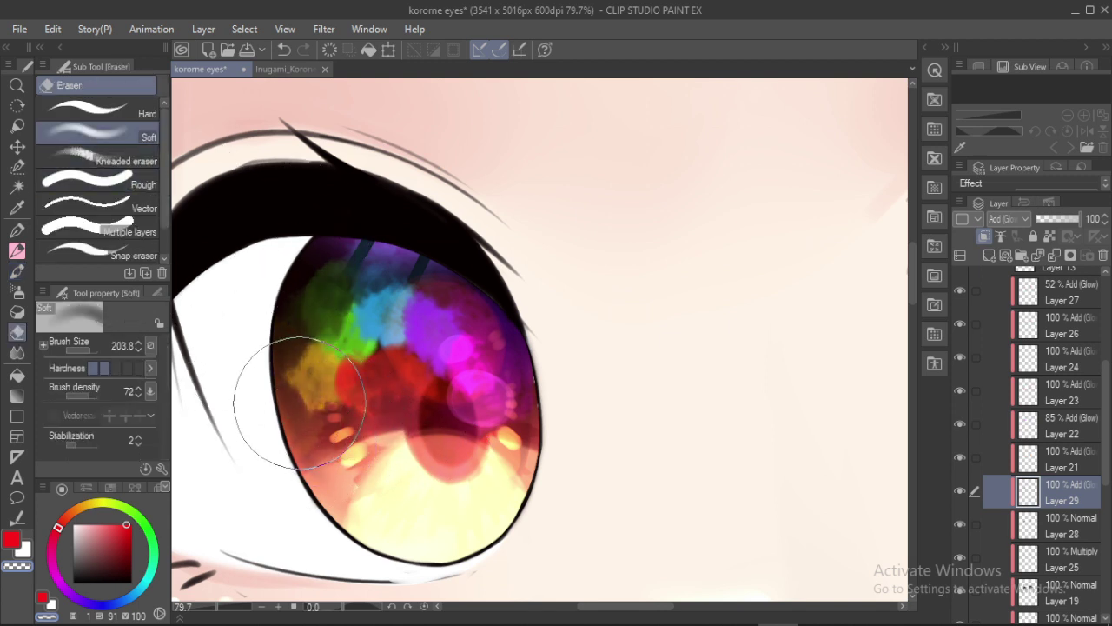
click(1054, 219)
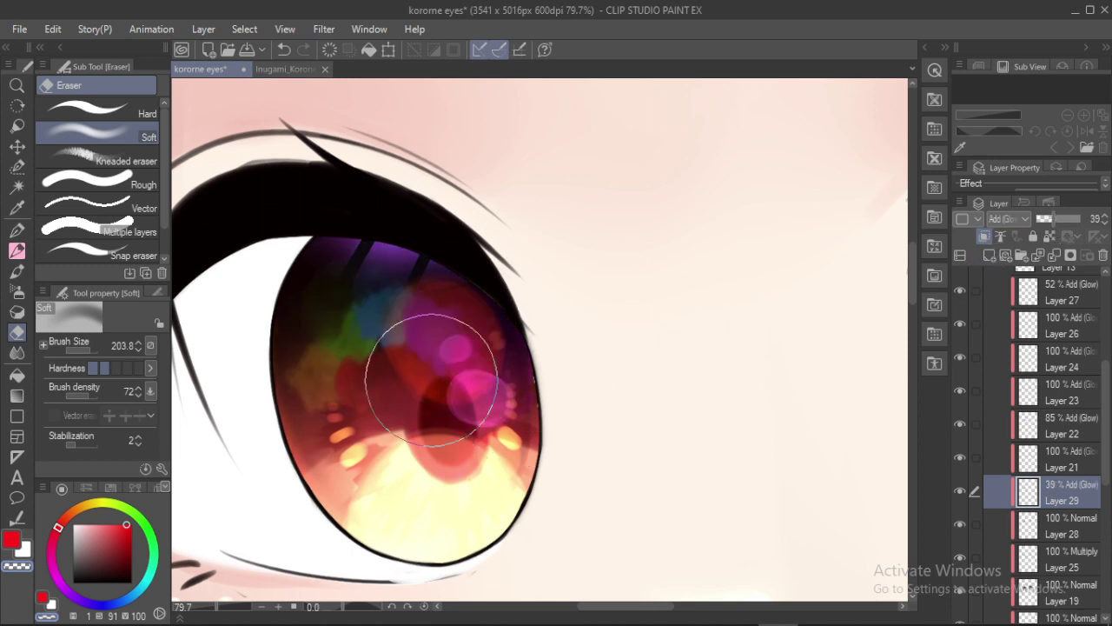
Soften the upper-left rainbow glow with the transparent Watercolor brush and Soft eraser, and return Layer 29's opacity to 100%
key(b)
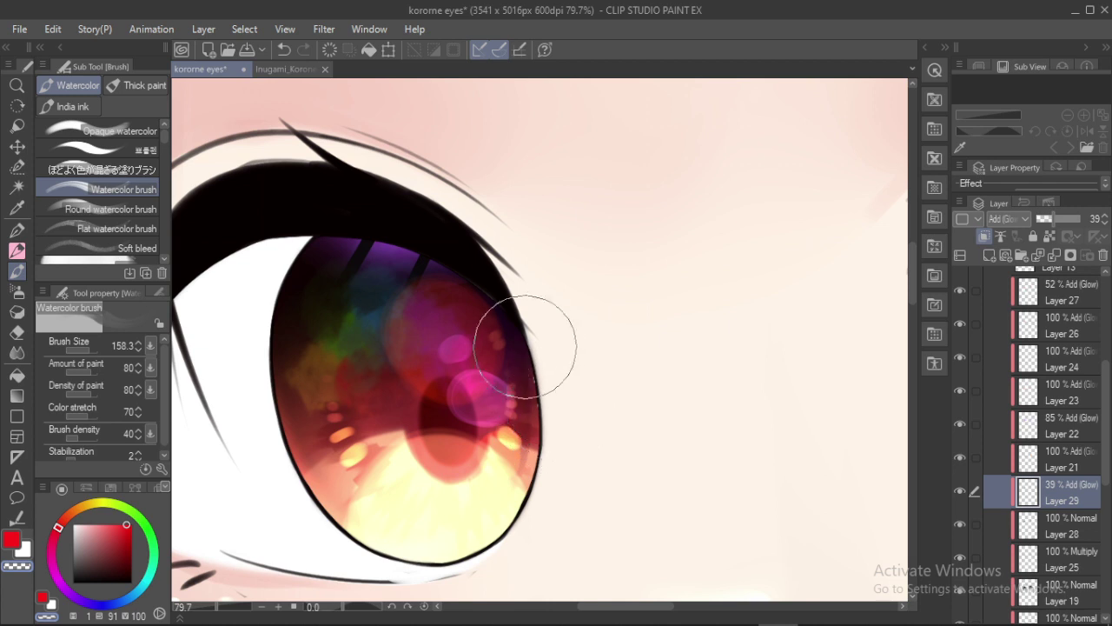
mouse_move(348, 258)
mouse_down()
mouse_move(305, 276)
mouse_move(298, 298)
mouse_up()
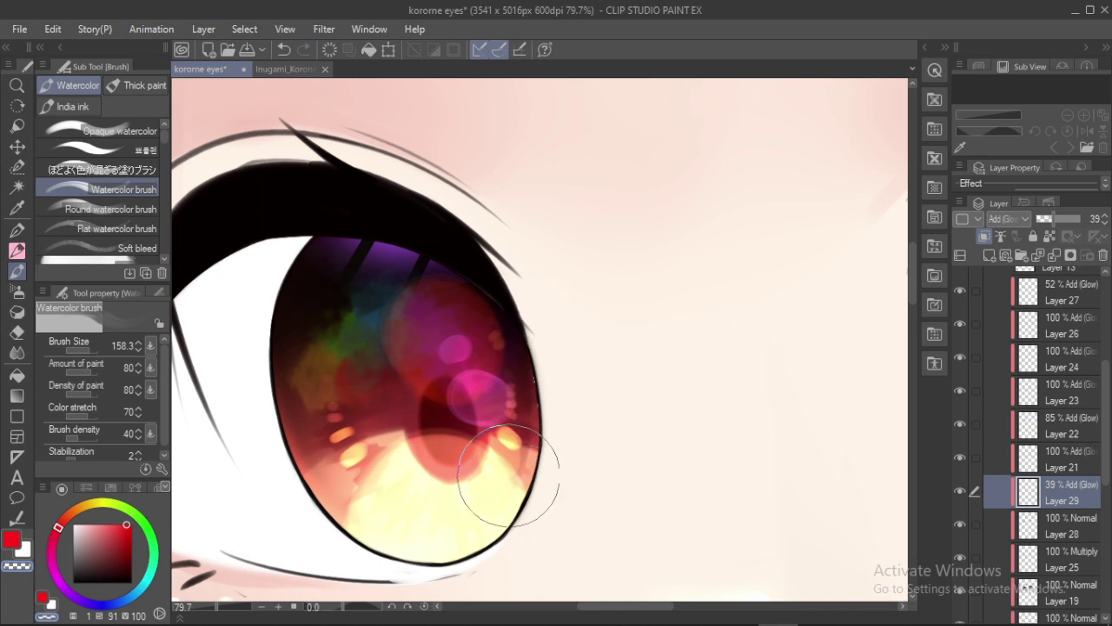
key(e)
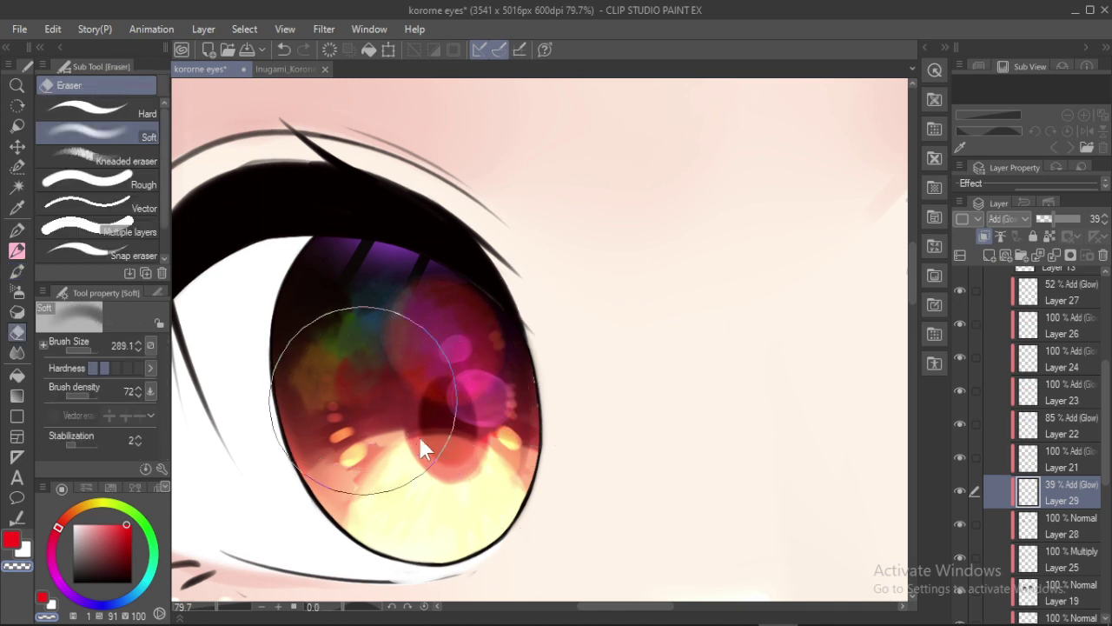
mouse_move(350, 276)
mouse_down()
mouse_move(338, 326)
mouse_move(253, 384)
mouse_move(409, 249)
mouse_up()
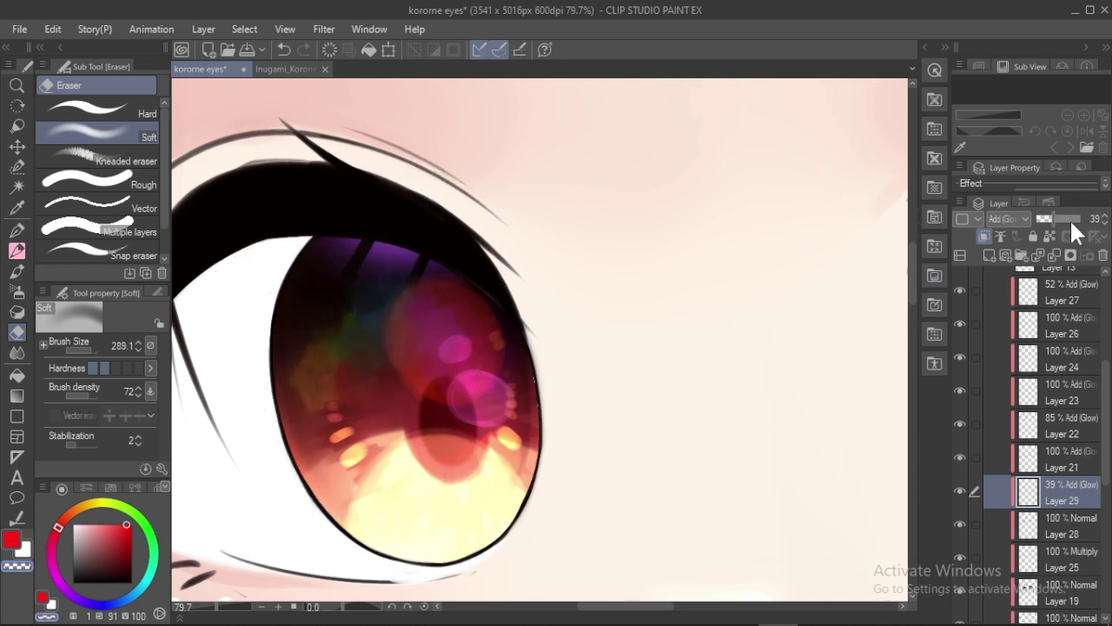
key(ctrl+z)
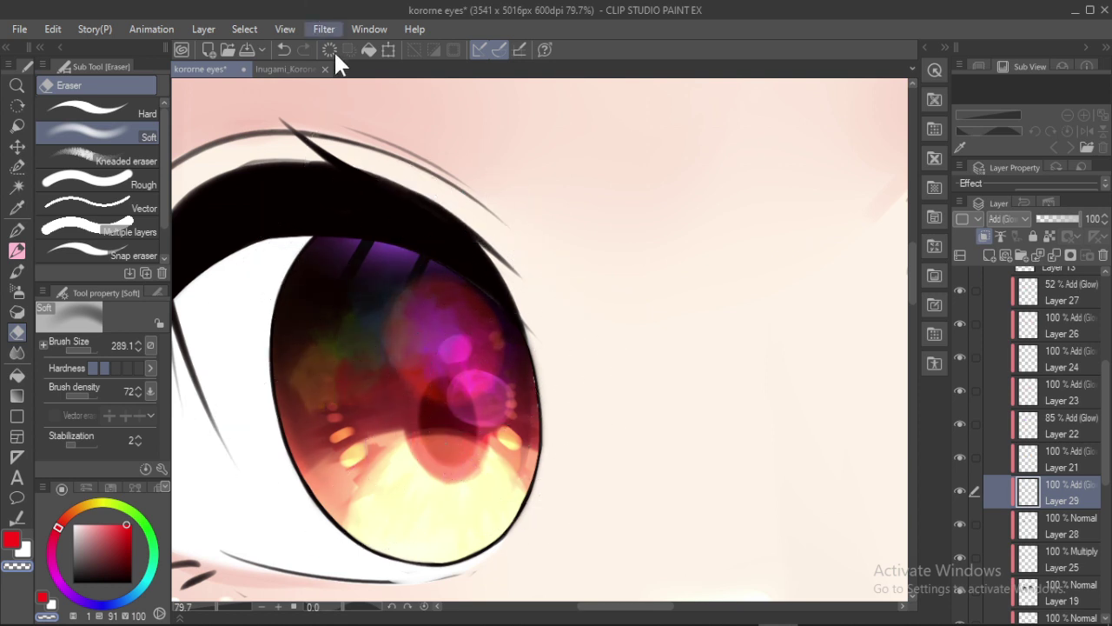
Try Layer 29 below Layer 28 in the layer order and put it back above
key(b)
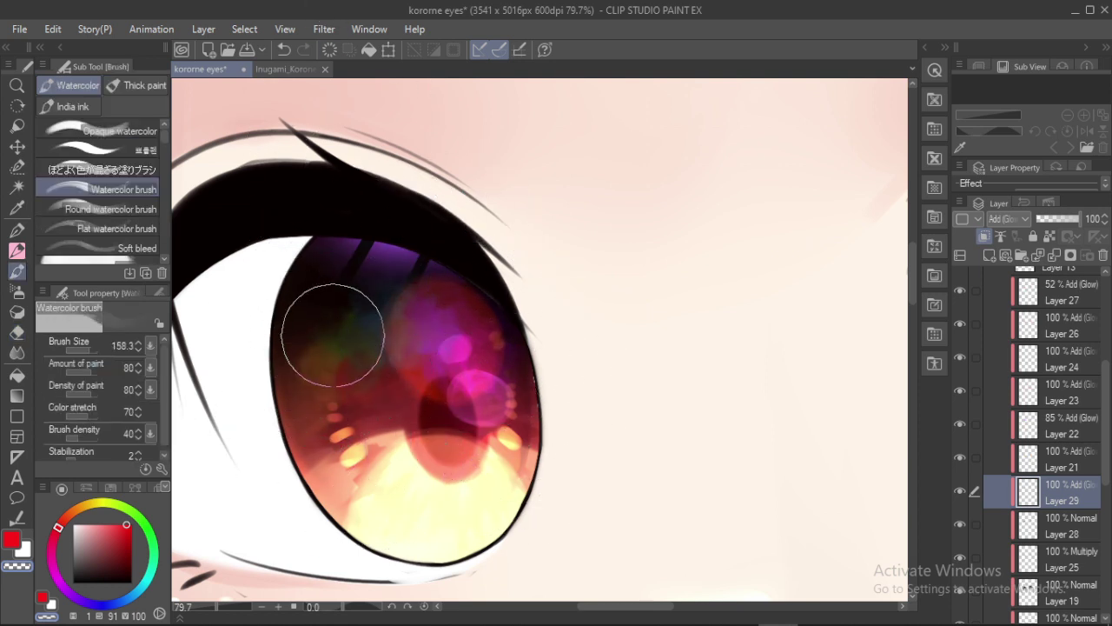
scroll(588, 339, down, 5)
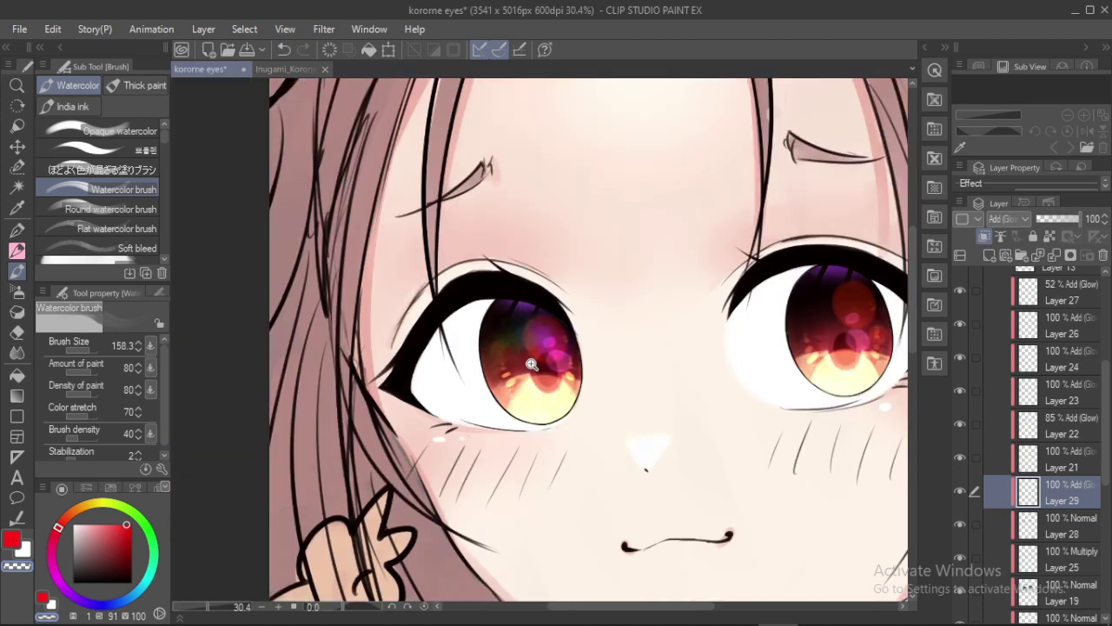
scroll(531, 363, up, 4)
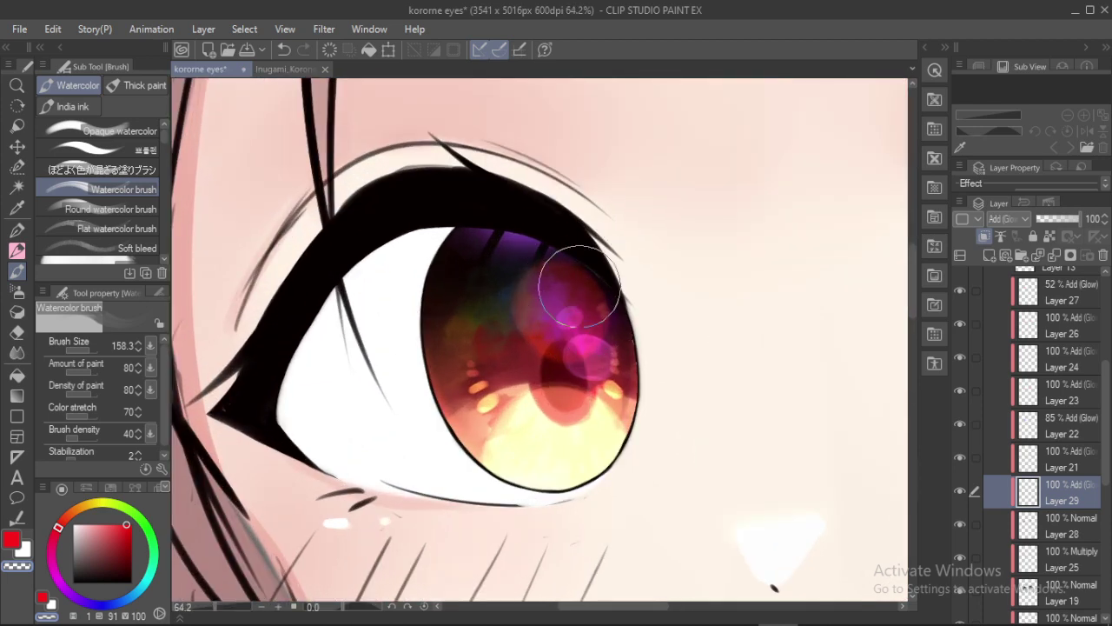
scroll(553, 365, up, 2)
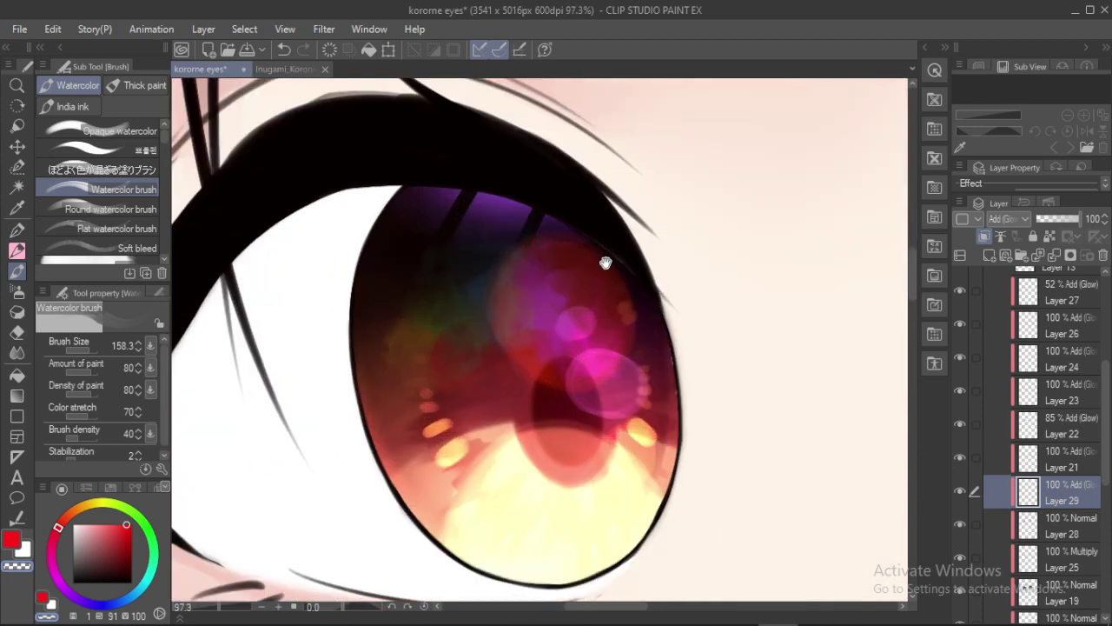
drag(606, 263, 547, 262)
drag(1058, 486, 1054, 556)
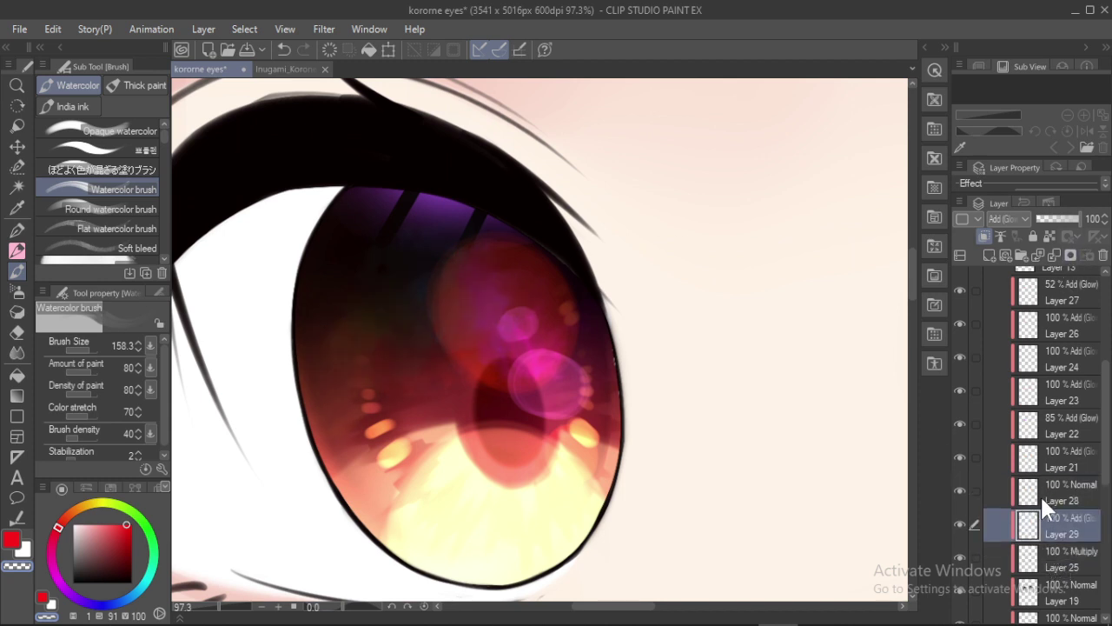
click(1042, 496)
click(1035, 531)
drag(1045, 488, 1048, 535)
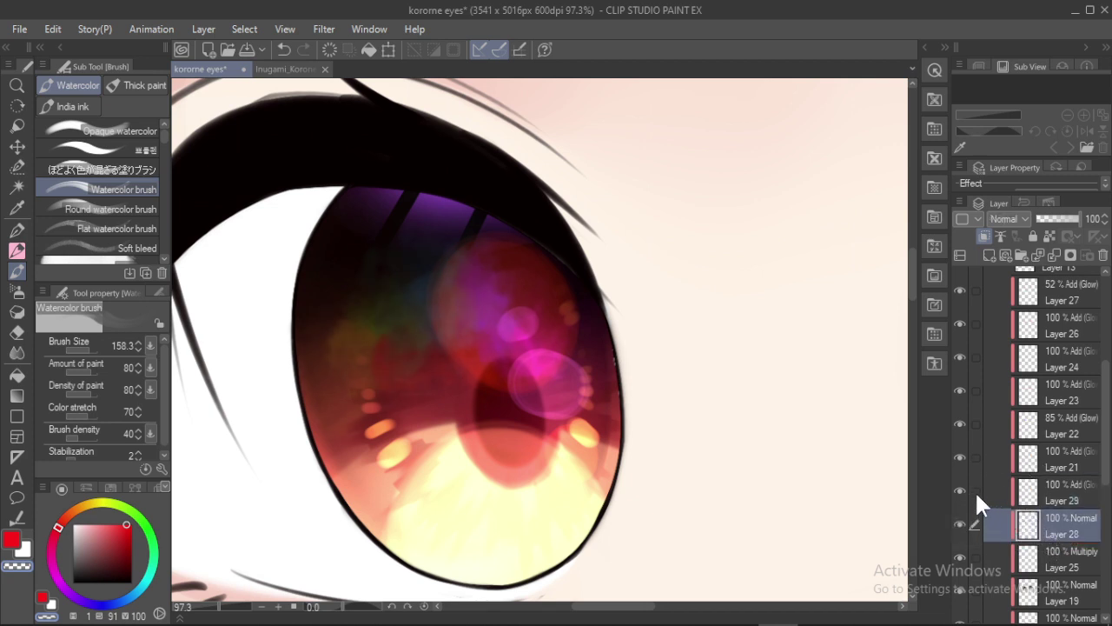
Hide and show Layer 28 to check what it contributes to the iris
drag(1101, 459, 1090, 493)
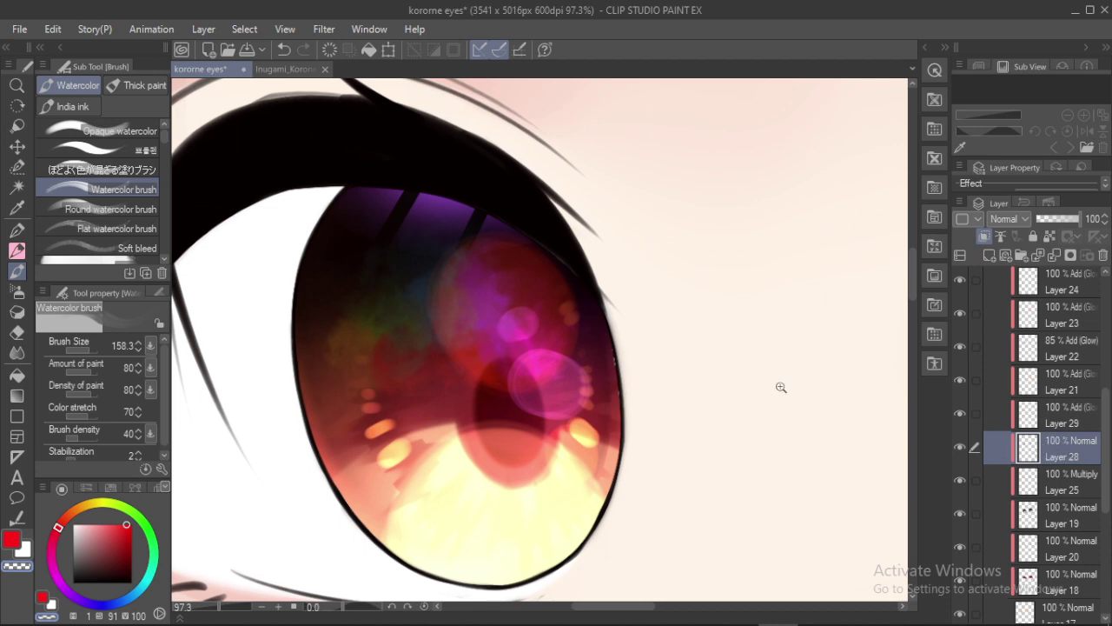
drag(687, 363, 608, 363)
drag(737, 351, 595, 353)
drag(365, 364, 404, 364)
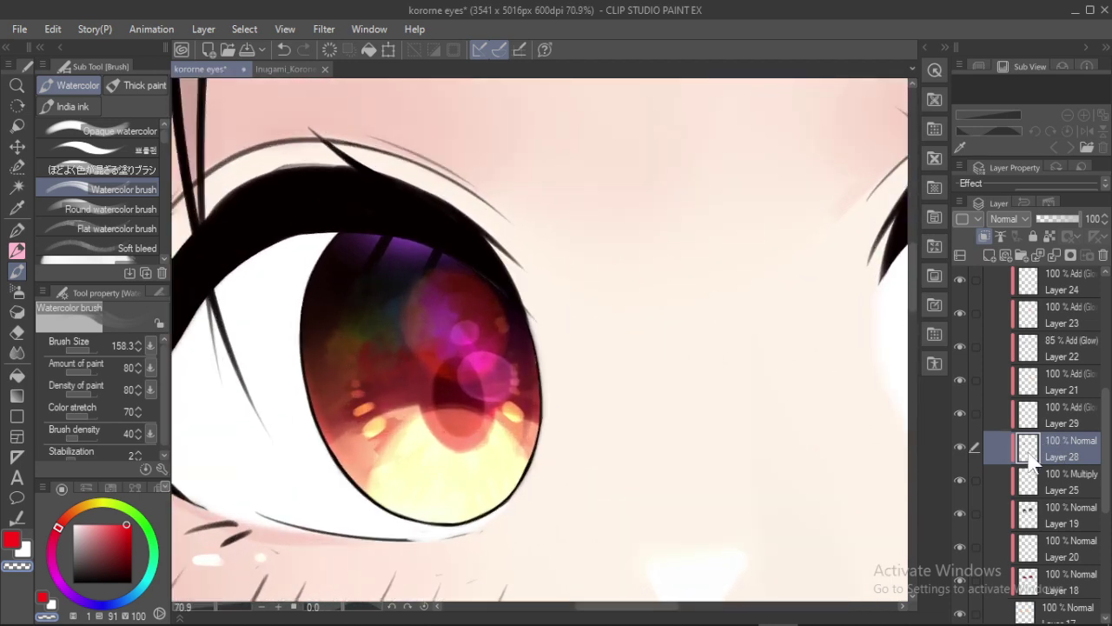
click(960, 445)
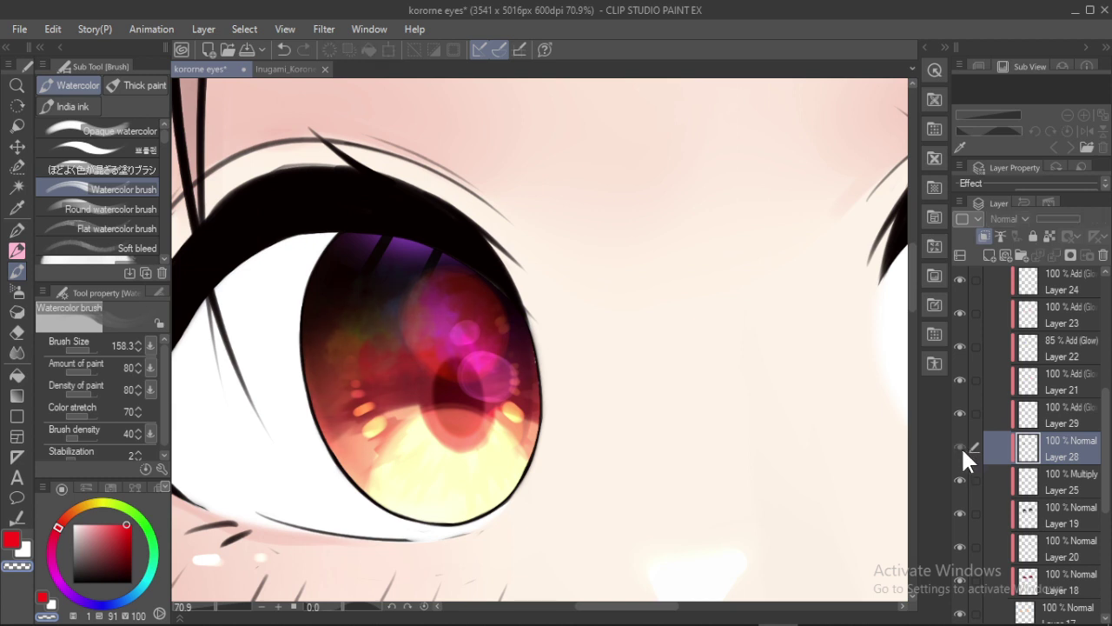
click(961, 447)
Select Layer 29 and move its rainbow glow slightly upward toward the top of the iris
click(990, 415)
key(k)
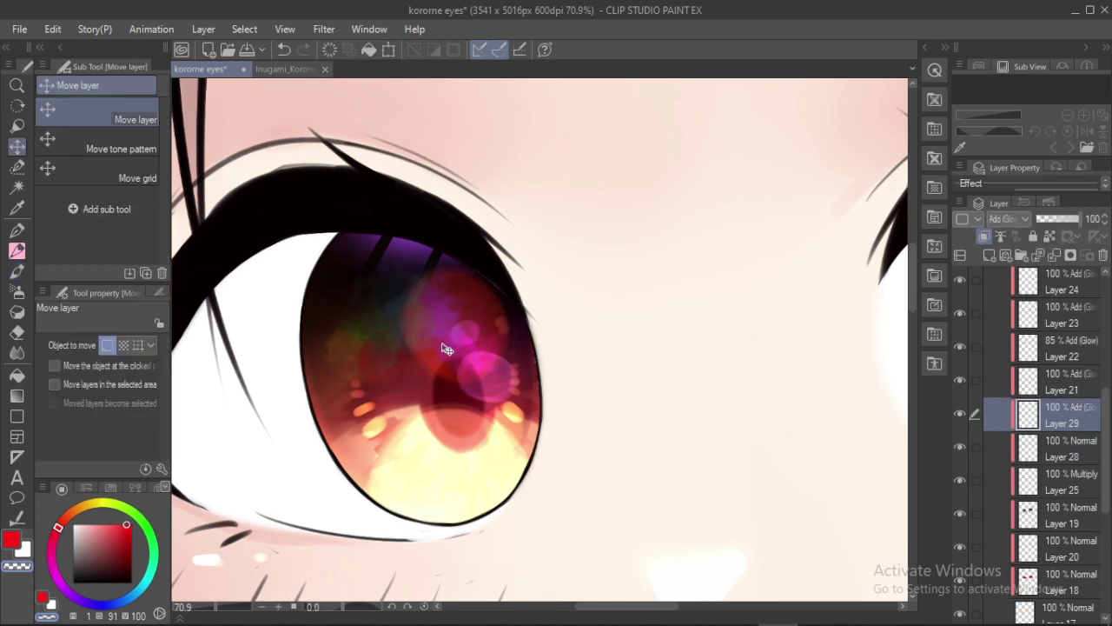
drag(447, 349, 439, 315)
Erase the excess rainbow glow on the right and middle of the iris with the Soft eraser
key(e)
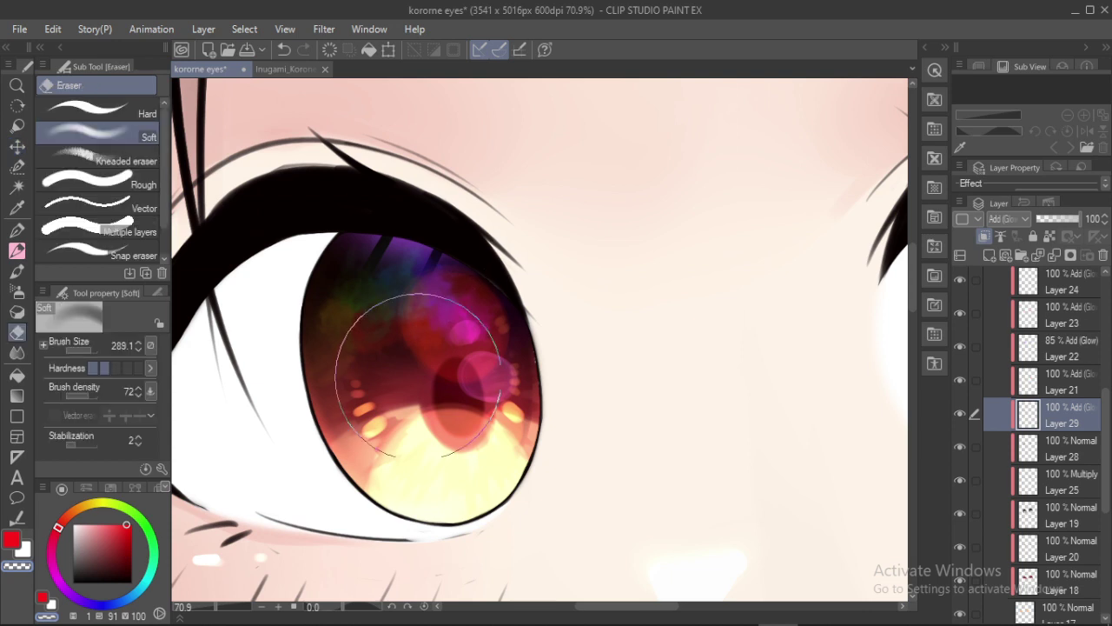
mouse_move(519, 337)
mouse_down()
mouse_move(527, 311)
mouse_move(506, 331)
mouse_move(555, 313)
mouse_up()
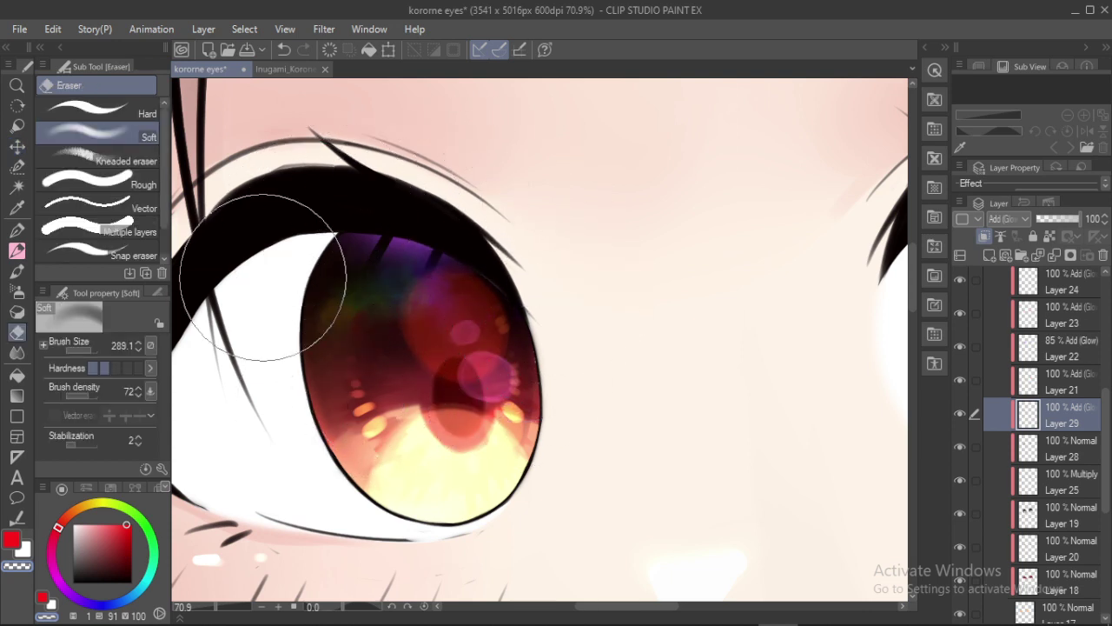
key(k)
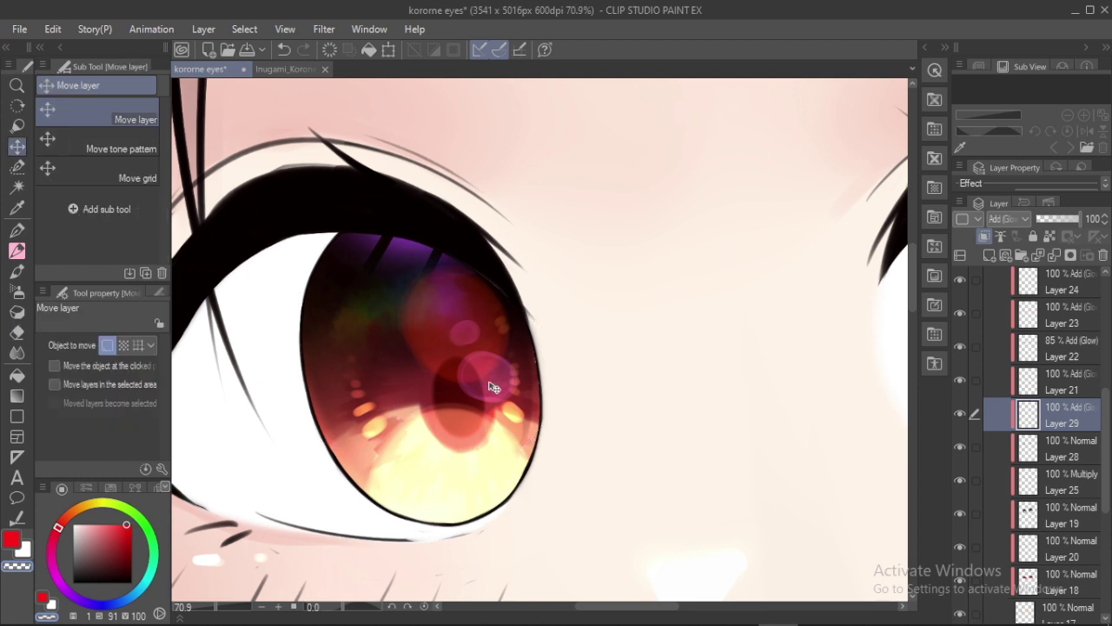
Create a new layer above Layer 29 and set its blending mode to Add (Glow)
click(1005, 255)
click(1015, 217)
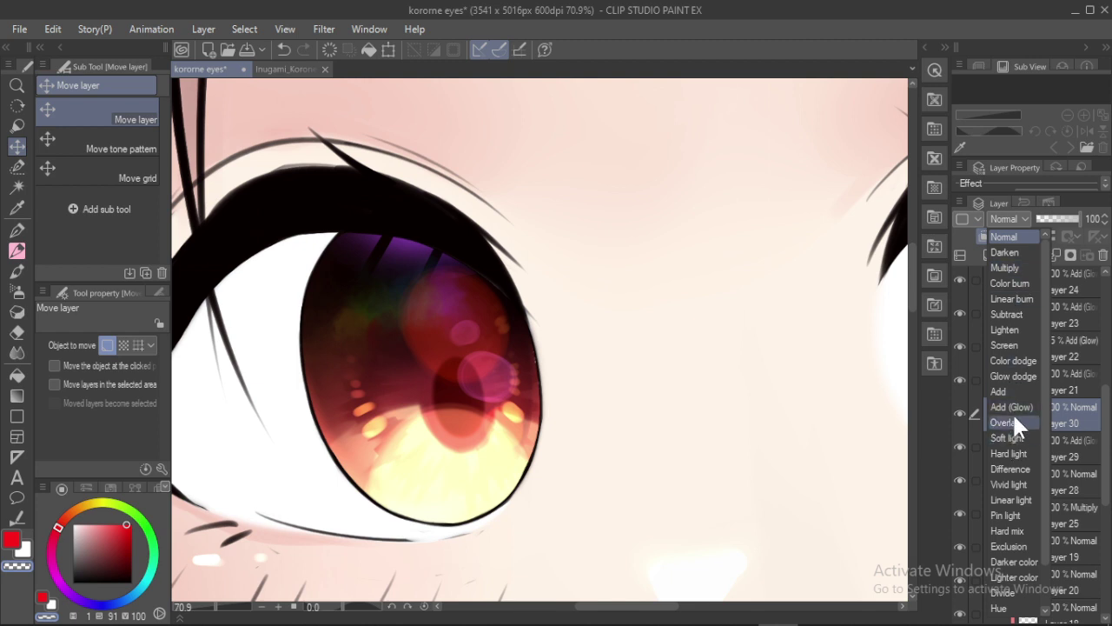
click(722, 333)
Spray fine white speckles over the rainbow glow in the upper iris with the Droplet airbrush, enlarging the brush to spread them
click(73, 526)
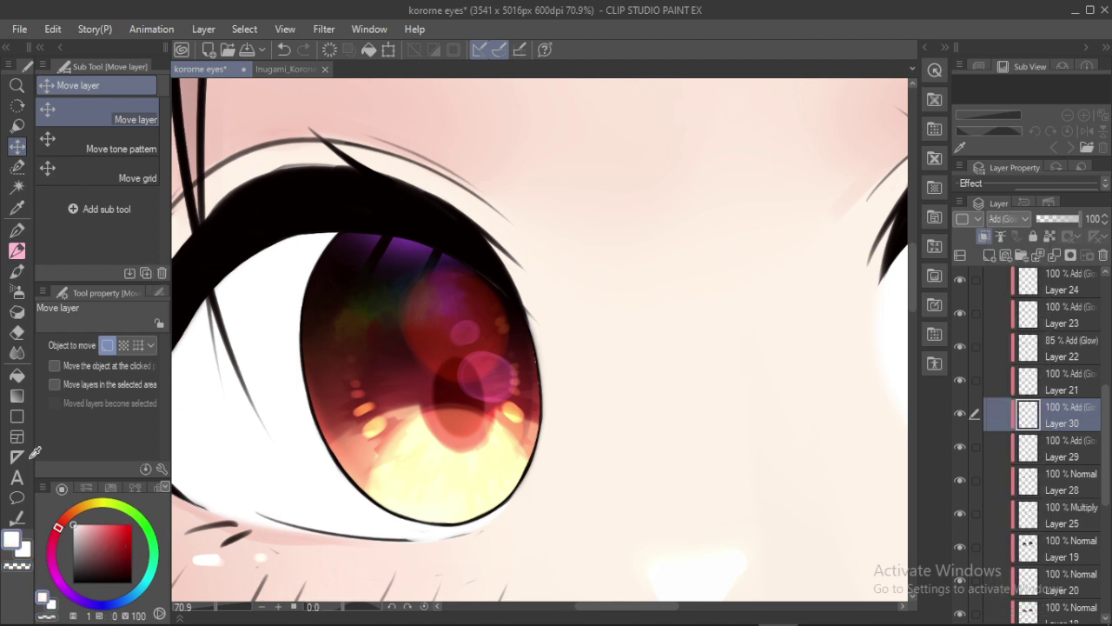
key(b)
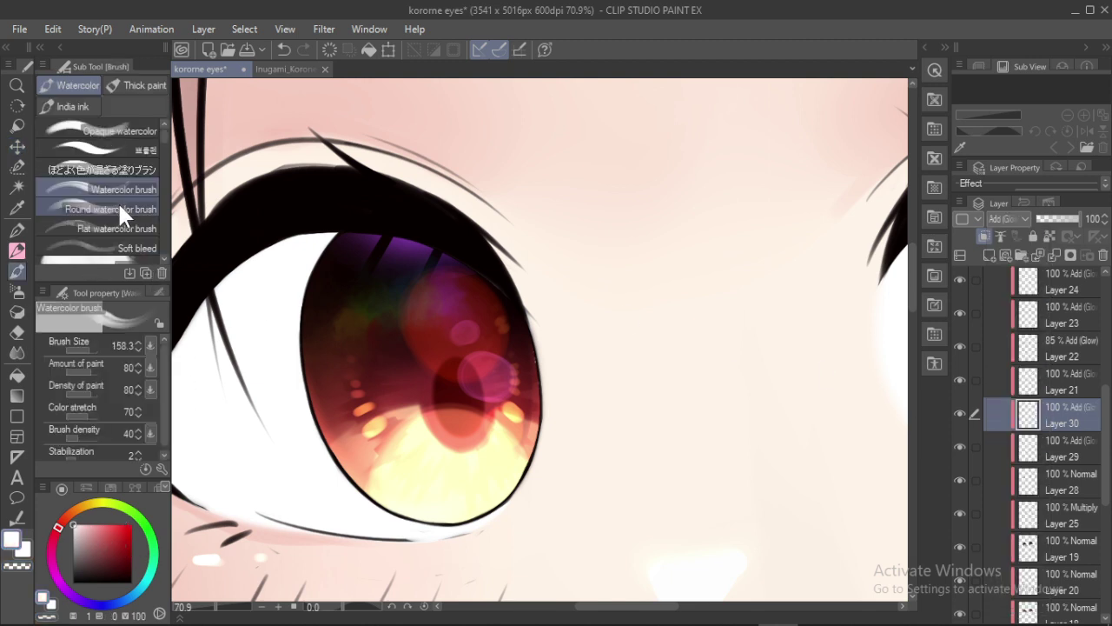
key(b)
click(131, 178)
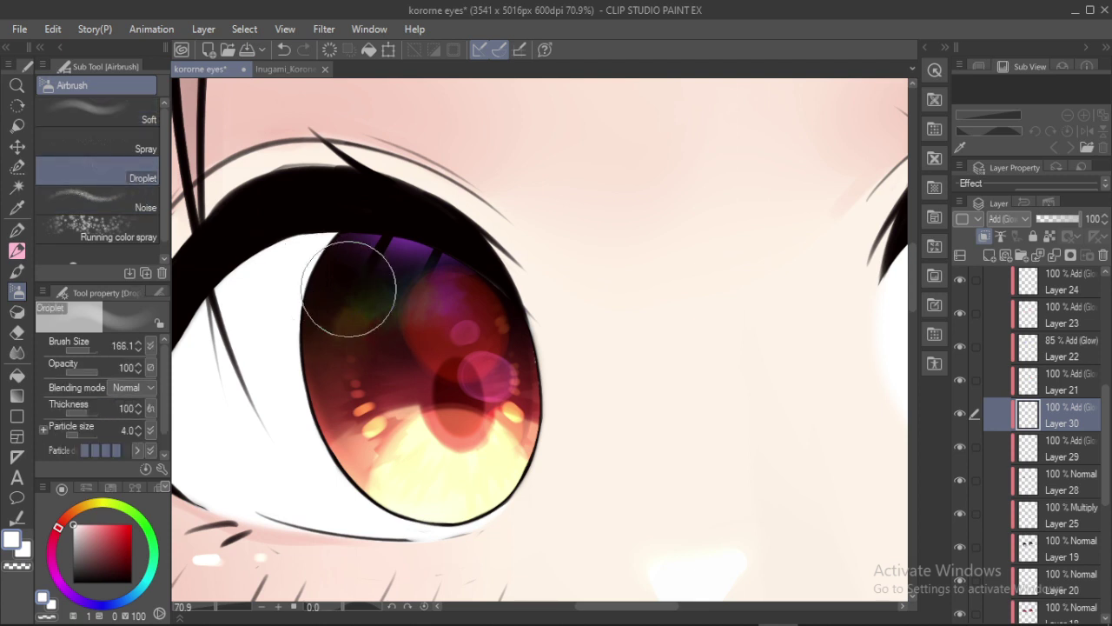
drag(349, 288, 424, 327)
click(371, 308)
click(362, 331)
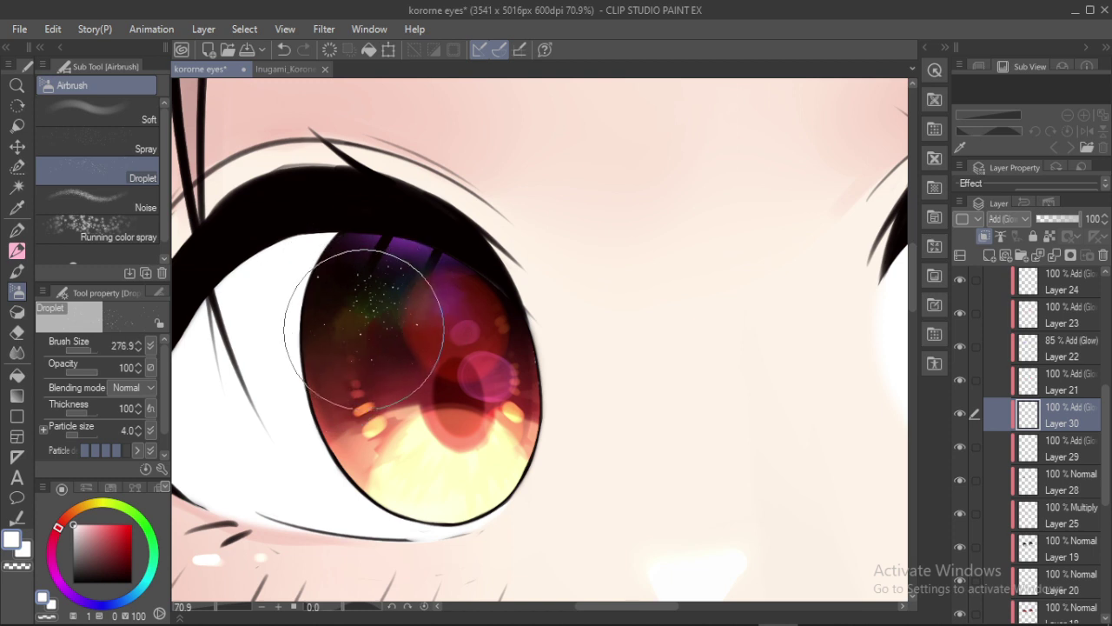
click(420, 299)
key([)
key([)
mouse_move(426, 292)
mouse_down()
mouse_move(455, 311)
mouse_move(424, 268)
mouse_move(372, 266)
mouse_move(316, 310)
mouse_move(330, 351)
mouse_move(456, 320)
mouse_move(472, 327)
mouse_move(480, 360)
mouse_move(374, 361)
mouse_move(389, 320)
mouse_move(425, 328)
mouse_up()
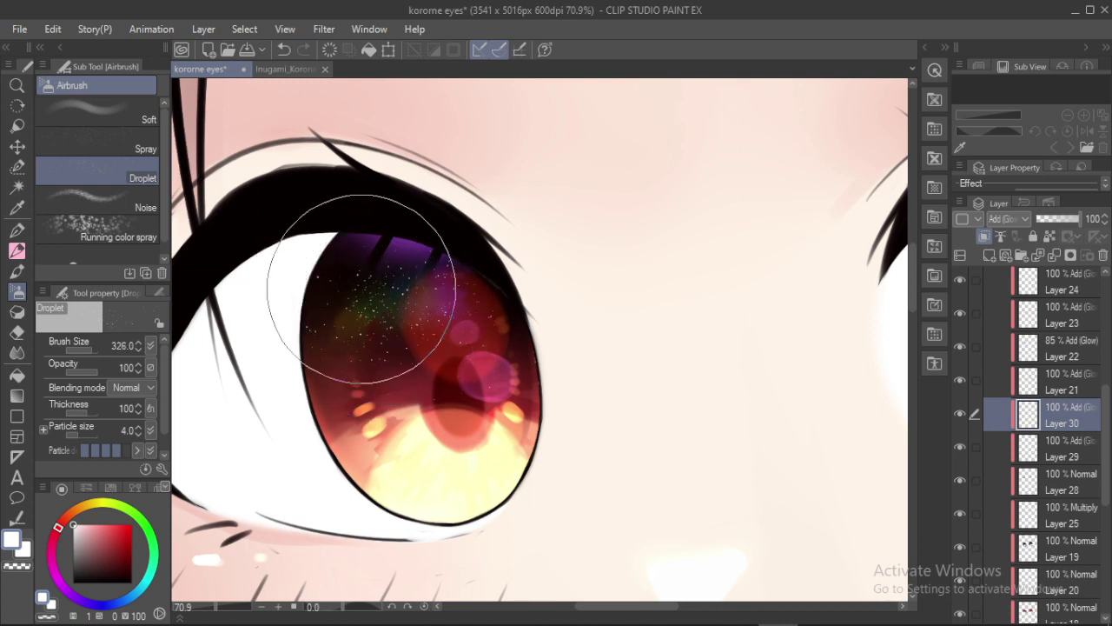
Spray more white speckles over the upper iris with the Droplet airbrush at size 227.3, raising the particle size to 12
drag(364, 307, 333, 285)
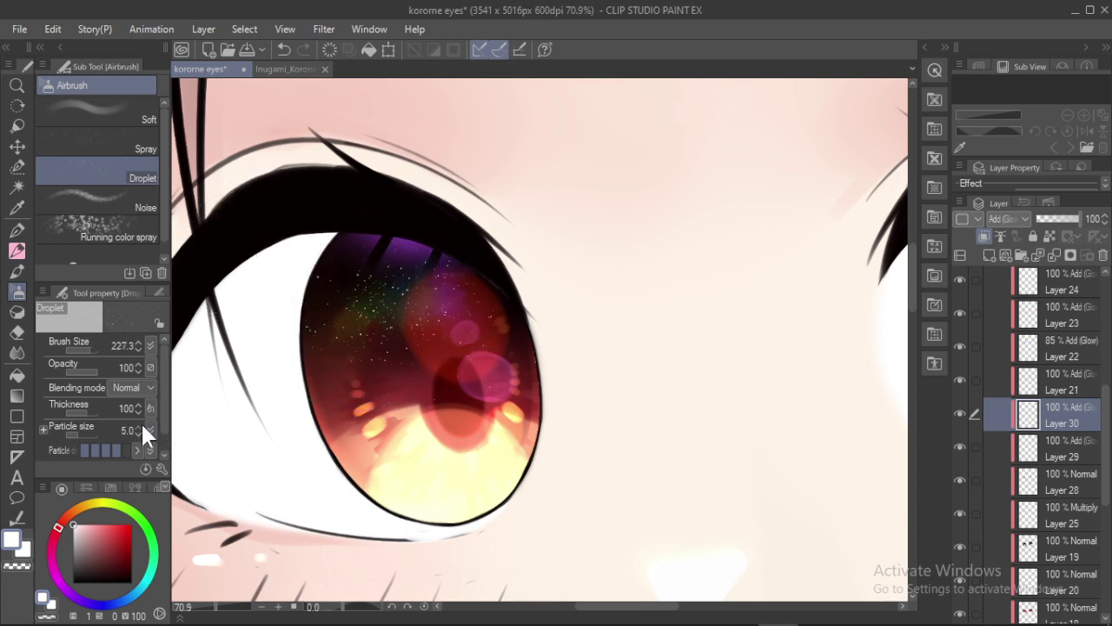
click(150, 427)
click(149, 427)
click(150, 427)
click(397, 292)
key(alt+Tab)
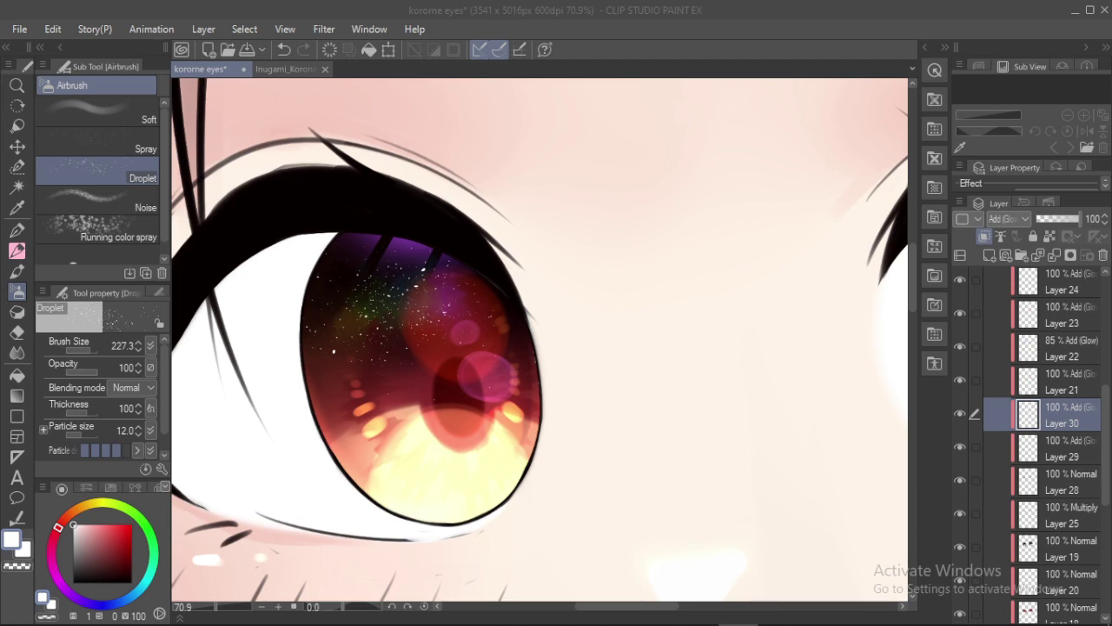
click(560, 11)
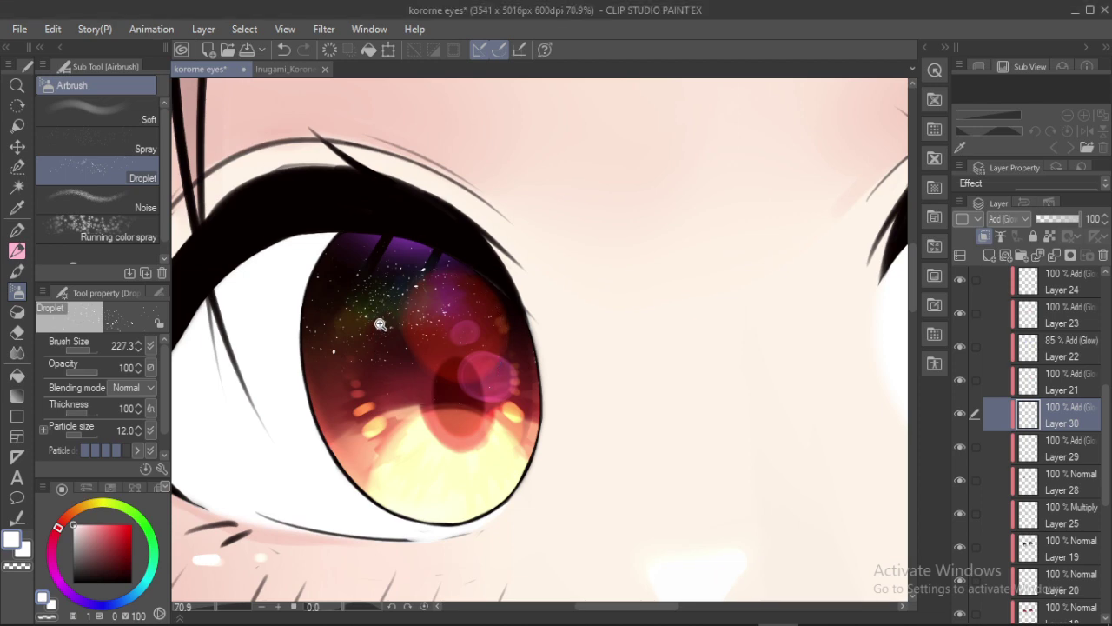
Soften the outer speckles on the iris with the Soft eraser and lower the speckle layer's opacity to 72%
scroll(379, 318, up, 3)
key(e)
drag(270, 219, 227, 220)
mouse_move(254, 233)
mouse_down()
mouse_move(327, 270)
mouse_move(302, 259)
mouse_move(252, 278)
mouse_up()
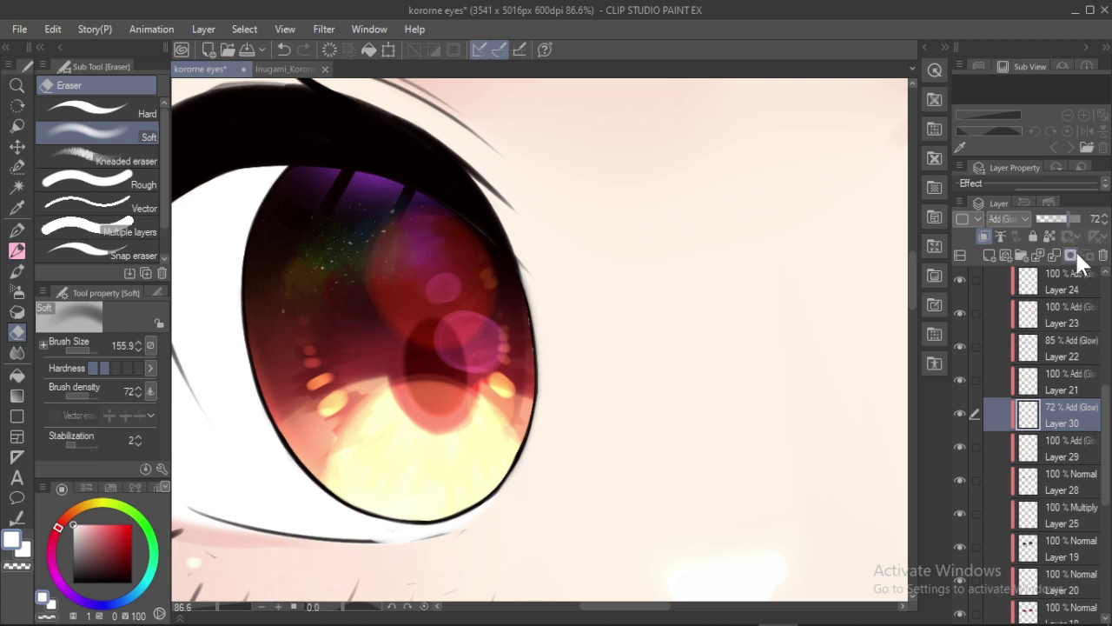
Create a new layer above Layer 30 and spray brighter white speckles across the upper iris and red highlight with the Droplet airbrush
scroll(352, 343, up, 2)
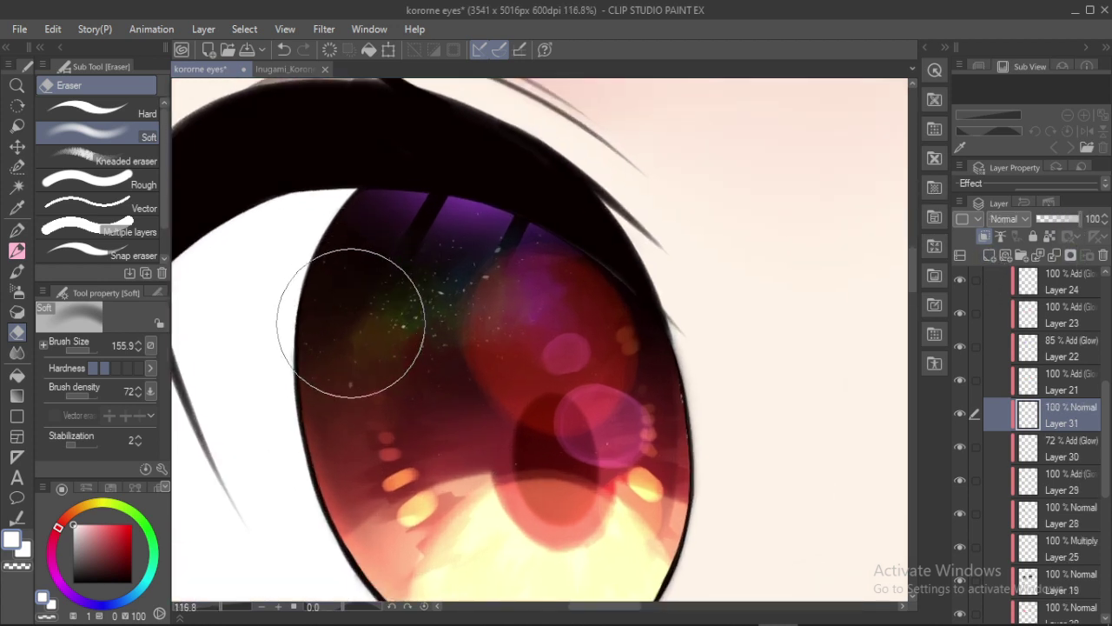
key(b)
key(b)
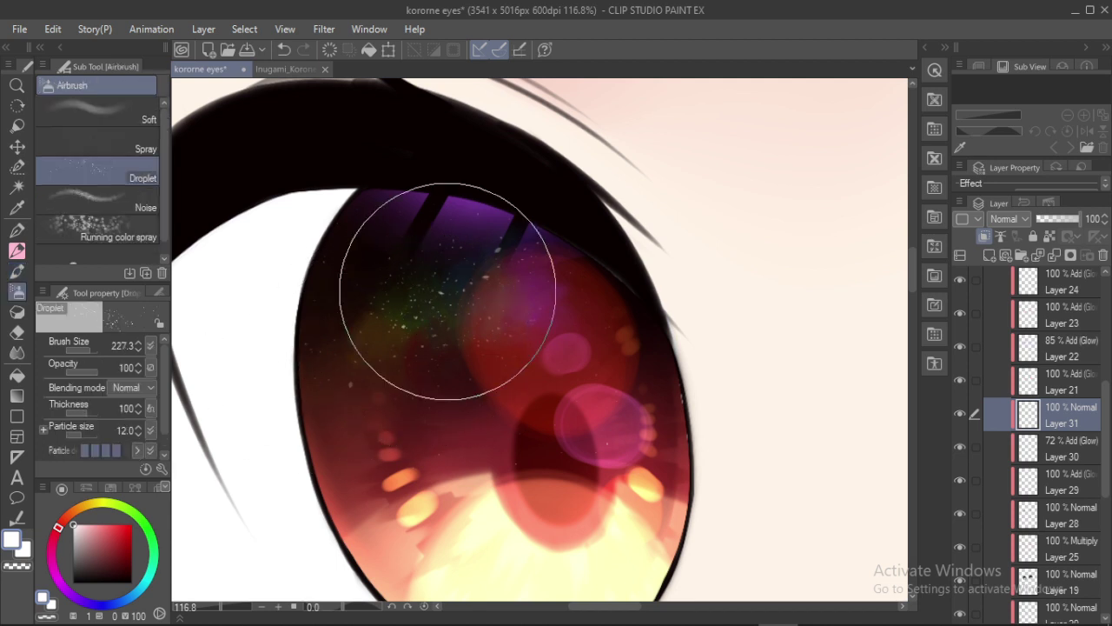
click(395, 300)
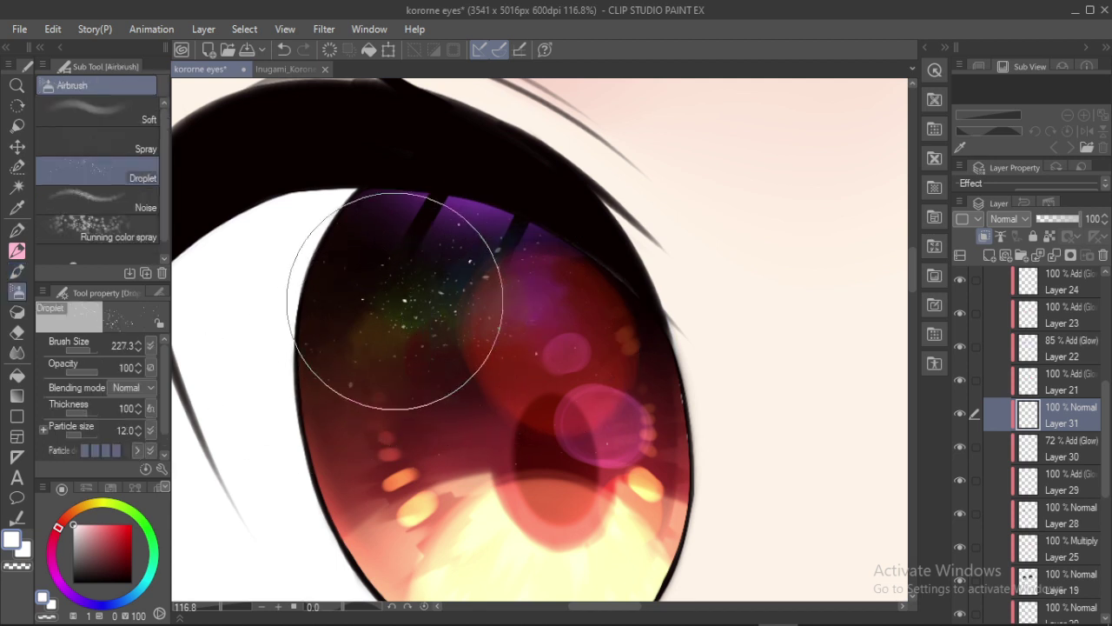
click(528, 365)
click(555, 347)
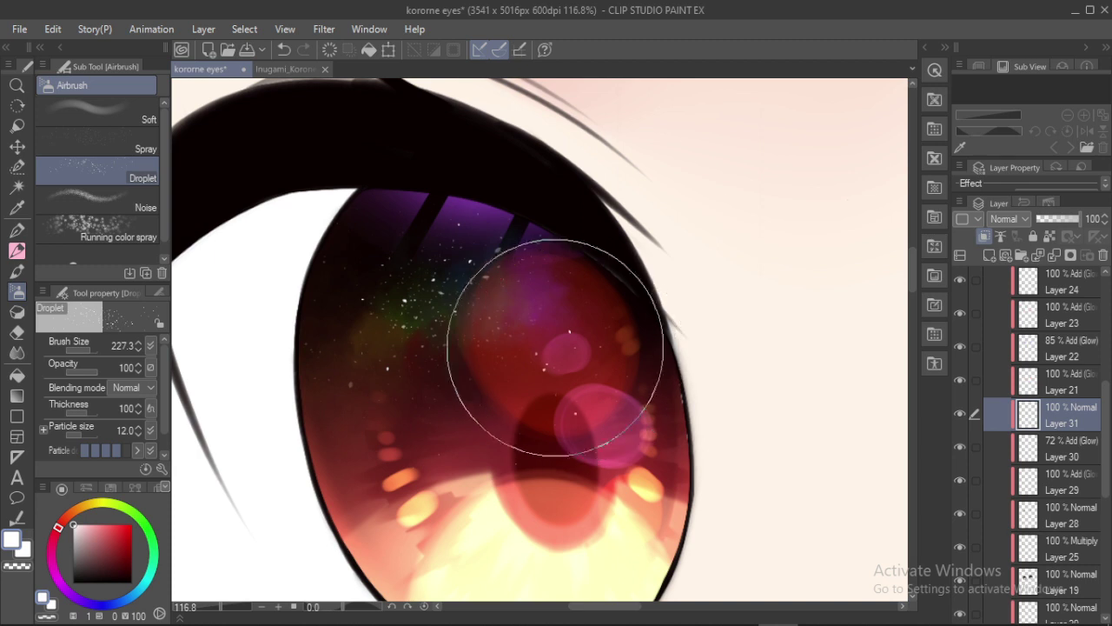
Create another layer and draw thin crossing white light rays through the brightest speckles with the G-pen at size 2
click(1004, 252)
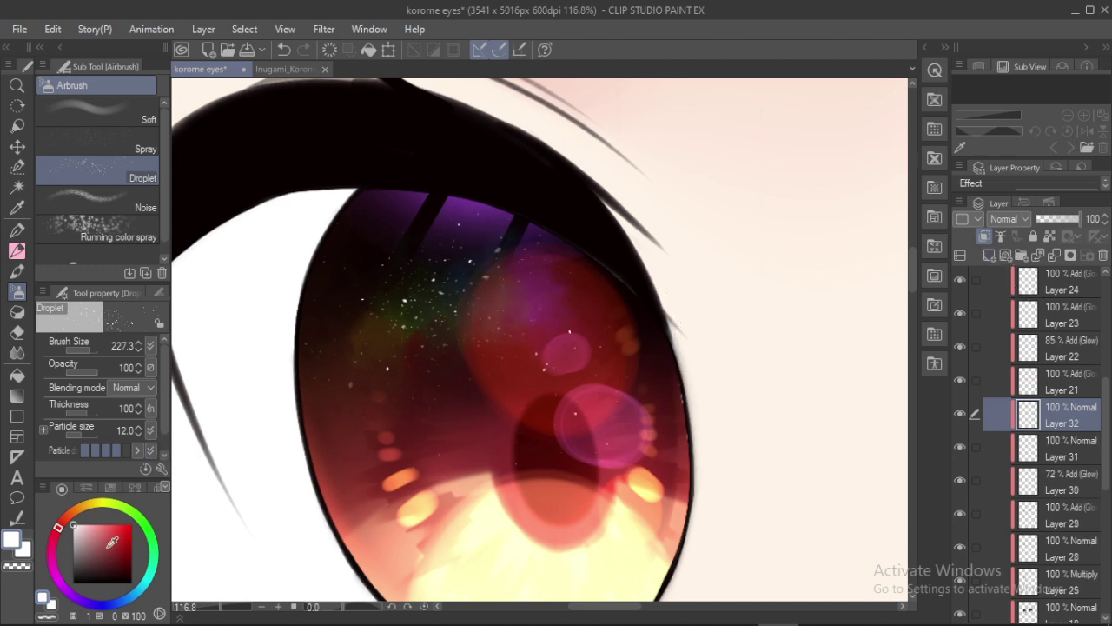
key(p)
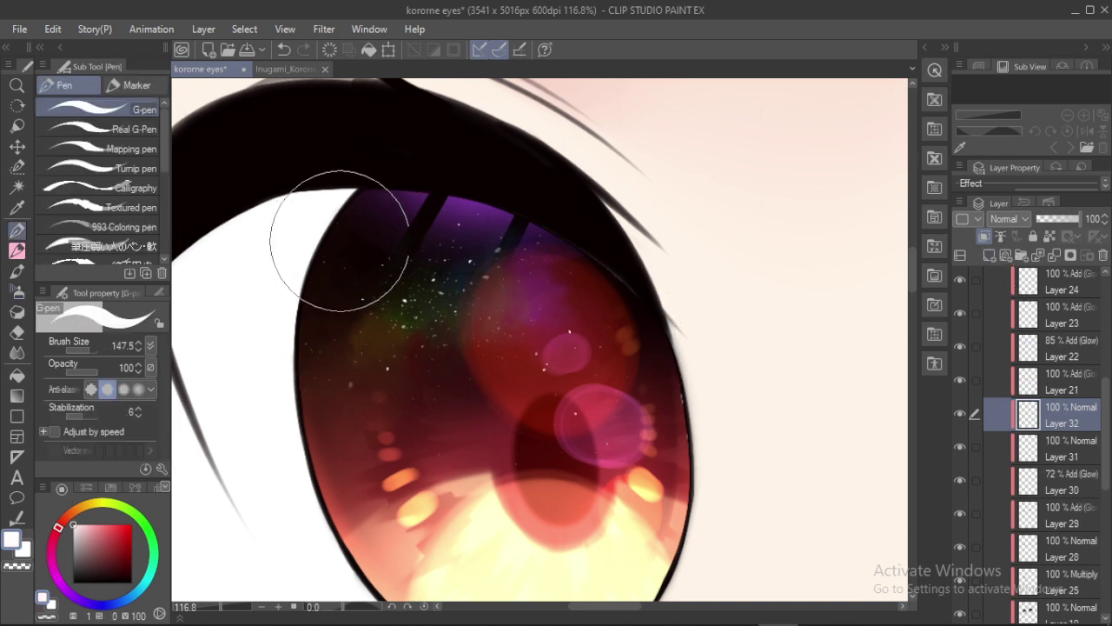
drag(413, 268, 365, 249)
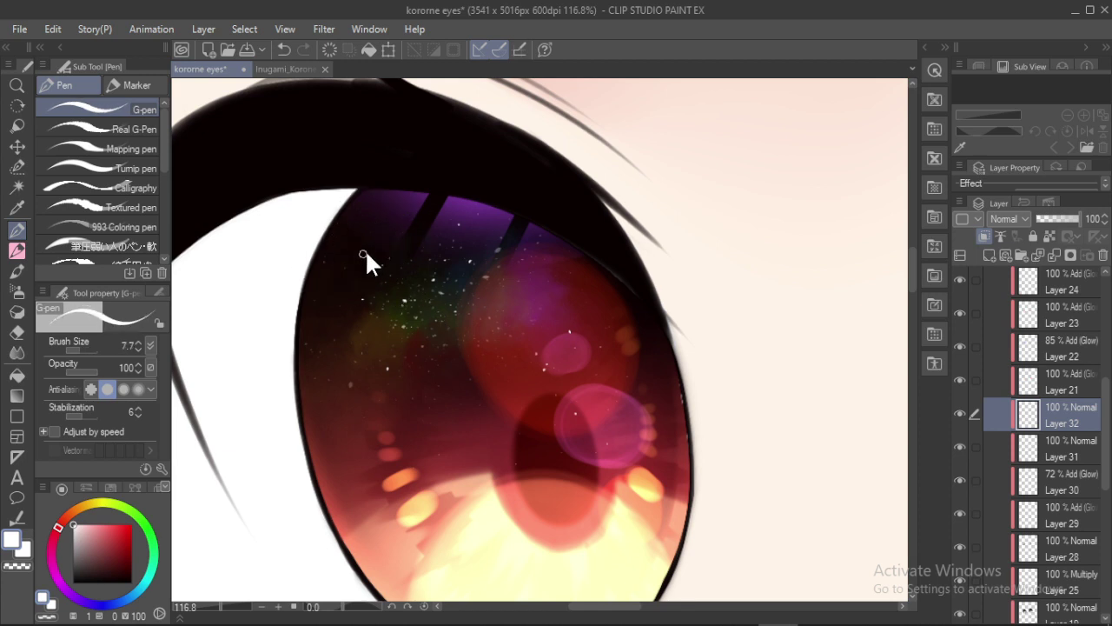
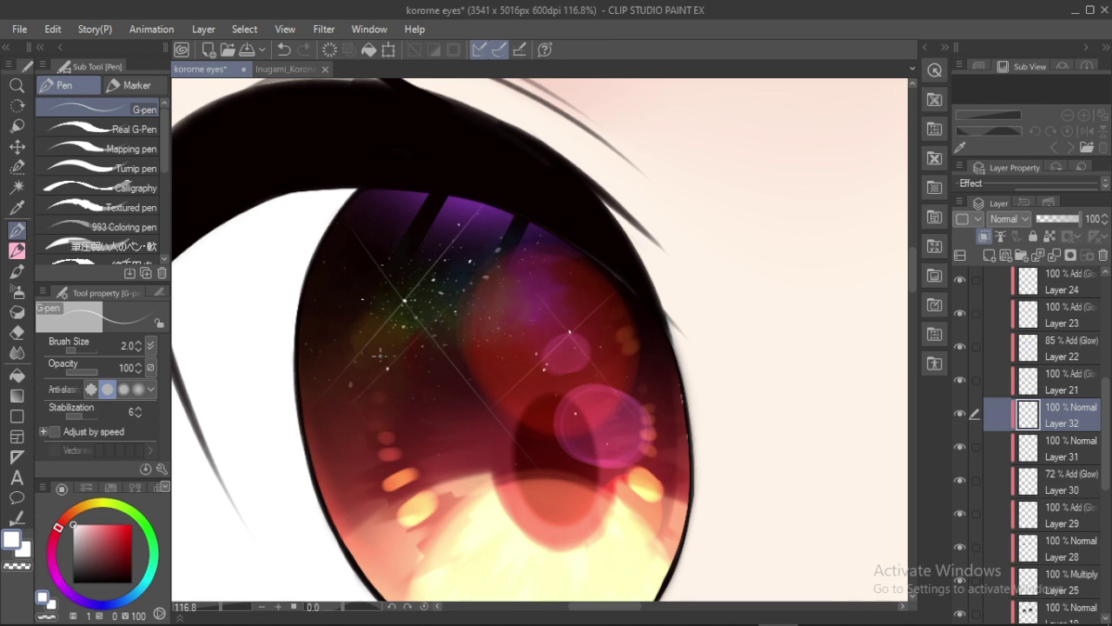
scroll(427, 367, down, 2)
scroll(428, 367, up, 5)
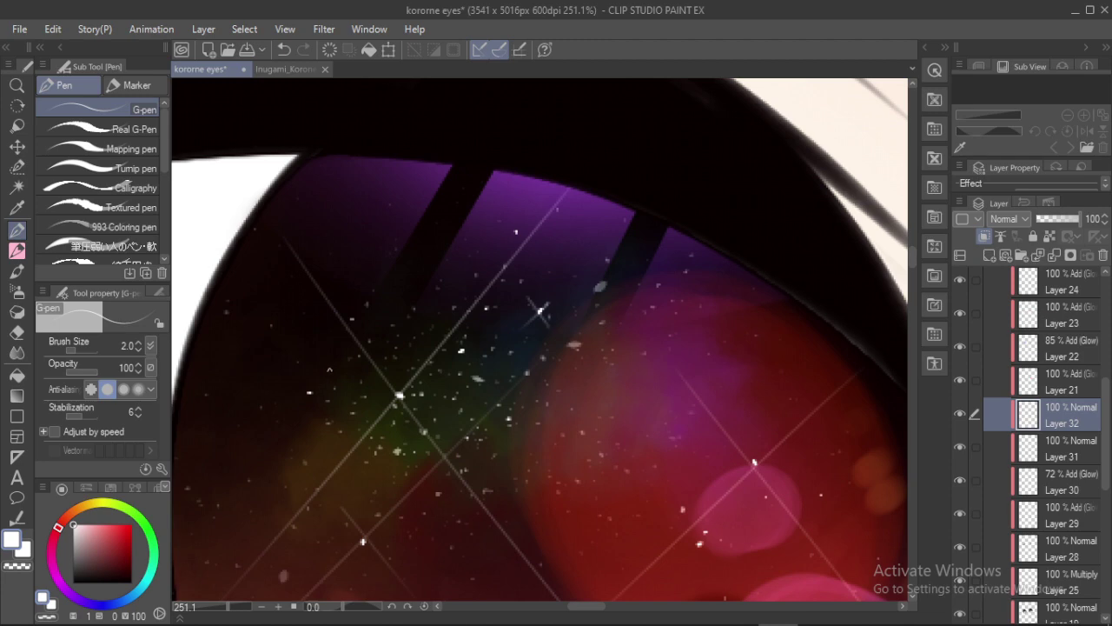
scroll(428, 252, down, 8)
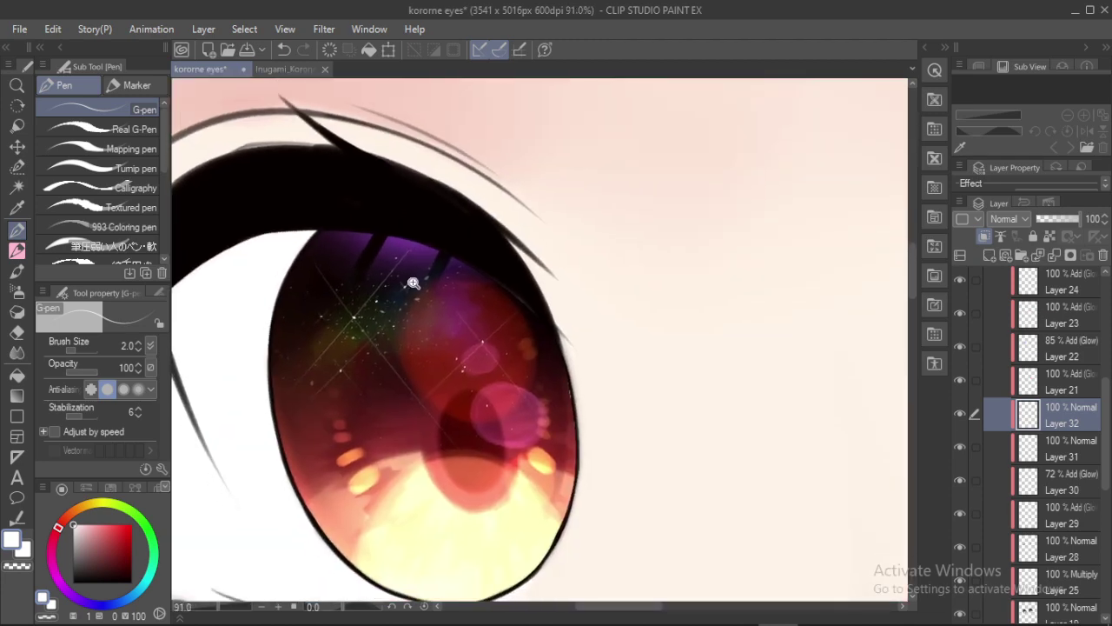
scroll(428, 252, up, 3)
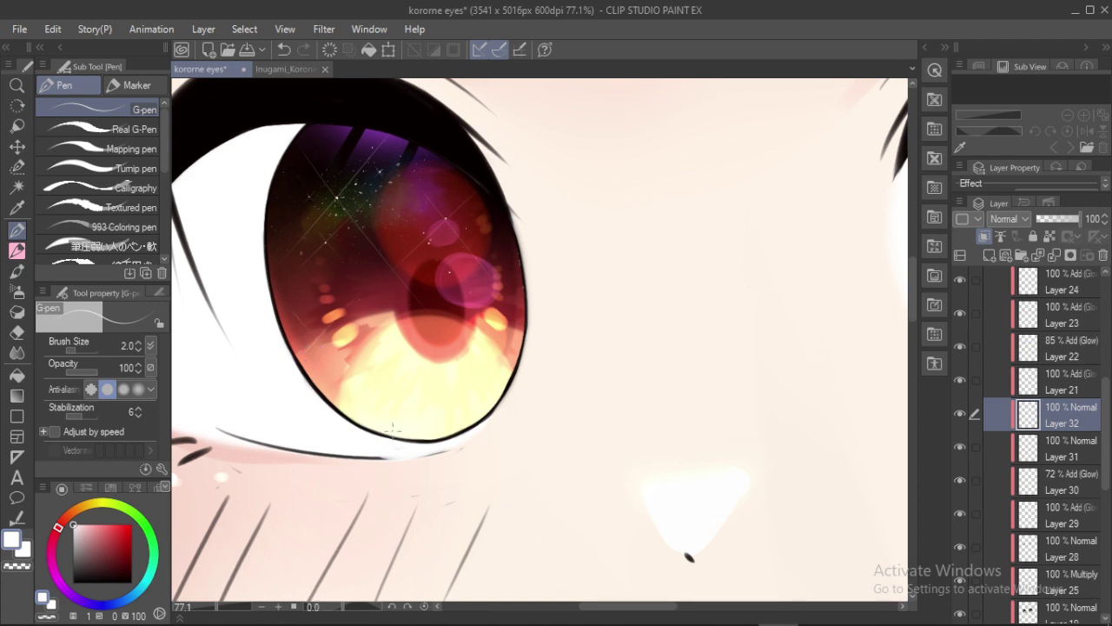
scroll(393, 427, up, 3)
scroll(466, 352, up, 8)
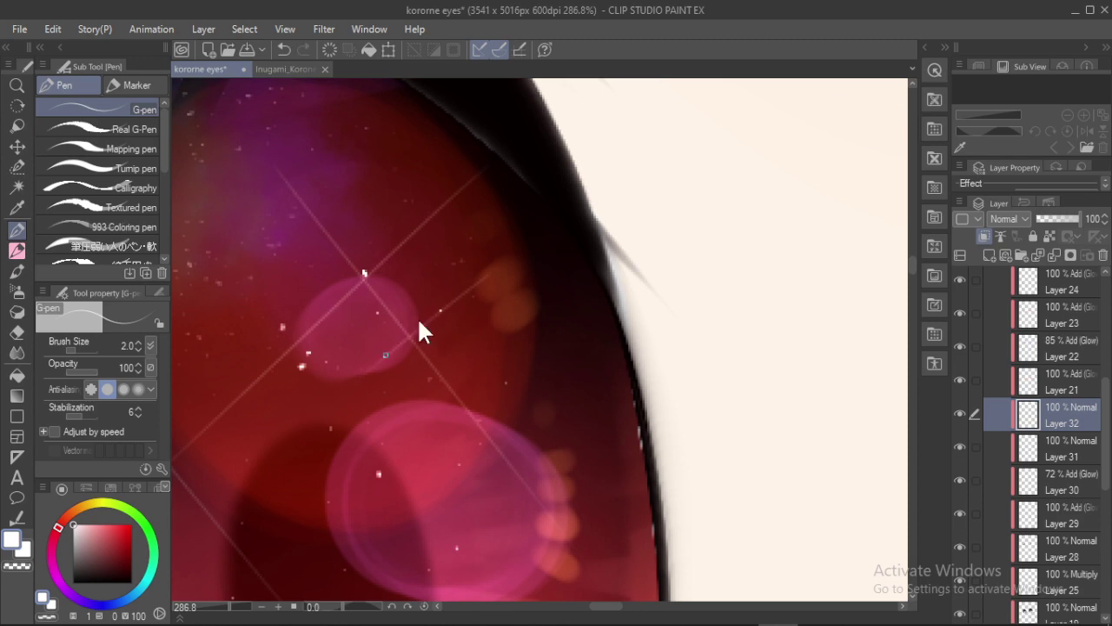
scroll(419, 330, down, 8)
drag(425, 275, 434, 274)
drag(509, 332, 599, 367)
scroll(567, 405, up, 2)
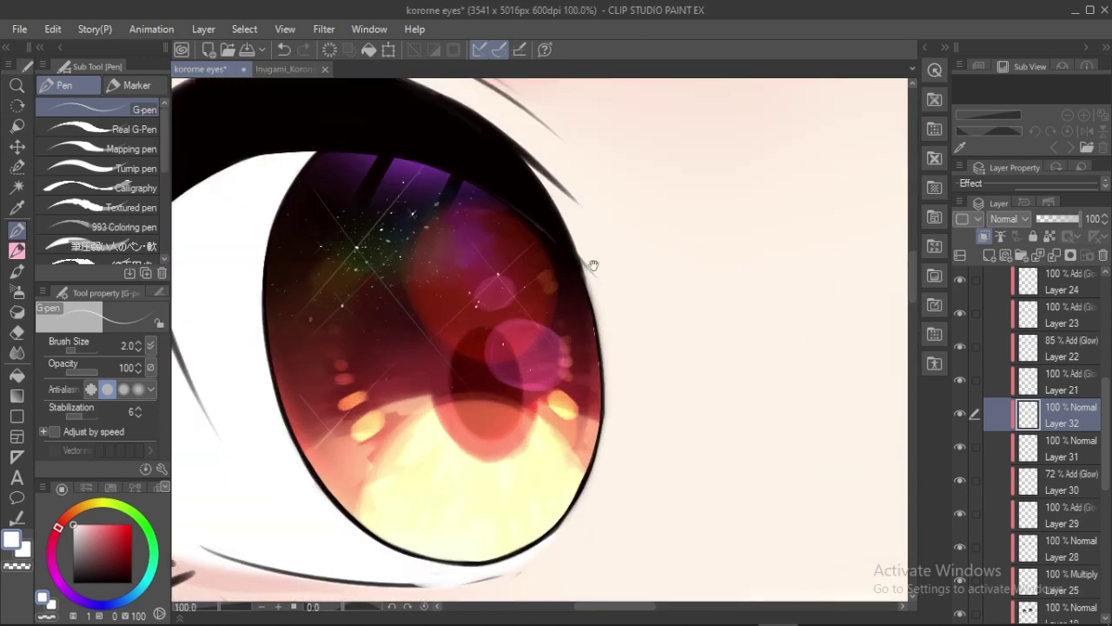
Examine the sparkle effect from a distance and compare the finished iris with the other eye
scroll(1108, 398, up, 3)
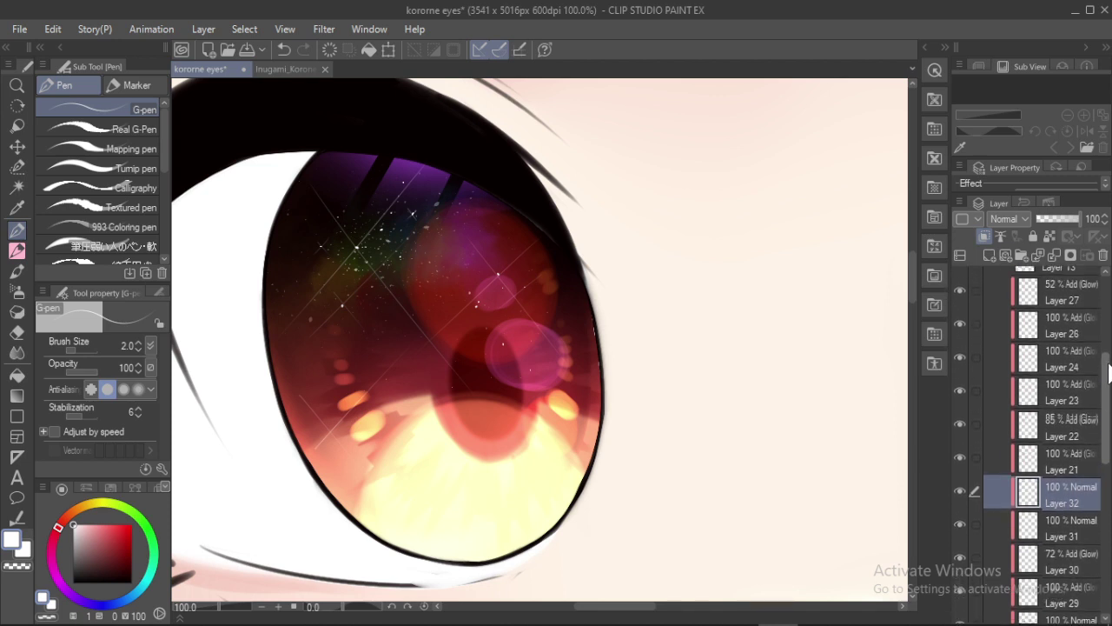
scroll(660, 372, down, 1)
drag(660, 370, 662, 347)
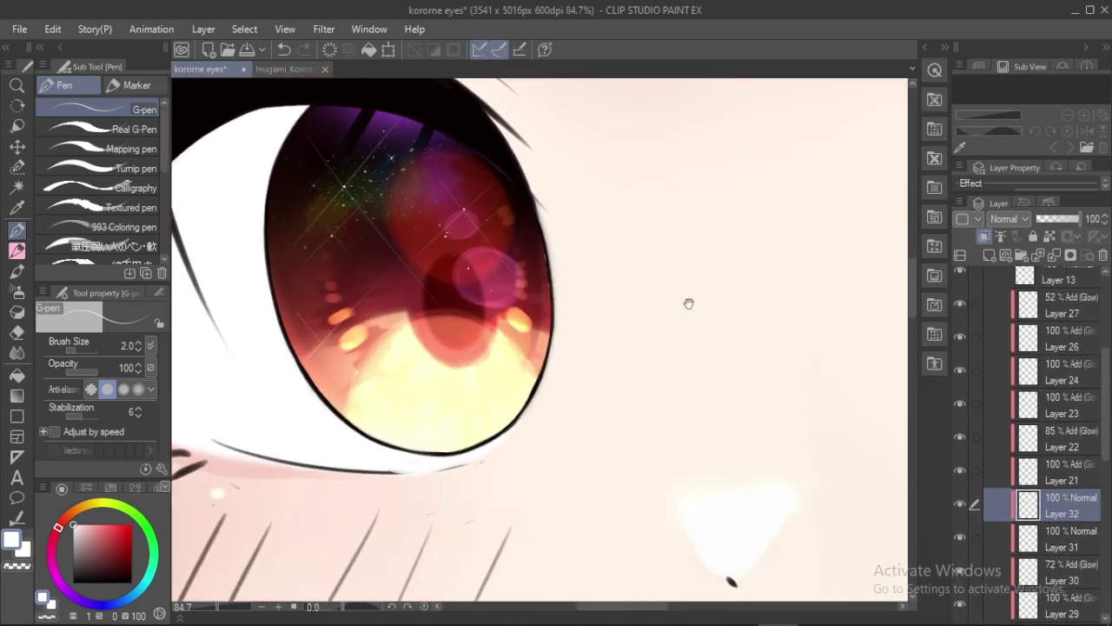
scroll(682, 390, down, 3)
drag(688, 303, 543, 338)
scroll(628, 321, down, 2)
scroll(571, 304, up, 2)
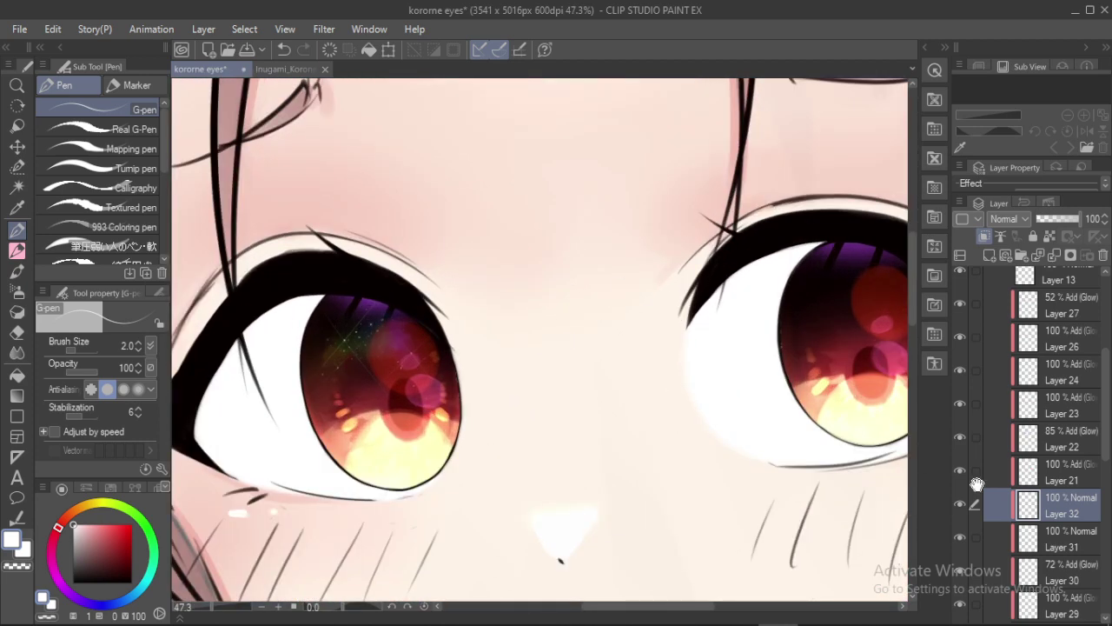
drag(799, 395, 682, 348)
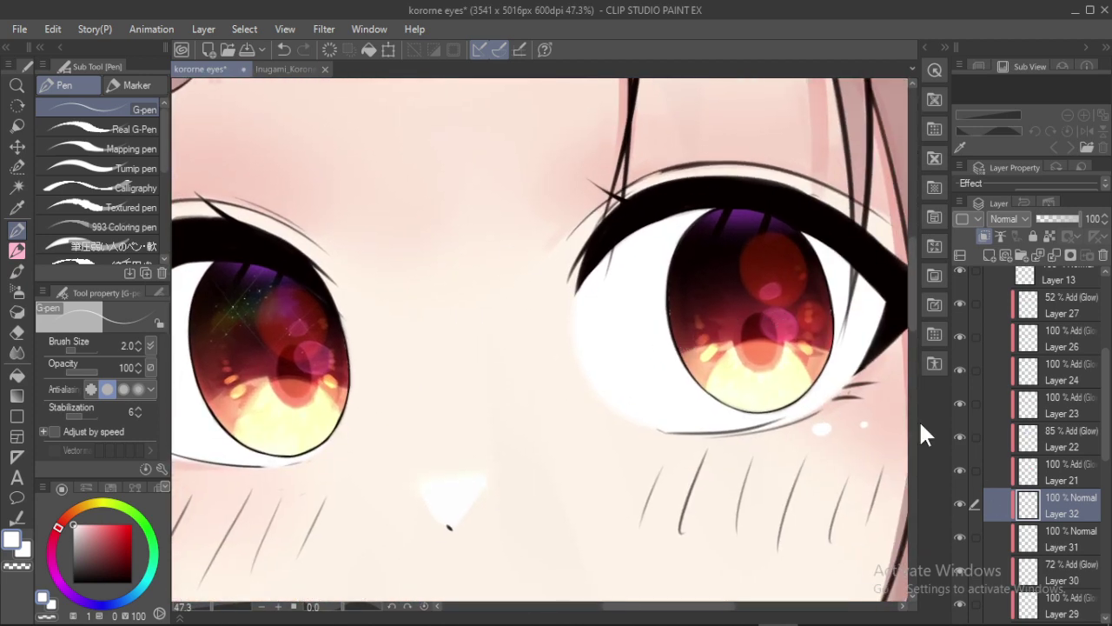
scroll(1090, 469, down, 4)
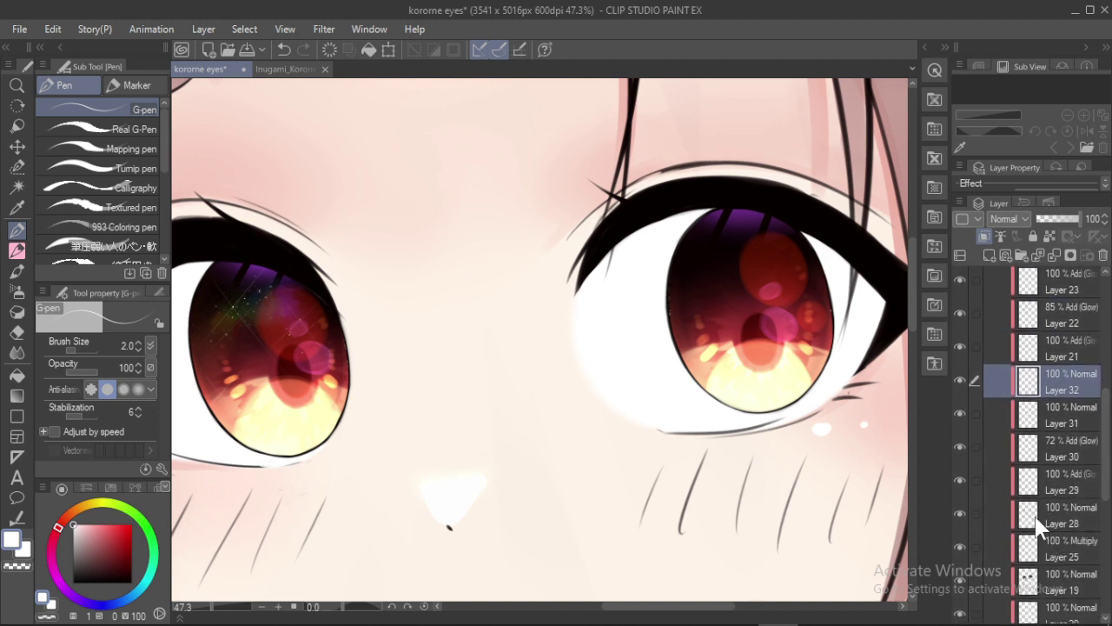
Create a new layer above Layer 28 and set its blending mode to Add (Glow)
click(1036, 517)
click(960, 513)
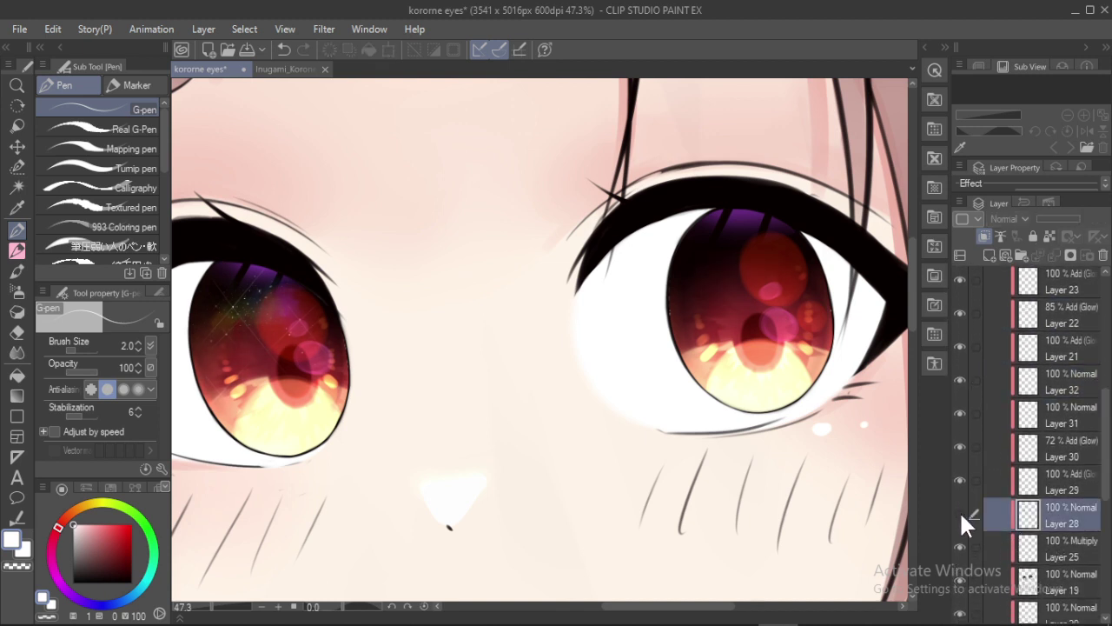
click(960, 512)
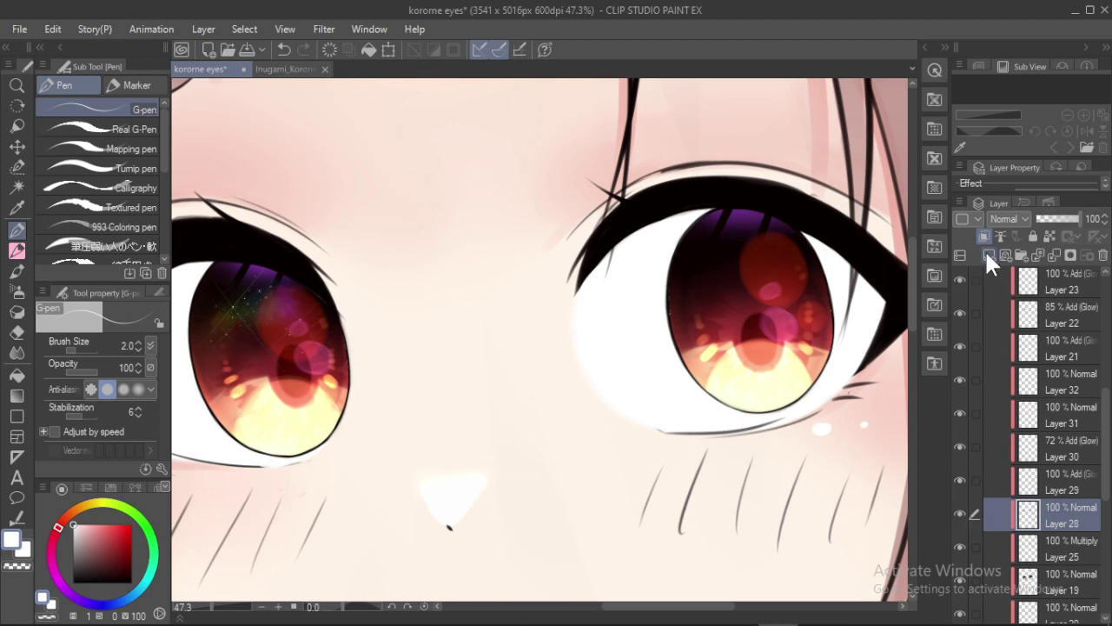
click(1007, 219)
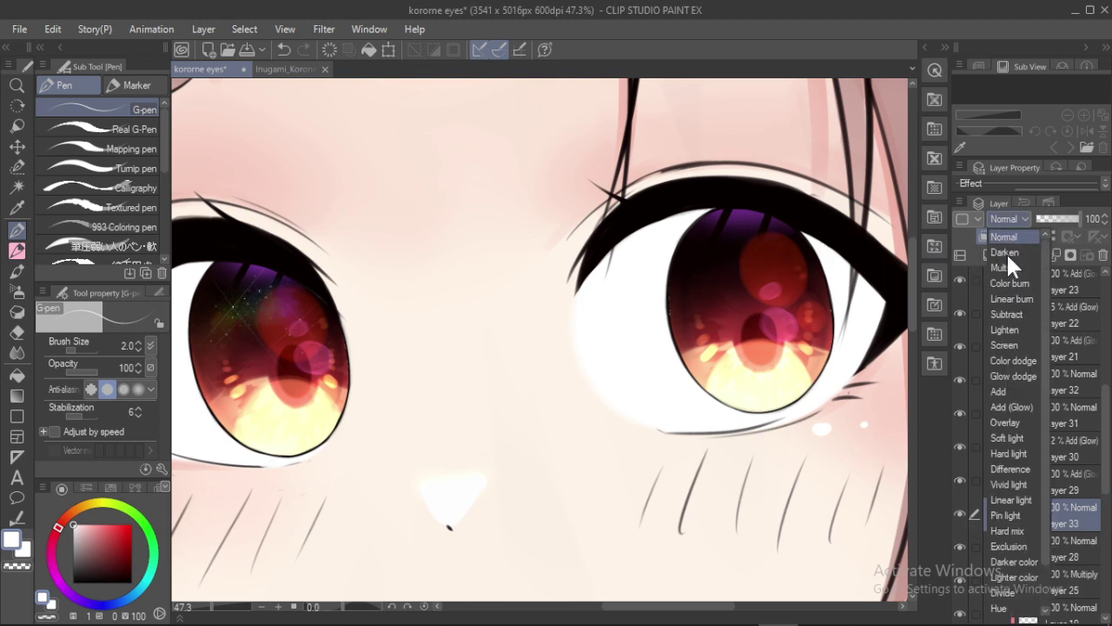
click(1007, 403)
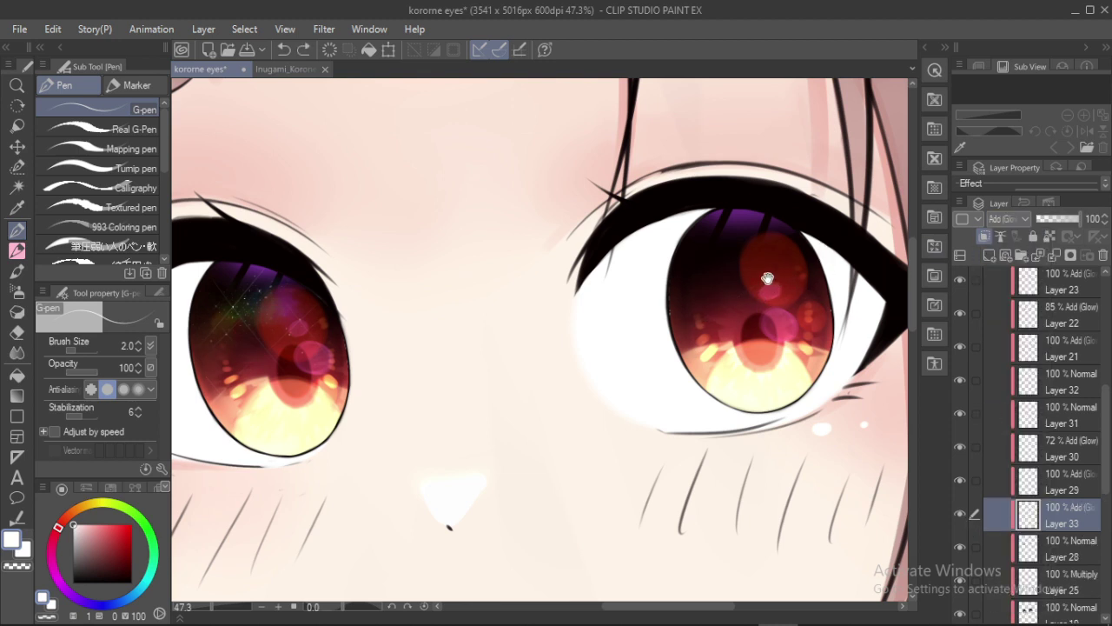
Paint a bright green patch on the upper iris of the other eye with the Watercolor brush at size 102.1
scroll(767, 277, up, 5)
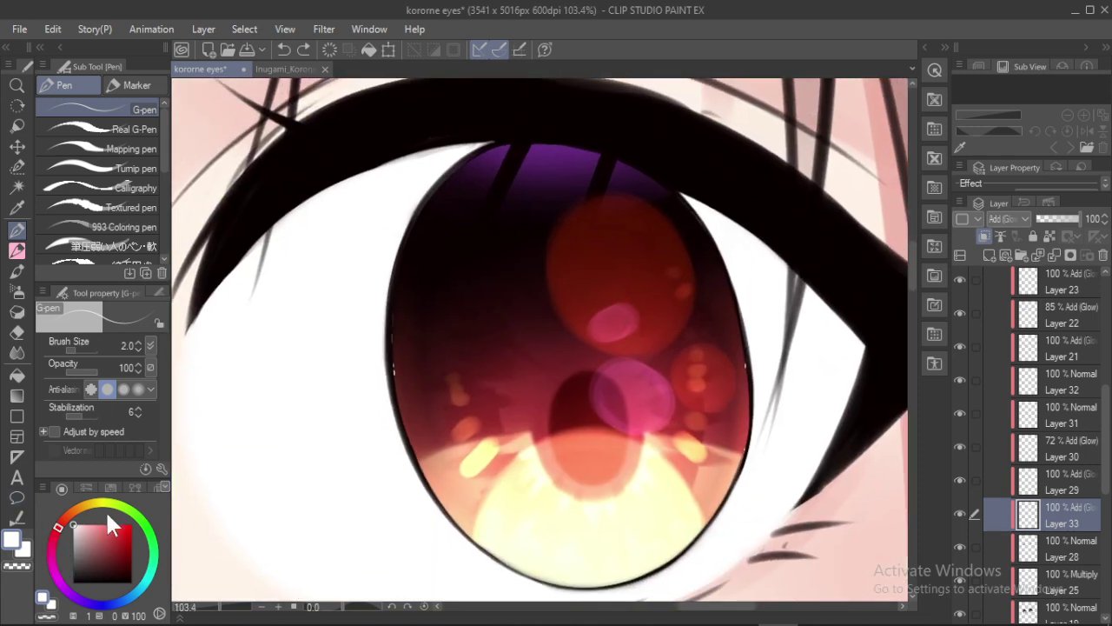
click(136, 515)
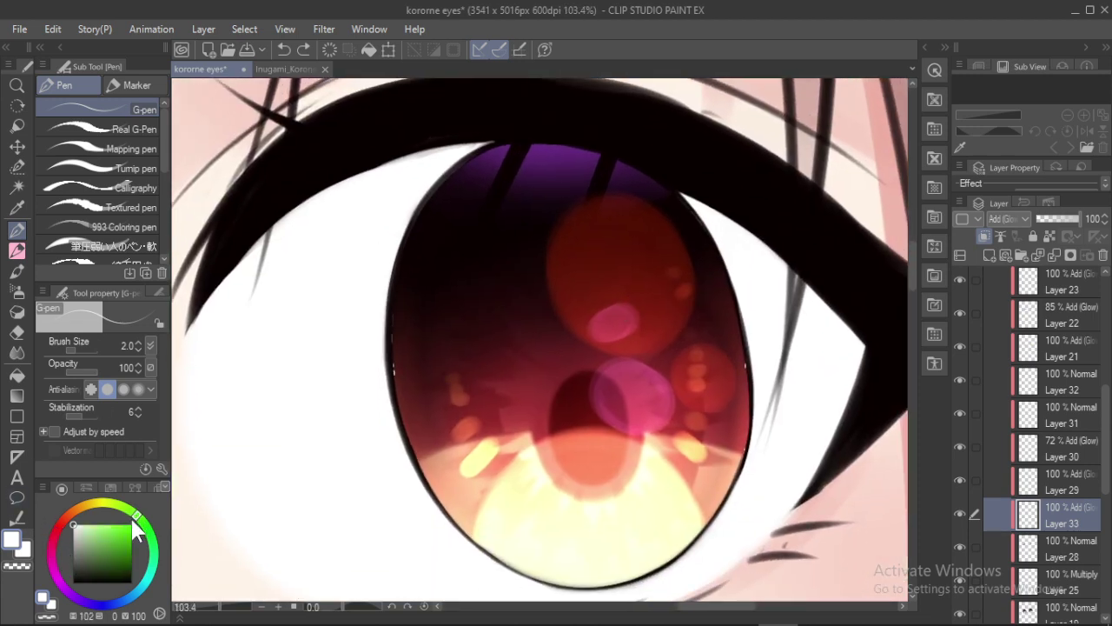
click(126, 524)
key(b)
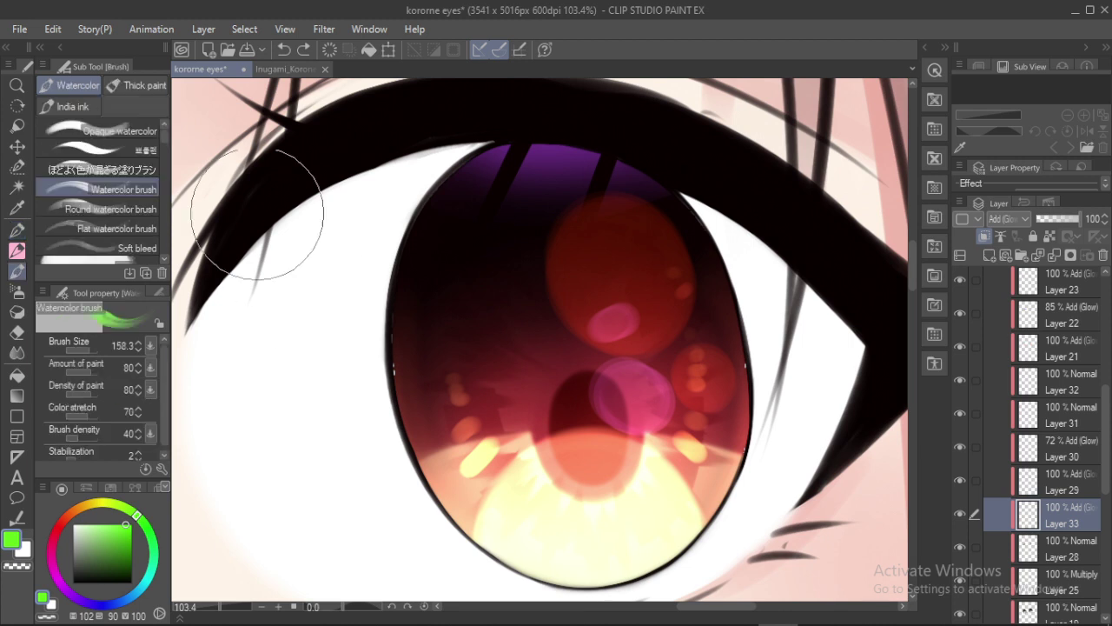
drag(511, 281, 452, 287)
mouse_move(448, 288)
mouse_down()
mouse_move(490, 266)
mouse_move(484, 279)
mouse_move(494, 228)
mouse_up()
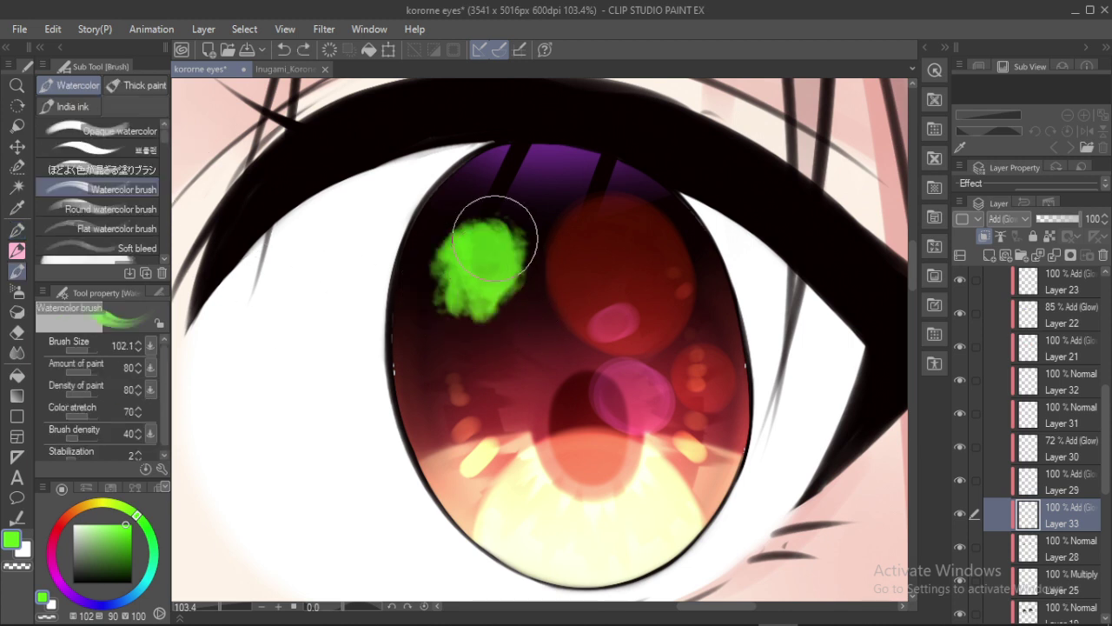
key(bracketleft)
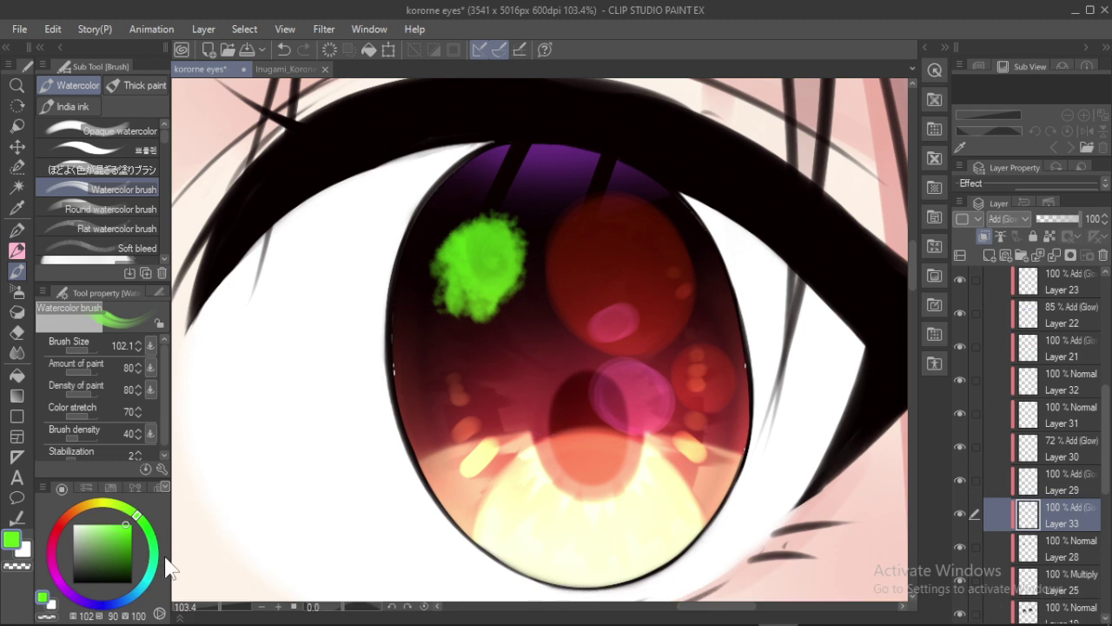
Continue the rainbow arc across the upper iris with adjoining blue, purple and pink patches
drag(149, 589, 129, 597)
mouse_move(539, 226)
mouse_down()
mouse_move(547, 258)
mouse_move(564, 231)
mouse_move(579, 236)
mouse_move(553, 214)
mouse_move(586, 239)
mouse_up()
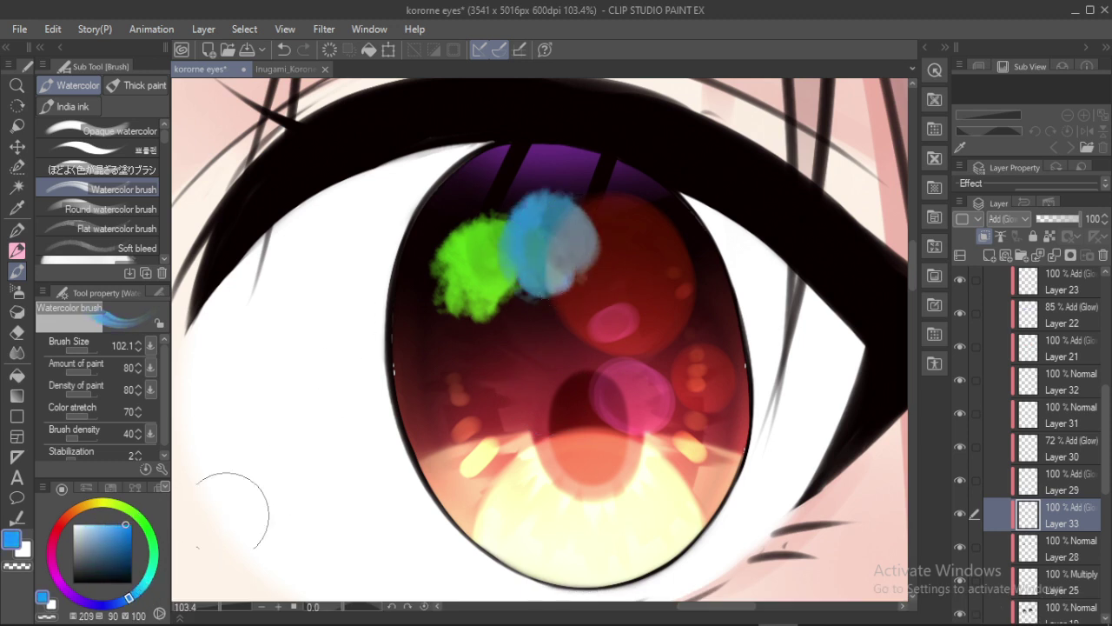
click(107, 606)
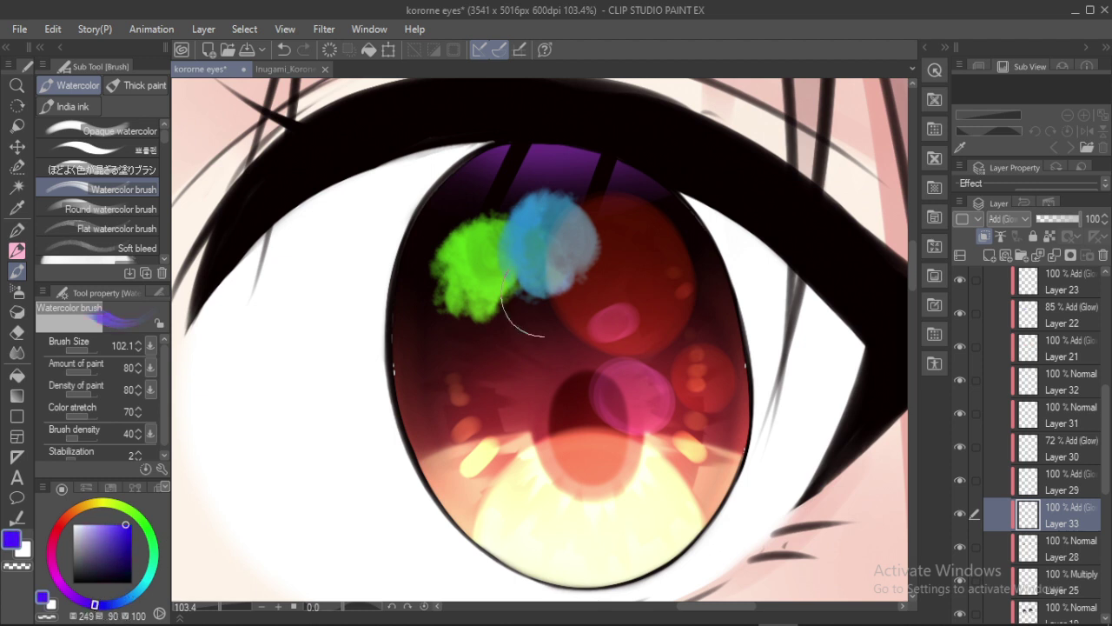
mouse_move(539, 299)
mouse_down()
mouse_move(613, 232)
mouse_move(633, 241)
mouse_move(615, 255)
mouse_up()
click(82, 598)
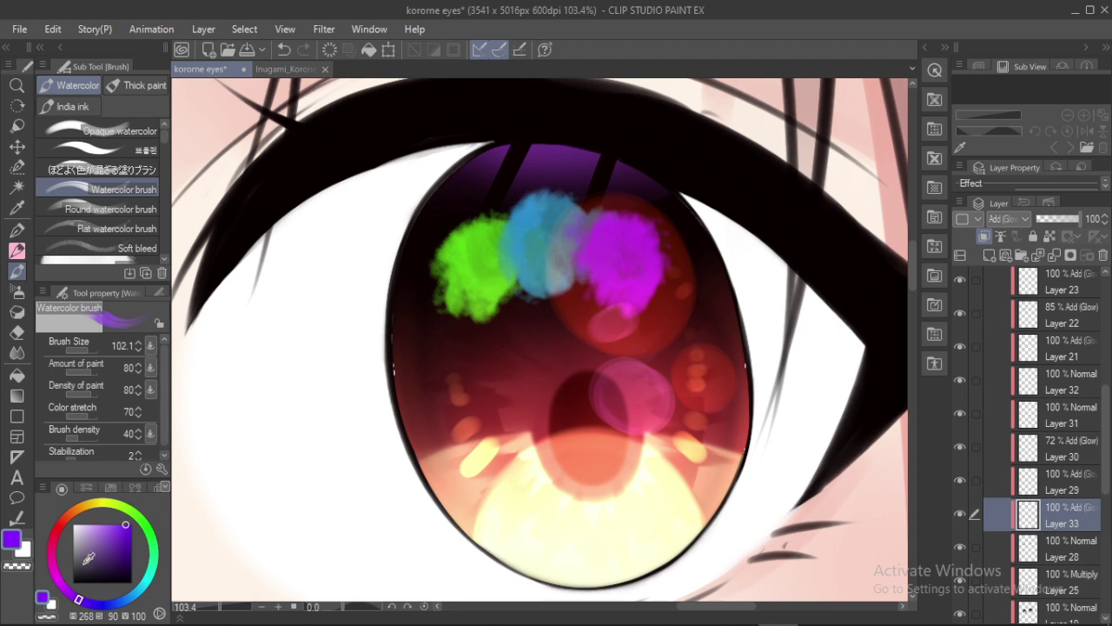
click(52, 547)
drag(662, 300, 678, 308)
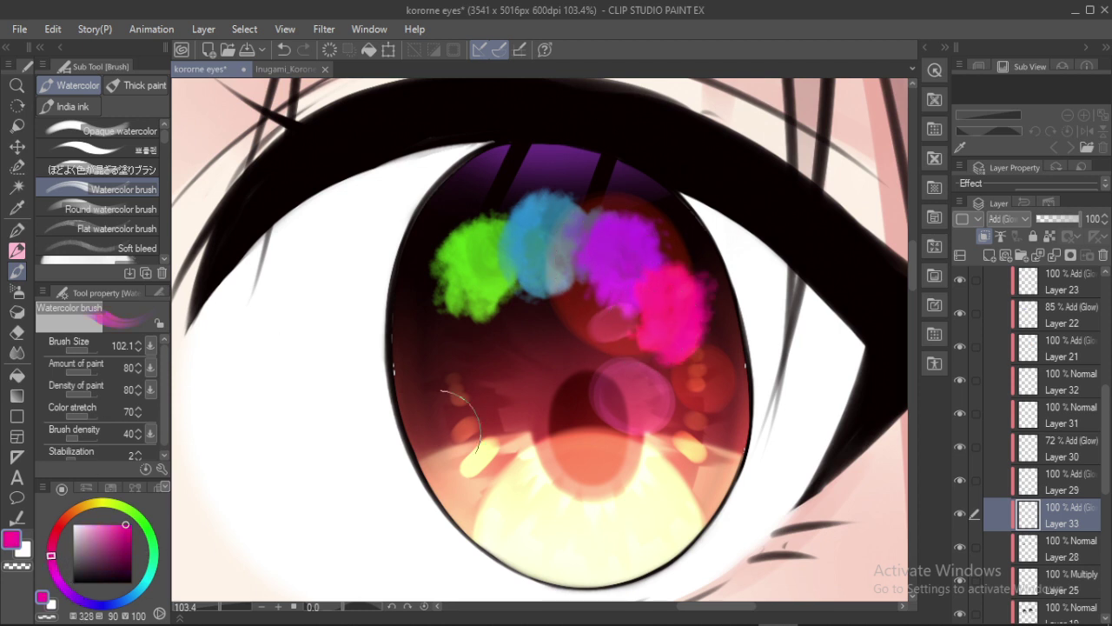
Extend the rainbow arc below the green patch with adjoining yellow and red Watercolor patches
click(63, 520)
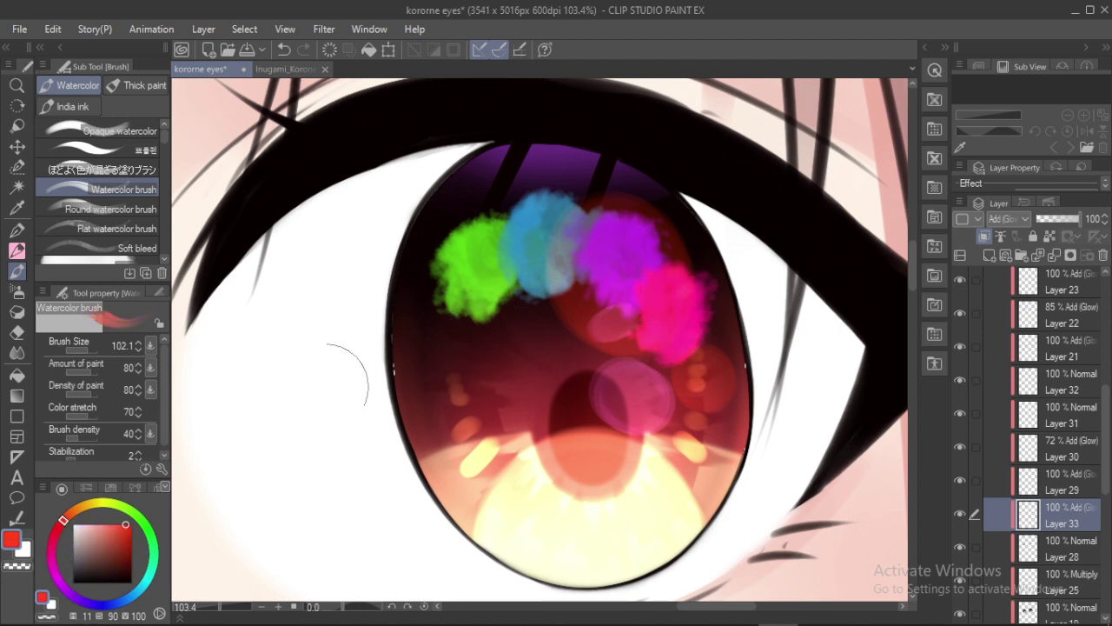
click(105, 502)
drag(462, 323, 473, 347)
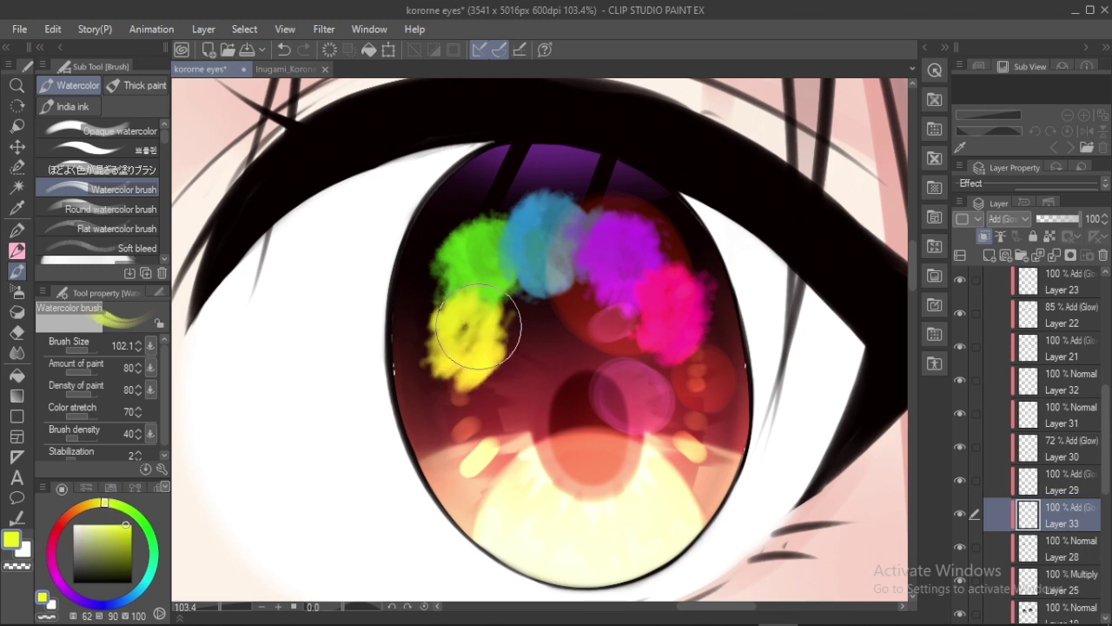
click(61, 524)
drag(532, 318, 519, 351)
key(ctrl+z)
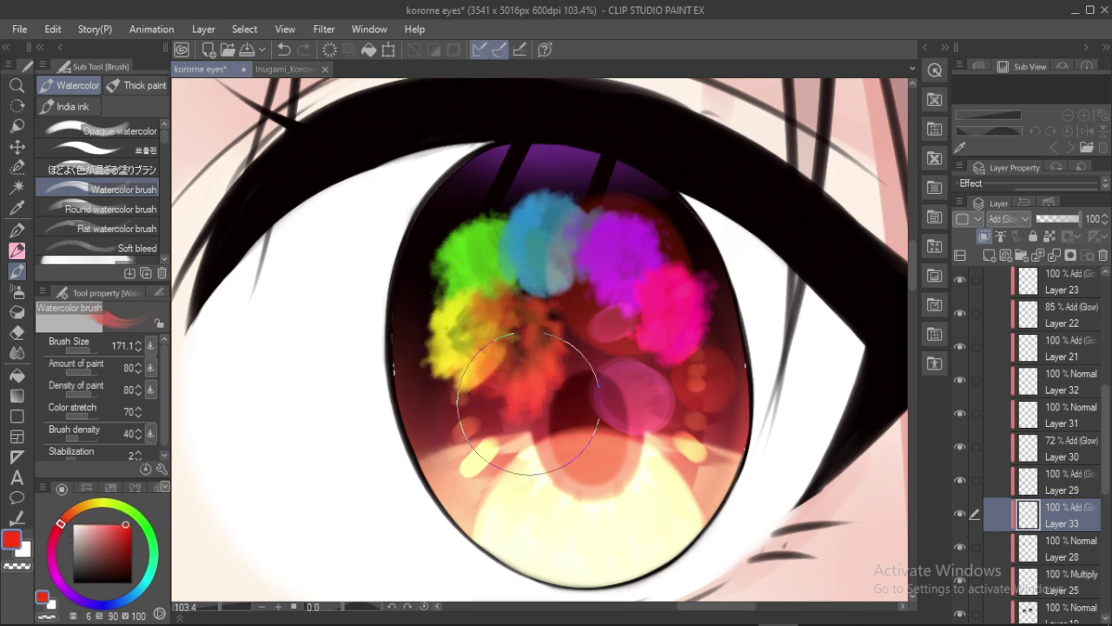
Thin and blend the rainbow patches into a soft haze using the Watercolor brush with transparent colour at size 171.1
key(k)
key(b)
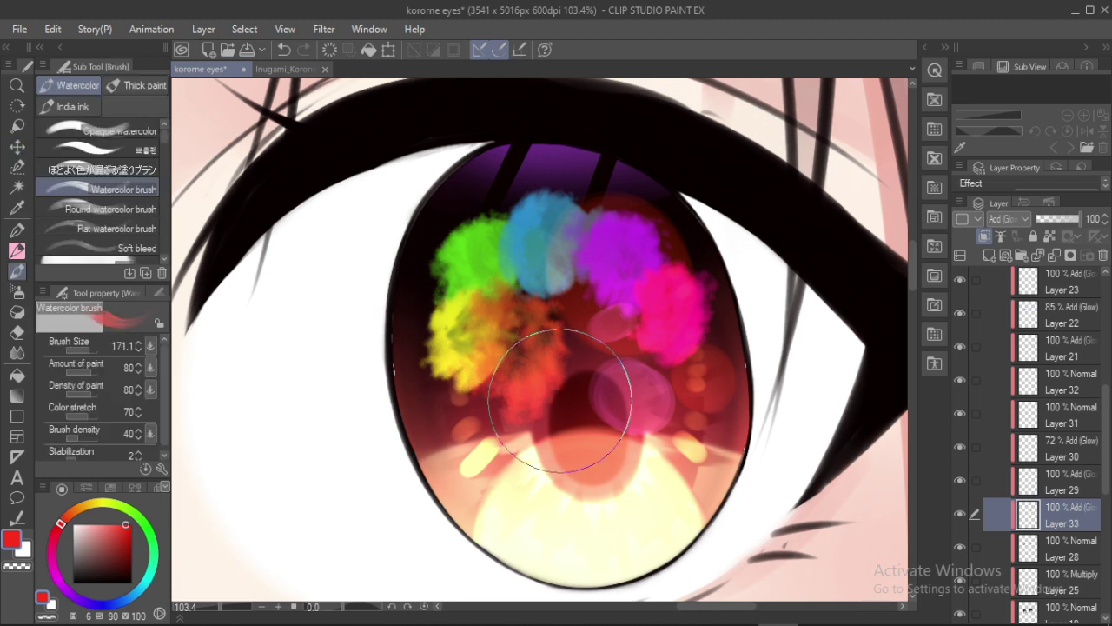
mouse_move(551, 408)
mouse_down()
mouse_move(604, 351)
mouse_move(640, 375)
mouse_move(600, 321)
mouse_move(576, 322)
mouse_move(620, 319)
mouse_move(546, 296)
mouse_move(513, 313)
mouse_move(521, 351)
mouse_move(470, 394)
mouse_move(421, 363)
mouse_move(428, 324)
mouse_move(418, 293)
mouse_move(459, 210)
mouse_move(450, 220)
mouse_move(546, 172)
mouse_move(575, 175)
mouse_move(532, 151)
mouse_move(444, 188)
mouse_move(399, 241)
mouse_move(613, 189)
mouse_move(597, 176)
mouse_move(615, 172)
mouse_move(664, 209)
mouse_move(673, 232)
mouse_move(654, 189)
mouse_move(690, 233)
mouse_move(685, 254)
mouse_move(708, 302)
mouse_move(714, 268)
mouse_move(704, 379)
mouse_move(671, 417)
mouse_move(663, 455)
mouse_move(606, 448)
mouse_move(510, 405)
mouse_move(429, 413)
mouse_move(377, 339)
mouse_move(352, 404)
mouse_up()
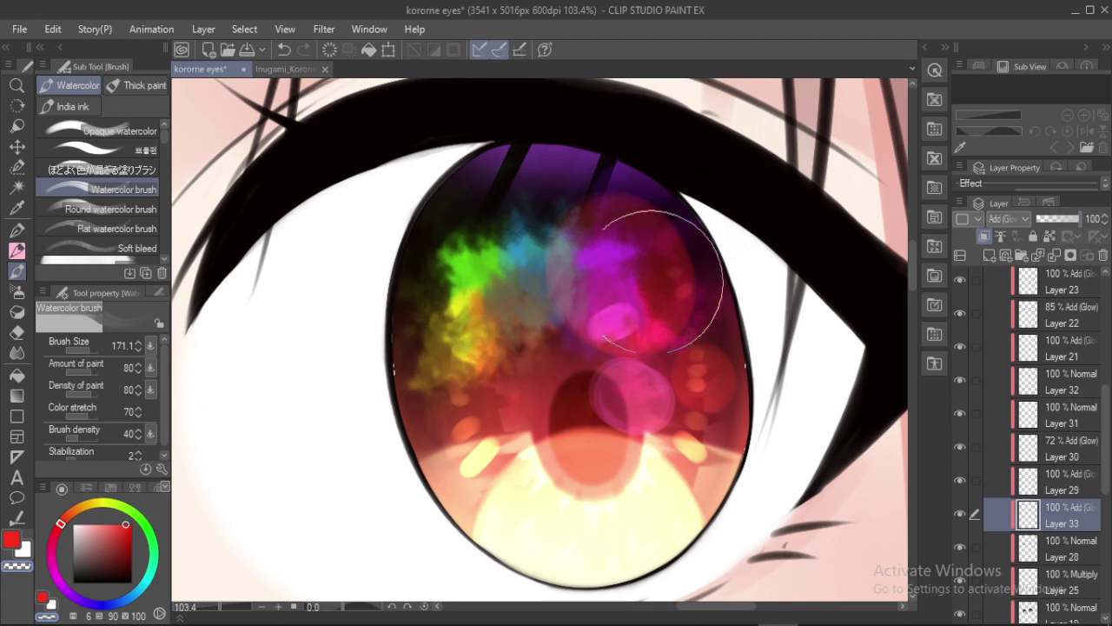
Fade the outer and lower parts of the rainbow haze with the Soft eraser at size 155.9
key(e)
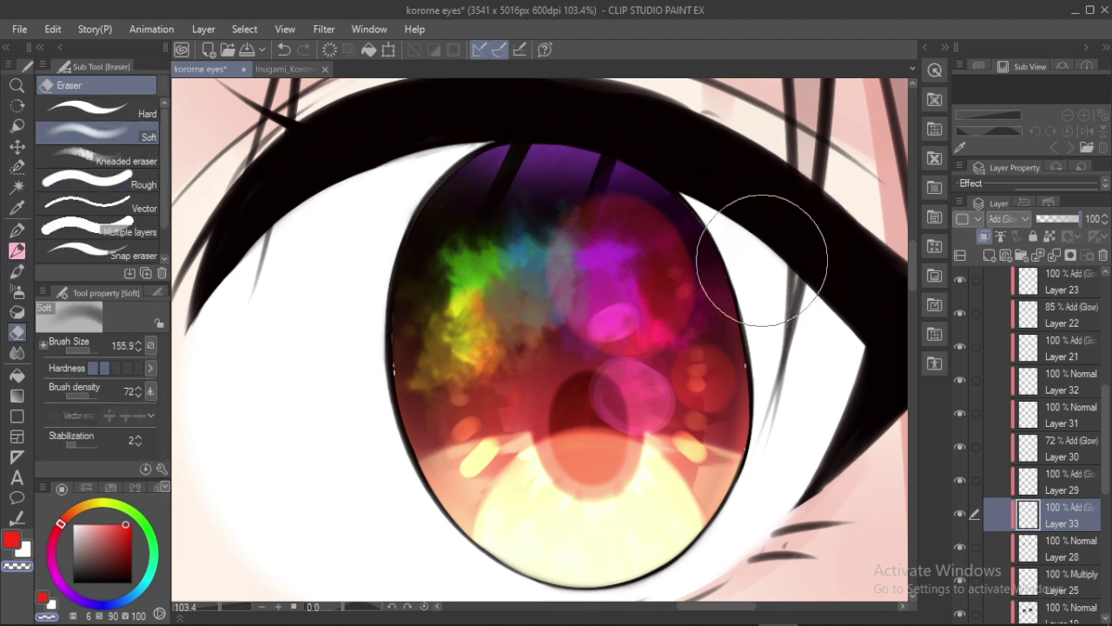
drag(521, 402, 347, 273)
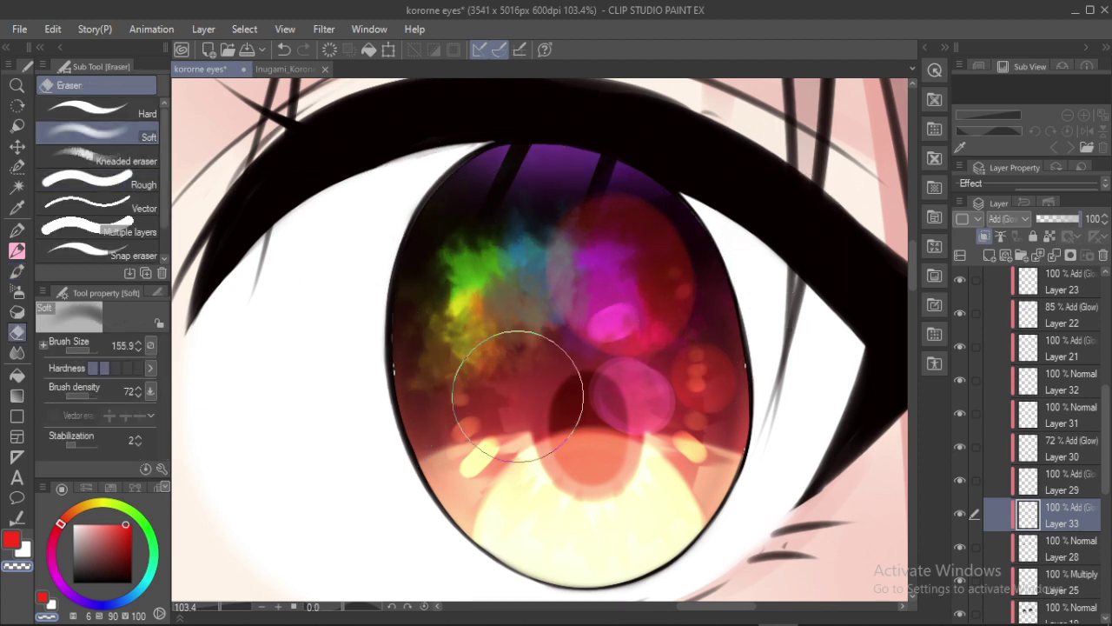
mouse_move(518, 396)
mouse_down()
mouse_move(537, 311)
mouse_move(495, 227)
mouse_move(634, 283)
mouse_up()
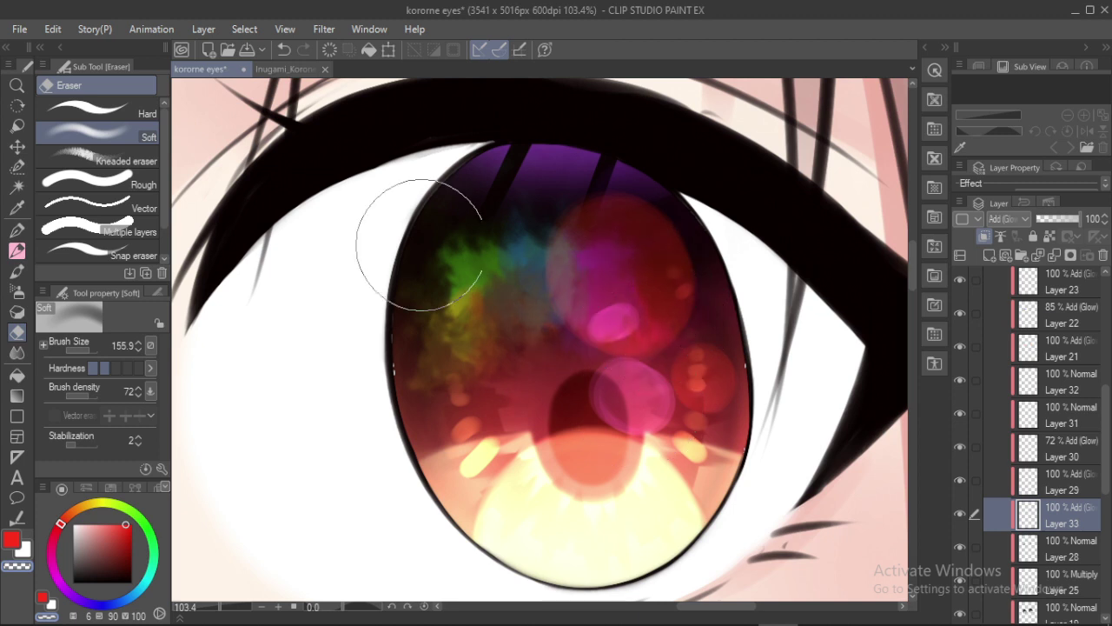
Lower the opacity of Layer 33 to 61%
click(1058, 220)
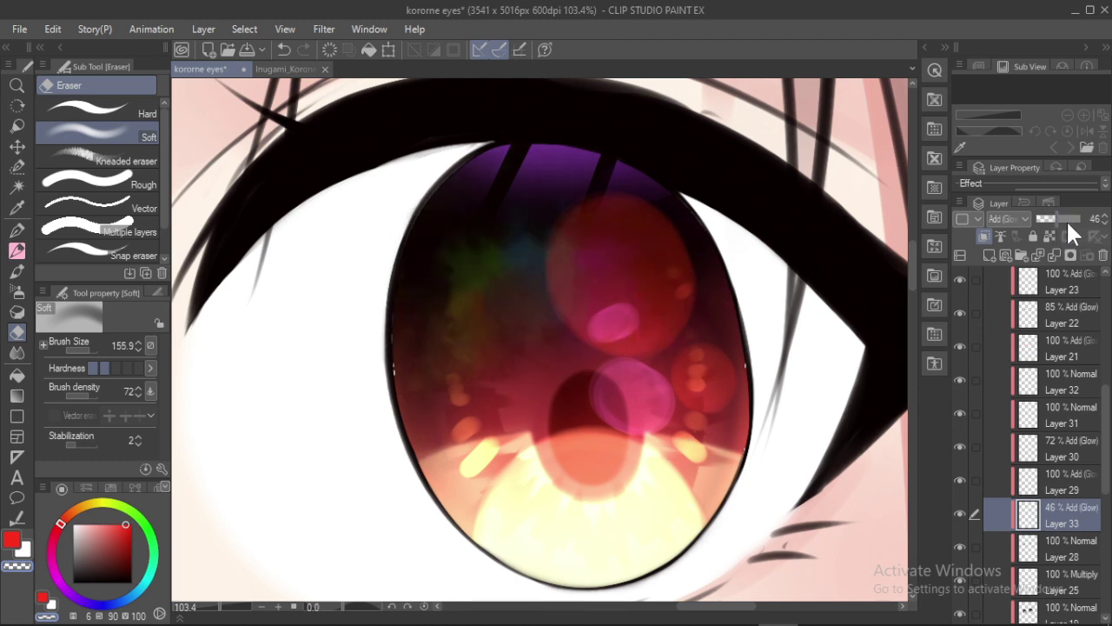
click(1065, 219)
click(1060, 219)
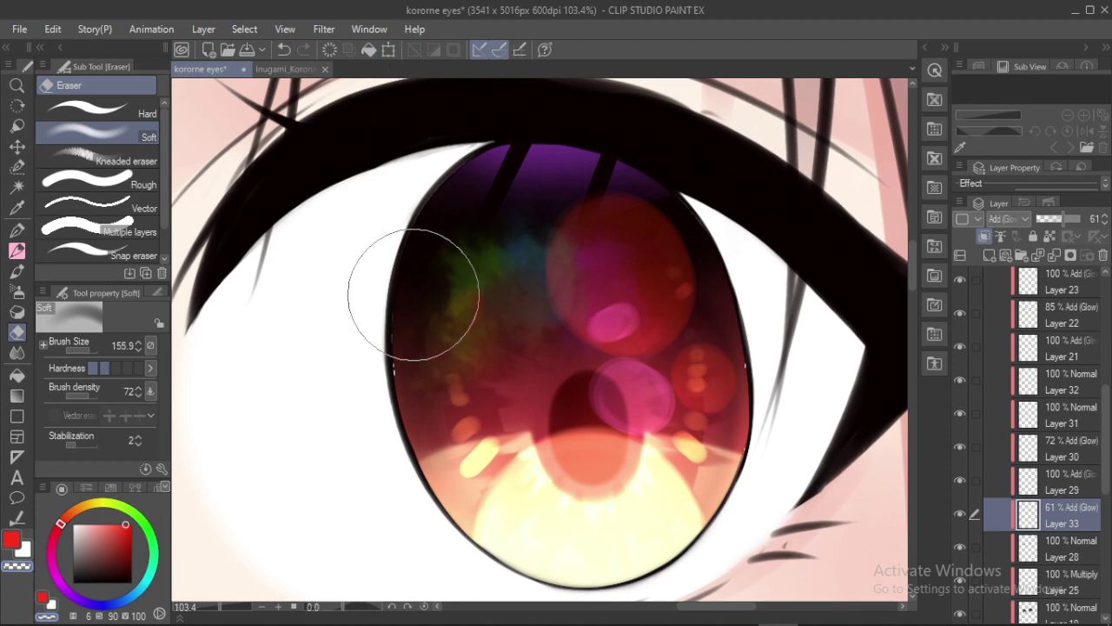
Soften the top of the rainbow glow with the transparent Watercolor brush and check the eye from farther away
key(b)
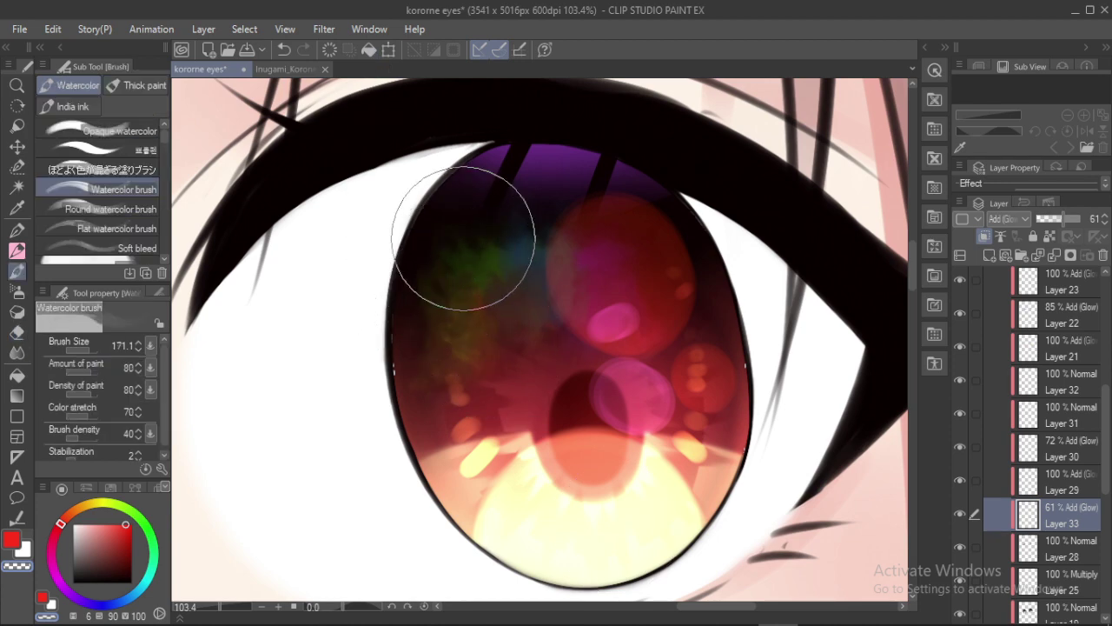
mouse_move(539, 183)
mouse_down()
mouse_move(521, 209)
mouse_move(794, 183)
mouse_move(590, 208)
mouse_up()
click(625, 216)
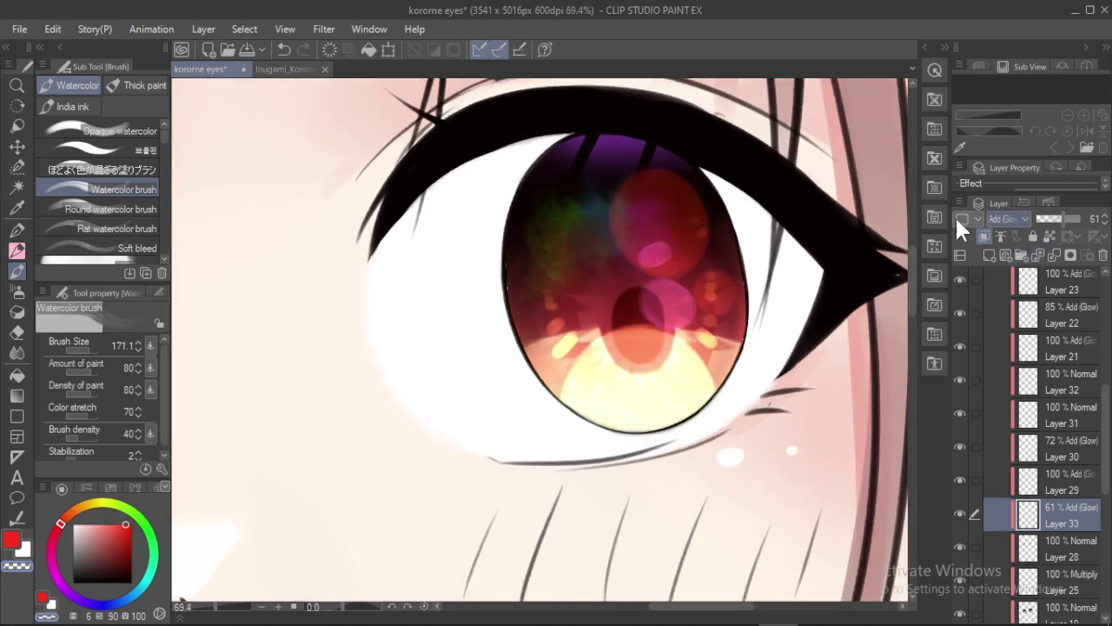
drag(597, 274, 961, 279)
drag(752, 320, 354, 391)
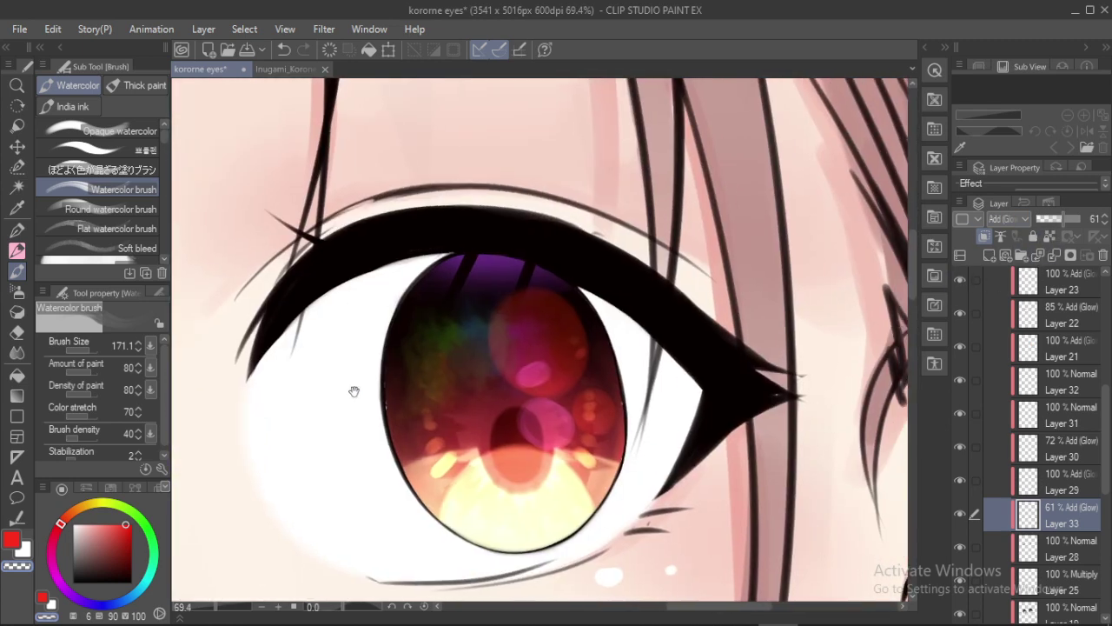
drag(451, 354, 550, 284)
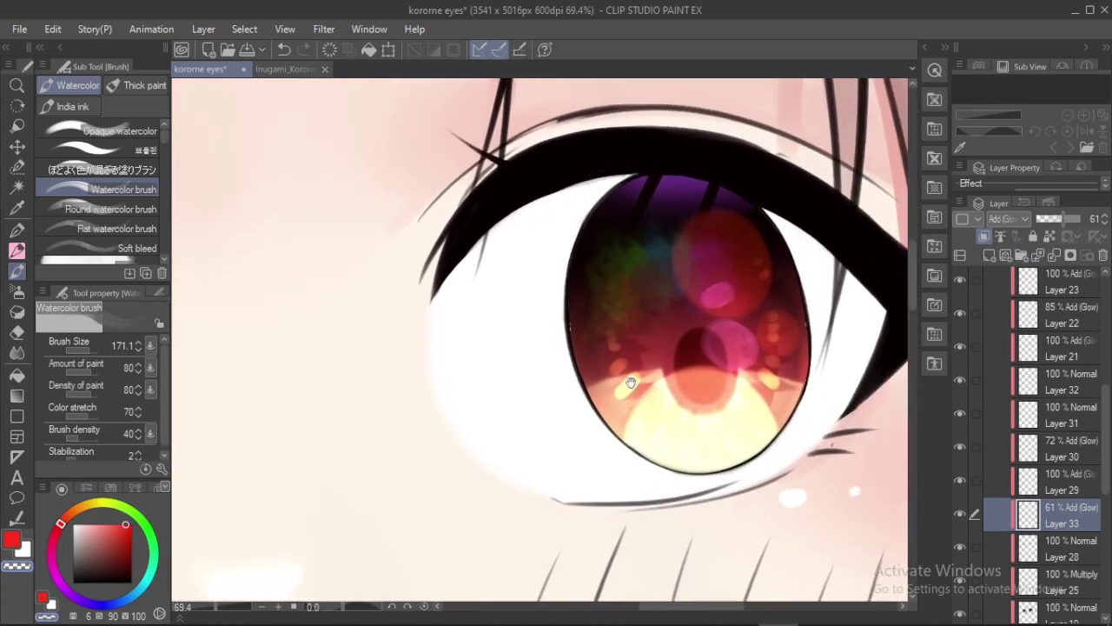
Undo the last stroke on Layer 33's rainbow glow, enlarge the Watercolor brush to 234.4 and review the iris
click(1045, 488)
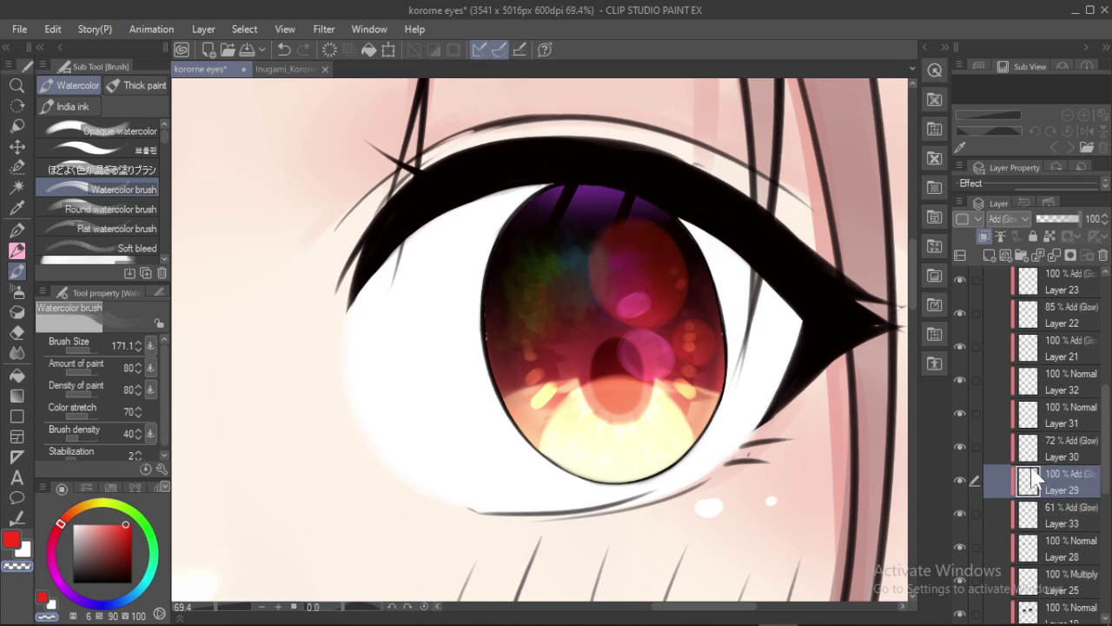
click(1039, 520)
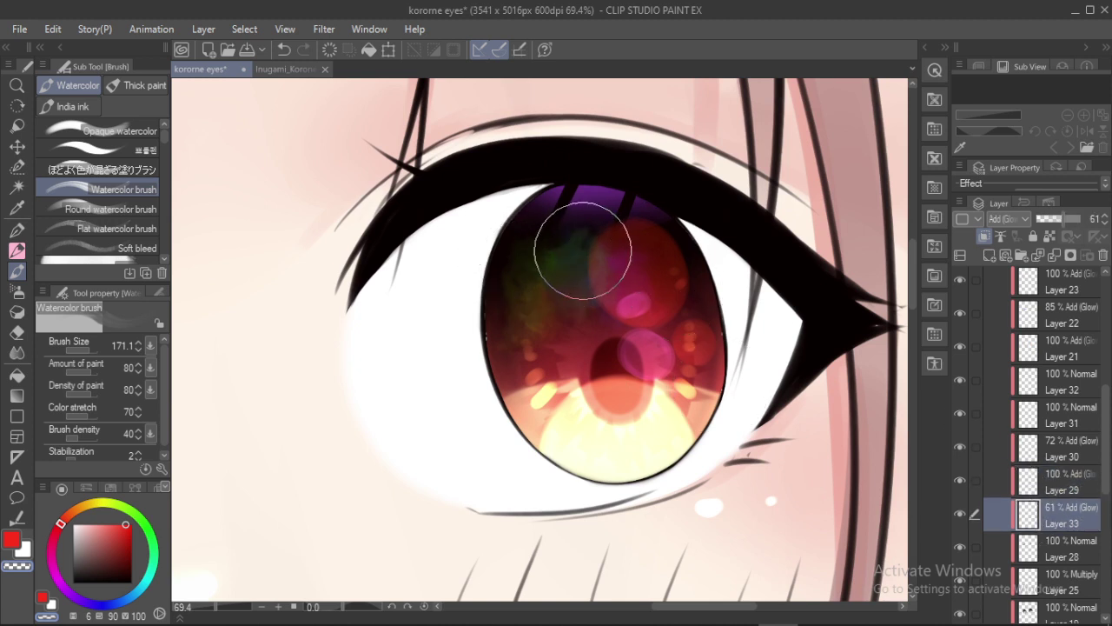
key(ctrl+z)
mouse_move(512, 258)
ctrl+alt+mouse_down()
mouse_move(560, 252)
mouse_move(558, 239)
ctrl+alt+mouse_up()
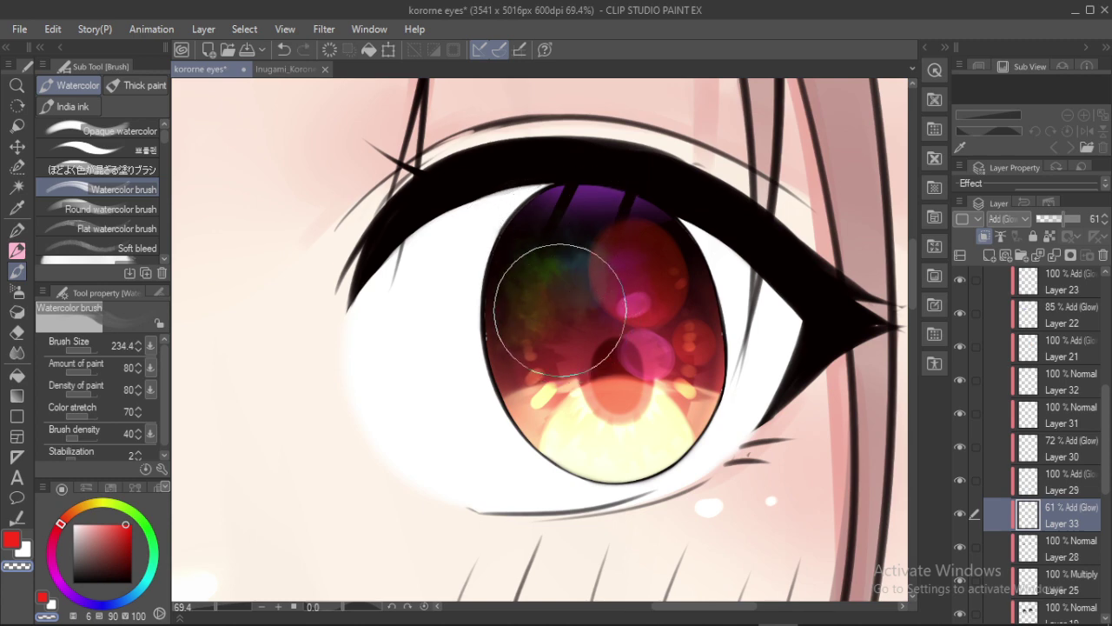
key(e)
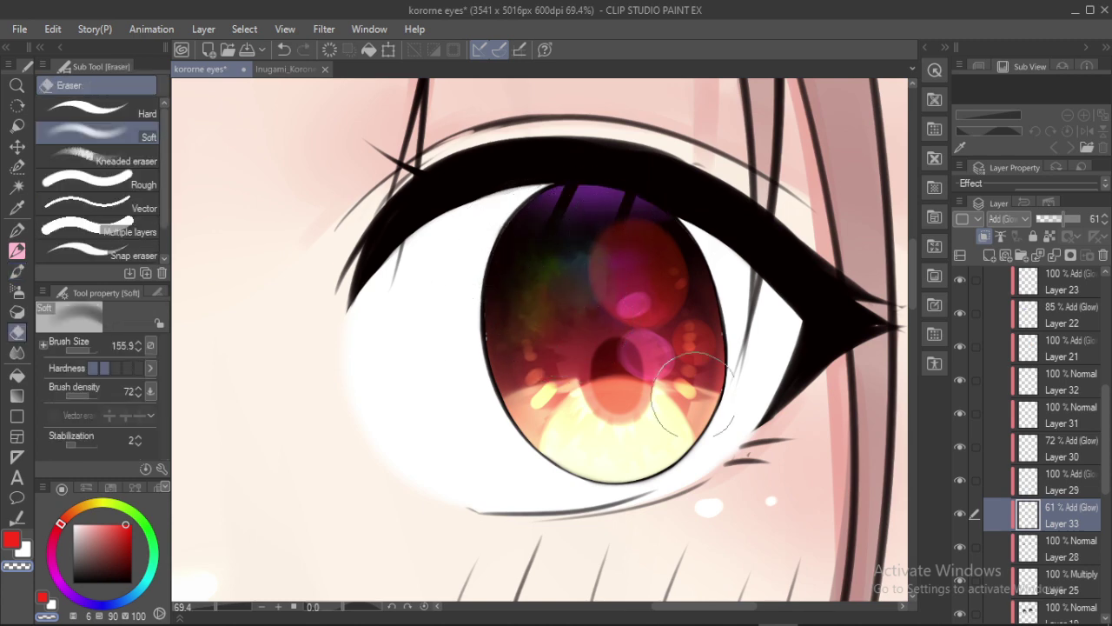
scroll(682, 387, down, 5)
scroll(624, 414, up, 6)
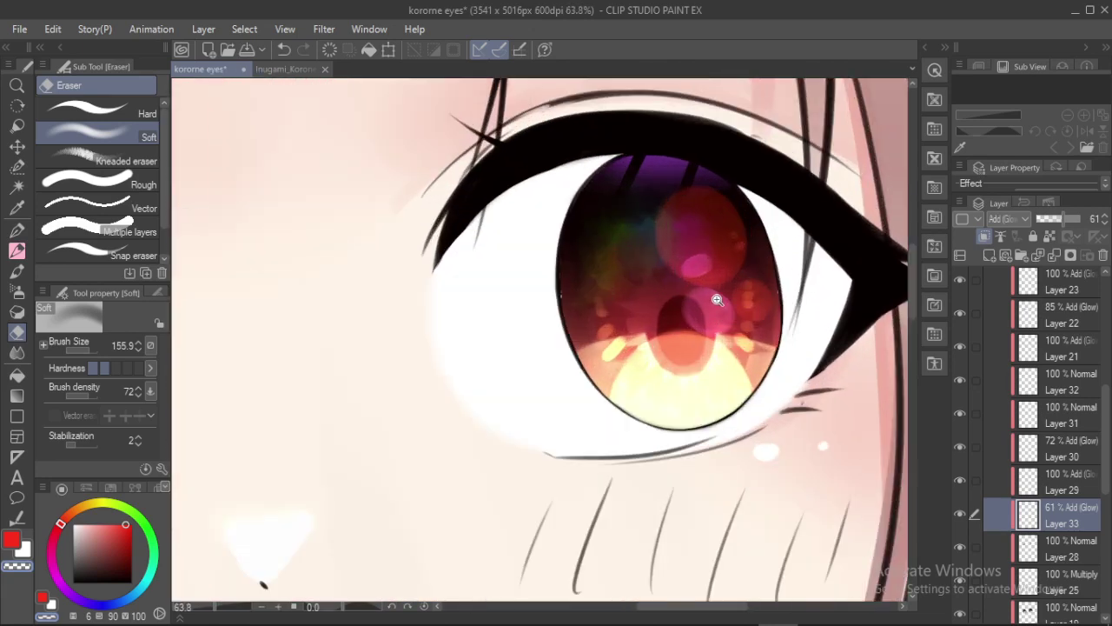
scroll(605, 225, up, 2)
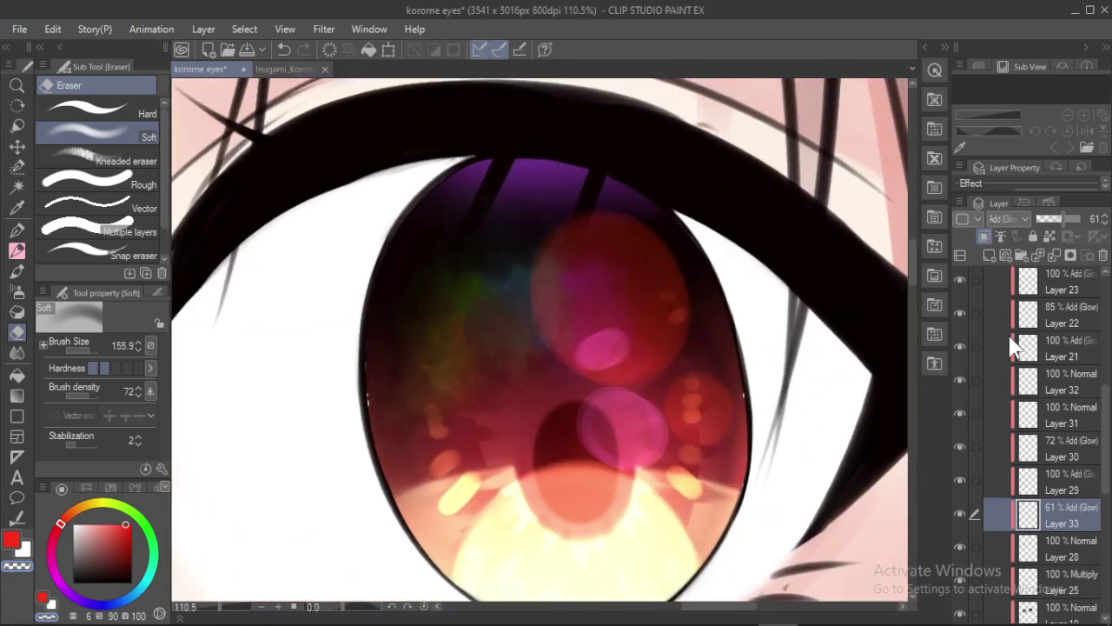
Create a new layer above Layer 33 and set its blending mode to Add (Glow)
click(991, 251)
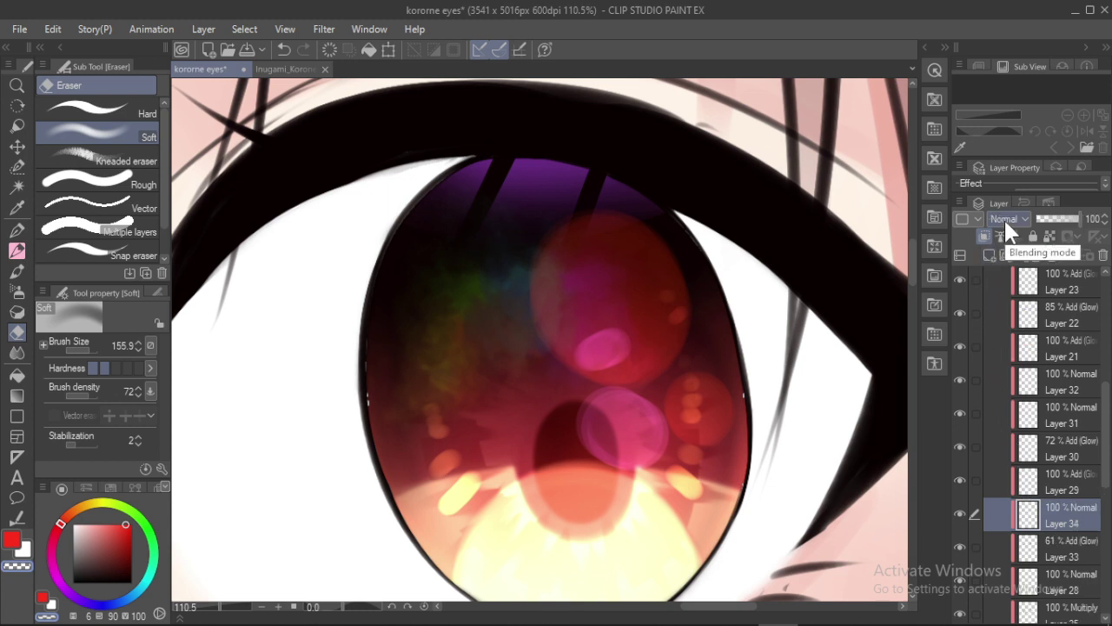
click(1006, 218)
click(1003, 402)
Spray fine white speckles over the rainbow glow with the Droplet airbrush at size 227.3 and particle size 4.0
key(b)
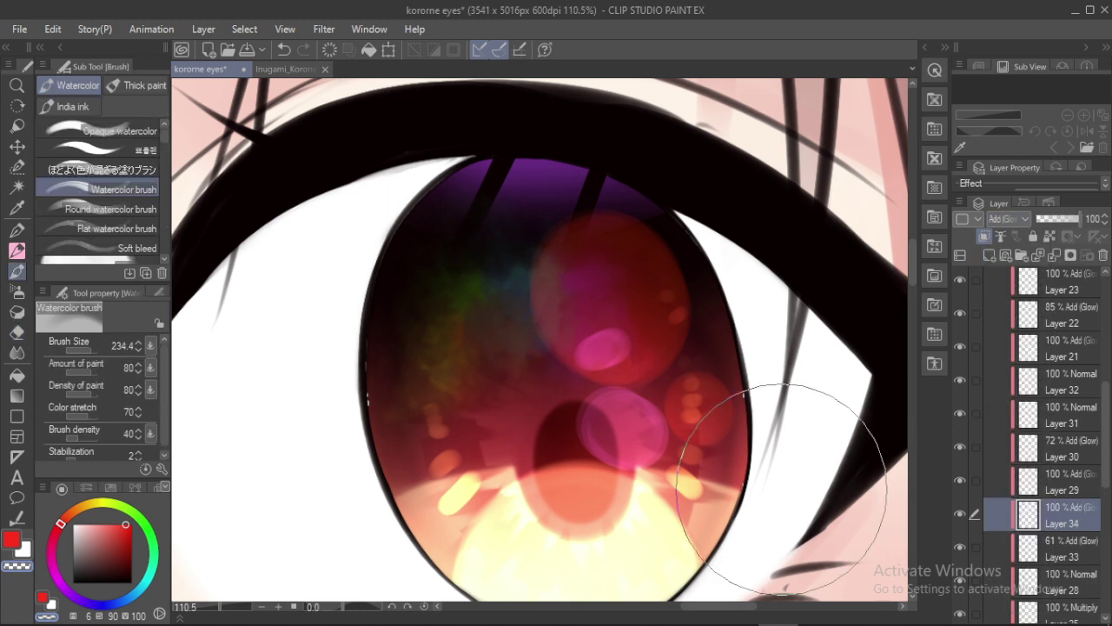
key(b)
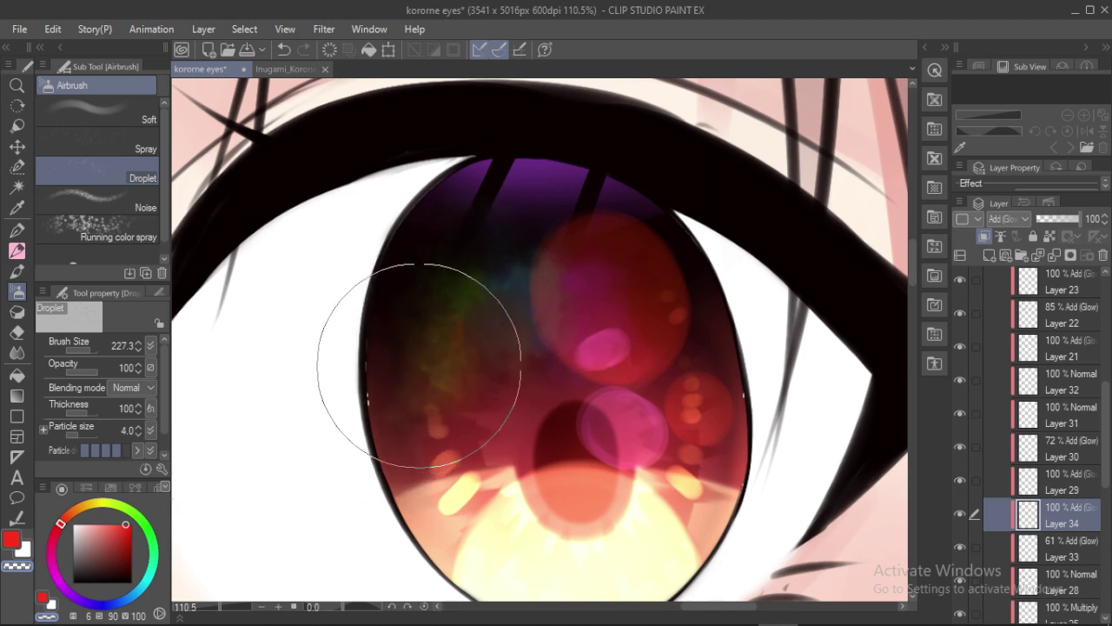
click(74, 525)
mouse_move(466, 290)
mouse_down()
mouse_move(439, 322)
mouse_move(529, 269)
mouse_move(592, 293)
mouse_move(651, 337)
mouse_move(419, 347)
mouse_move(484, 252)
mouse_move(466, 249)
mouse_move(466, 260)
mouse_move(519, 223)
mouse_move(599, 232)
mouse_up()
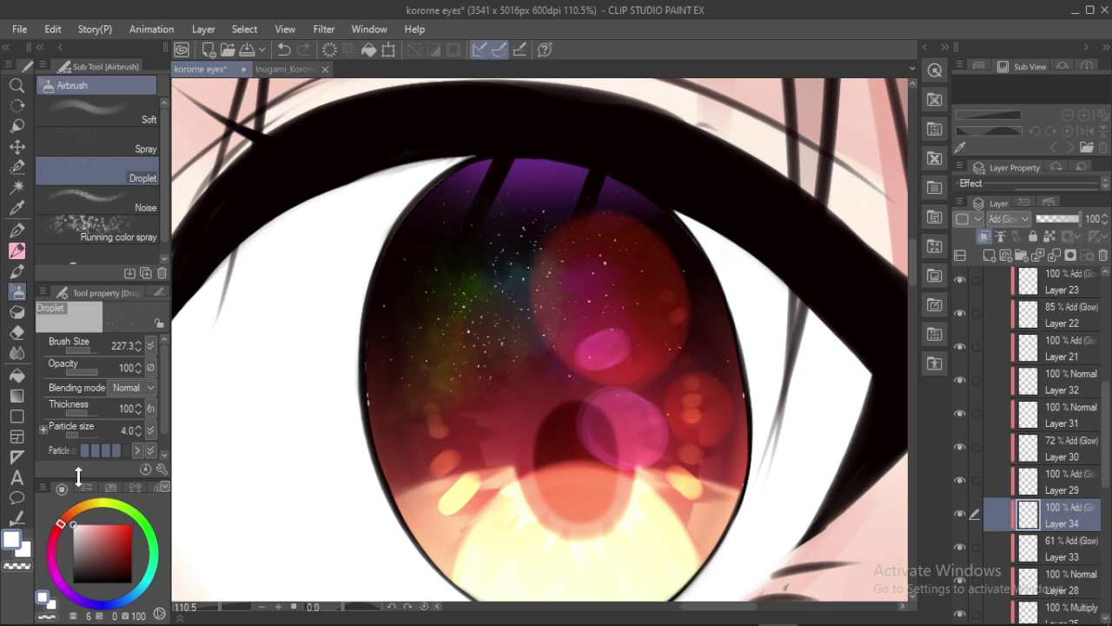
Increase the Droplet particle size to 10.0 and spray larger white speckles across the upper iris
click(138, 427)
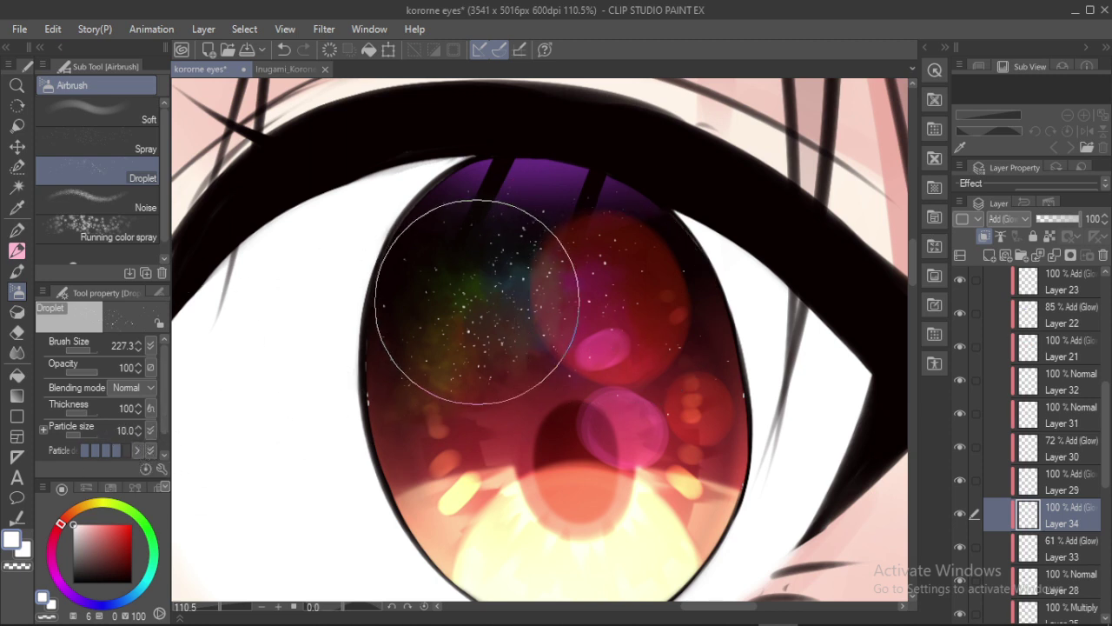
click(474, 309)
mouse_move(561, 257)
mouse_down()
mouse_move(566, 218)
mouse_move(583, 322)
mouse_move(472, 335)
mouse_move(470, 349)
mouse_up()
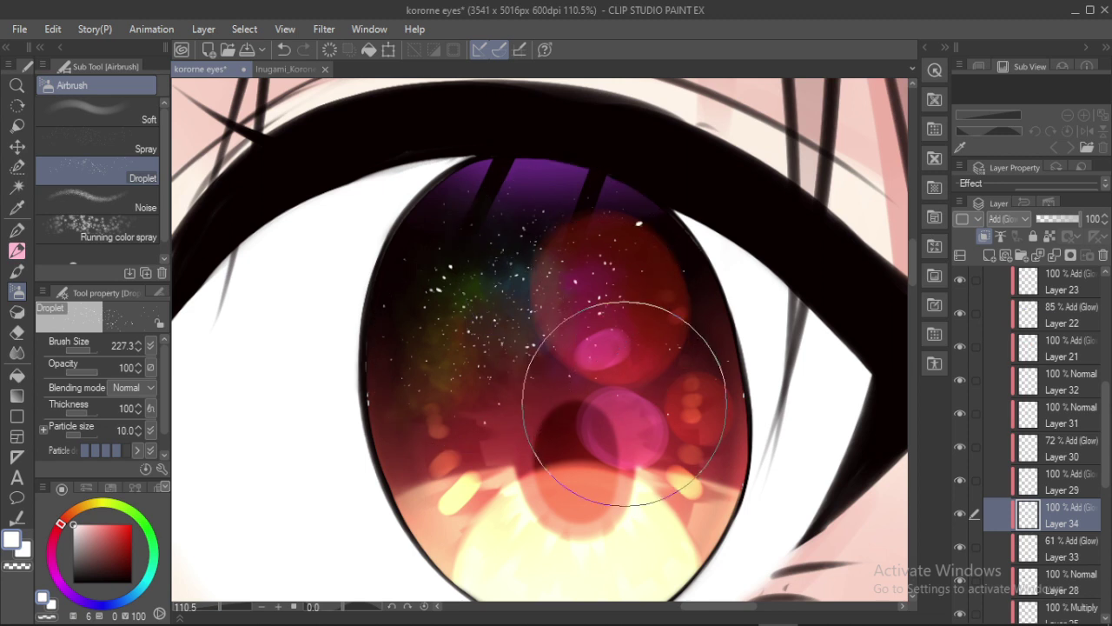
Fade the outlying speckles with the Soft eraser and lower the speckle layer's opacity to 67%
key(e)
mouse_move(480, 194)
mouse_down()
mouse_move(436, 251)
mouse_move(592, 187)
mouse_move(655, 220)
mouse_move(714, 265)
mouse_move(715, 370)
mouse_up()
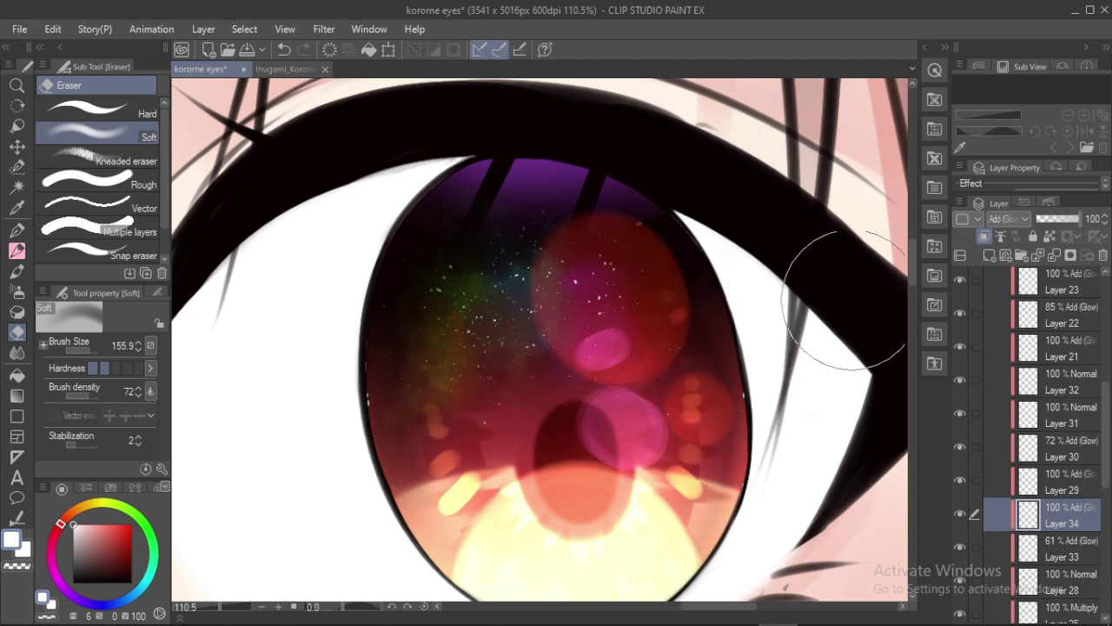
drag(1073, 218, 1068, 221)
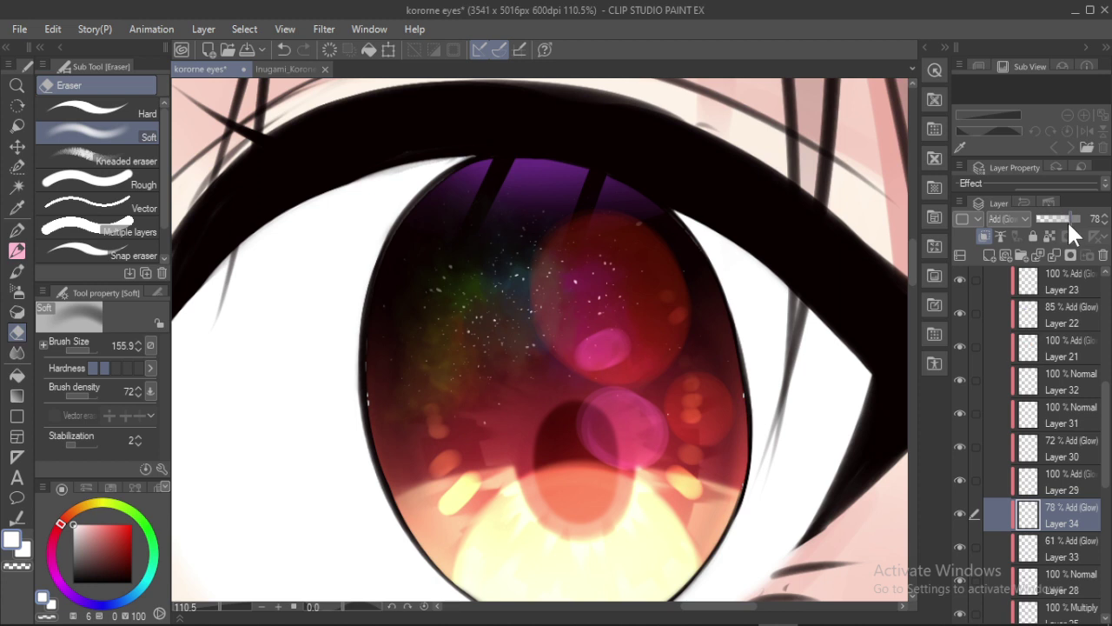
Create a new Normal layer above Layer 34 and spray a few brighter white droplets over the upper iris
click(995, 254)
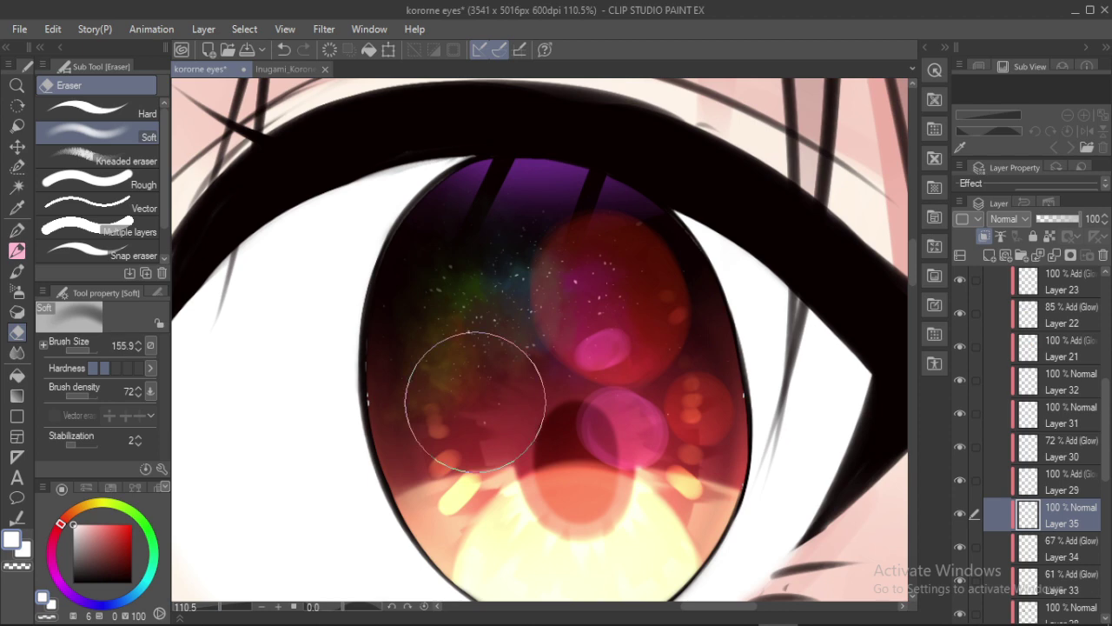
key(b)
click(504, 301)
click(641, 335)
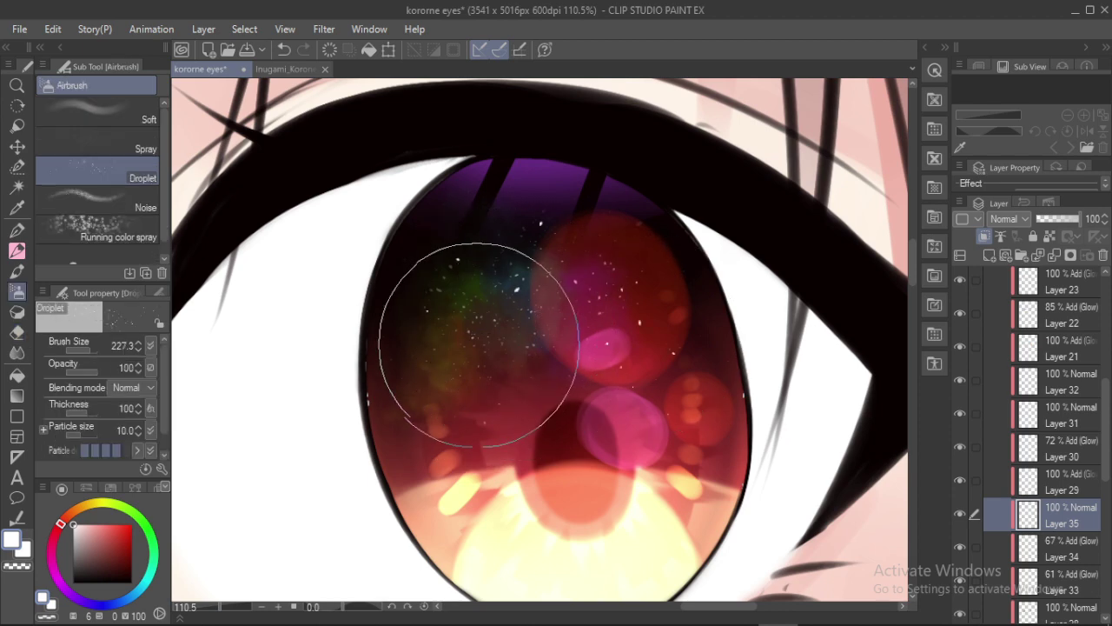
Add more white droplets around the green glow, undoing a stray burst and reducing the Droplet brush to size 149.9
scroll(400, 251, down, 4)
drag(400, 251, 604, 269)
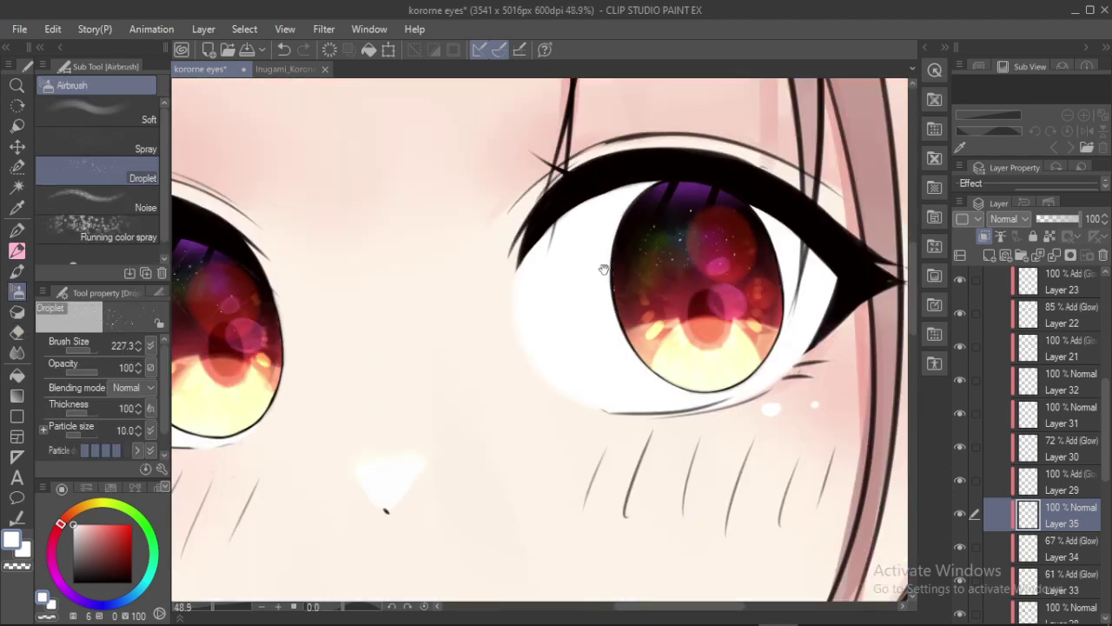
scroll(604, 270, up, 6)
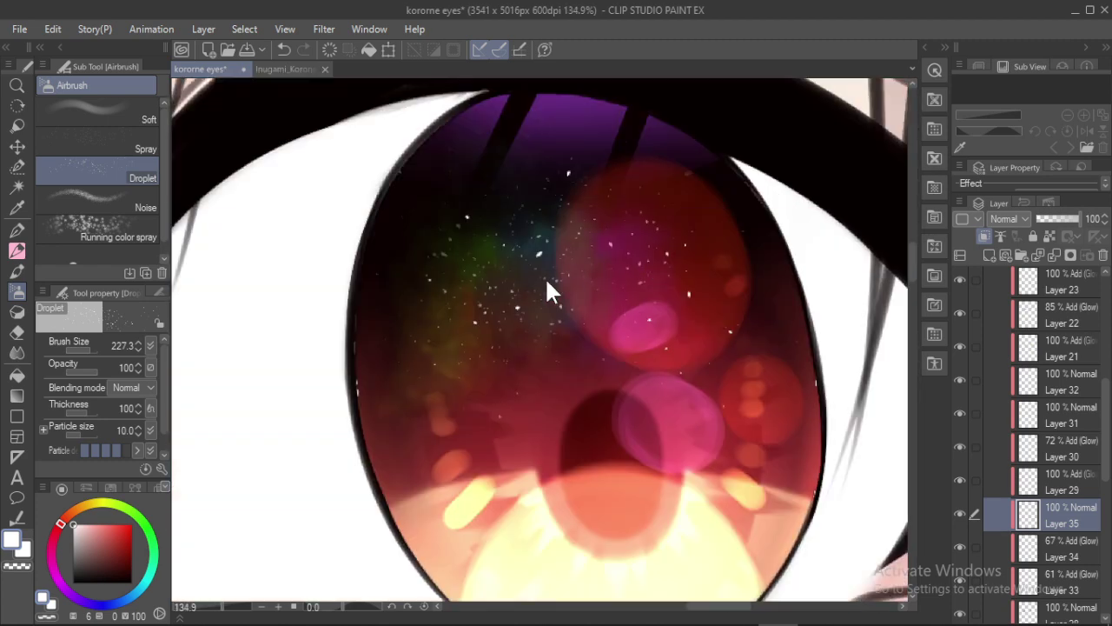
key([)
click(438, 257)
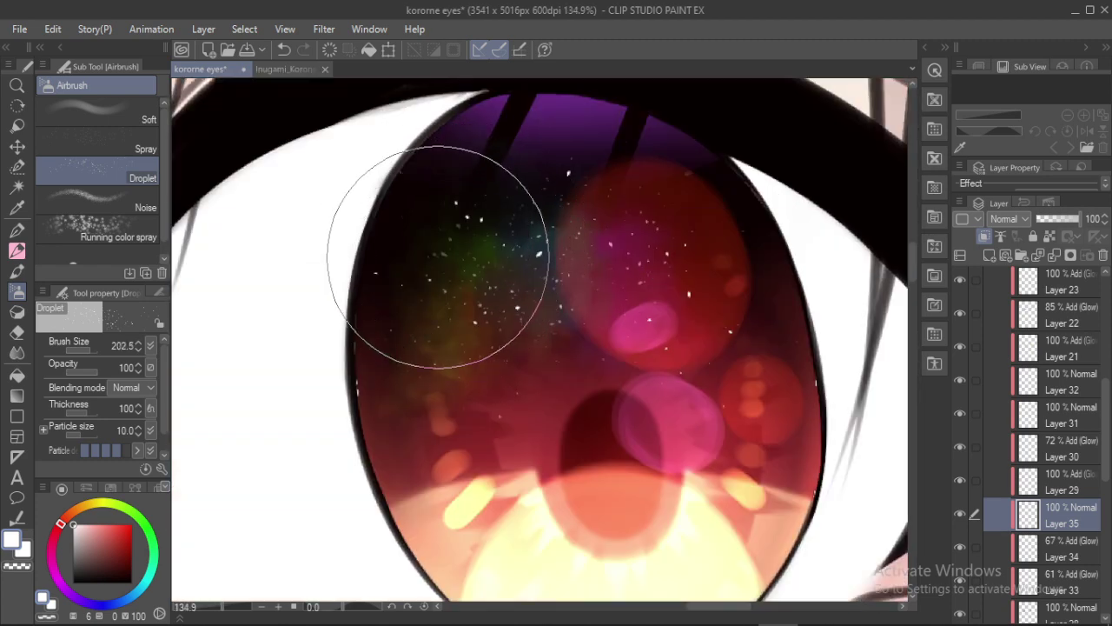
key(ctrl+z)
key([)
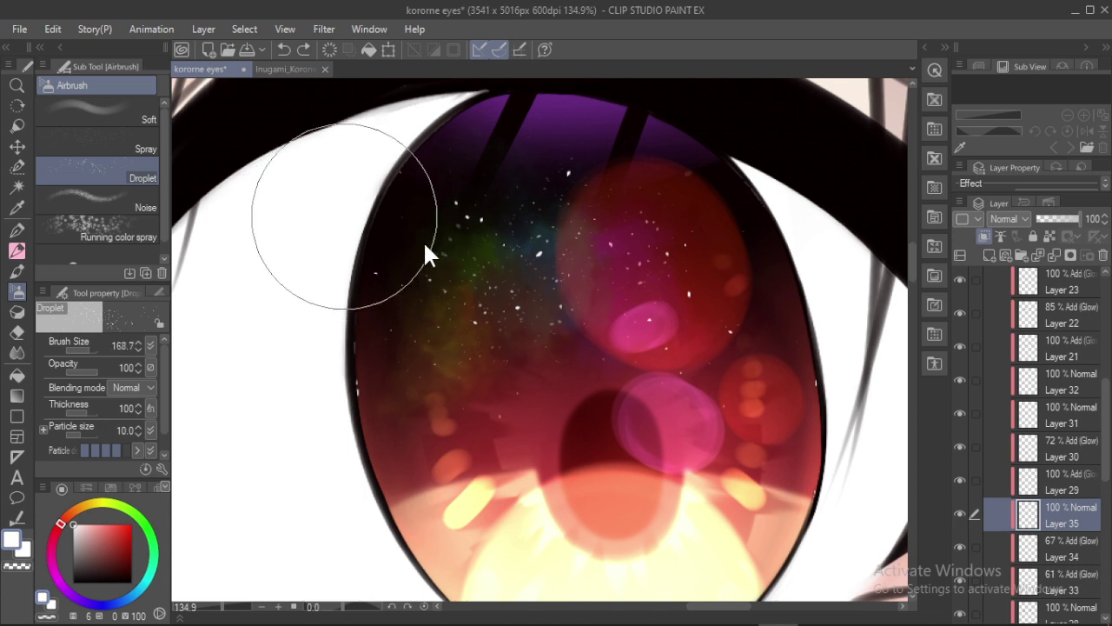
key([)
click(434, 240)
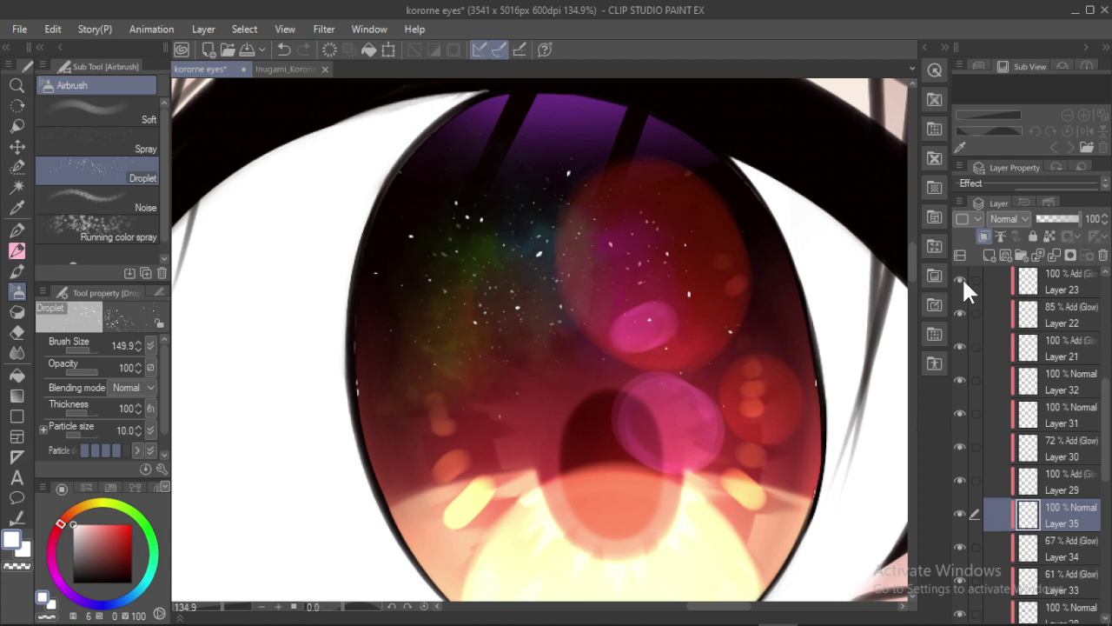
Create a new layer above Layer 35, set its blending mode to Add (Glow) and switch to the 2.0 G-pen
click(986, 253)
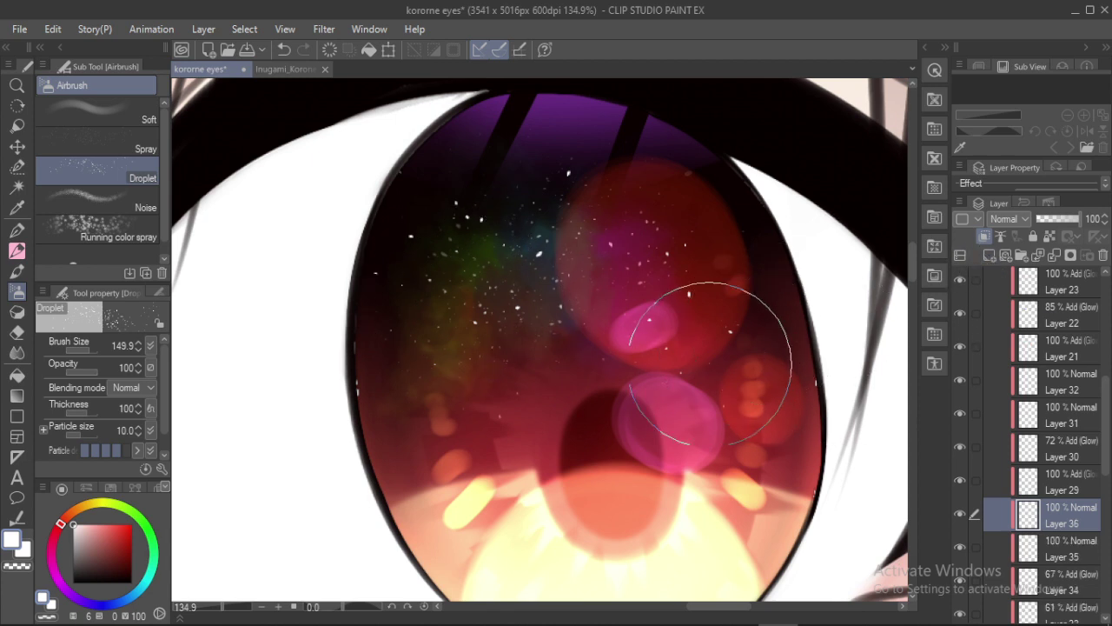
click(1007, 220)
click(1012, 408)
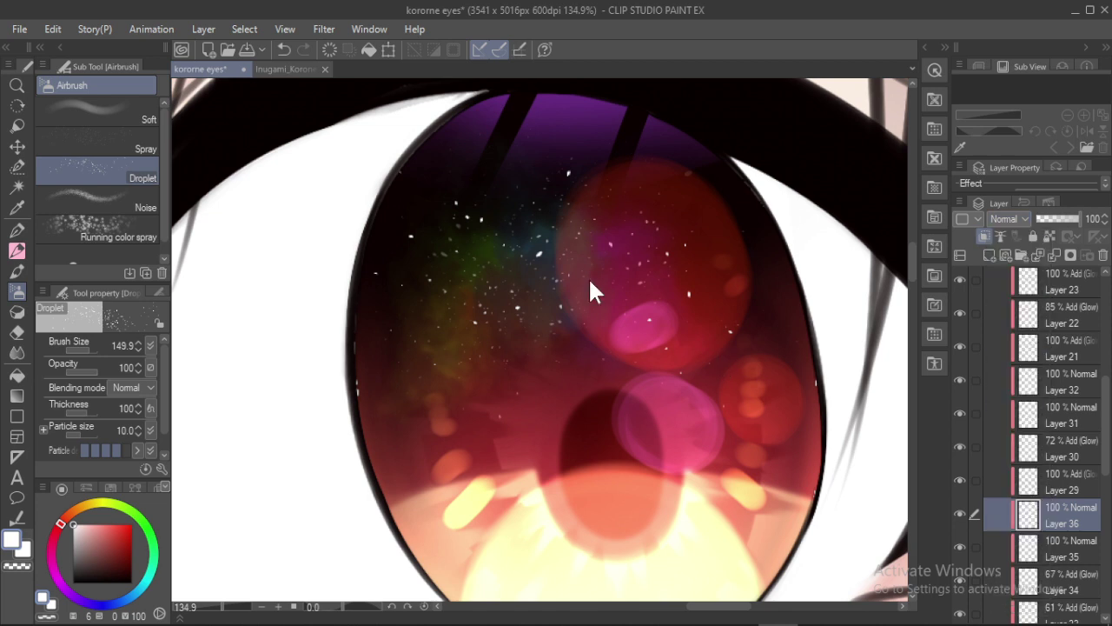
key(p)
drag(407, 243, 324, 243)
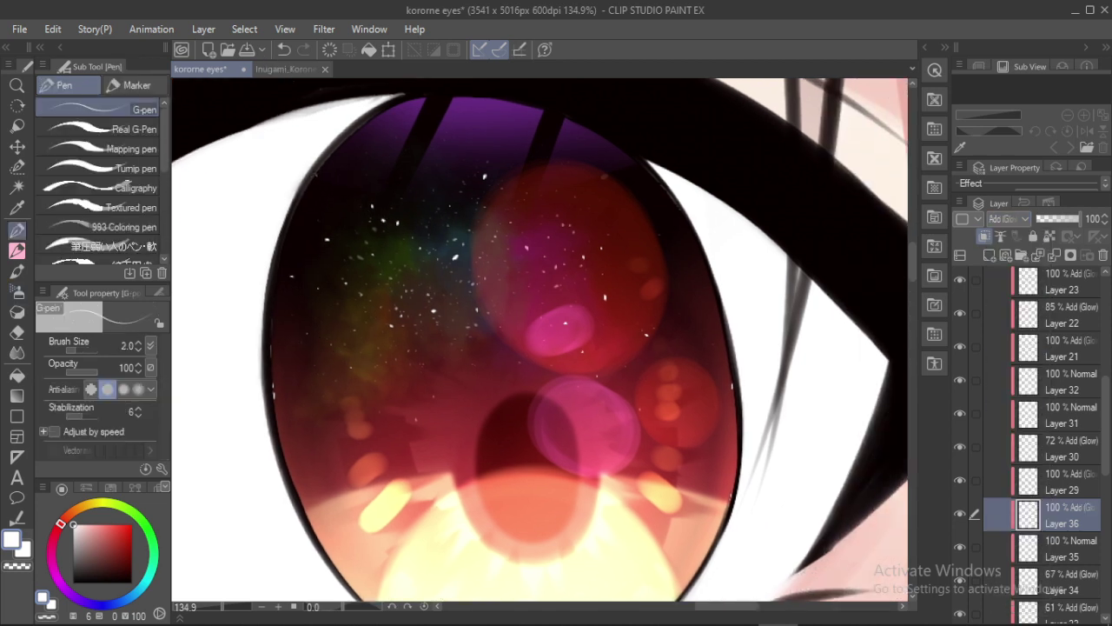
drag(469, 139, 276, 357)
key(ctrl+z)
mouse_move(467, 135)
mouse_down()
mouse_move(332, 312)
mouse_move(295, 356)
mouse_up()
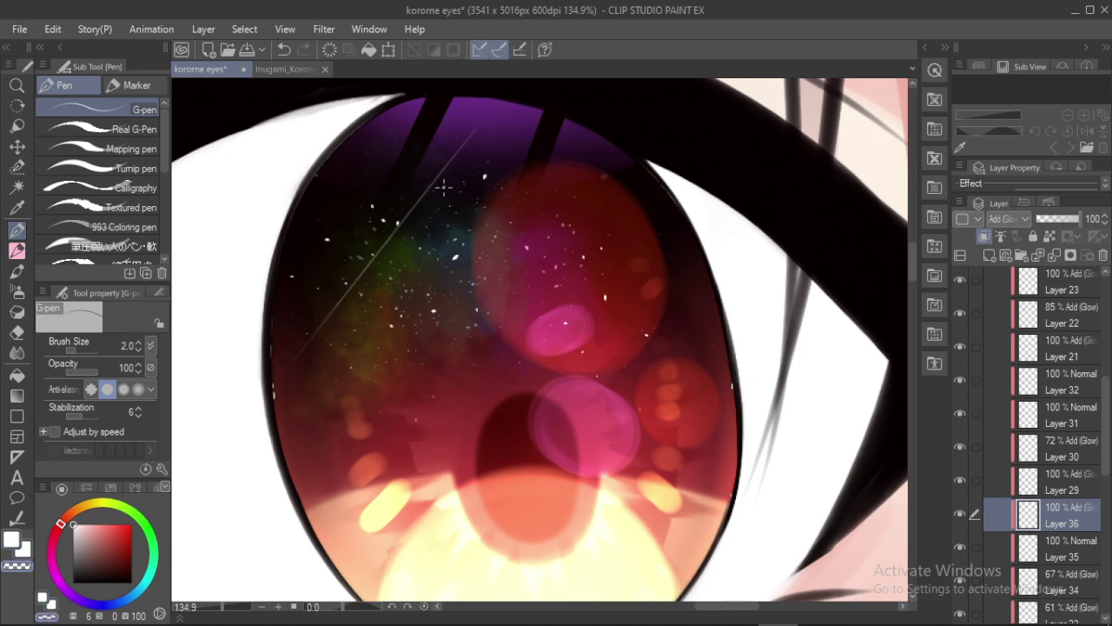
key(k)
drag(450, 193, 445, 187)
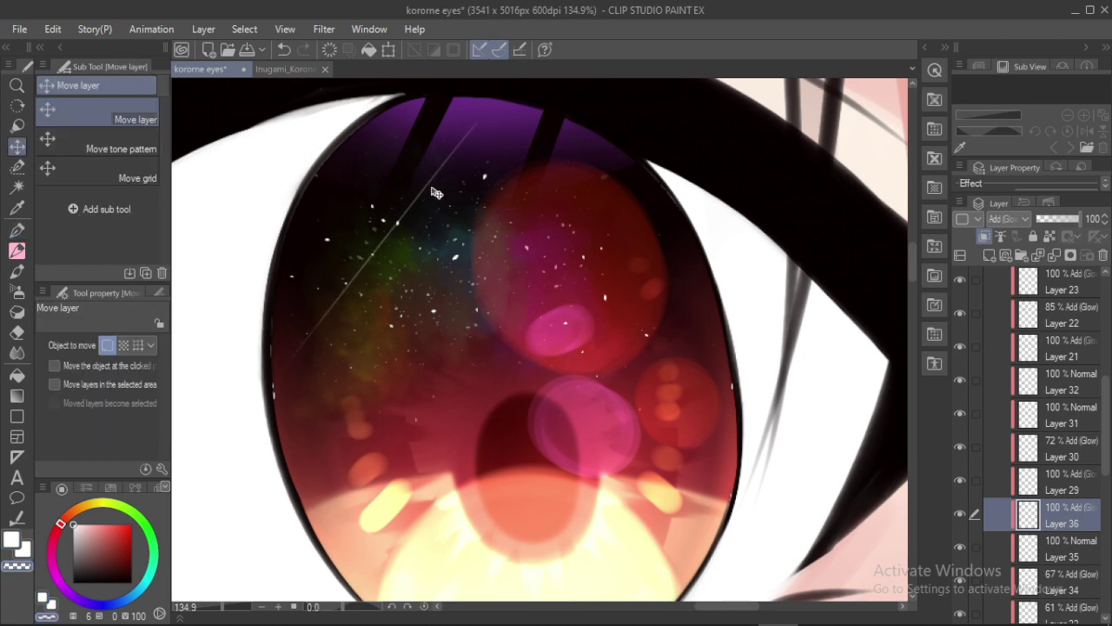
drag(478, 234, 452, 374)
drag(452, 374, 551, 331)
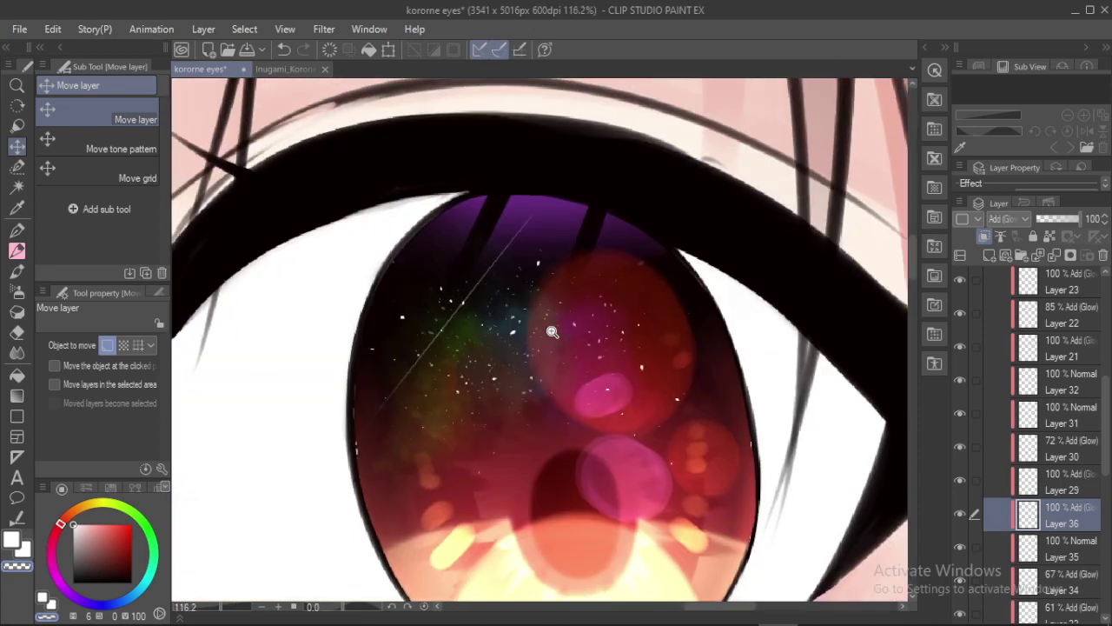
scroll(552, 331, up, 1)
key(ctrl+z)
Draw a thin white diagonal ray across the upper iris with the G-pen and shift it over a bright speckle near the green glow
key(p)
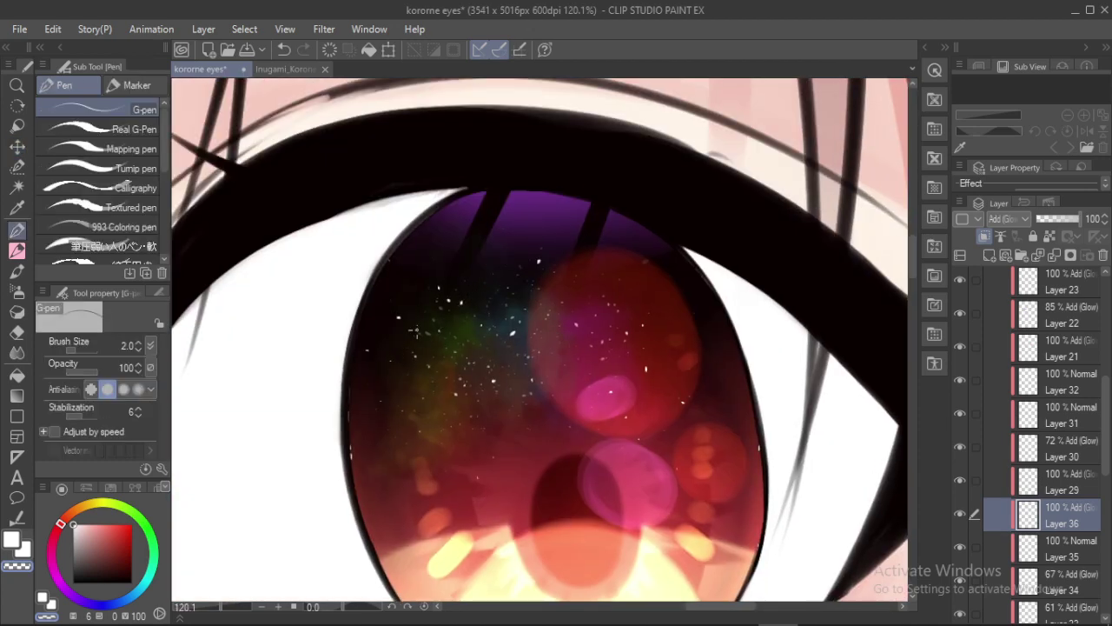
key(c)
drag(540, 231, 351, 407)
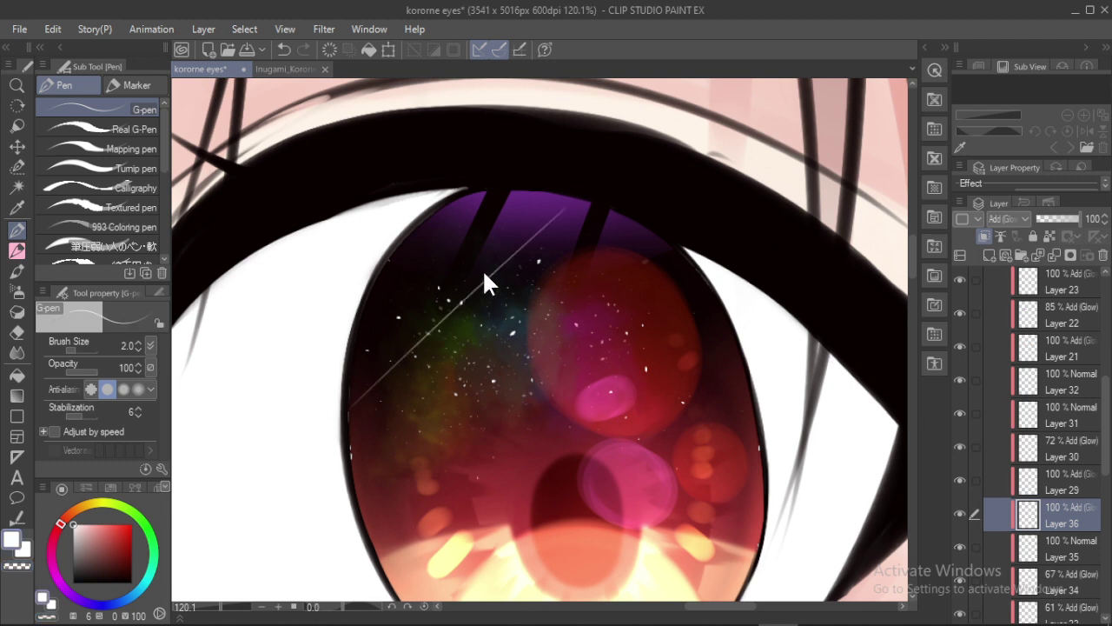
key(ctrl+z)
drag(558, 203, 396, 362)
key(c)
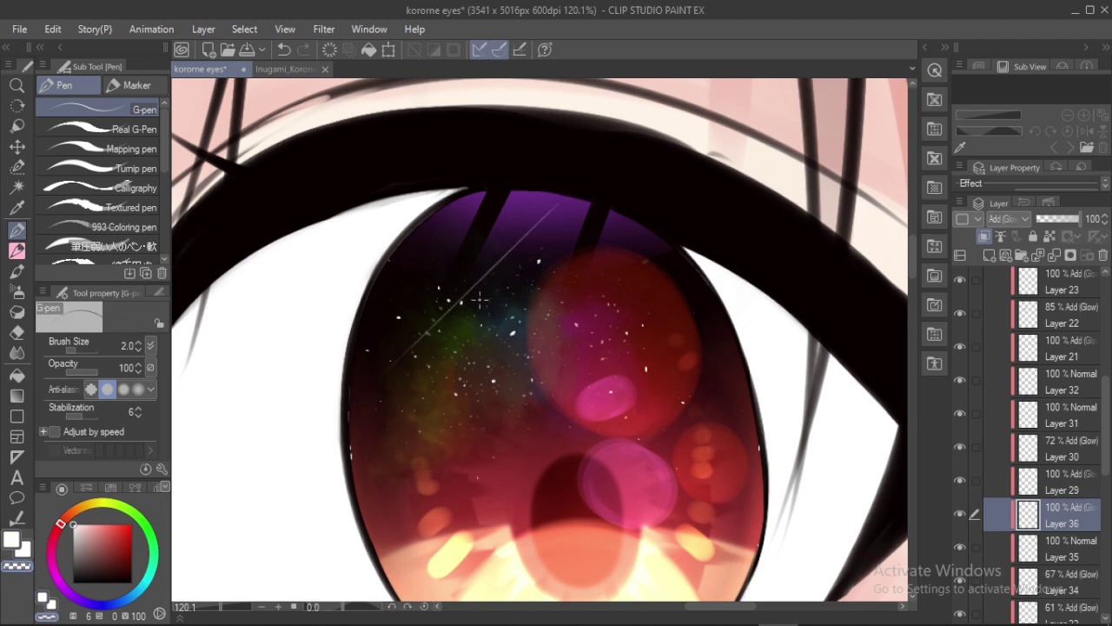
key(k)
drag(478, 305, 456, 338)
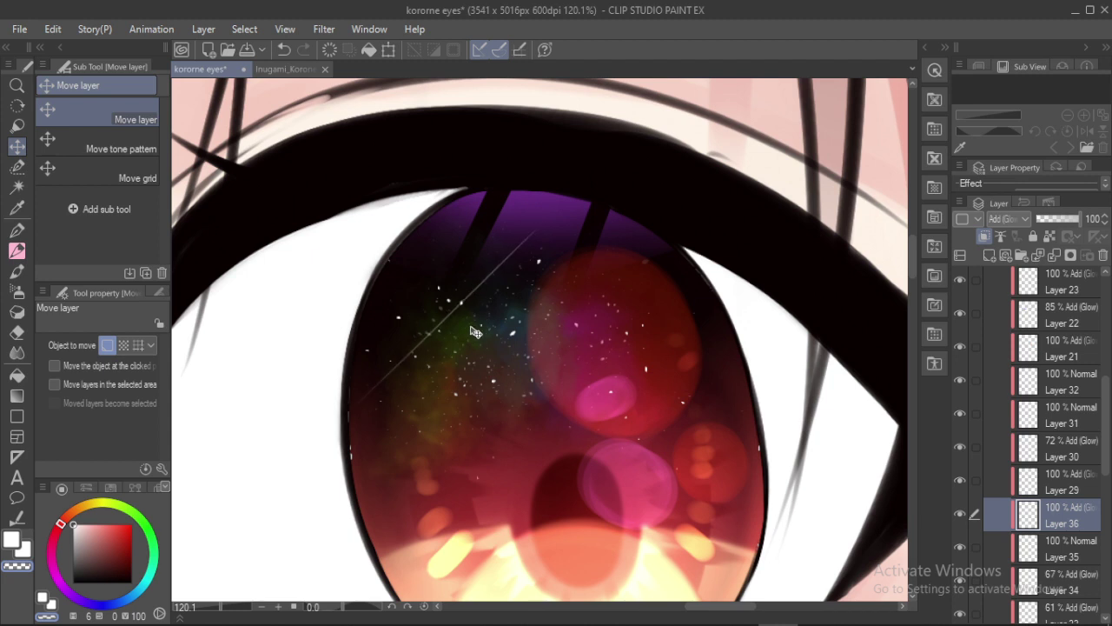
Draw an opposing diagonal ray across the first one so the two cross at the bright speckle beside the green glow
key(p)
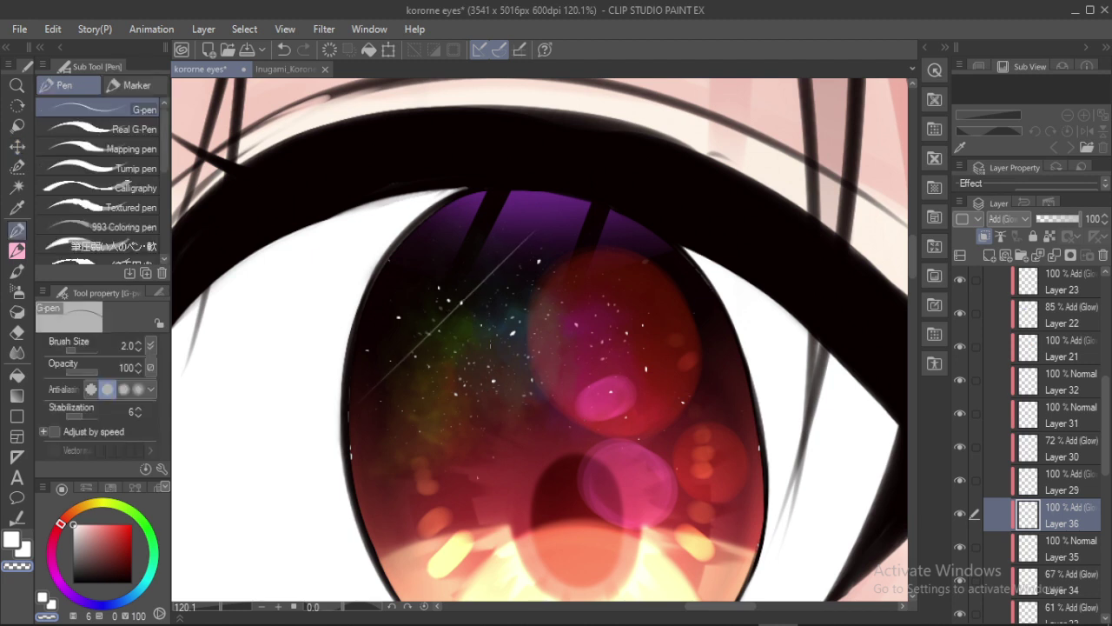
key(c)
drag(429, 265, 543, 376)
key(ctrl+z)
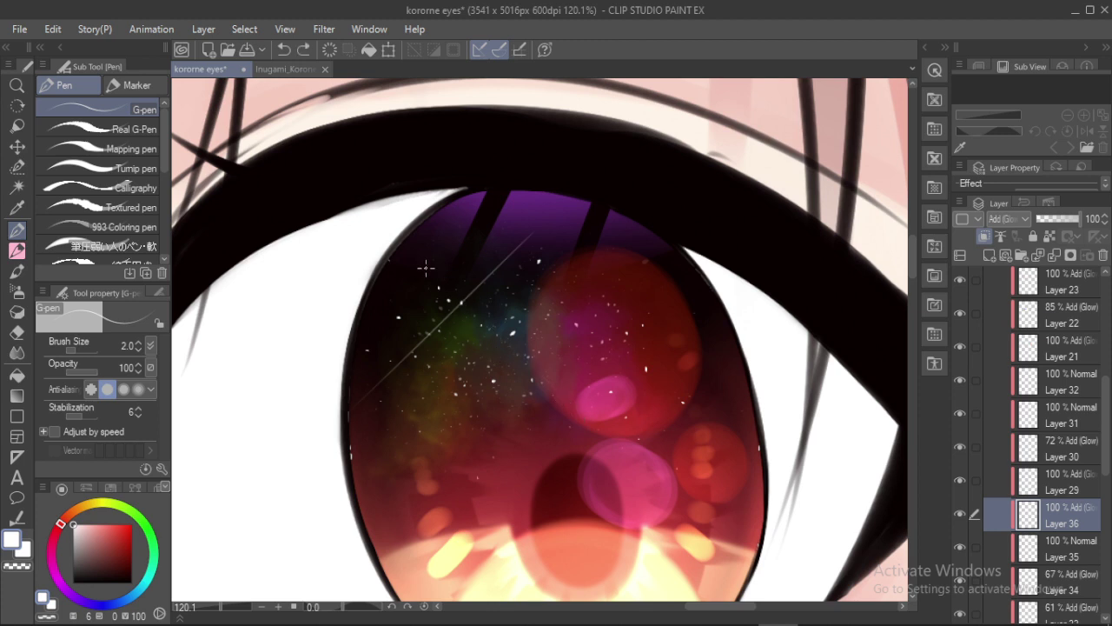
drag(421, 262, 531, 374)
key(ctrl+z)
key(ctrl+y)
drag(644, 366, 592, 334)
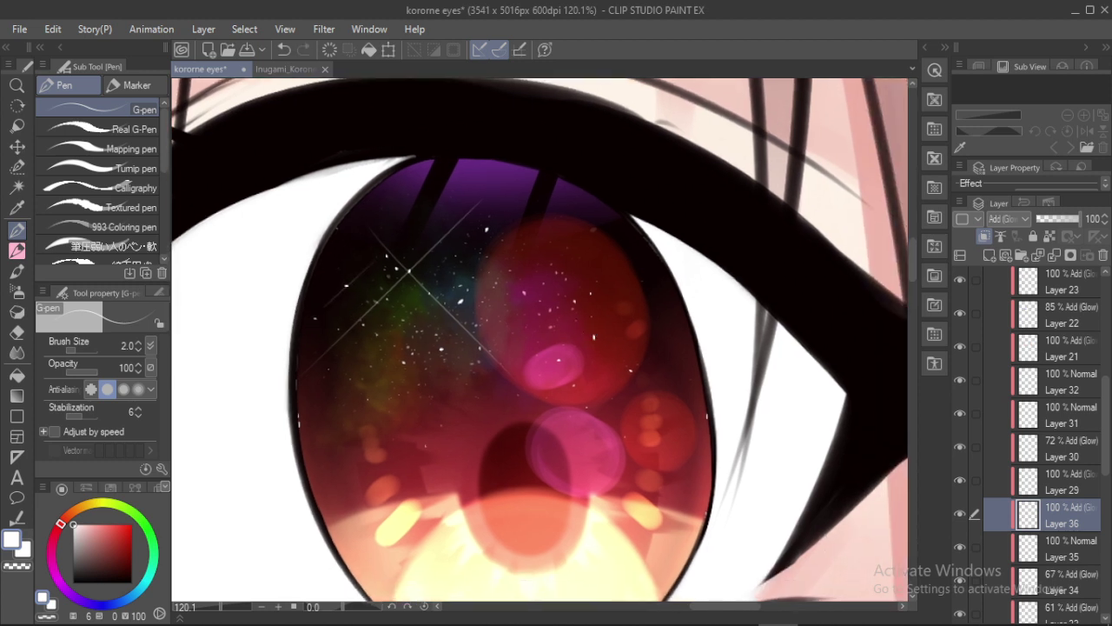
Add thin white rays through the bright speckle on the large red circle and near the lower edge of the iris
drag(641, 289, 460, 455)
key(ctrl+z)
key(ctrl+y)
drag(501, 424, 537, 363)
drag(389, 497, 480, 372)
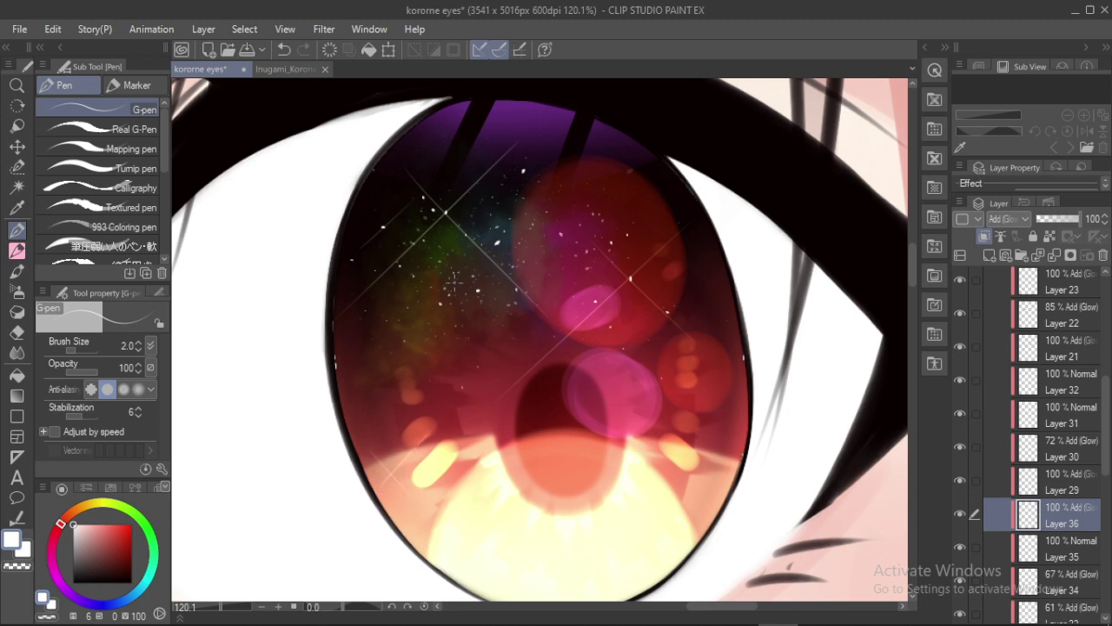
Draw short crossing rays over the small speckle below the green glow and over the bright speckle beneath the purple area
scroll(454, 281, up, 5)
drag(504, 330, 428, 408)
drag(427, 346, 513, 422)
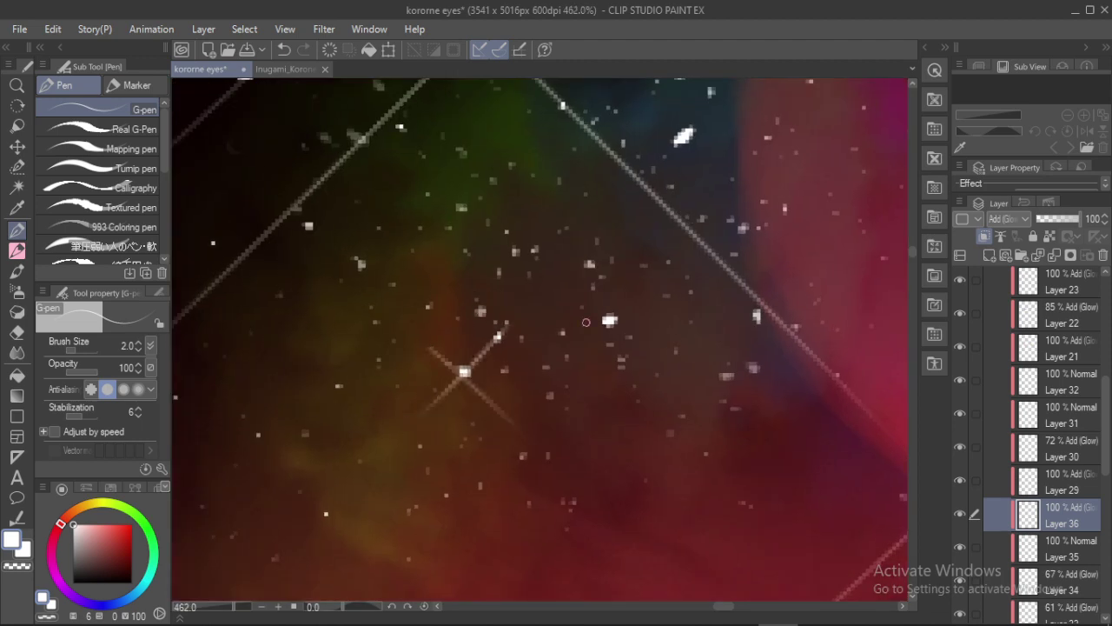
scroll(573, 317, down, 3)
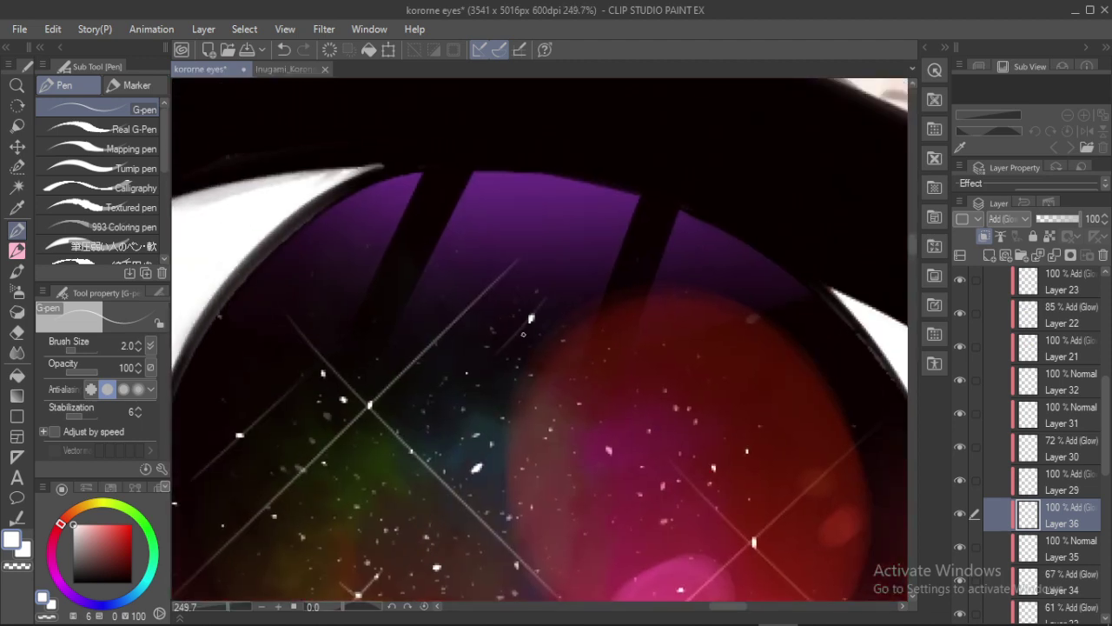
key(ctrl+z)
drag(483, 256, 441, 302)
drag(556, 352, 527, 345)
drag(534, 345, 742, 220)
scroll(741, 221, up, 3)
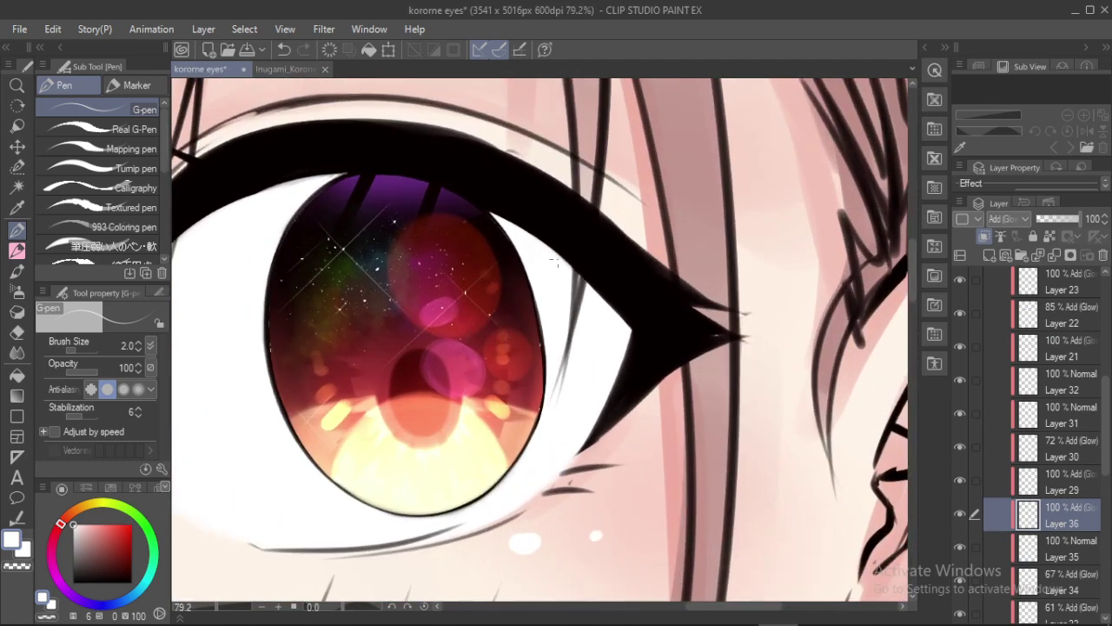
key(ctrl+z)
drag(471, 337, 419, 31)
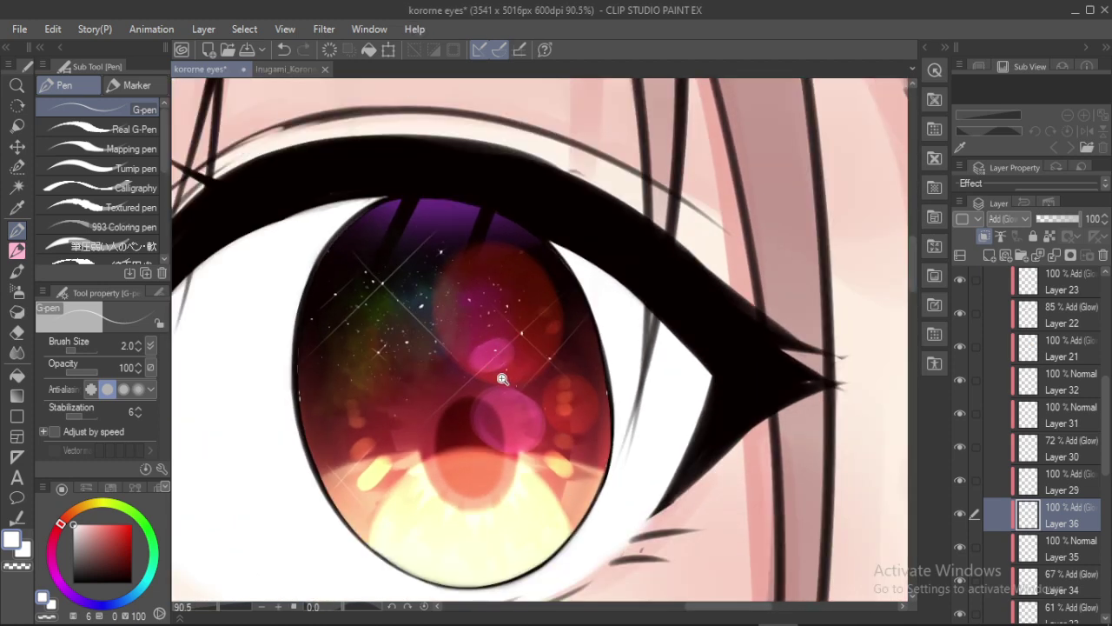
scroll(502, 378, up, 1)
scroll(576, 329, up, 2)
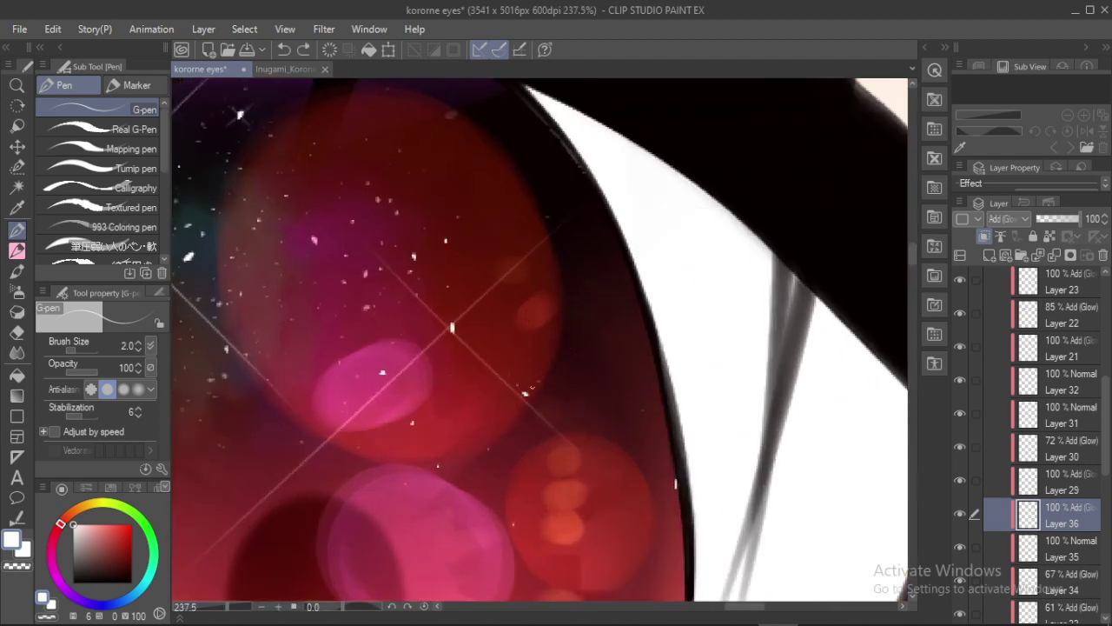
key(ctrl+z)
scroll(559, 339, down, 2)
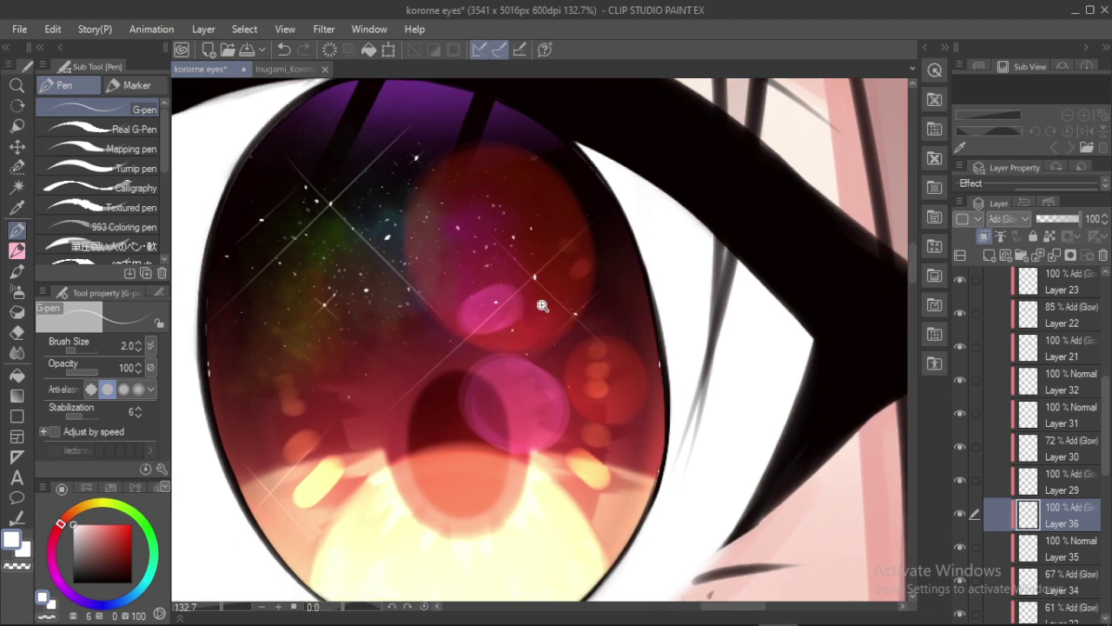
Add a new layer above Layer 27, pick a saturated red and set the layer's blending mode to Overlay
scroll(542, 306, down, 1)
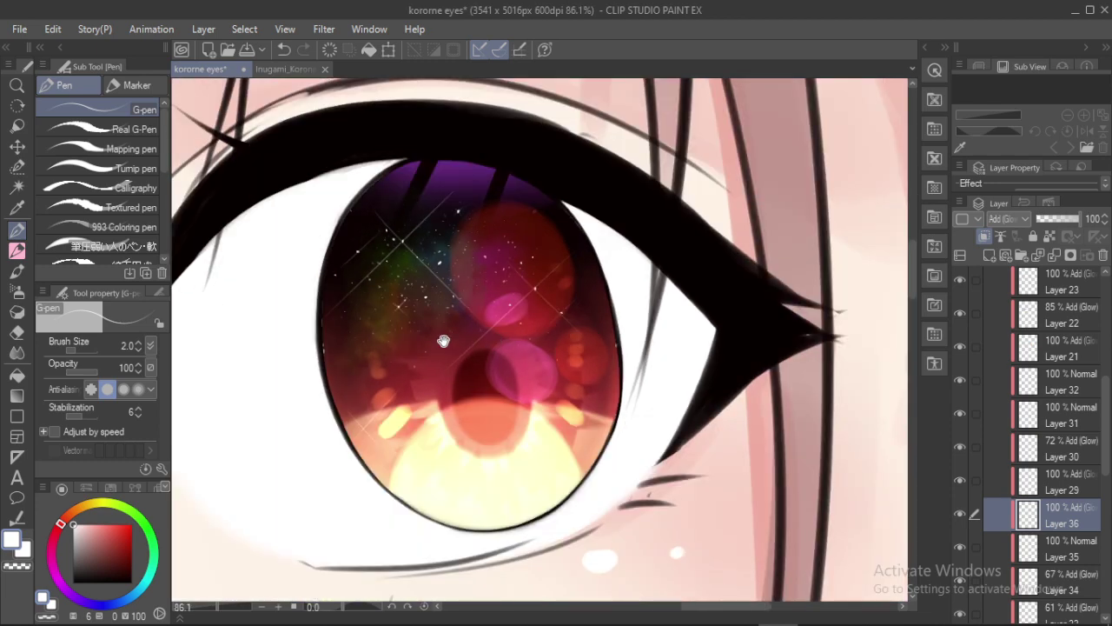
drag(441, 339, 706, 360)
scroll(534, 370, down, 2)
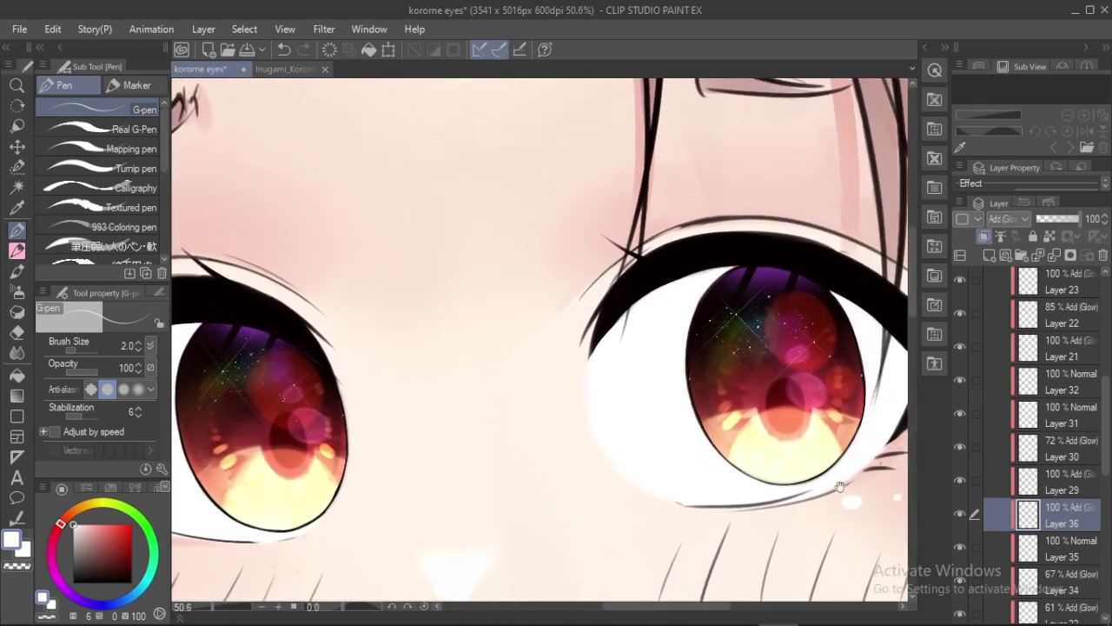
drag(646, 410, 557, 377)
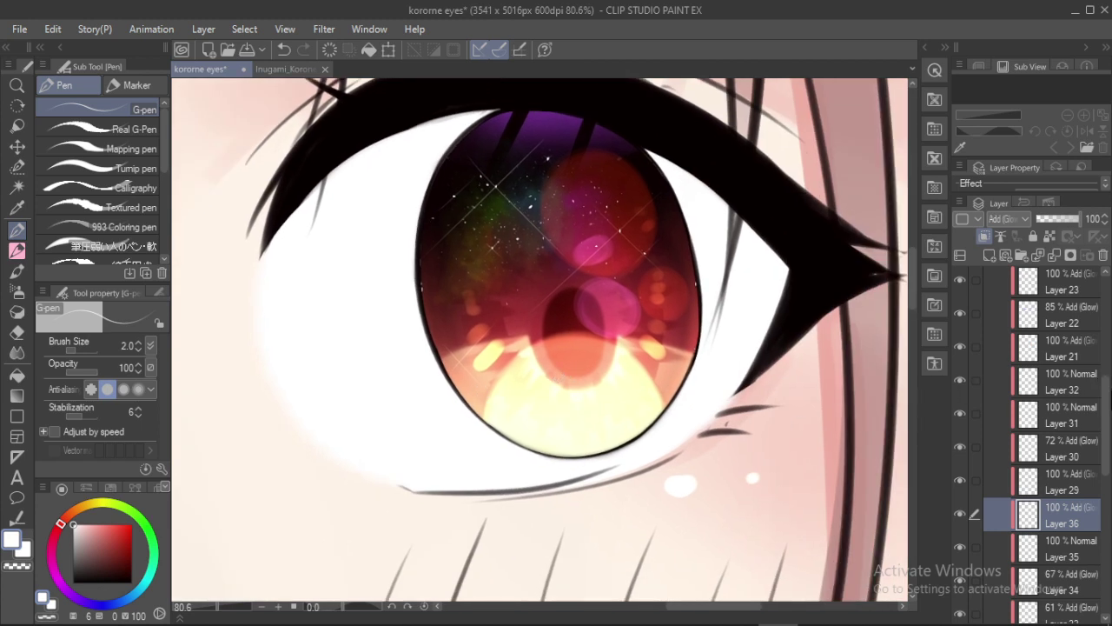
drag(1105, 385, 1105, 330)
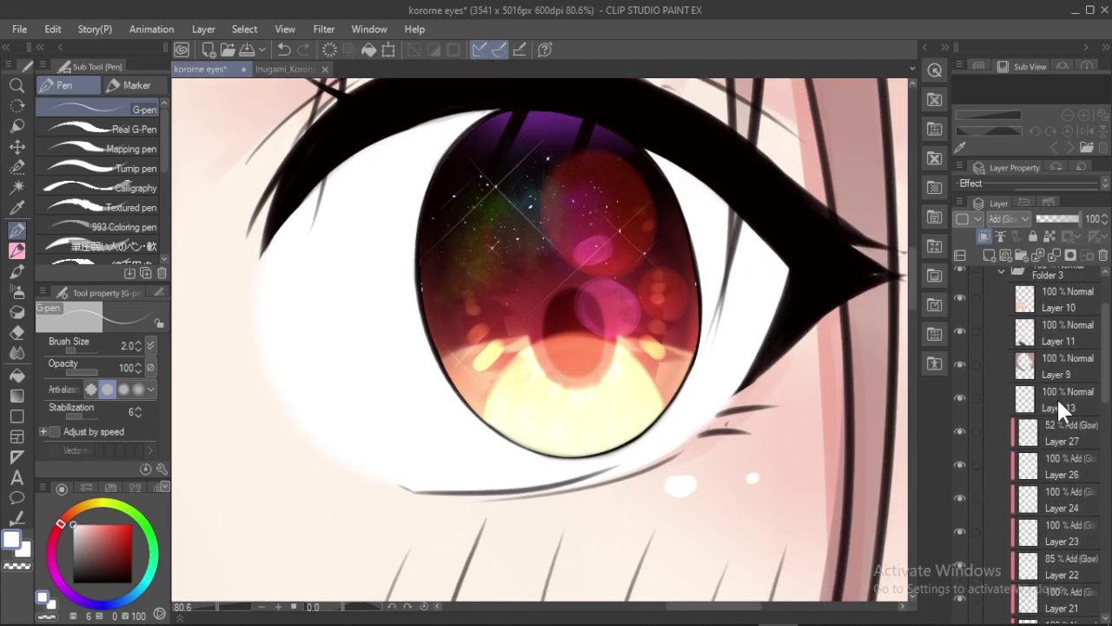
click(1053, 431)
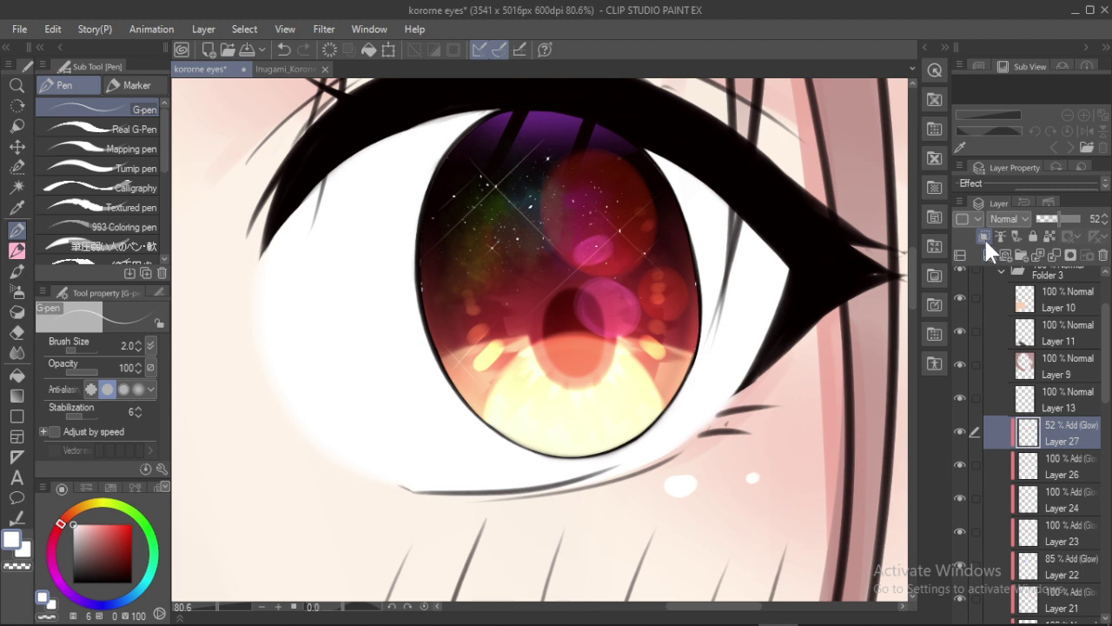
click(983, 236)
click(131, 524)
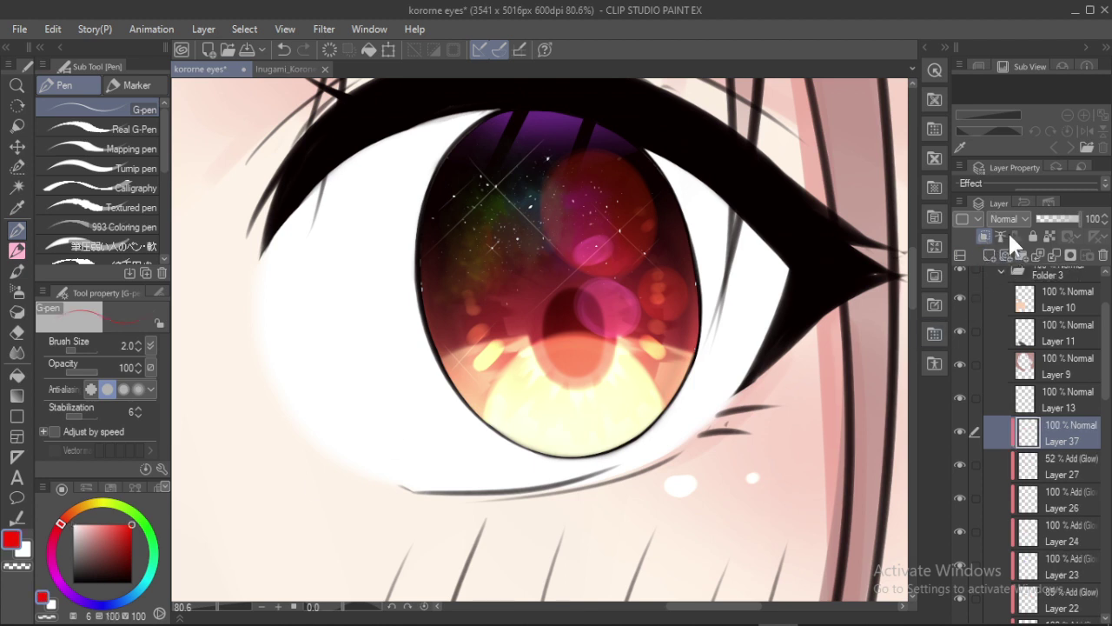
click(1016, 219)
click(1015, 402)
click(1022, 219)
click(1009, 375)
Paint red over the upper iris with the G-pen at size 228.7, lower Layer 37's opacity to 31% and compare it hidden and shown
drag(471, 280, 512, 313)
mouse_move(447, 260)
mouse_down()
mouse_move(433, 253)
mouse_move(480, 300)
mouse_up()
mouse_move(524, 196)
mouse_down()
mouse_move(464, 293)
mouse_move(447, 370)
mouse_up()
drag(574, 221, 460, 399)
mouse_move(633, 230)
mouse_down()
mouse_move(474, 439)
mouse_move(658, 295)
mouse_up()
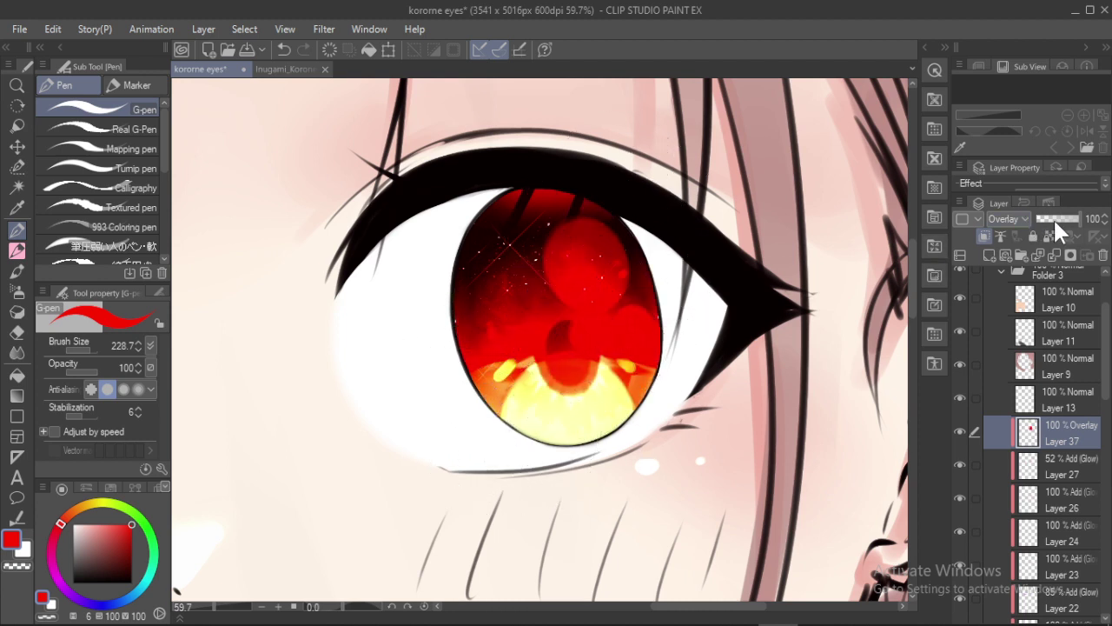
click(1049, 218)
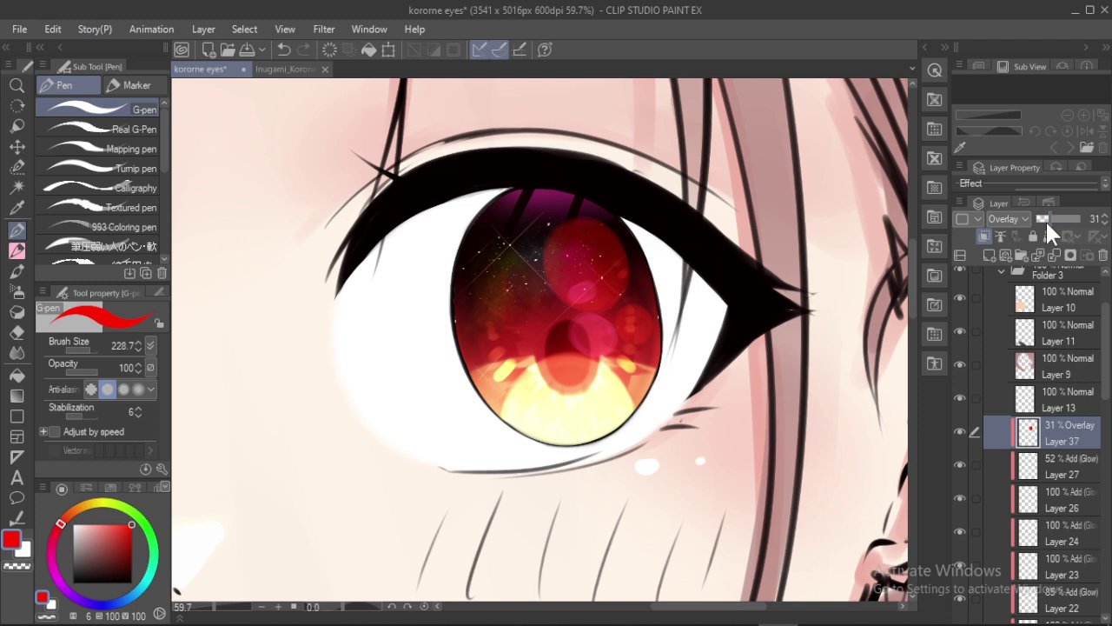
click(959, 426)
click(959, 433)
Paint the same red over the other eye's iris, reduce Layer 37's opacity to 15% and compare it hidden and shown
drag(373, 316, 855, 243)
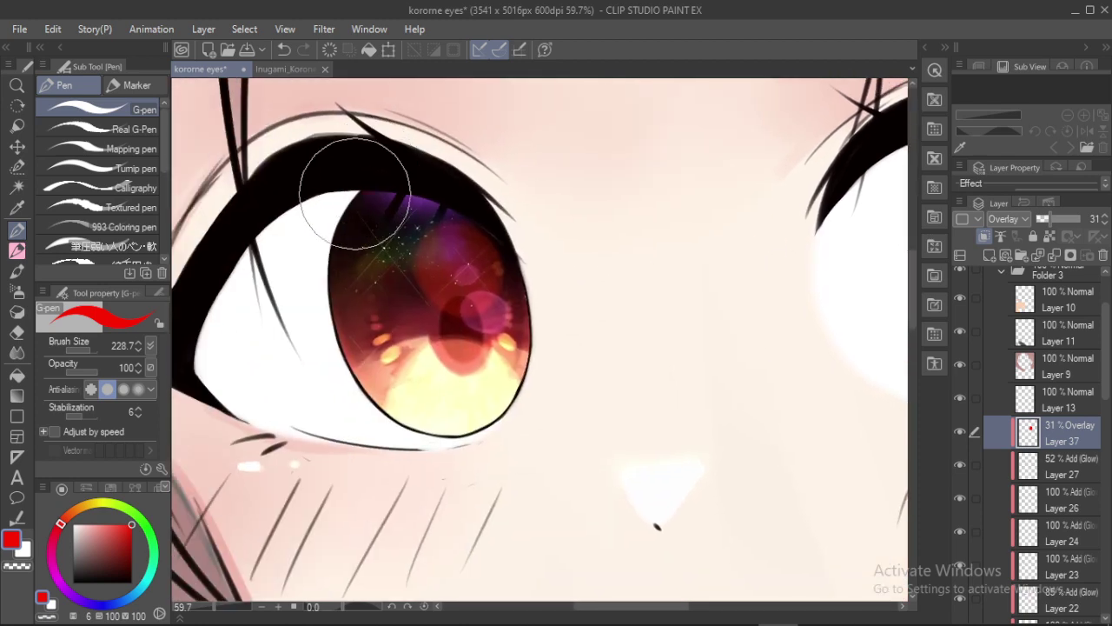
drag(401, 234, 350, 242)
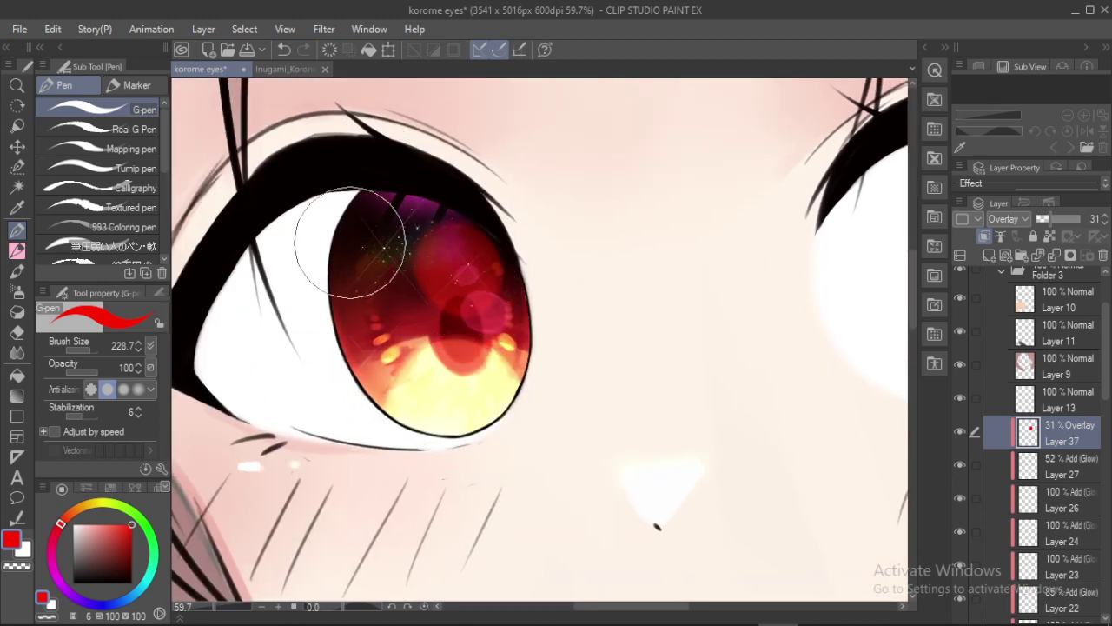
drag(669, 263, 608, 263)
mouse_move(695, 265)
mouse_down()
mouse_move(496, 353)
mouse_move(508, 375)
mouse_up()
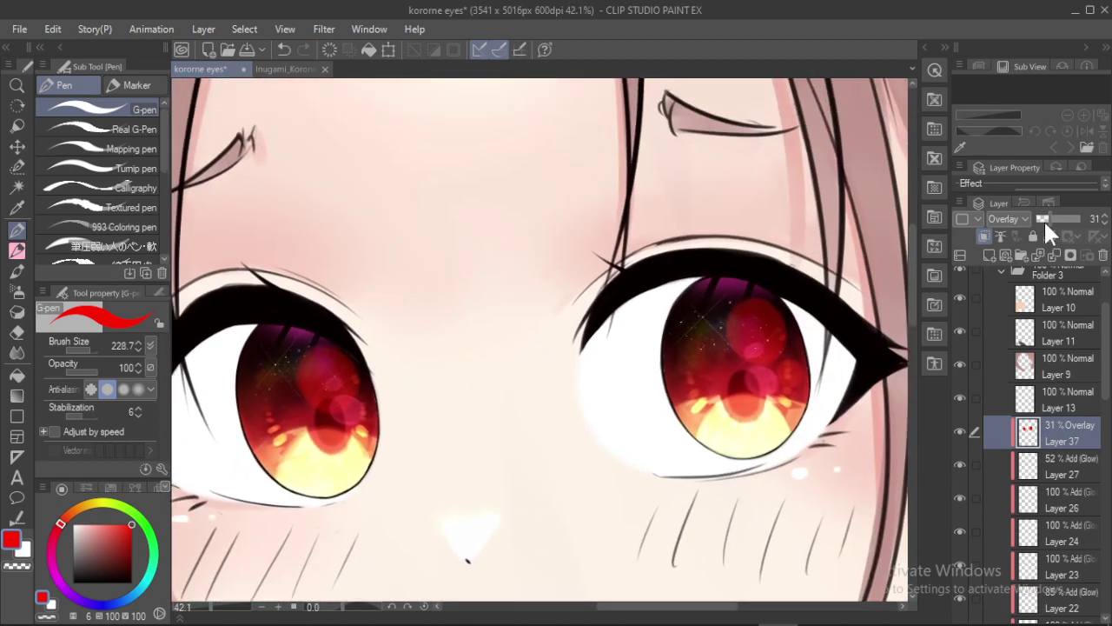
drag(1048, 218, 1046, 219)
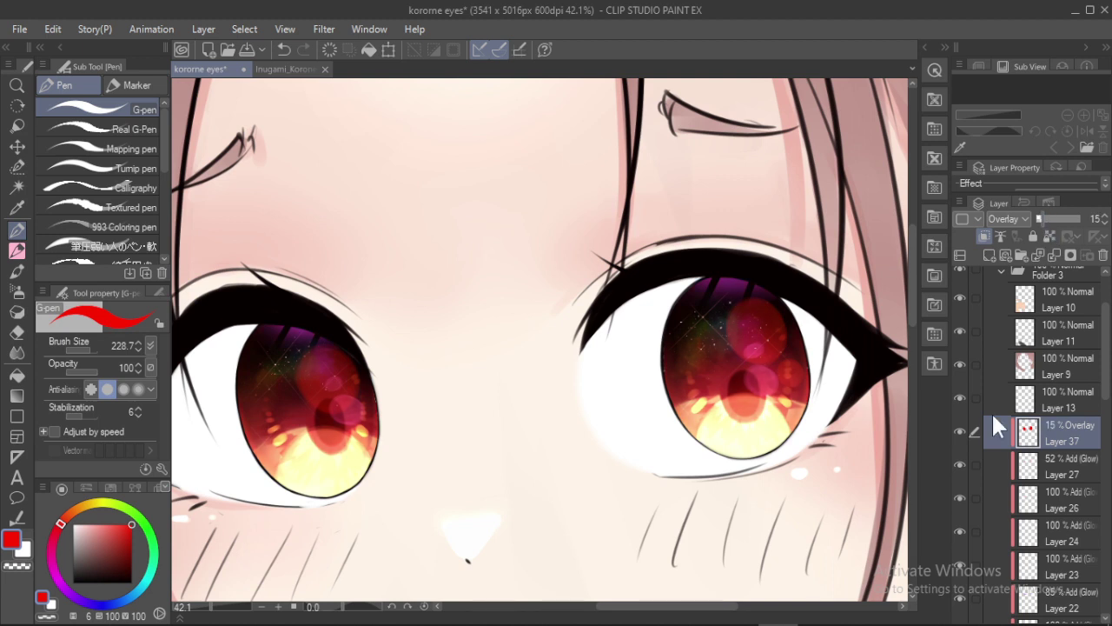
click(961, 426)
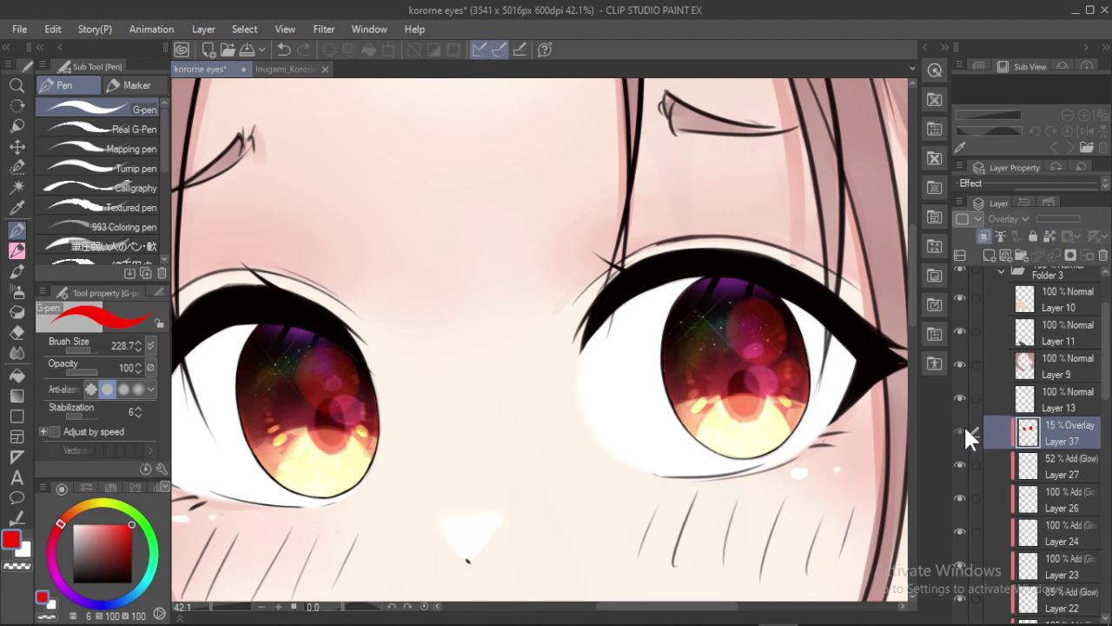
click(963, 424)
Add a new layer clipped below Layer 37, pick a light orange and set the layer's blending mode to Add (Glow)
click(988, 253)
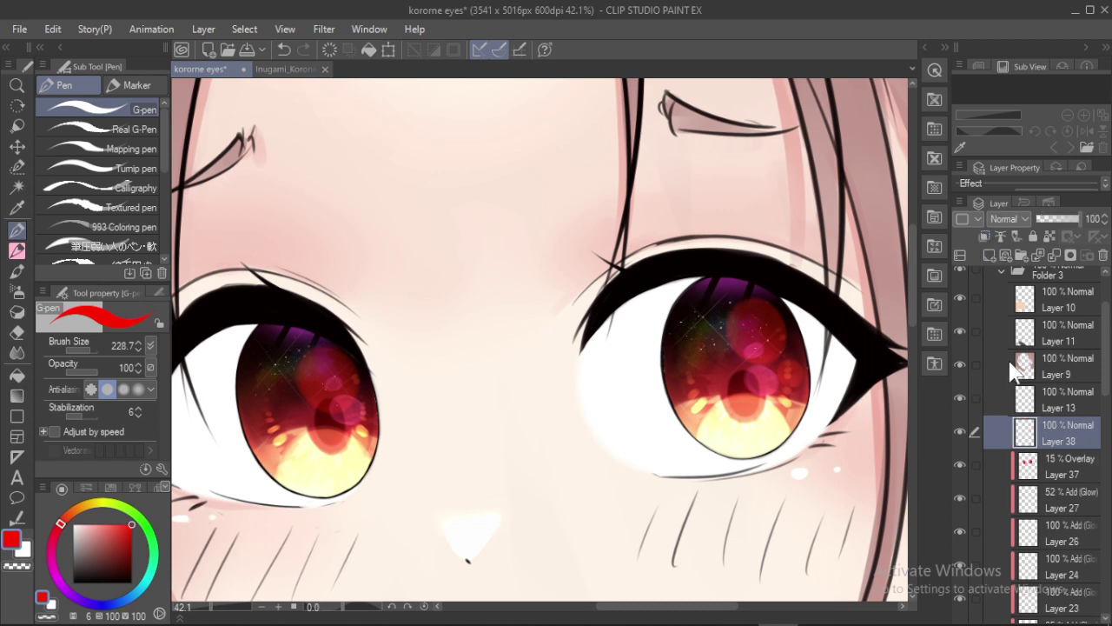
drag(1042, 442, 998, 250)
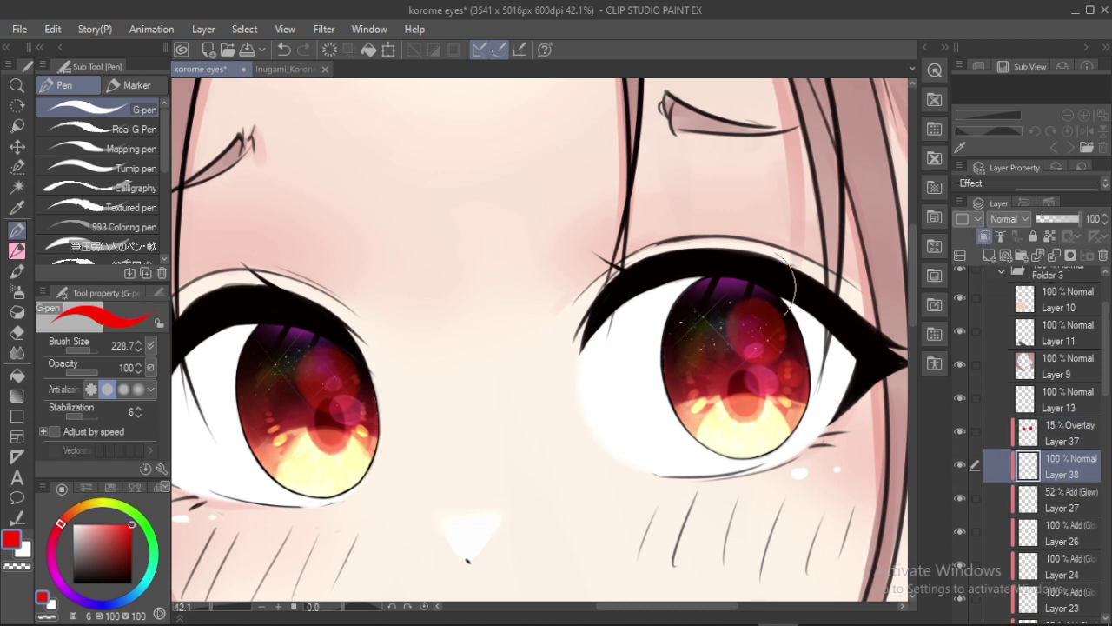
click(106, 527)
mouse_move(107, 527)
mouse_down()
mouse_move(85, 517)
mouse_move(103, 523)
mouse_up()
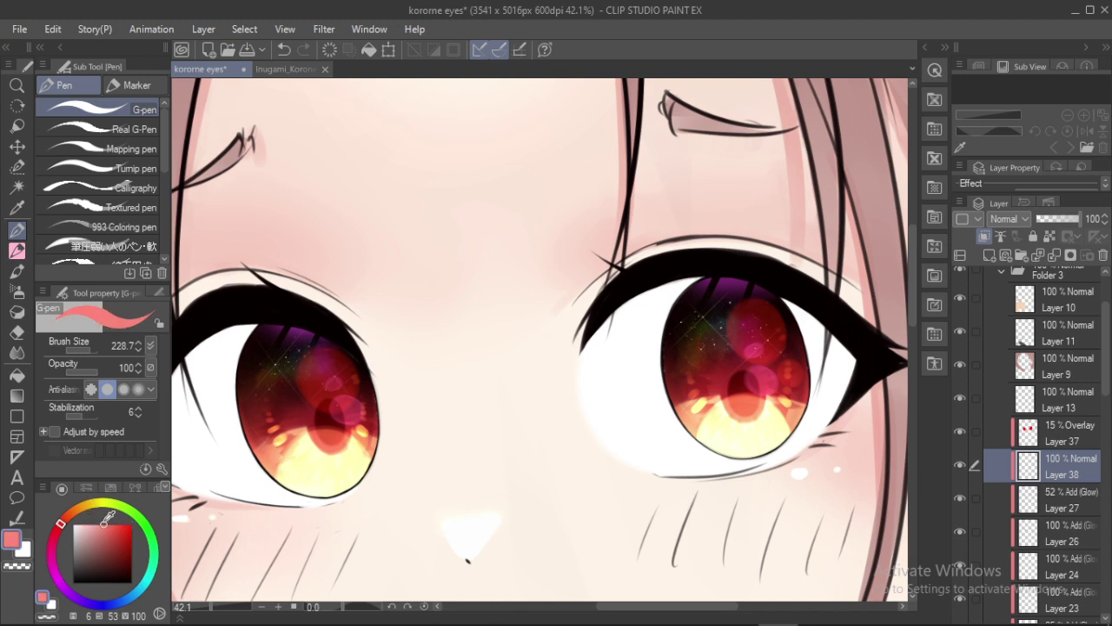
click(69, 514)
click(1012, 219)
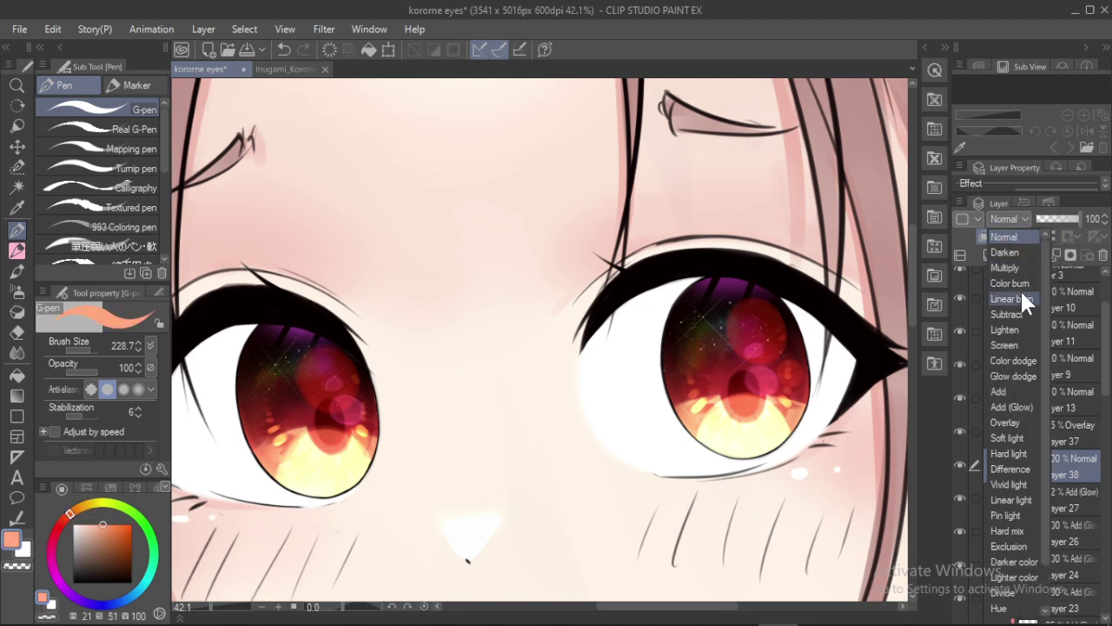
click(1027, 410)
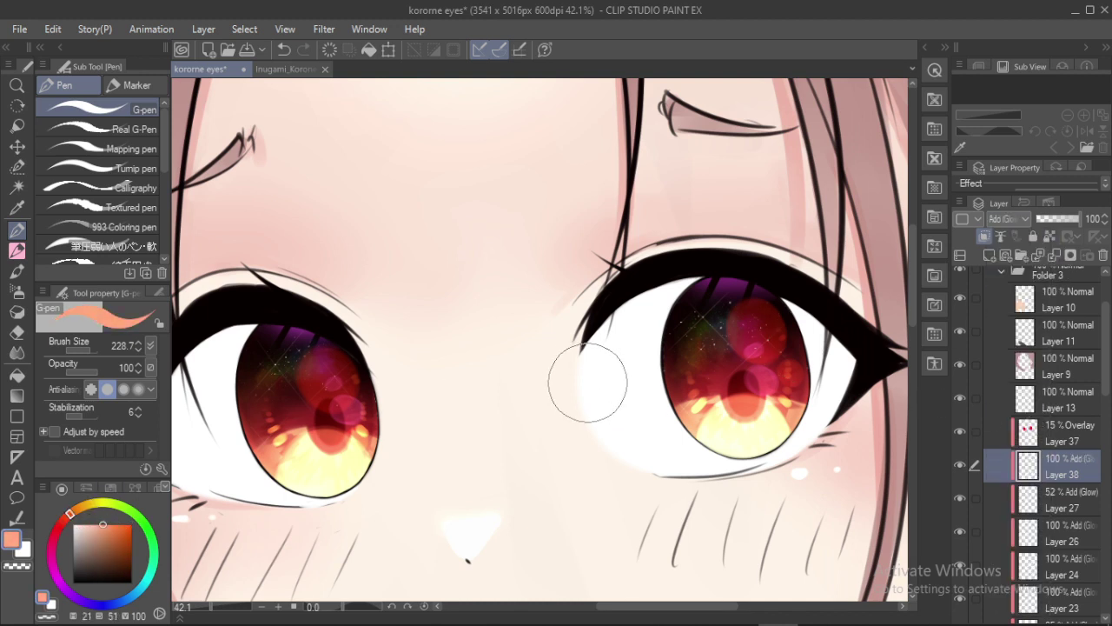
Airbrush a faint light-orange glow over the lower iris with the Soft airbrush at size 222.1
key(b)
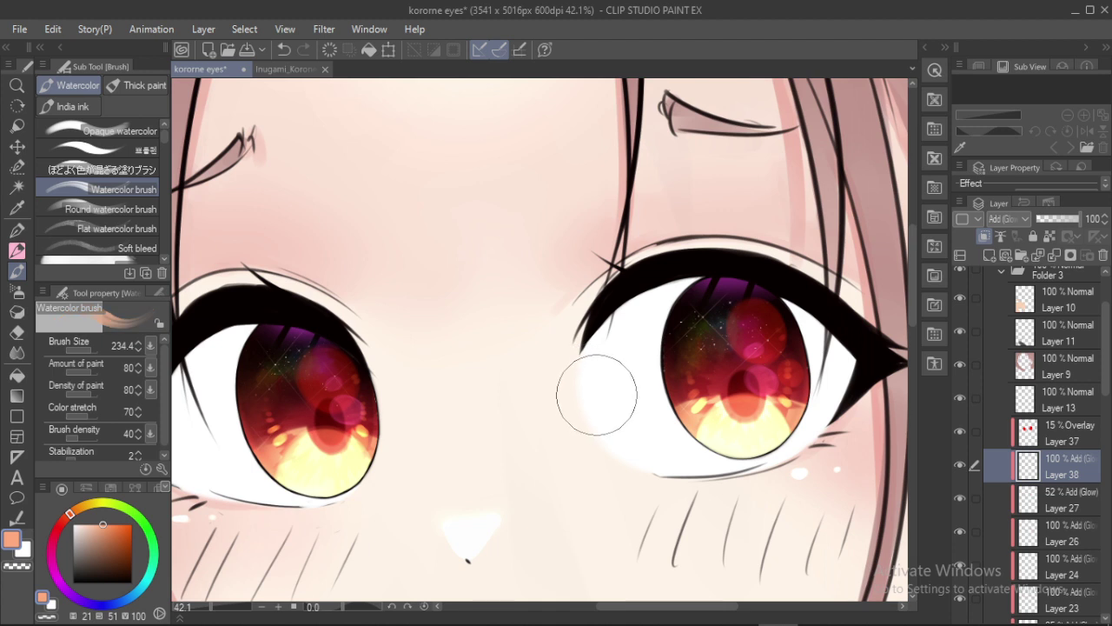
key(b)
click(119, 120)
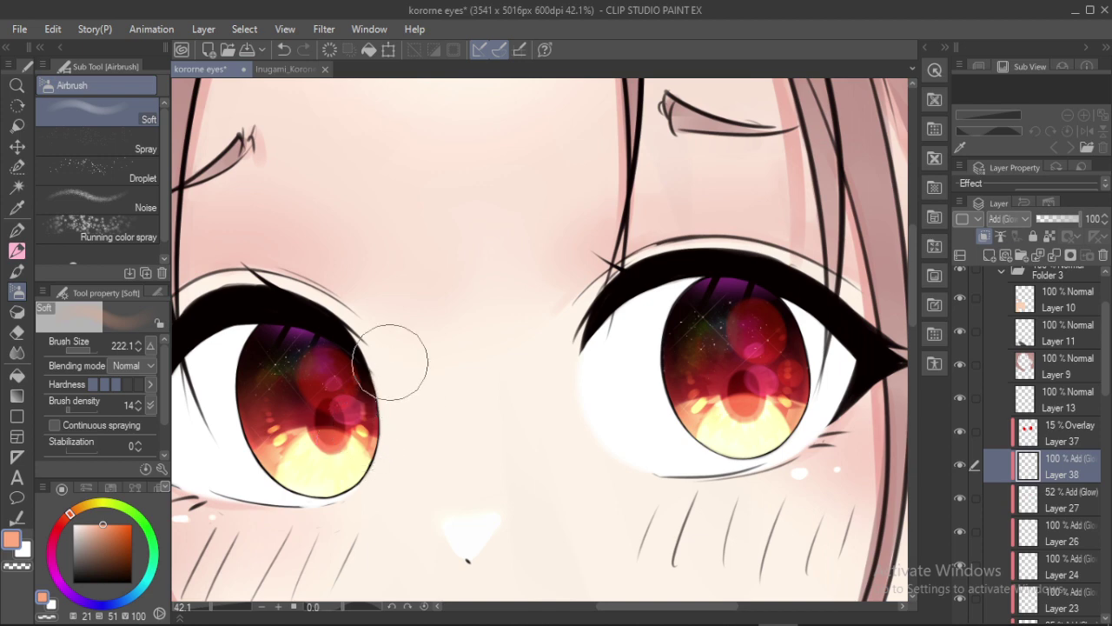
drag(734, 414, 717, 426)
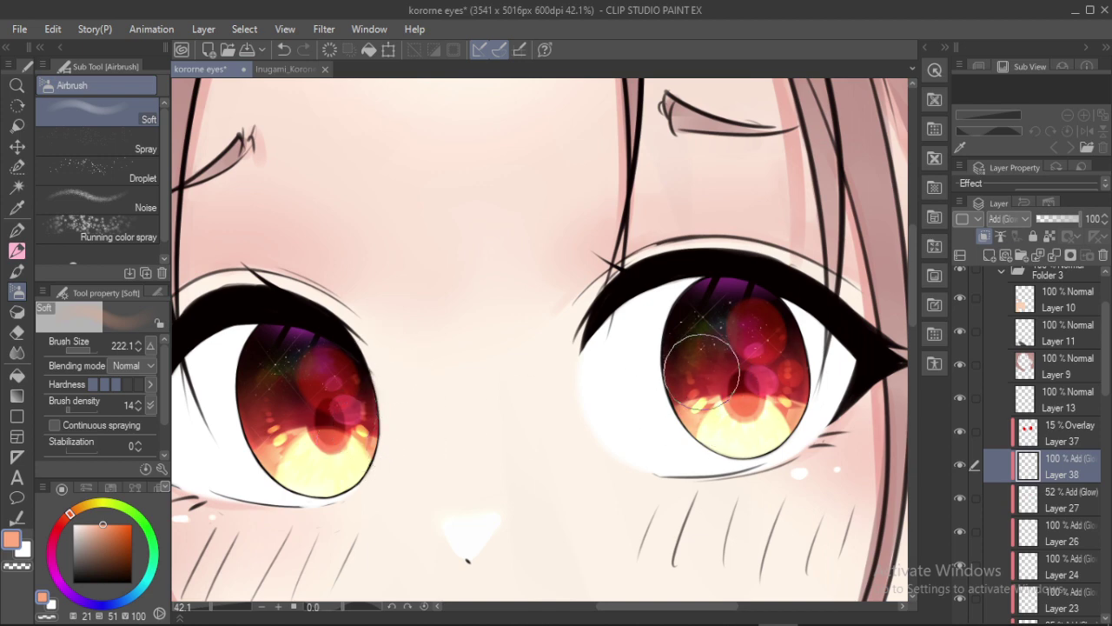
drag(455, 233, 431, 223)
drag(431, 223, 458, 234)
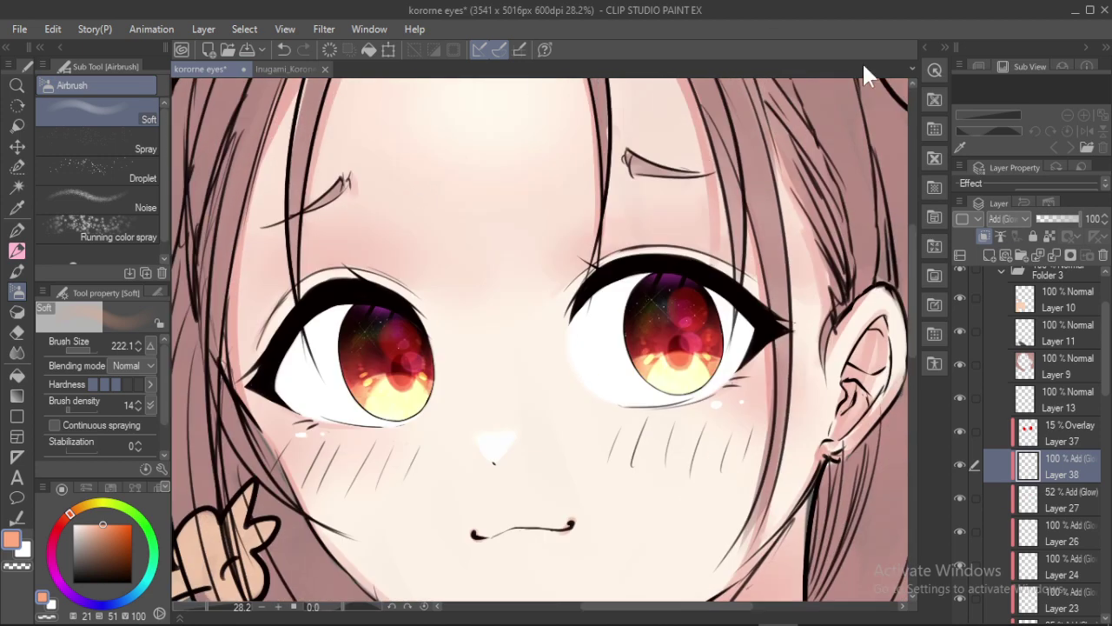
Add a new layer above Layer 6 and ready the G-pen at size 228.7 with white
scroll(1086, 287, up, 3)
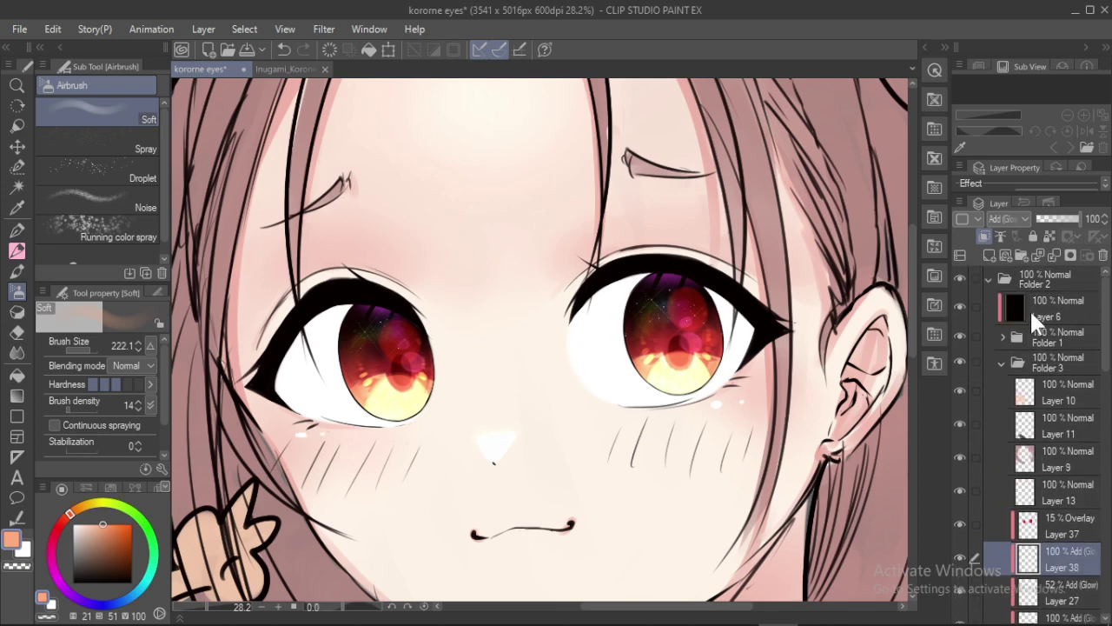
click(1030, 308)
key(ctrl+shift+n)
key(p)
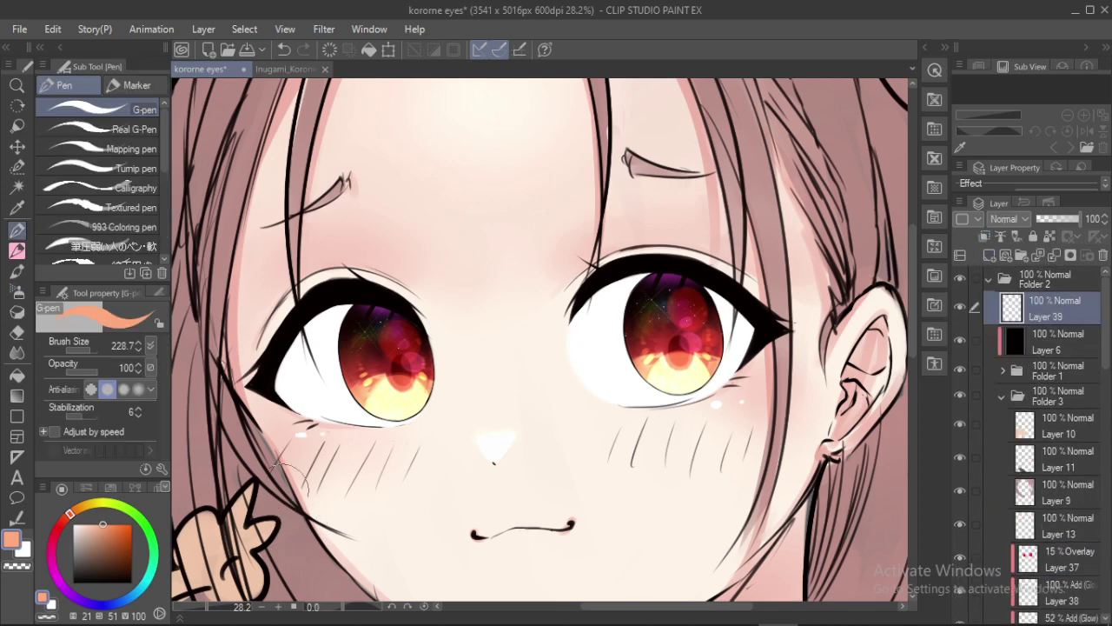
key(x)
scroll(405, 318, up, 3)
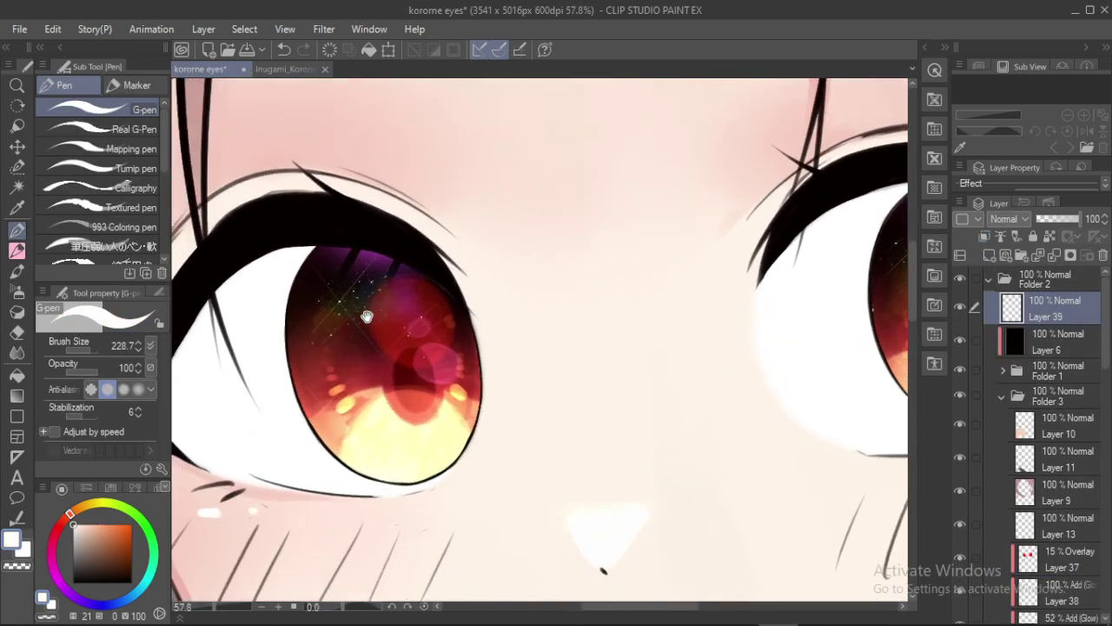
Paint a large white oval highlight on the left edge of the first eye's iris with a small dot beside it
click(311, 331)
key(ctrl+z)
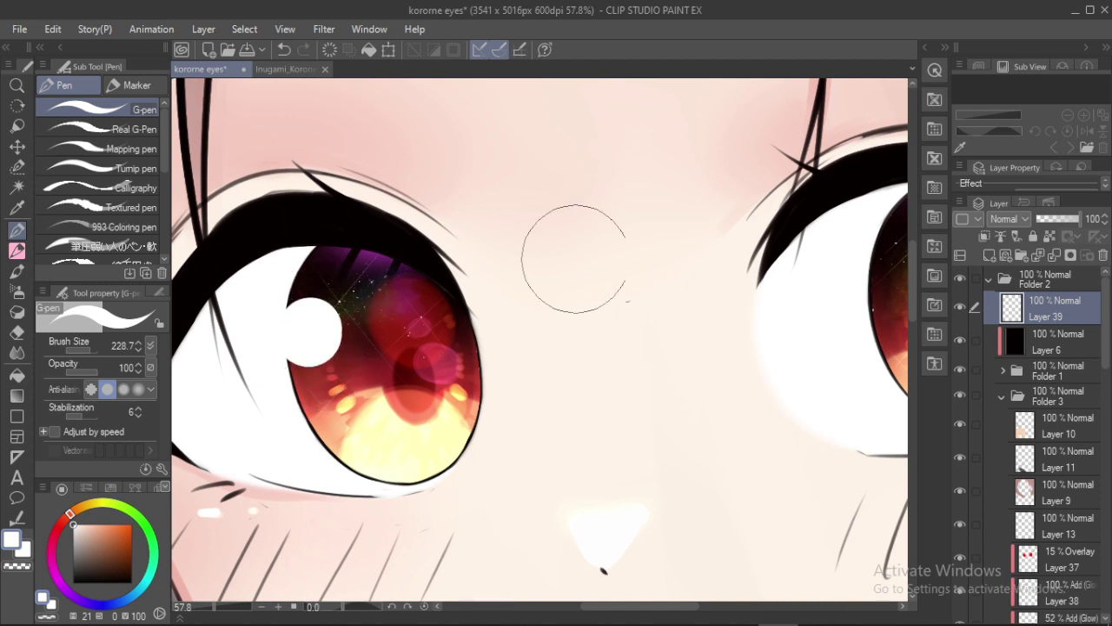
drag(304, 324, 302, 348)
click(327, 343)
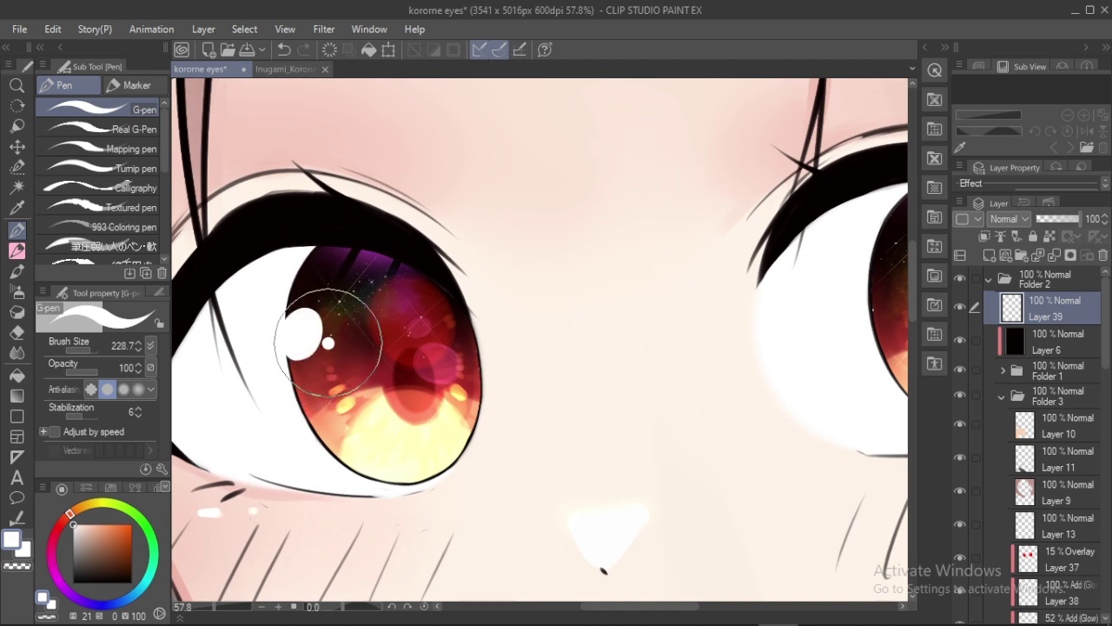
key(ctrl+z)
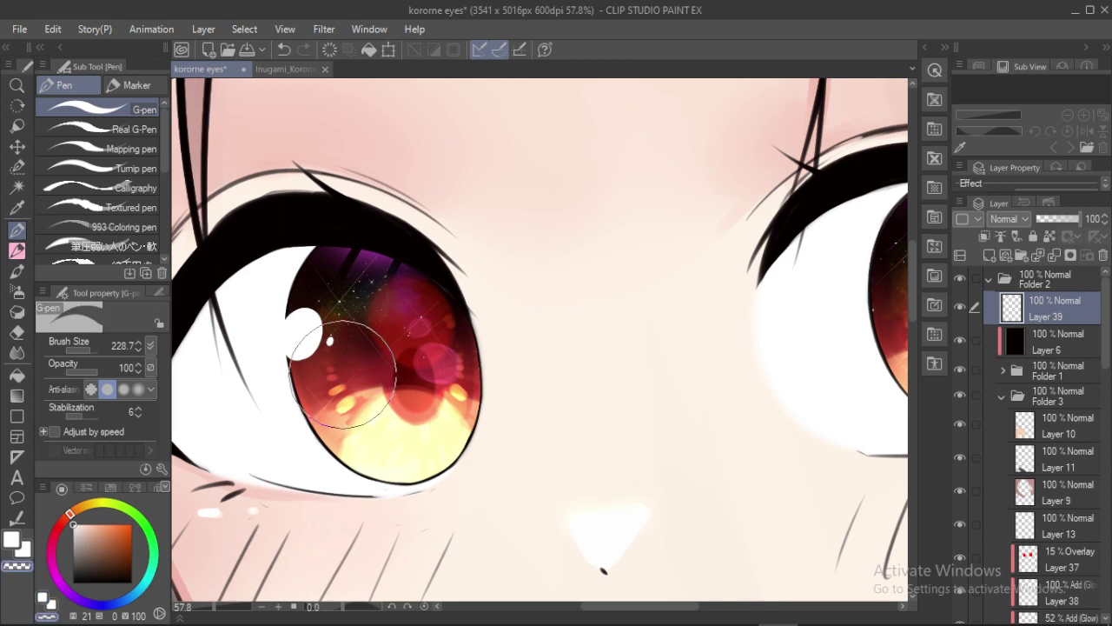
Nudge the white highlight slightly inward on the iris and set Layer 39's blending mode to Add (Glow)
key(k)
drag(355, 381, 366, 381)
drag(786, 274, 640, 301)
click(1012, 219)
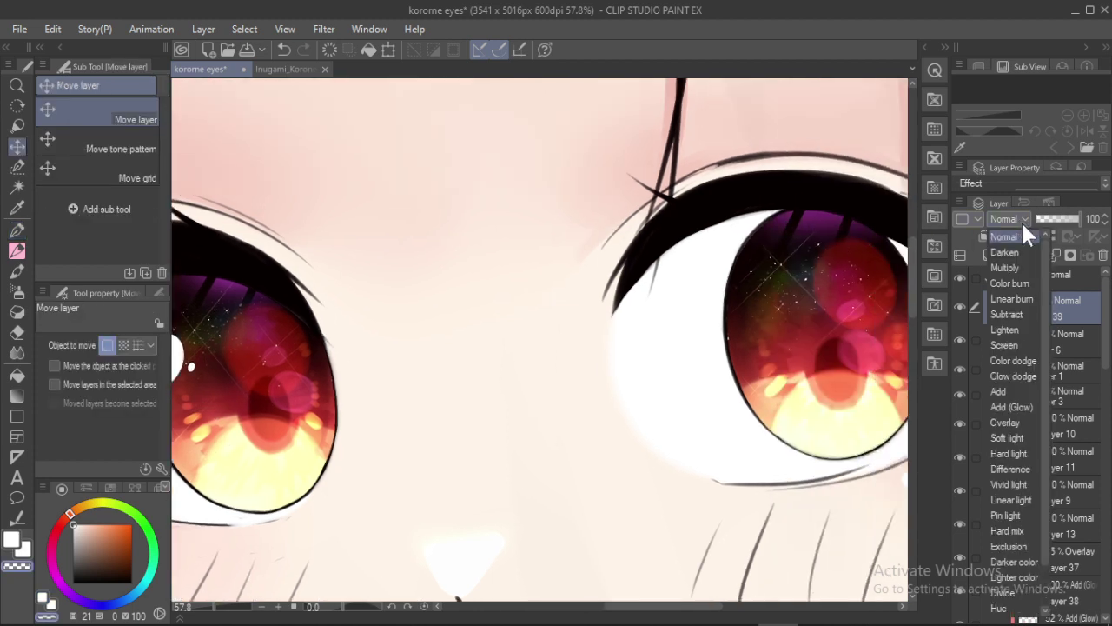
click(1013, 407)
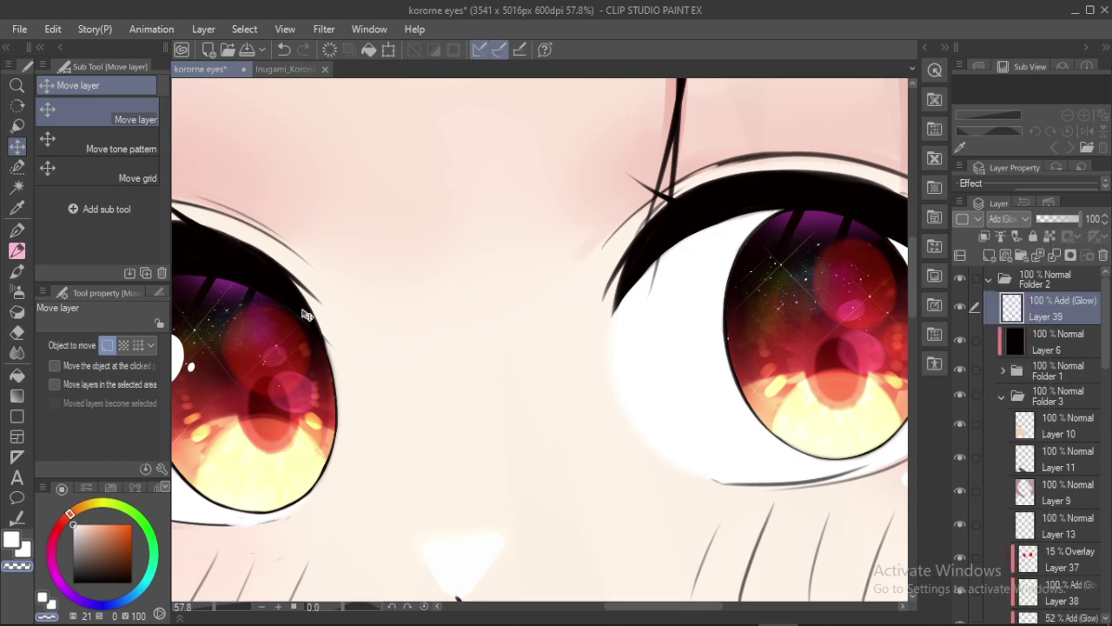
Duplicate Layer 39, move the copied highlight onto the other eye's iris and merge the copy down into Layer 39
key(p)
drag(374, 304, 343, 287)
drag(596, 280, 516, 248)
scroll(539, 267, down, 3)
drag(594, 297, 596, 310)
drag(467, 308, 486, 319)
key(ctrl+c)
key(ctrl+v)
key(k)
drag(263, 323, 735, 289)
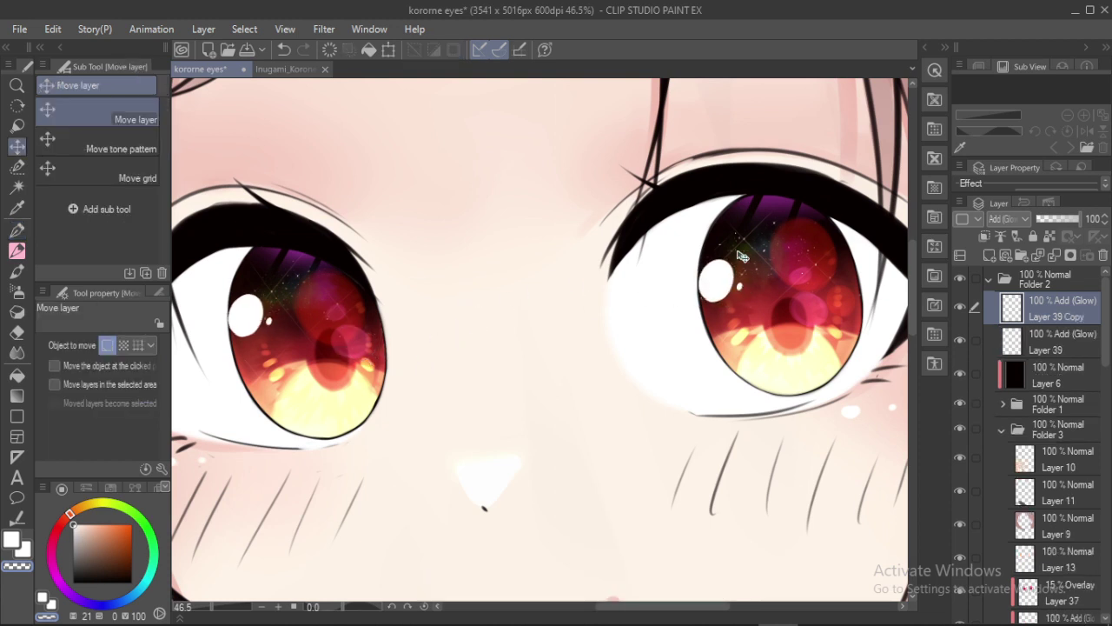
key(ctrl+e)
drag(544, 365, 524, 335)
Paint small white dots and short dashes along the edges of both irises with the G-pen at size 24.1
key(p)
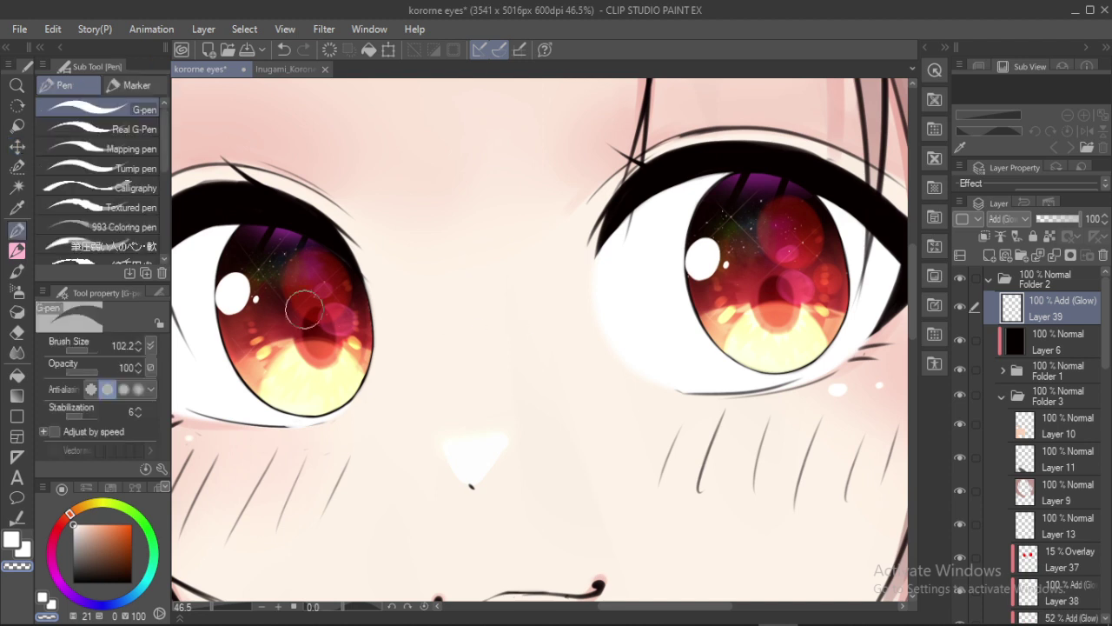
ctrl+alt+drag(343, 265, 345, 266)
key(c)
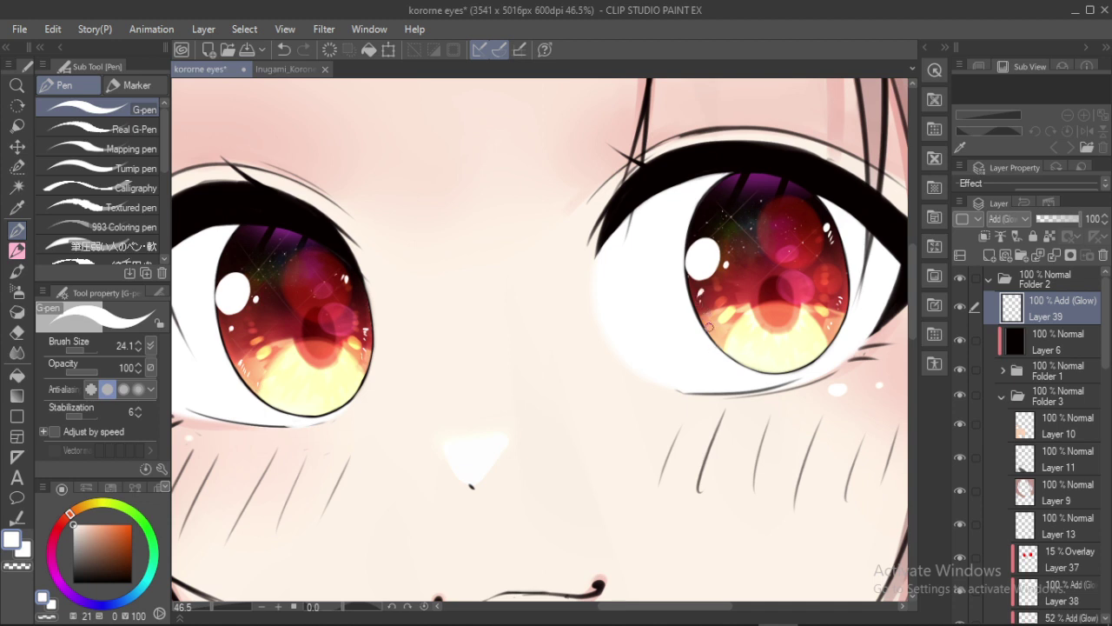
Dot a small white highlight beside the pupil in each eye with the G-pen at size 50.3
scroll(774, 298, up, 2)
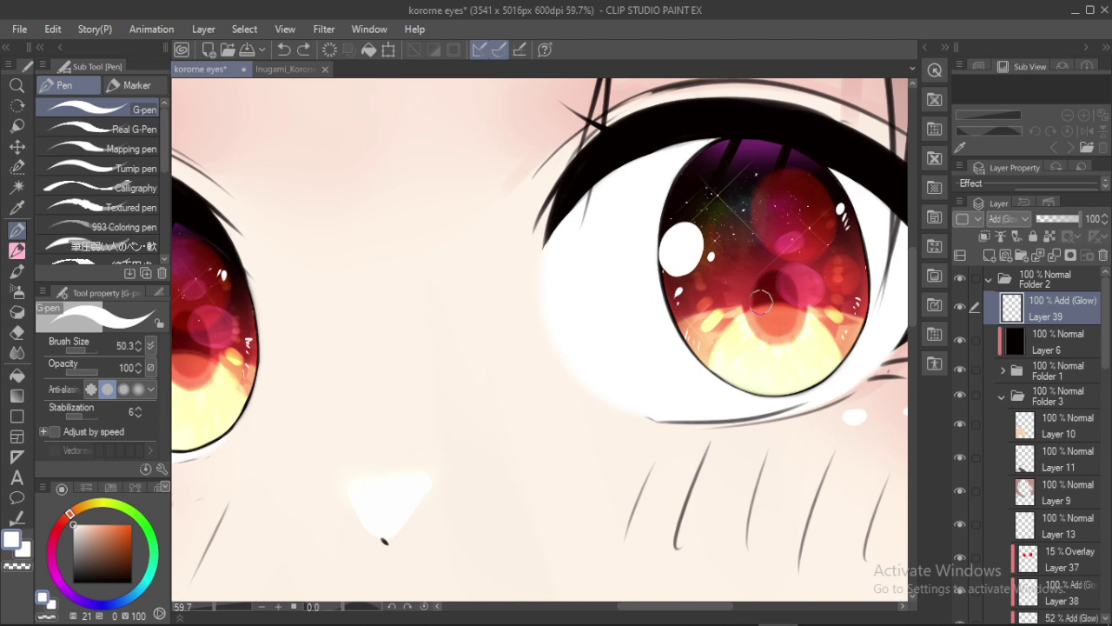
click(762, 295)
drag(497, 277, 717, 241)
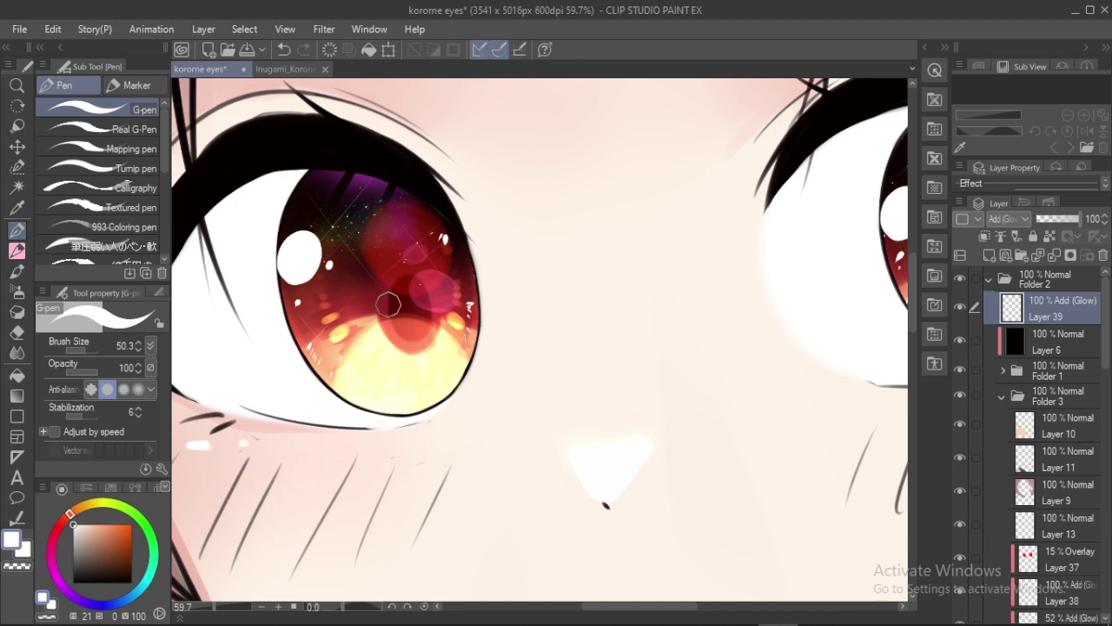
scroll(390, 301, down, 2)
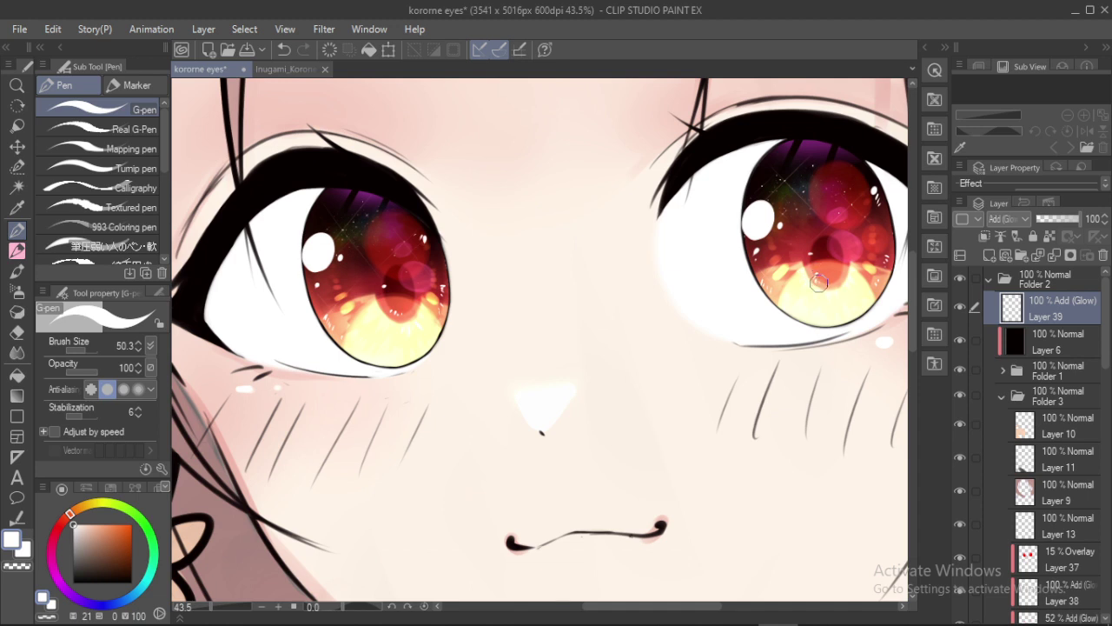
Enlarge the first eye's upper-right white dot and add tiny dots above the large highlight in both eyes at size 36.8
key(])
click(407, 224)
mouse_move(718, 224)
mouse_down()
mouse_move(583, 223)
mouse_move(633, 287)
mouse_up()
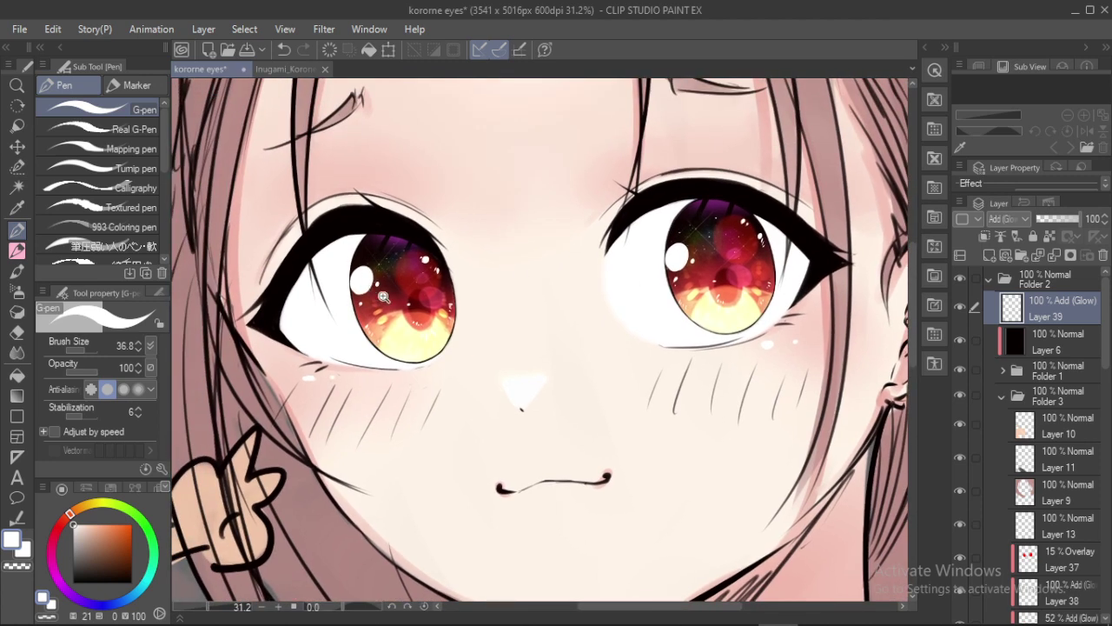
drag(384, 297, 453, 306)
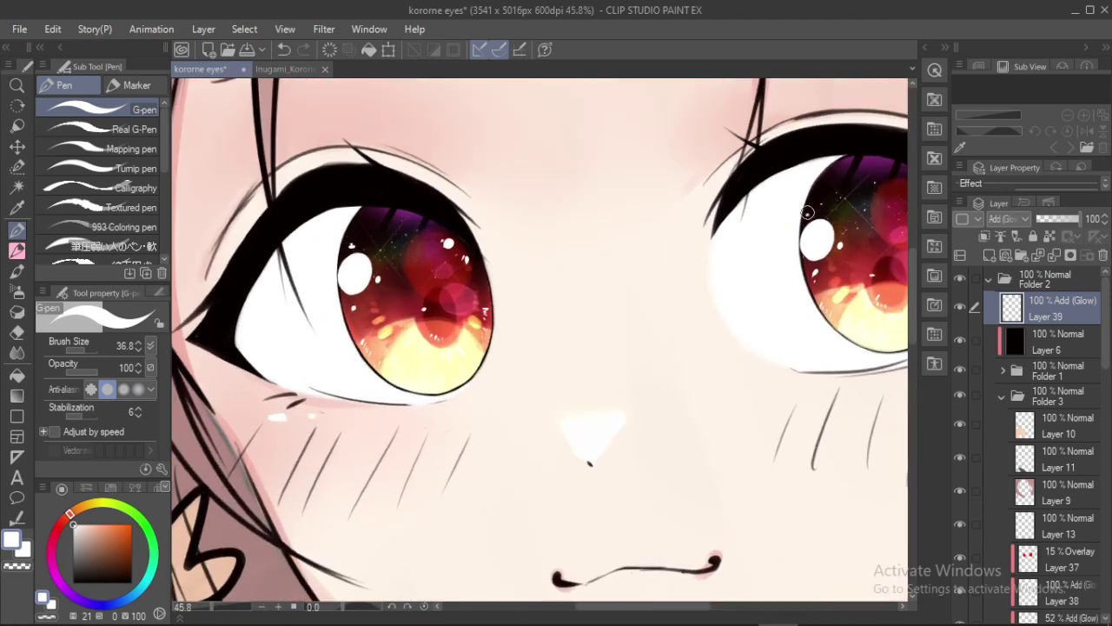
drag(807, 207, 672, 202)
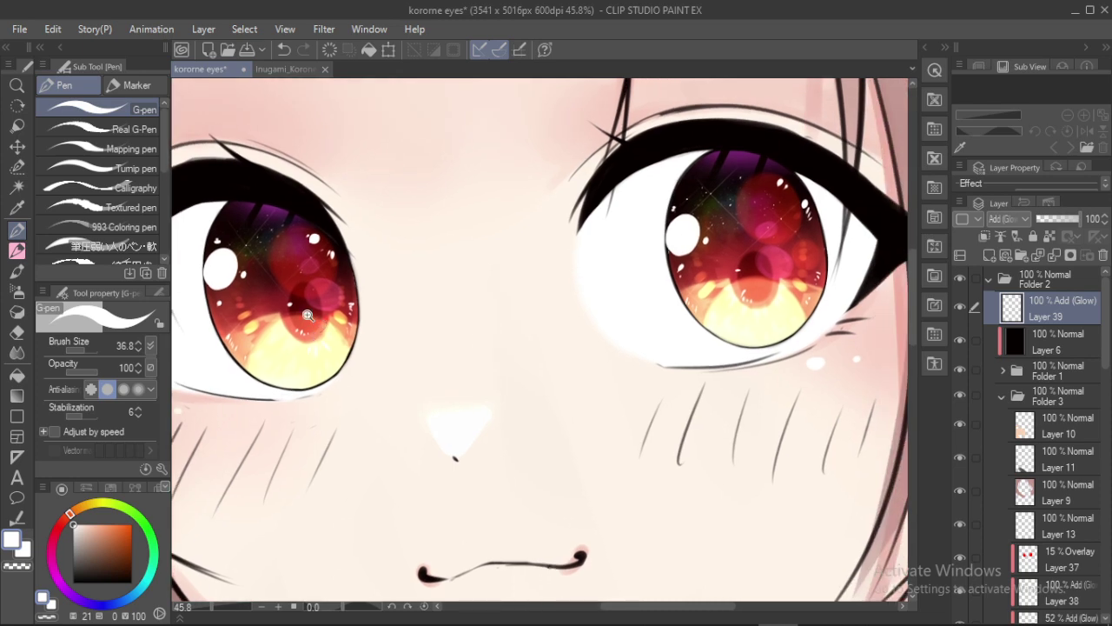
Add fine white dashes inside the lower part of each pupil and check both eyes
scroll(308, 315, up, 3)
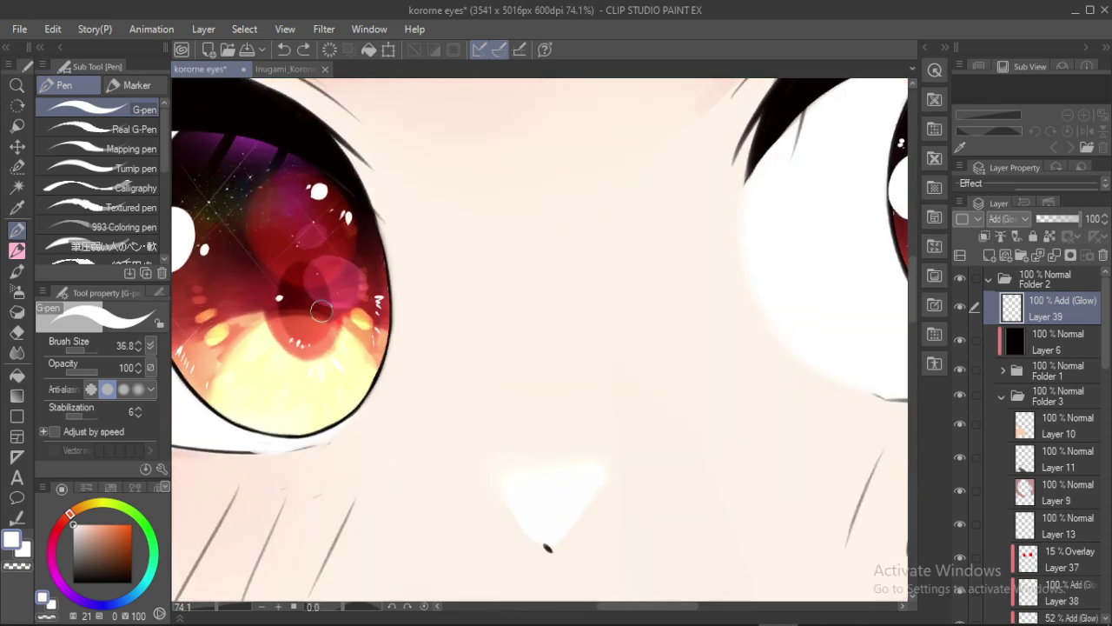
drag(838, 270, 795, 273)
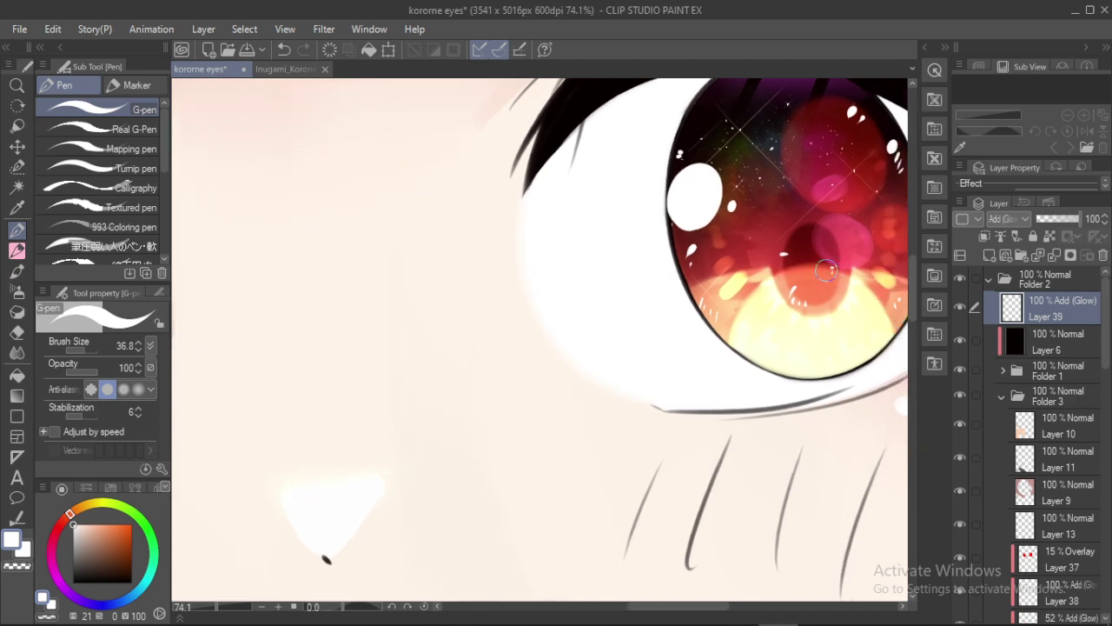
scroll(826, 271, down, 5)
scroll(696, 460, up, 3)
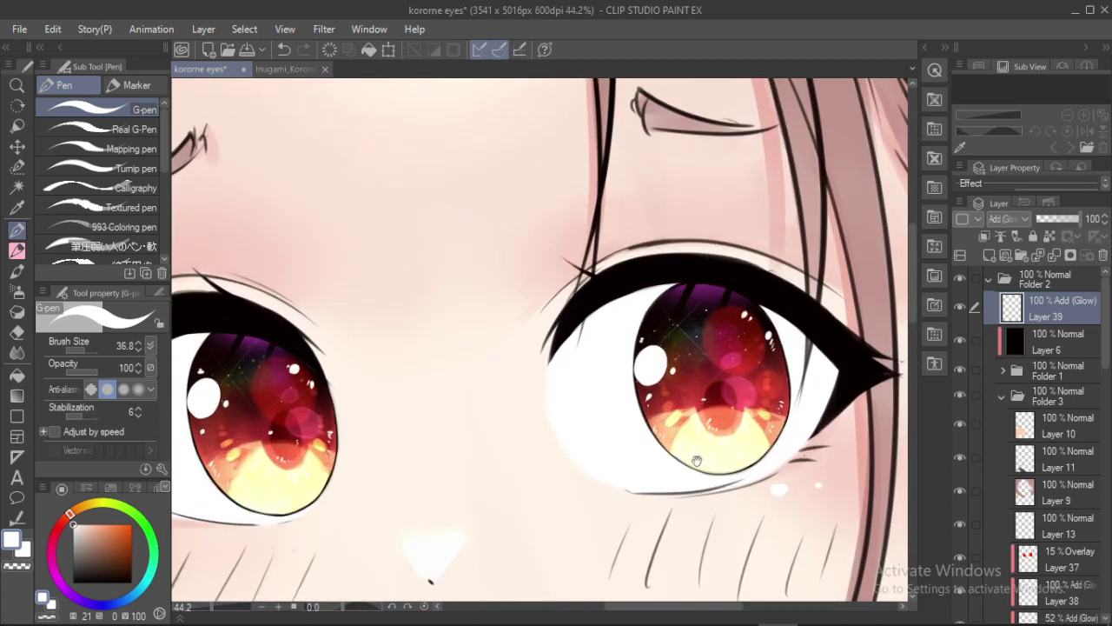
scroll(697, 460, up, 1)
scroll(694, 367, down, 3)
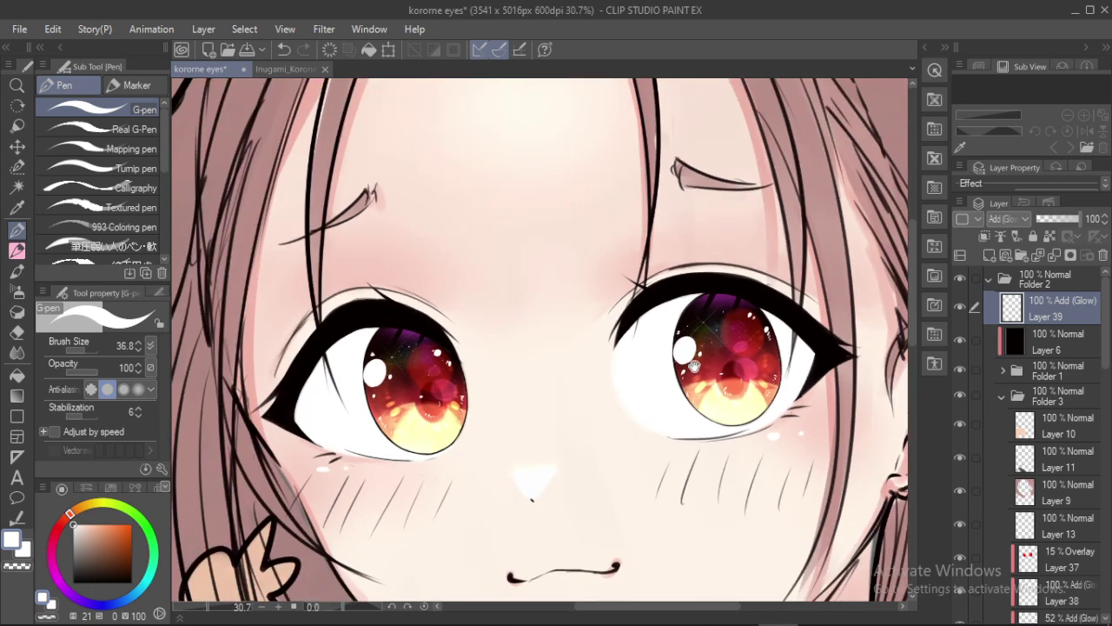
Paint a rounder, larger white highlight on the upper-right rim of each iris with the G-pen at size 70.5
scroll(694, 366, up, 4)
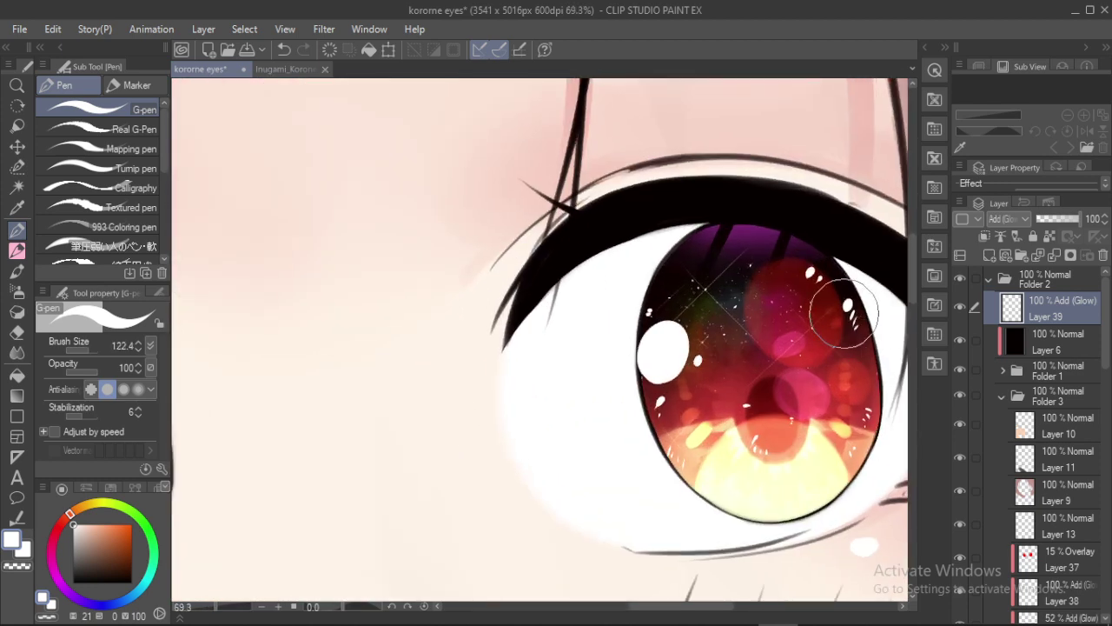
drag(841, 309, 827, 307)
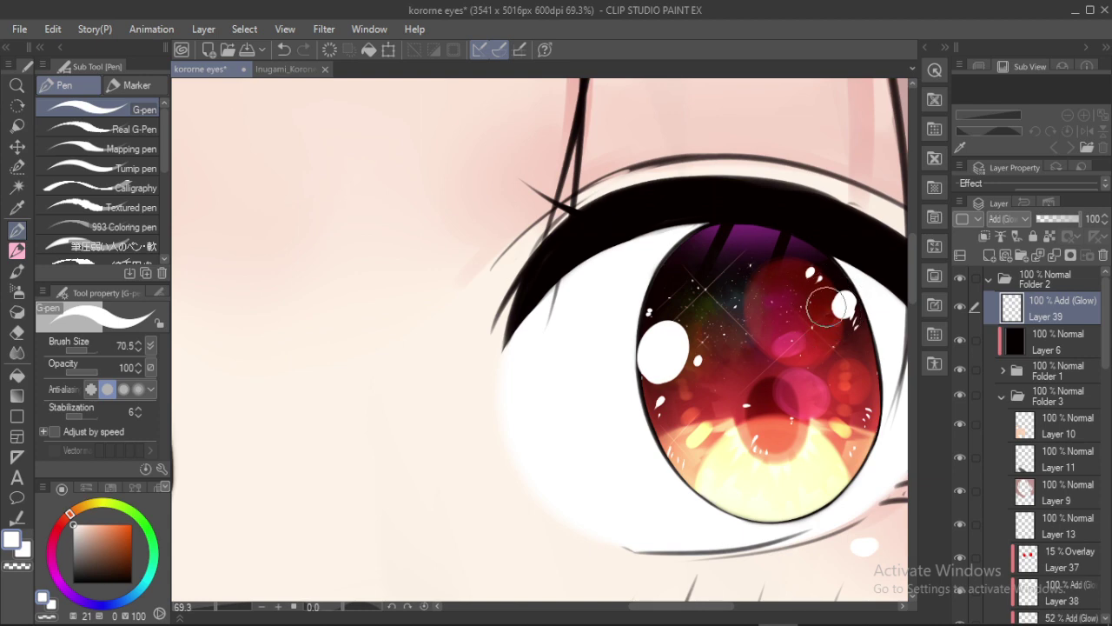
scroll(821, 305, down, 2)
scroll(277, 366, up, 2)
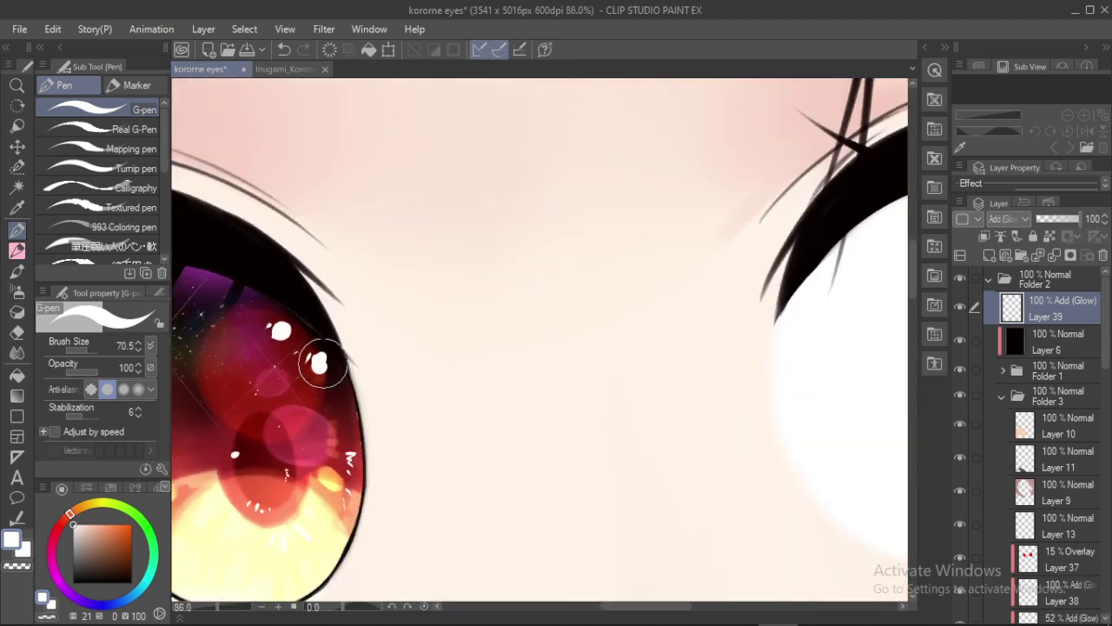
drag(316, 361, 318, 365)
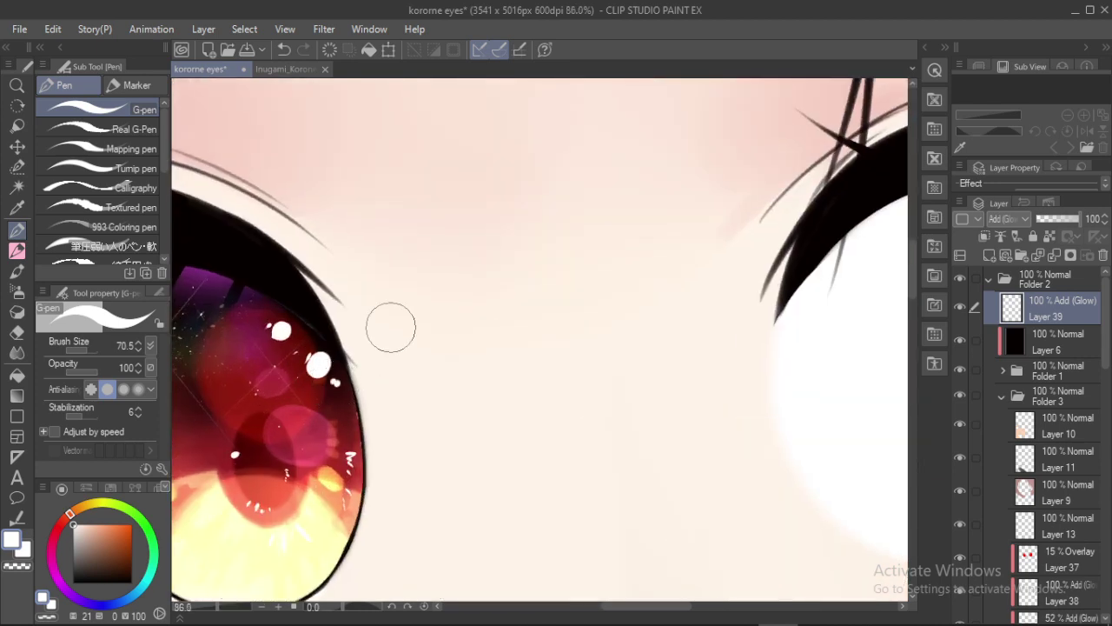
scroll(386, 326, down, 3)
scroll(363, 341, up, 2)
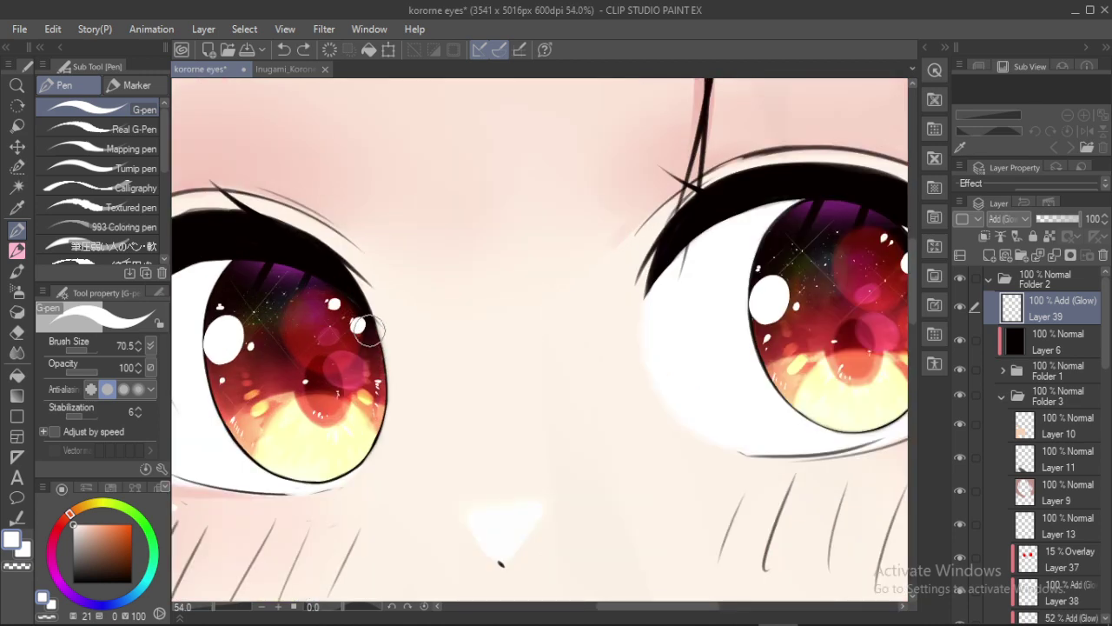
Add a new clipped layer above Layer 2 in Folder 1
scroll(425, 252, down, 3)
scroll(409, 283, down, 3)
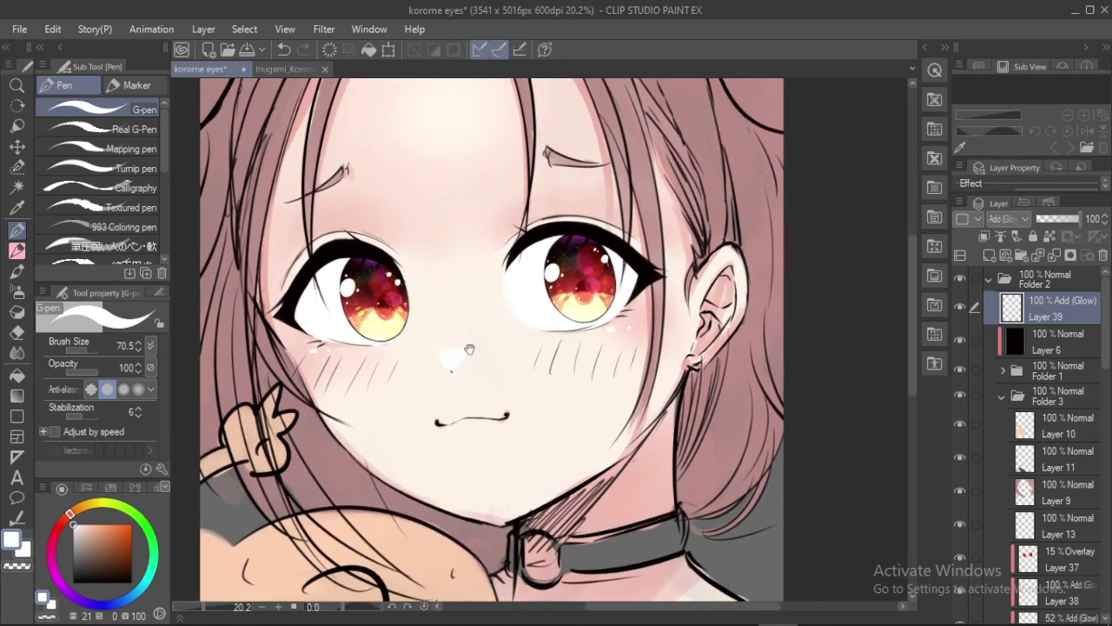
scroll(478, 374, up, 1)
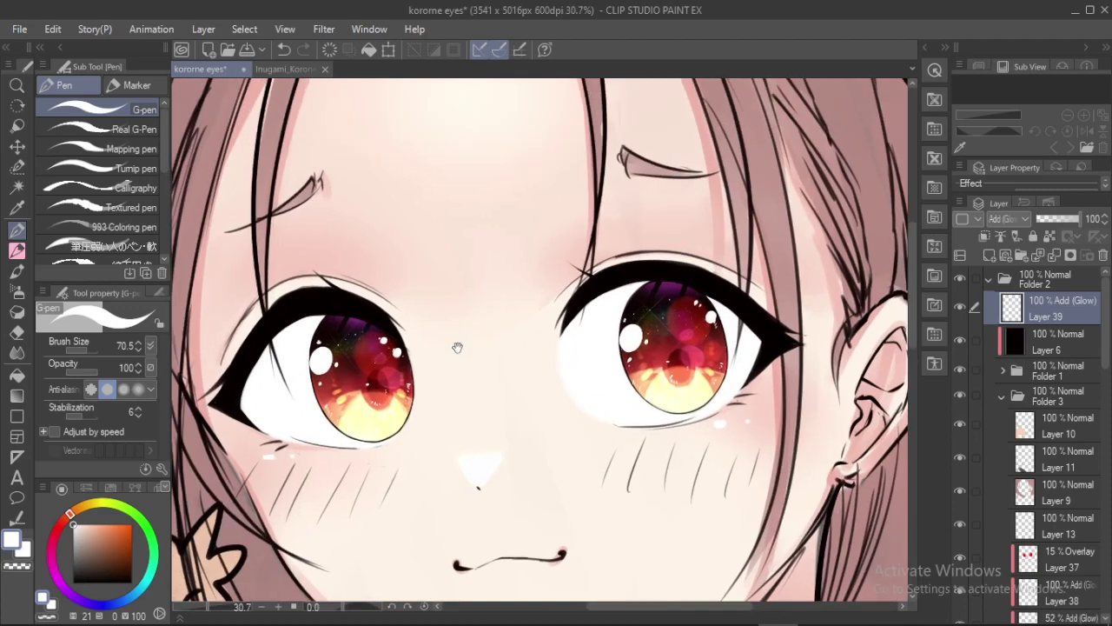
scroll(663, 328, up, 1)
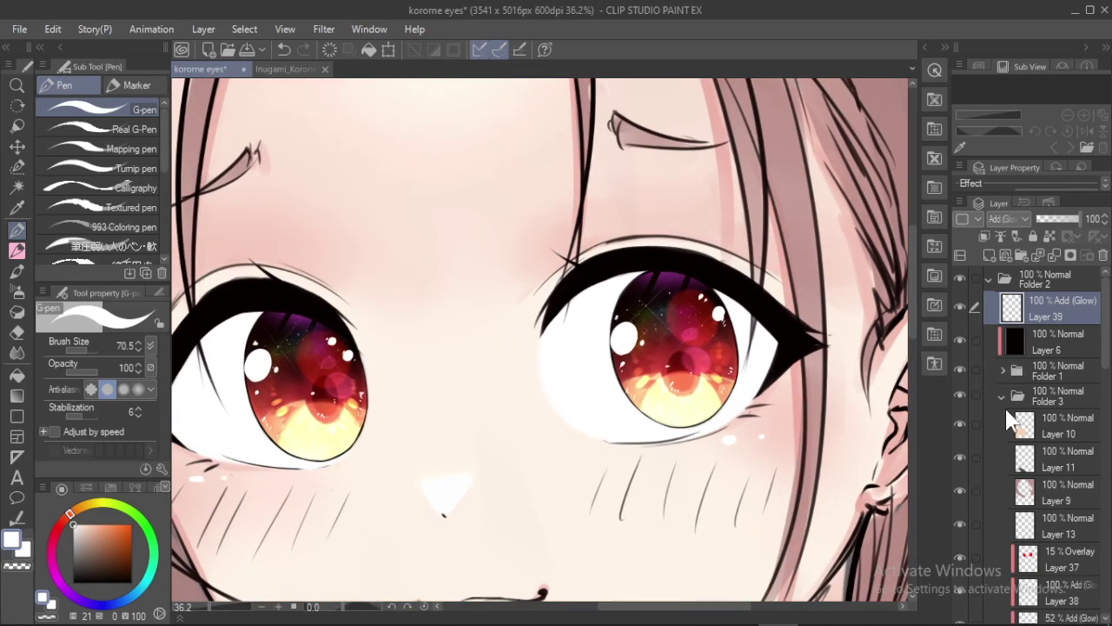
click(1002, 370)
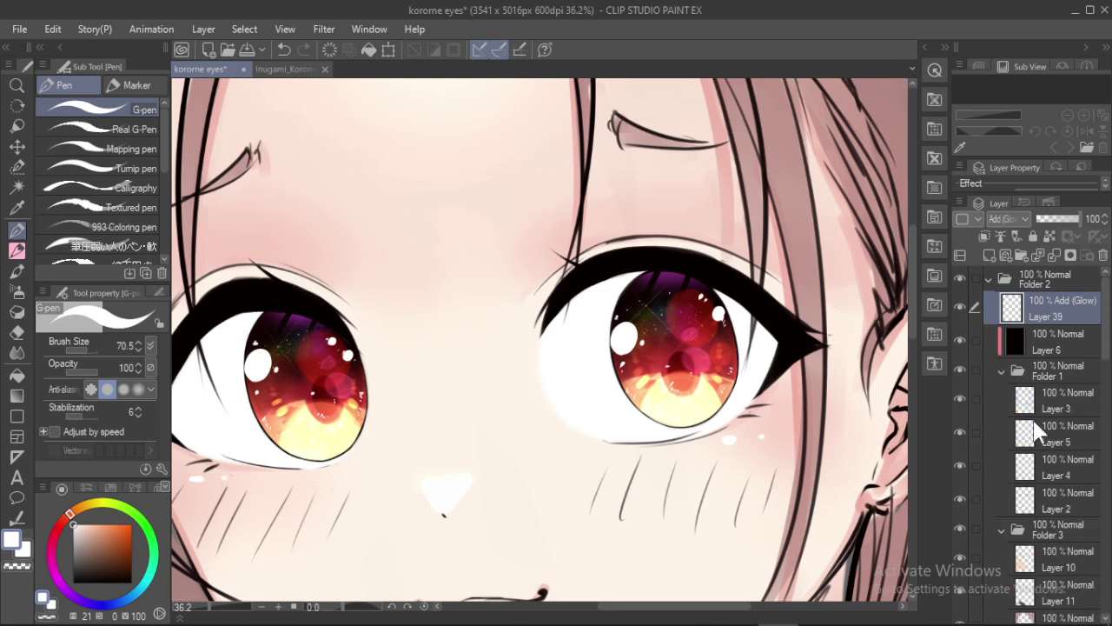
click(1047, 511)
click(960, 495)
click(960, 495)
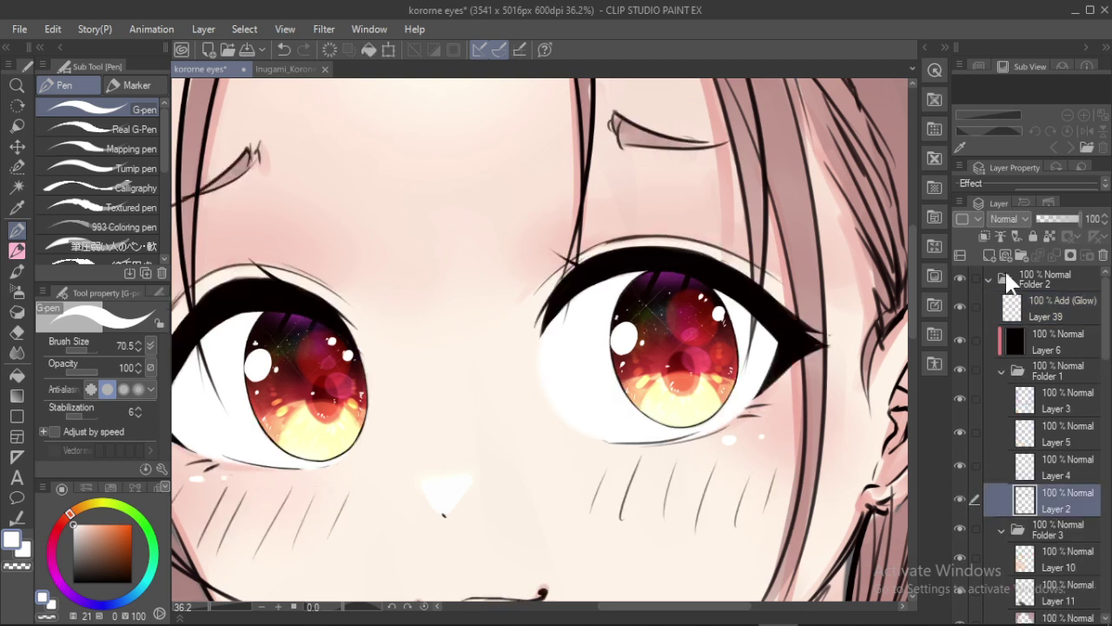
click(989, 254)
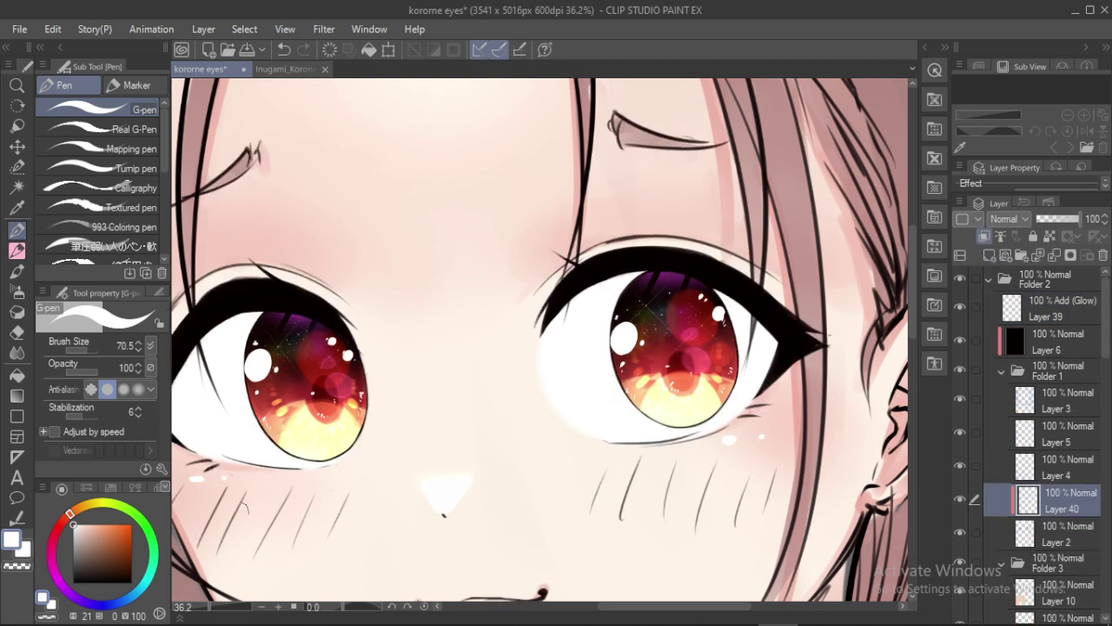
Set the new clipped layer to Add (Glow) and try tinting the first iris's outline red with the Soft airbrush
click(58, 527)
click(125, 527)
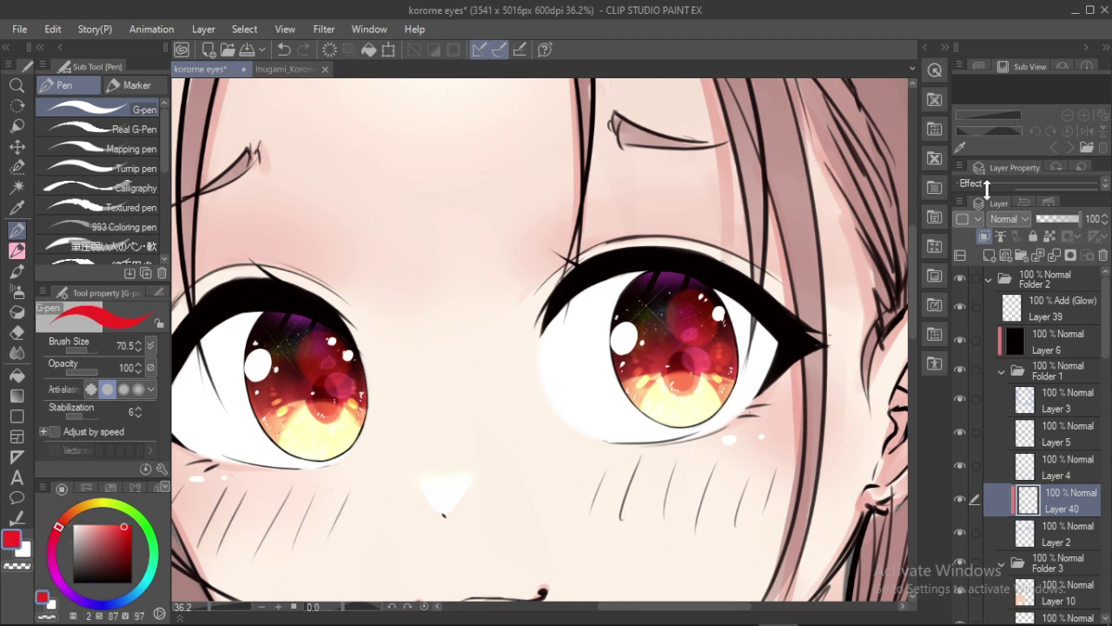
click(1023, 219)
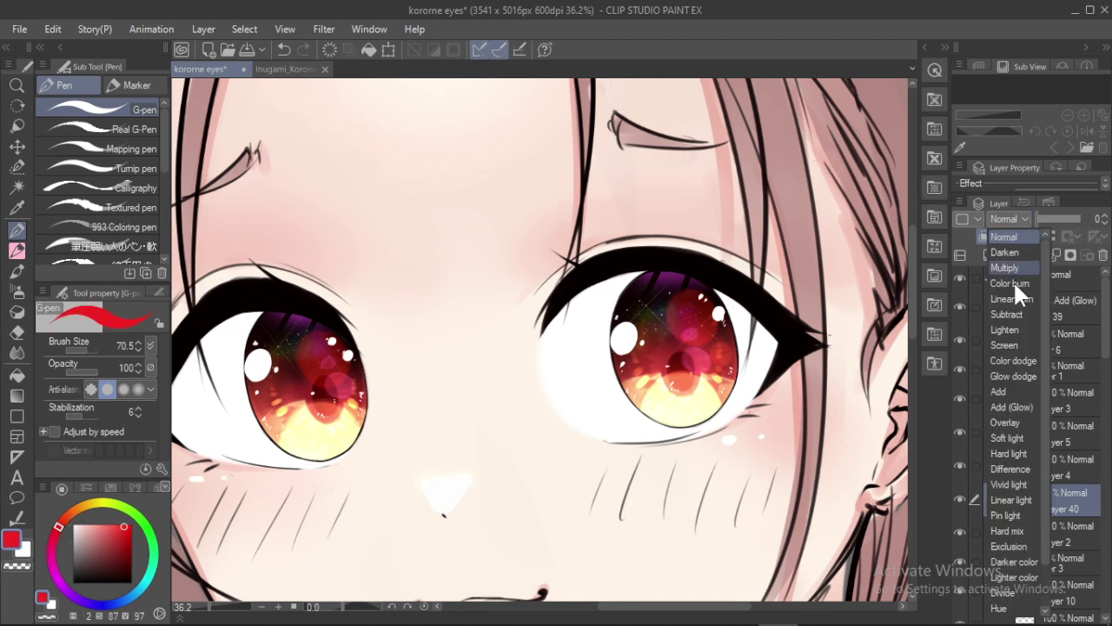
click(1011, 406)
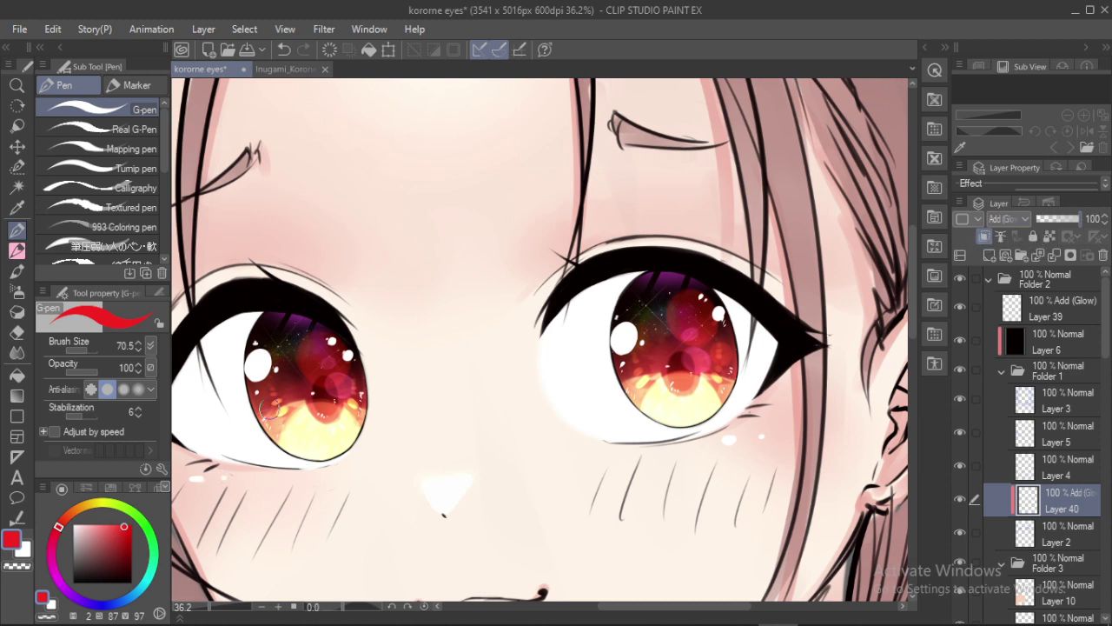
key(b)
key(b)
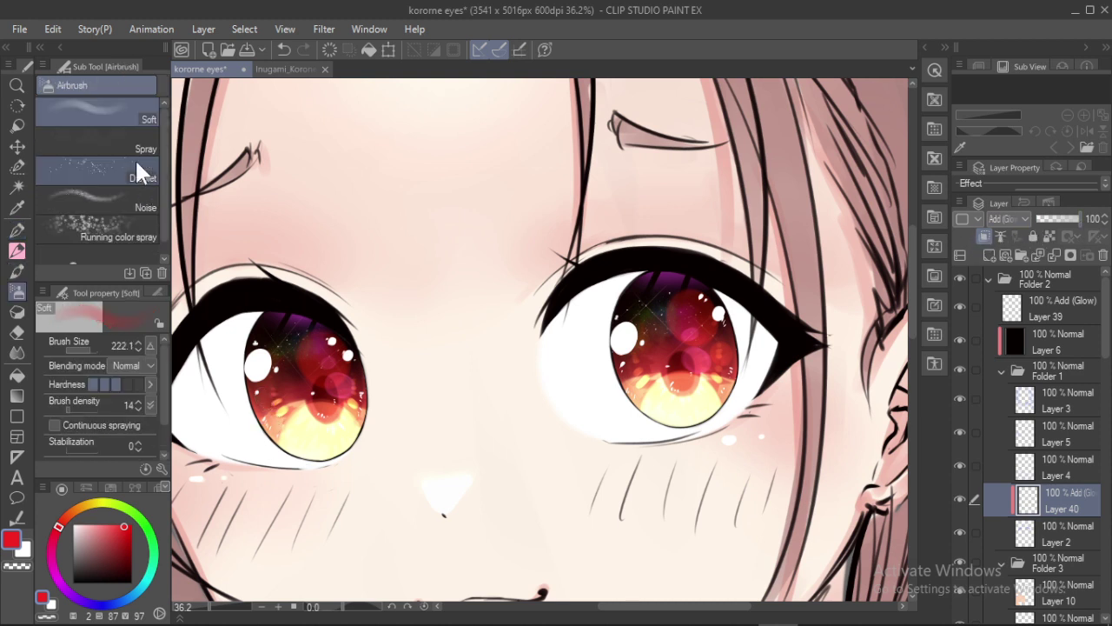
scroll(352, 354, up, 3)
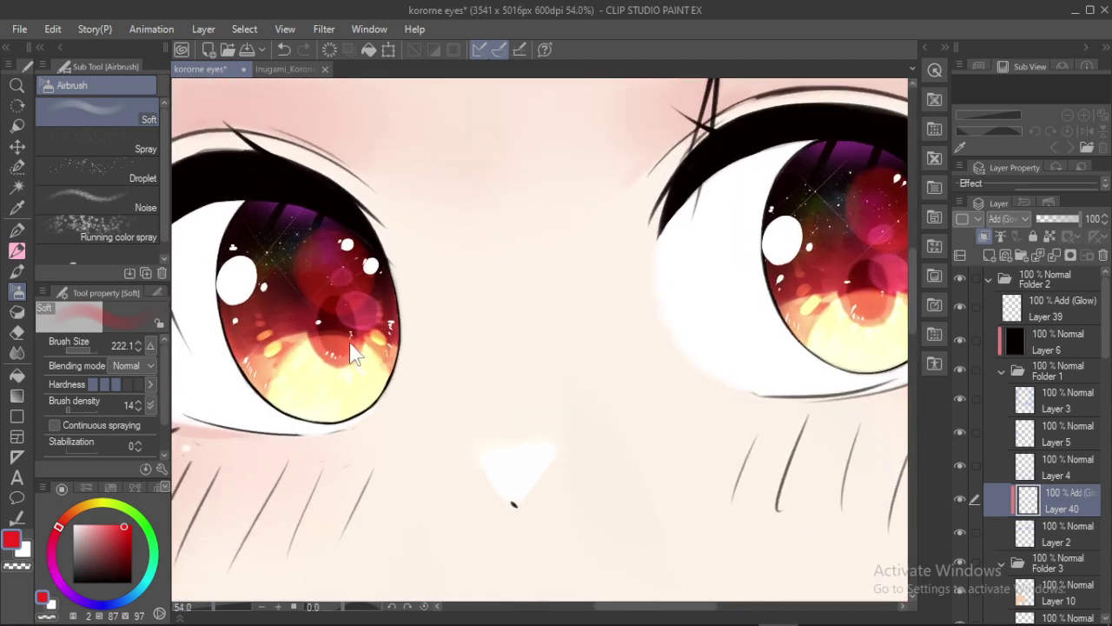
drag(350, 343, 329, 317)
Try airbrushing the first iris's lower outline with pale yellow sampled from the iris, at size 103.6
click(1013, 218)
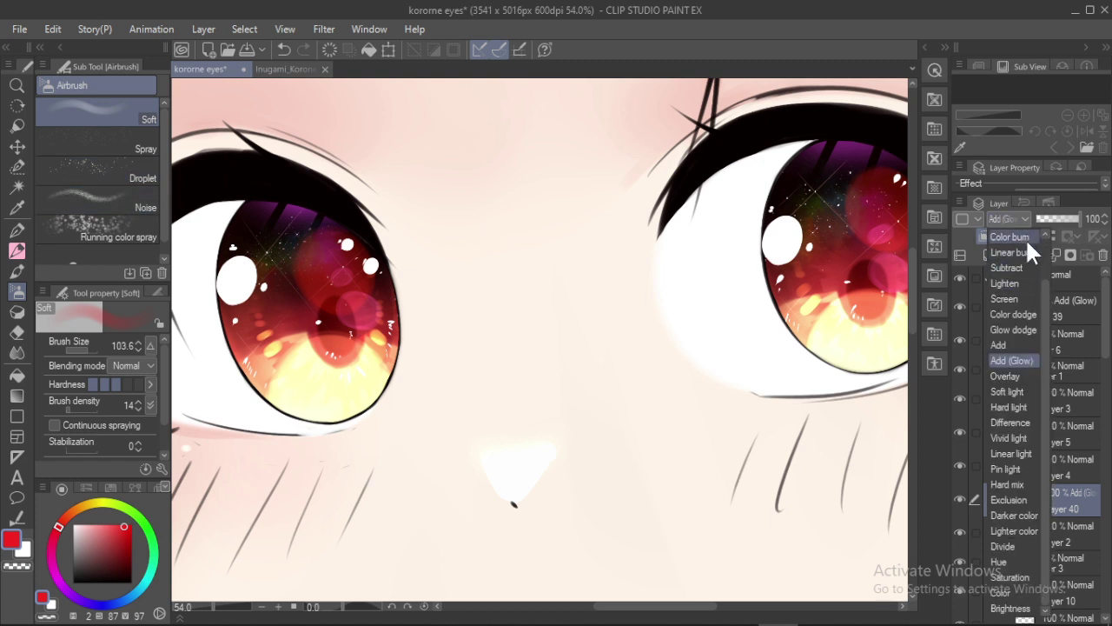
scroll(1042, 253, up, 3)
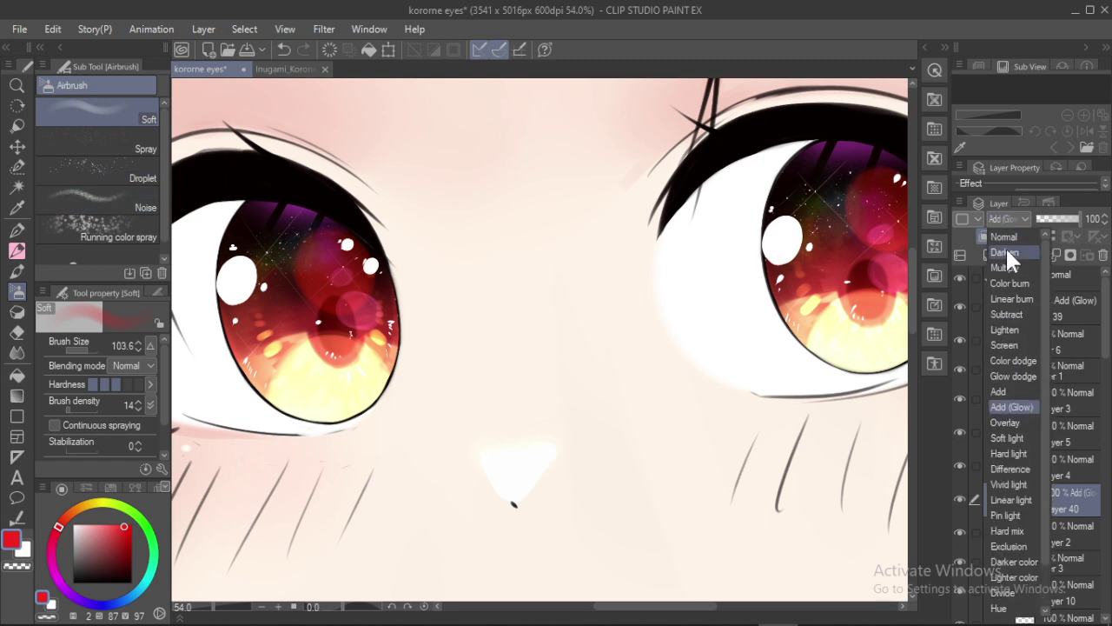
click(390, 415)
alt+click(341, 396)
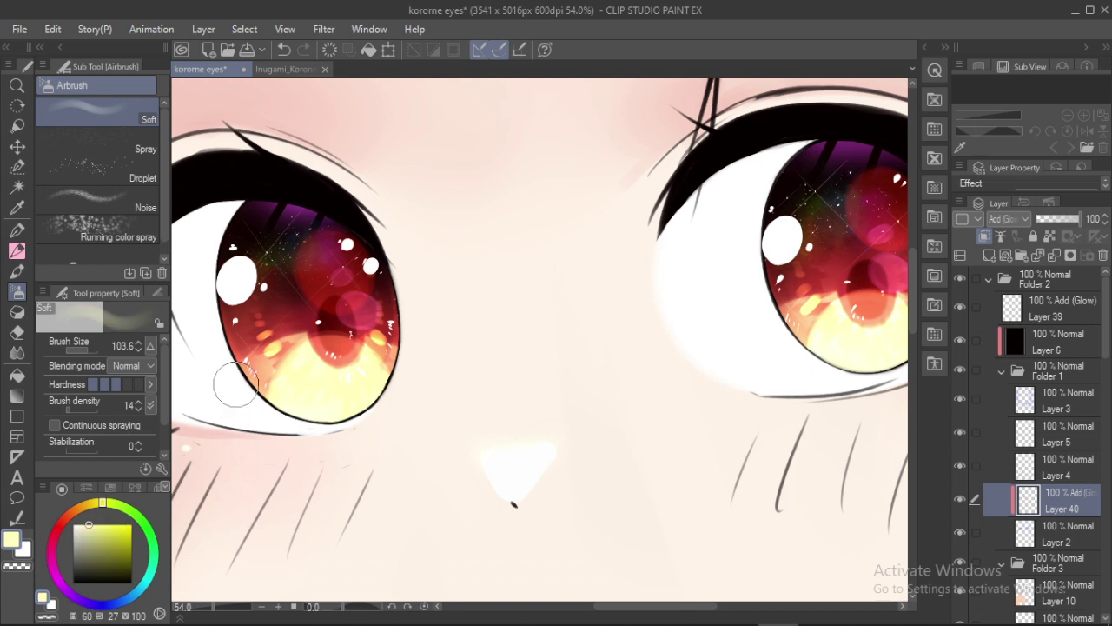
mouse_move(277, 400)
mouse_down()
mouse_move(303, 413)
mouse_move(290, 409)
mouse_up()
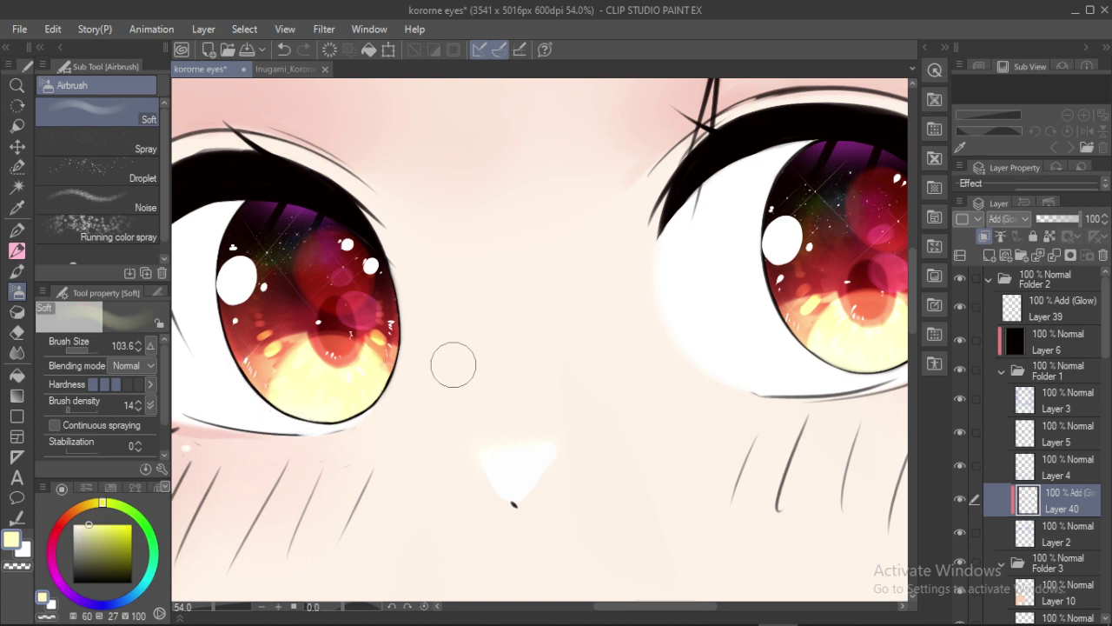
Set the clipped layer's blending mode to Normal, switch to the G-pen and check which lines Layer 2 holds
click(1015, 219)
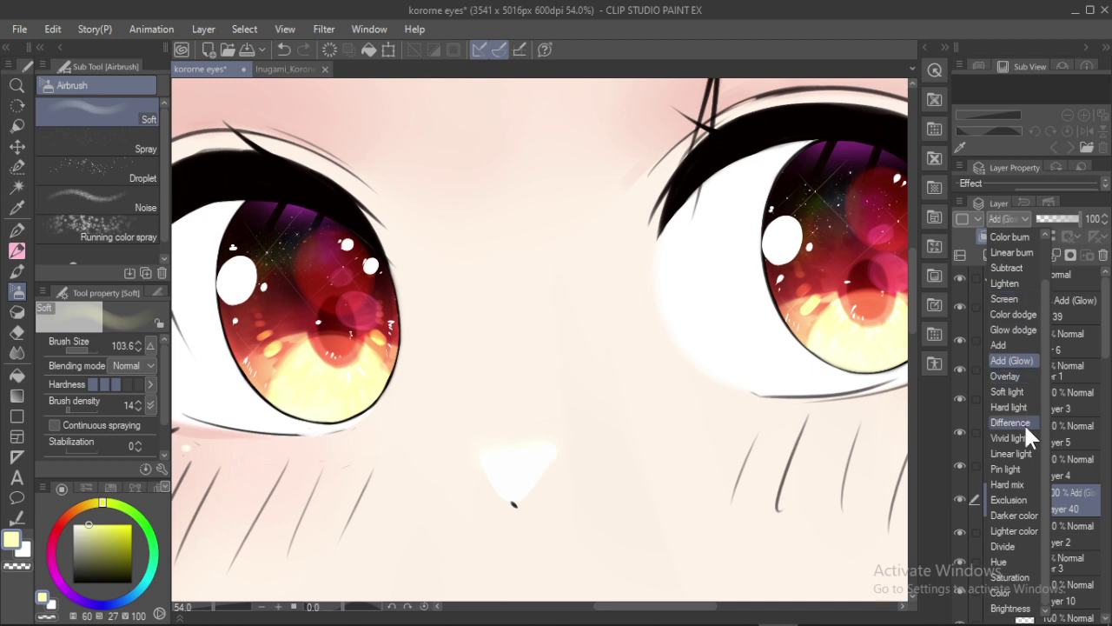
scroll(1039, 243, up, 3)
click(1035, 238)
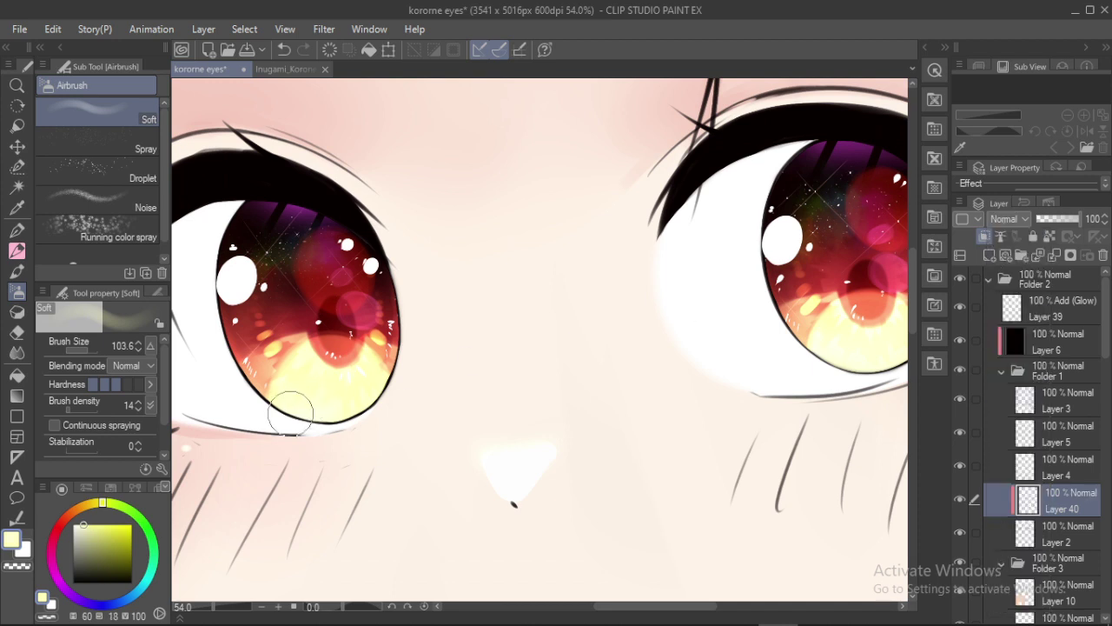
key(p)
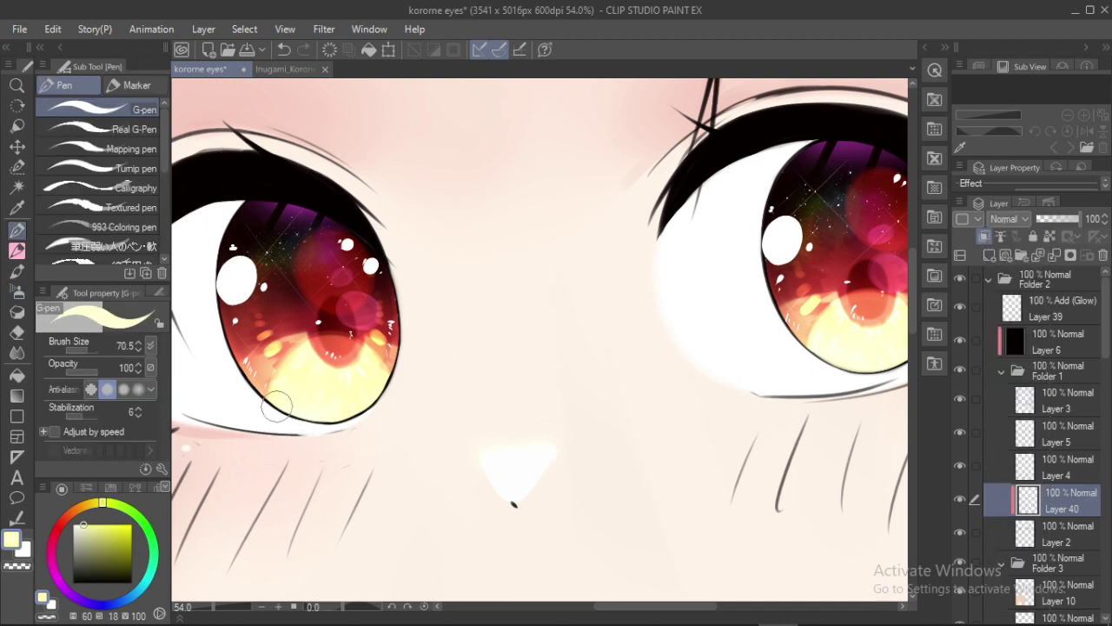
scroll(313, 408, down, 1)
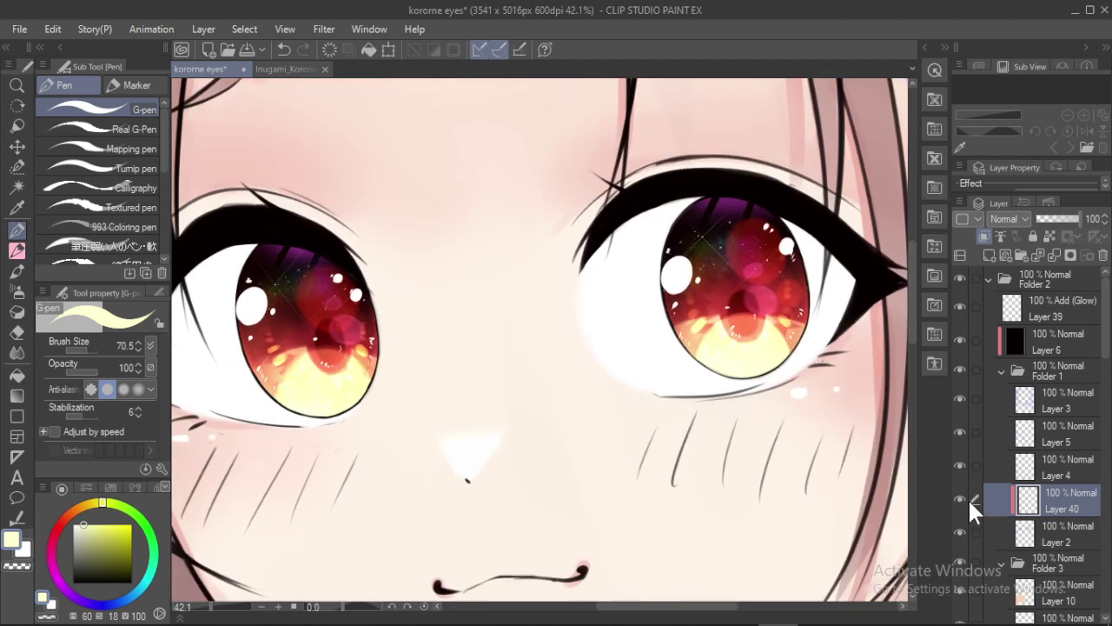
click(962, 526)
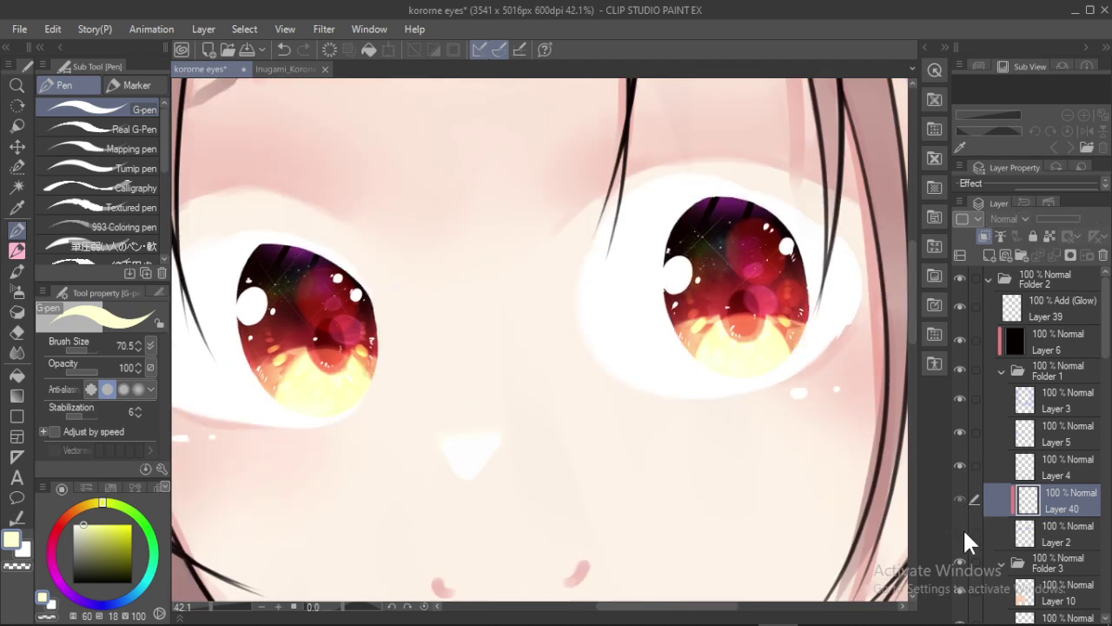
click(963, 527)
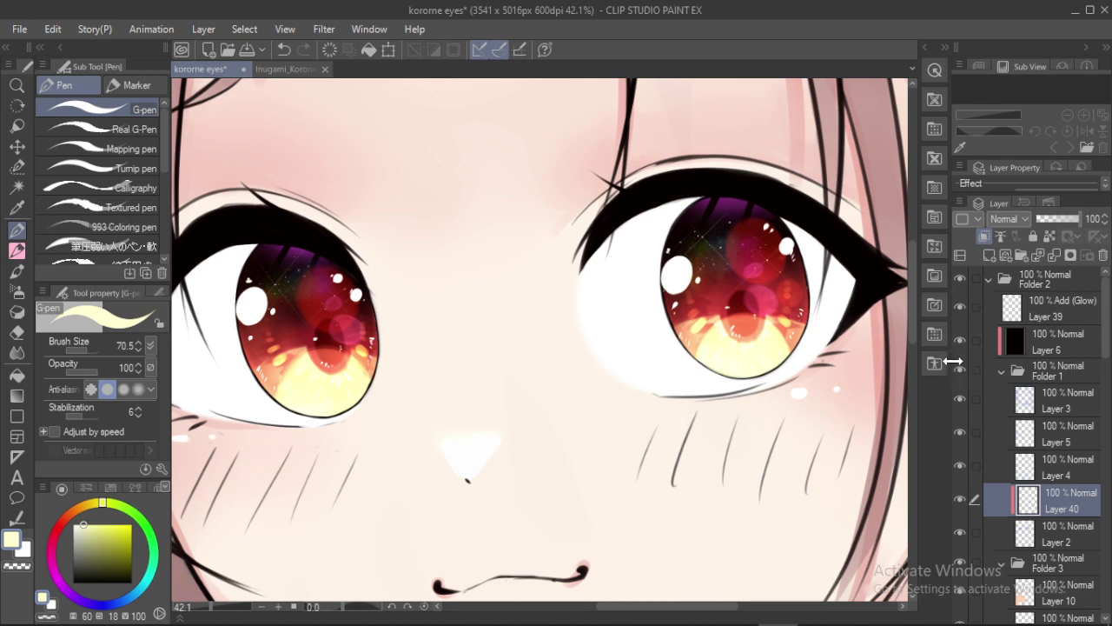
Try a light grey G-pen colour at size 70.5 on the first iris's lower outline
drag(268, 378, 348, 382)
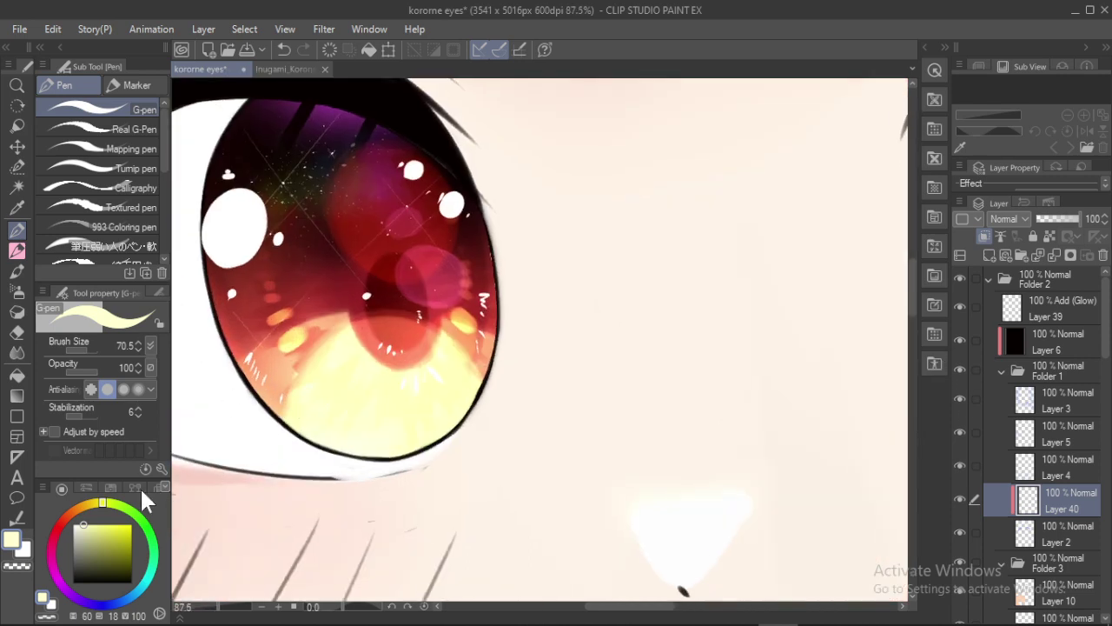
mouse_move(128, 524)
mouse_down()
mouse_move(74, 540)
mouse_move(75, 510)
mouse_up()
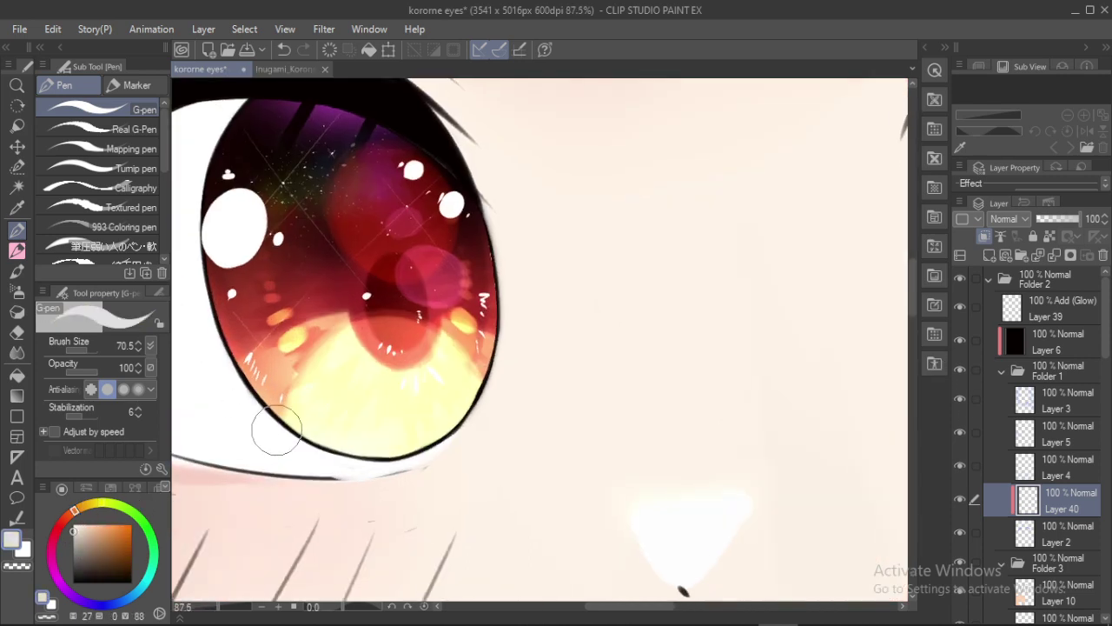
scroll(340, 441, up, 3)
scroll(340, 441, down, 3)
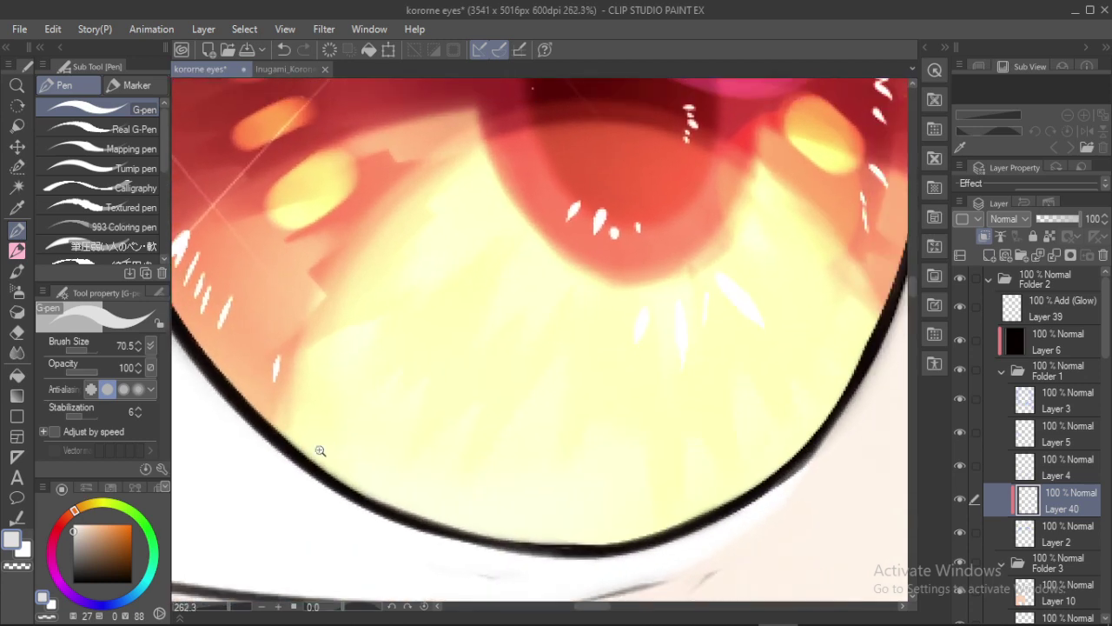
Add a new clipped layer above Layer 6 and set its blending mode to Add (Glow)
click(1006, 343)
click(1000, 373)
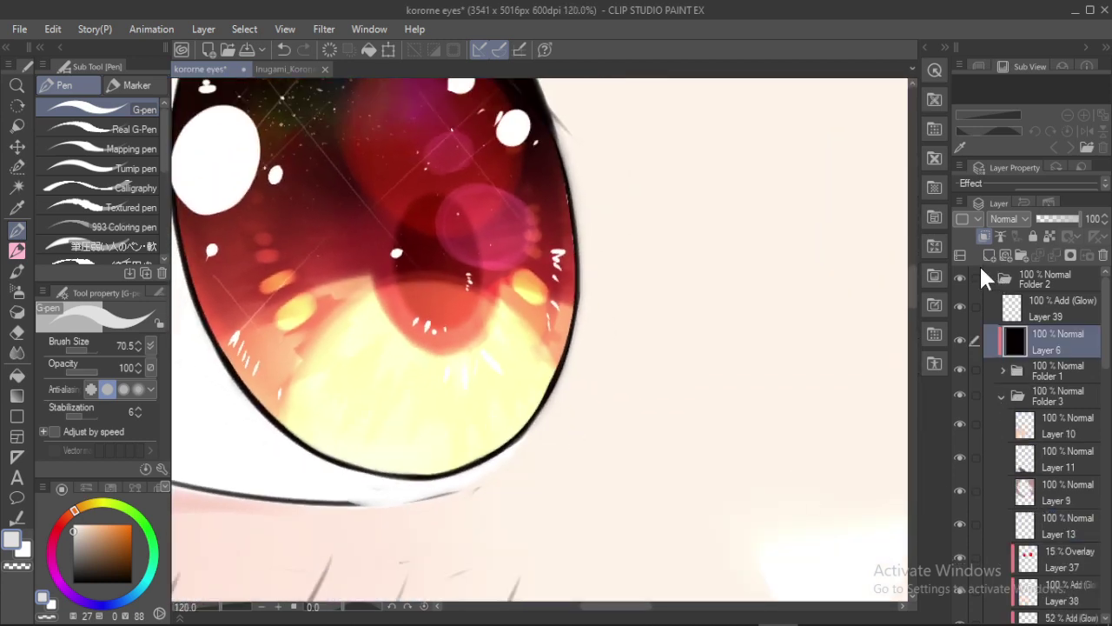
click(984, 237)
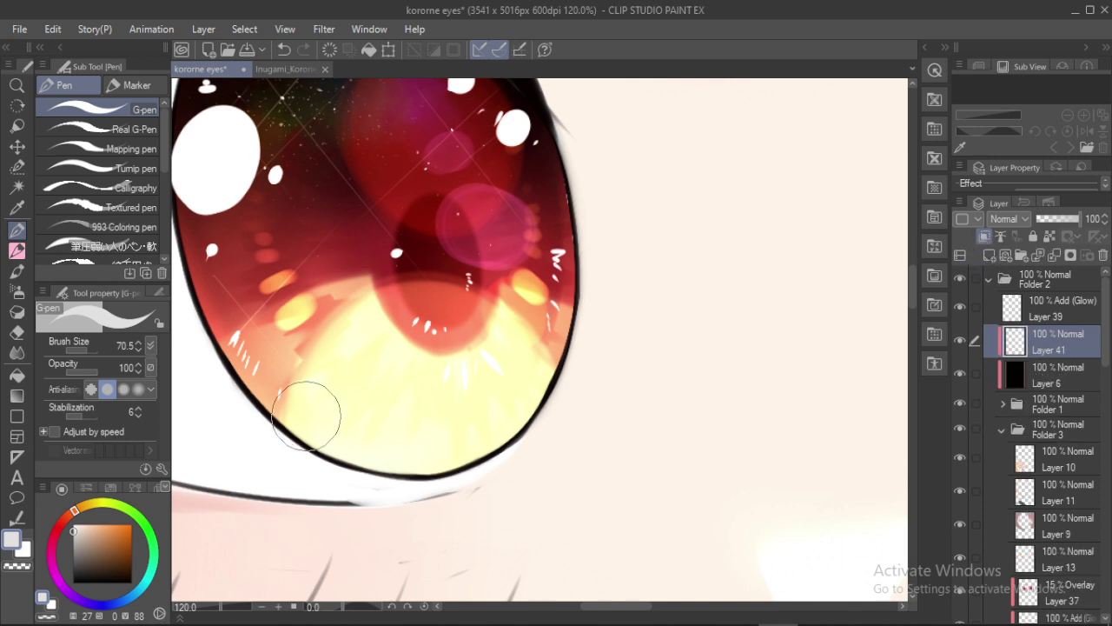
drag(237, 380, 424, 477)
key(ctrl+z)
click(1007, 219)
click(1013, 405)
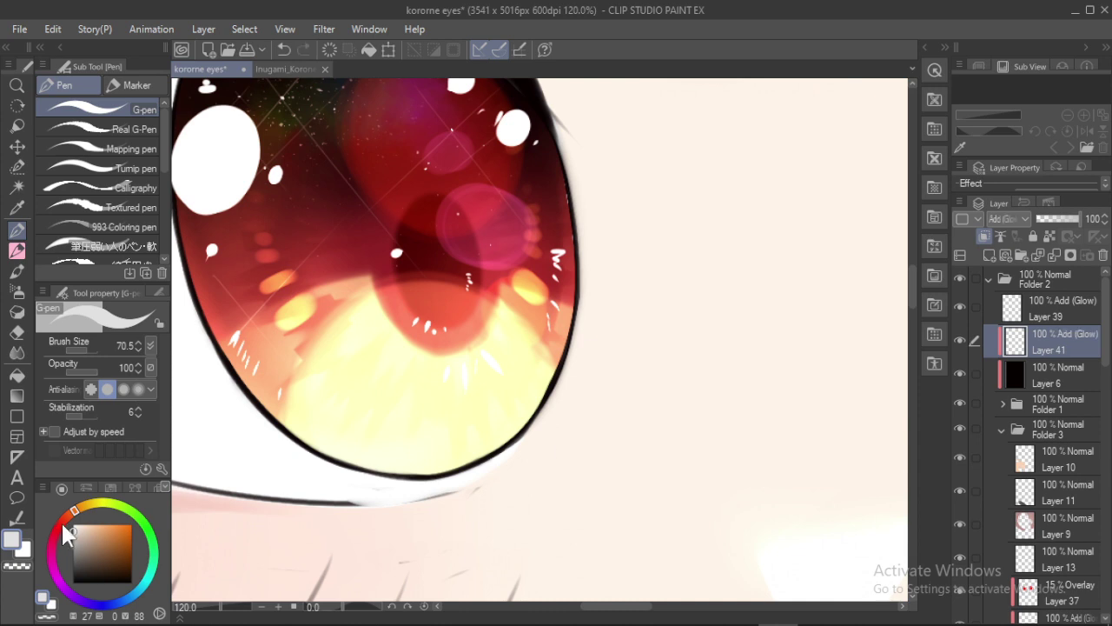
Tint the lower and side outline of the first iris red with the Soft airbrush at size 78.2
click(54, 538)
click(102, 557)
click(116, 525)
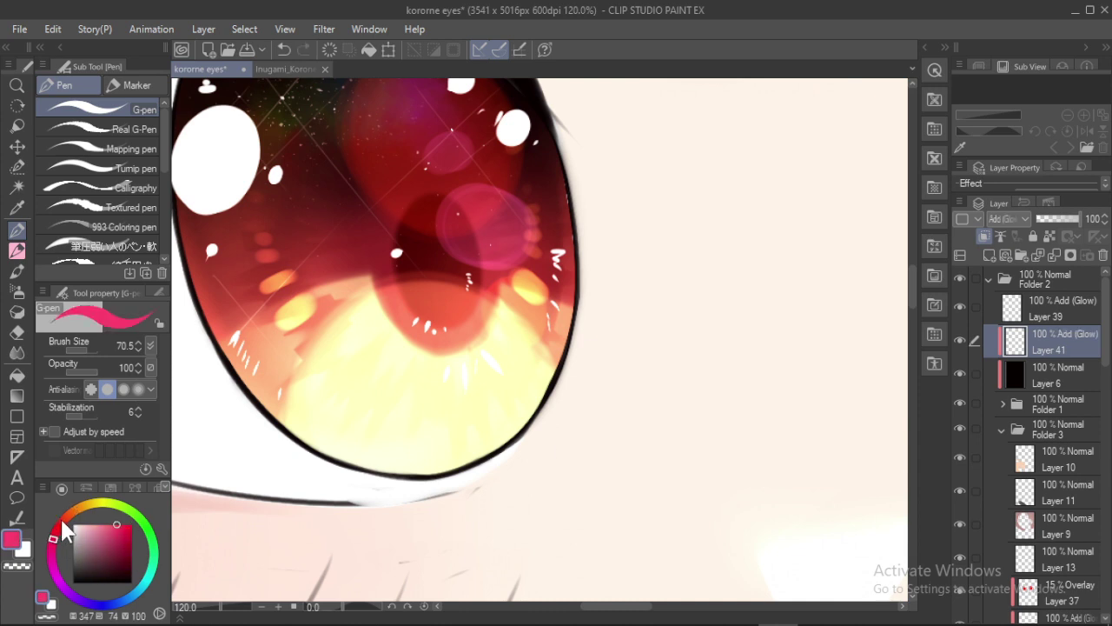
click(62, 523)
key(b)
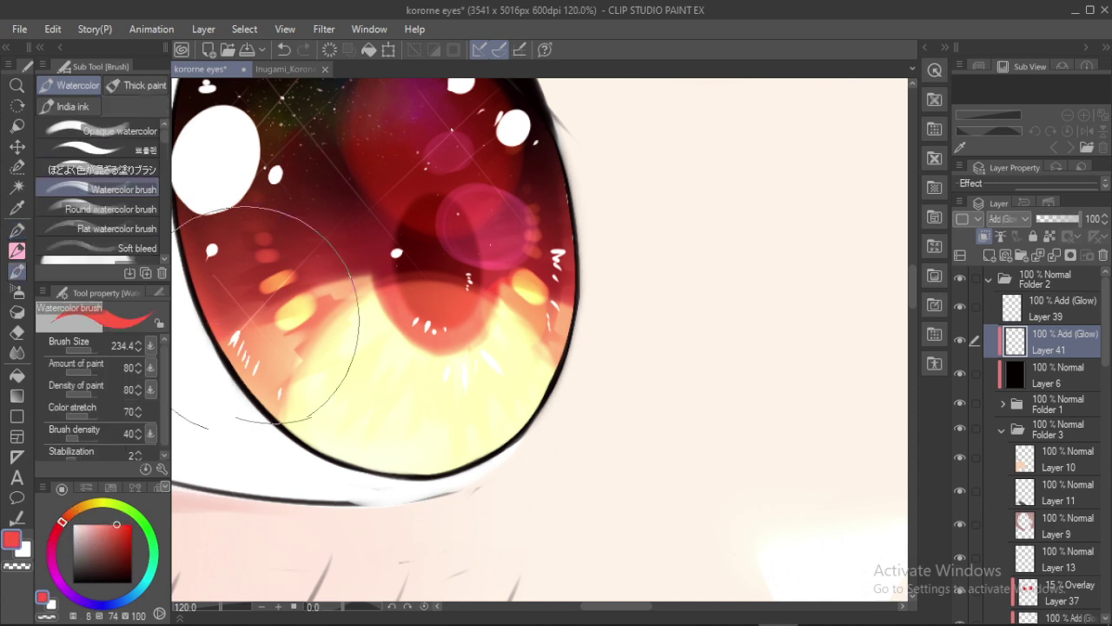
key(b)
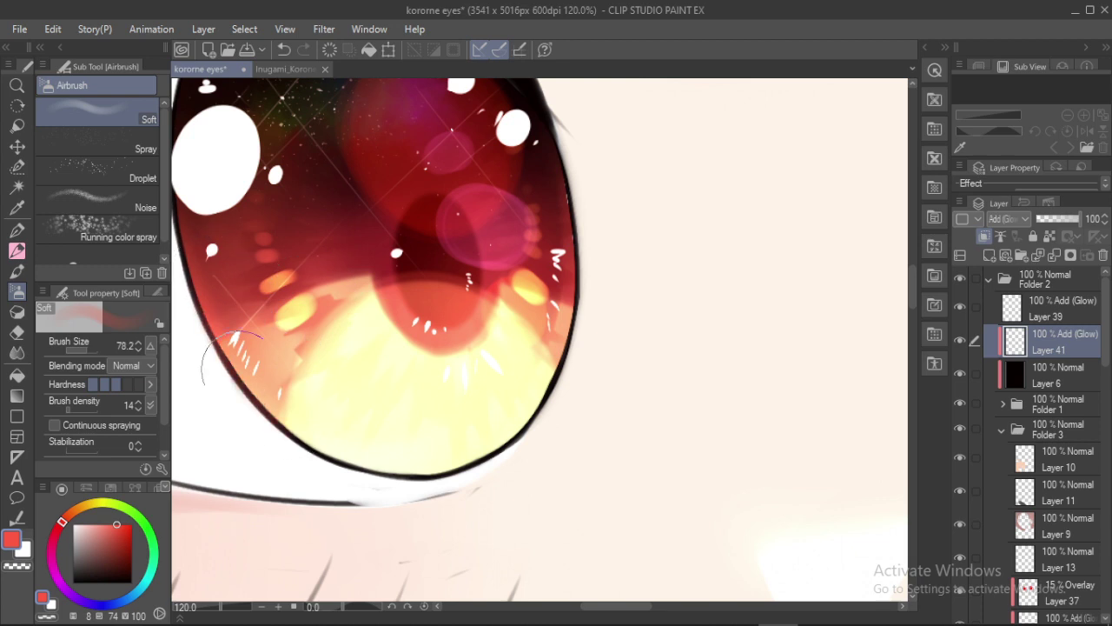
drag(239, 369, 573, 275)
drag(568, 234, 546, 404)
drag(493, 233, 546, 353)
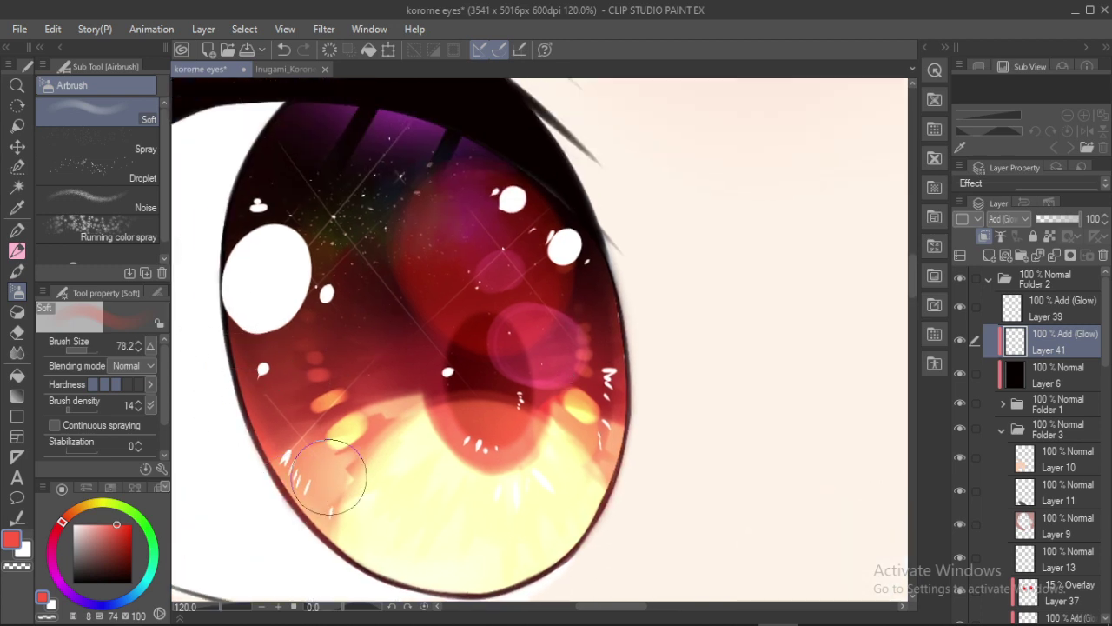
Soften the first iris's lower outline with light pink and pale yellow sampled from the eye, using the Soft airbrush
alt+click(260, 479)
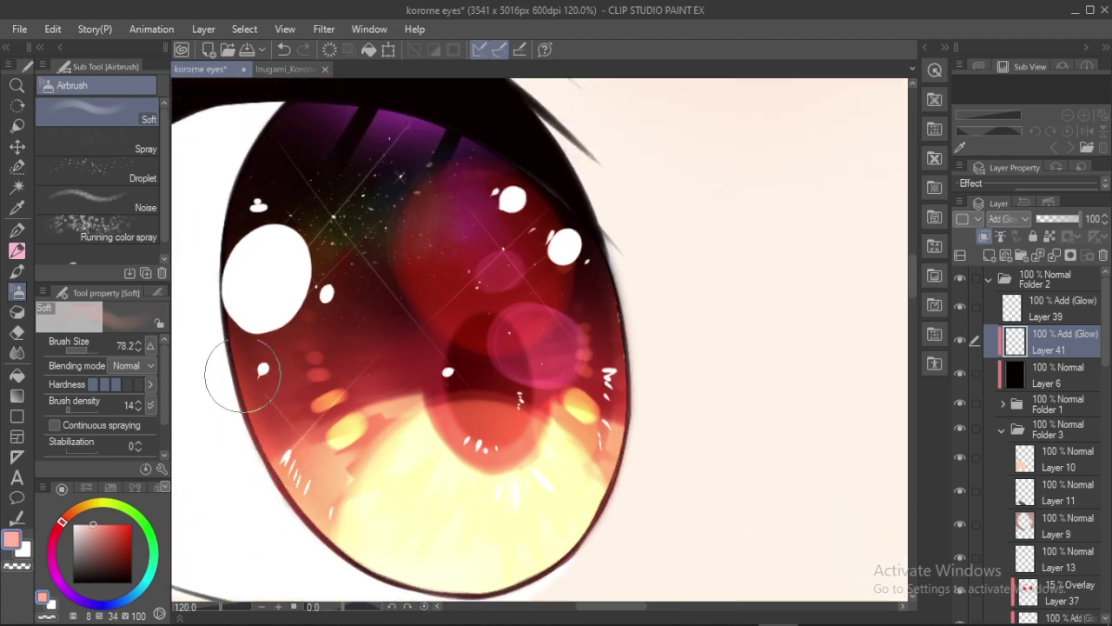
drag(397, 559, 359, 447)
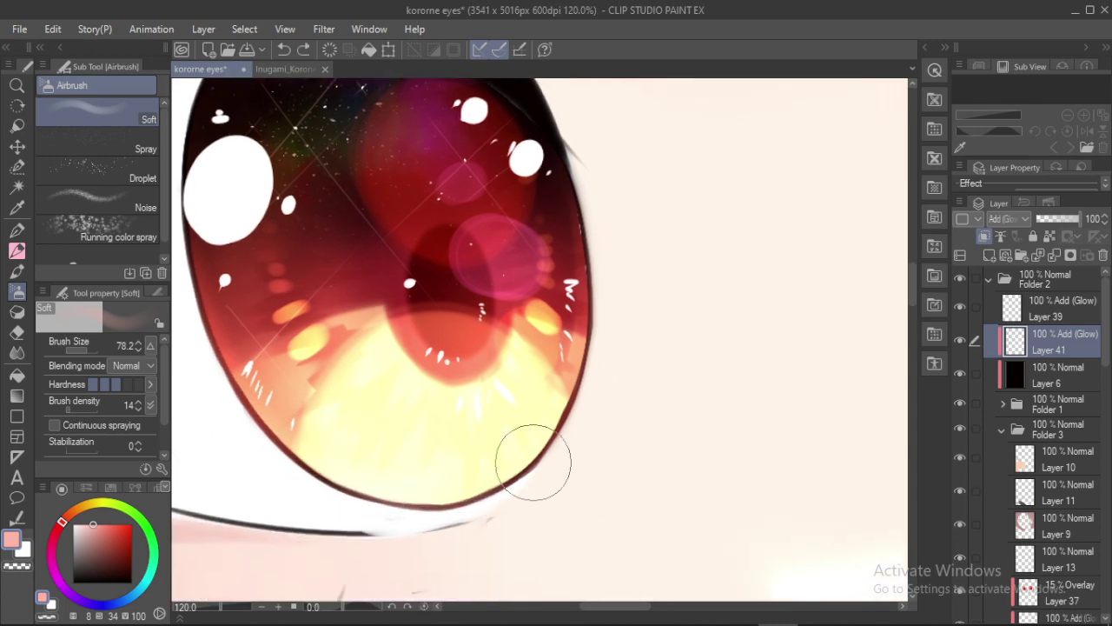
drag(341, 304, 252, 304)
drag(504, 350, 395, 401)
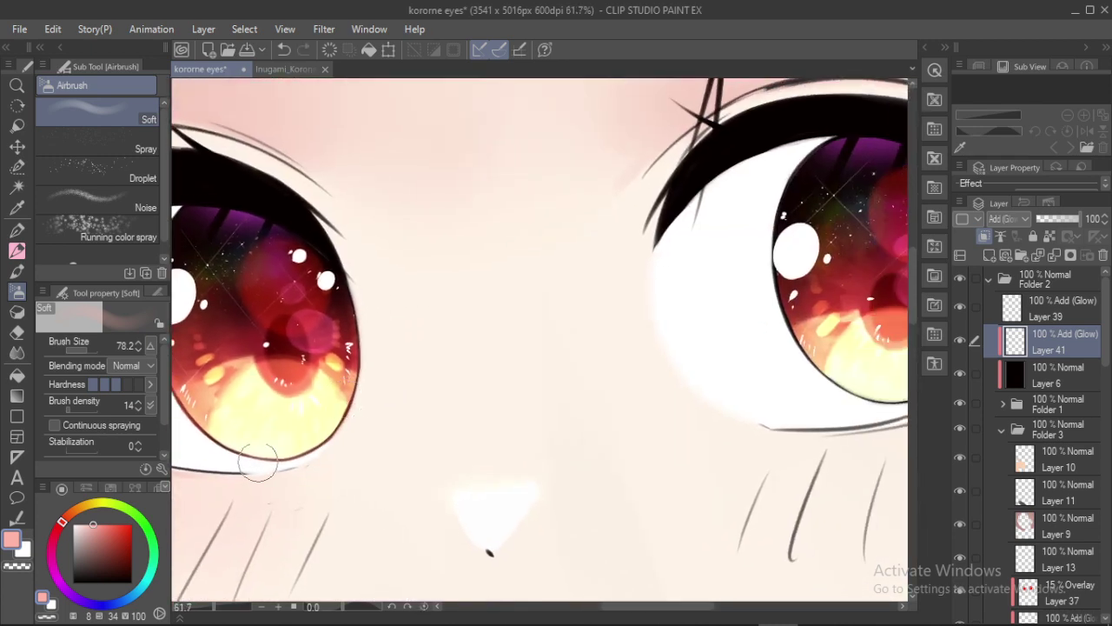
alt+click(228, 441)
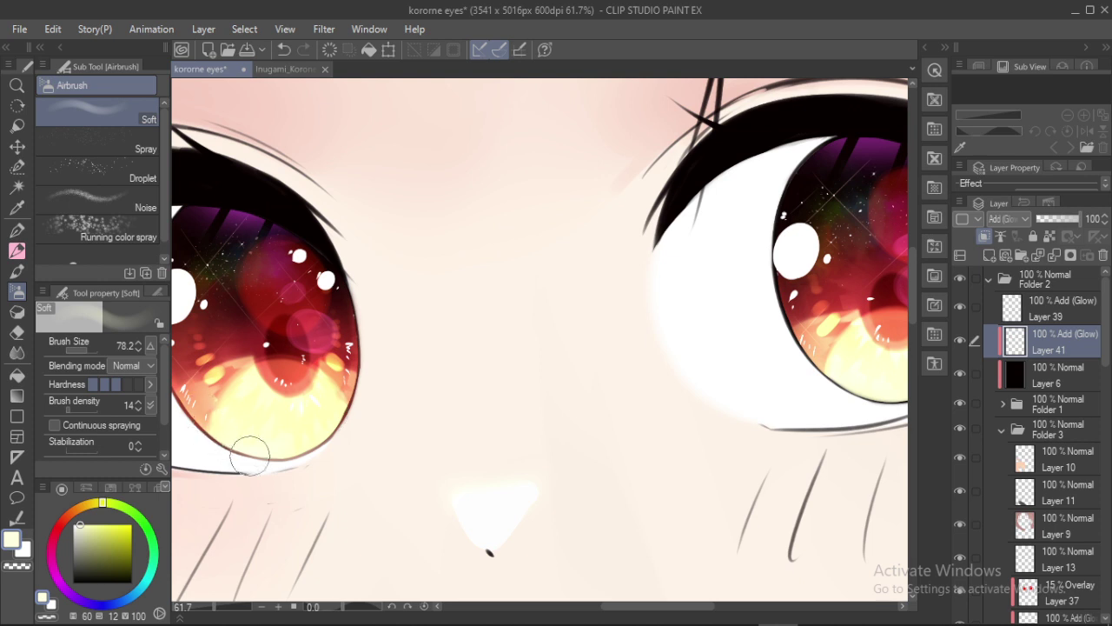
Tint the second iris's outline red along the sides and pale yellow at its lower edge with the Soft airbrush
alt+click(341, 307)
drag(859, 372, 656, 388)
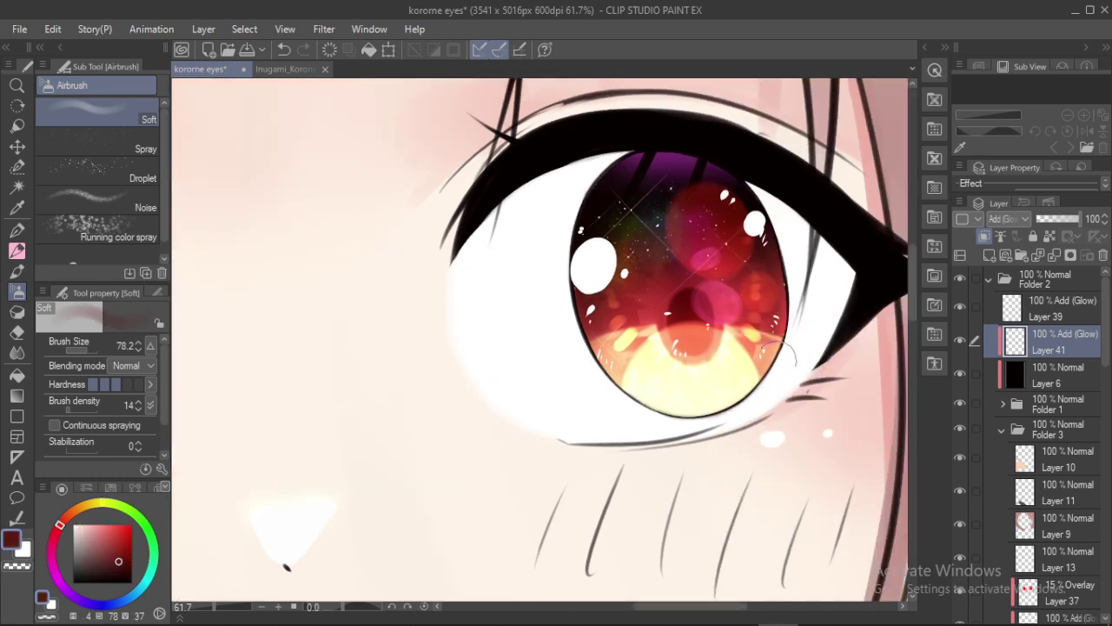
click(116, 525)
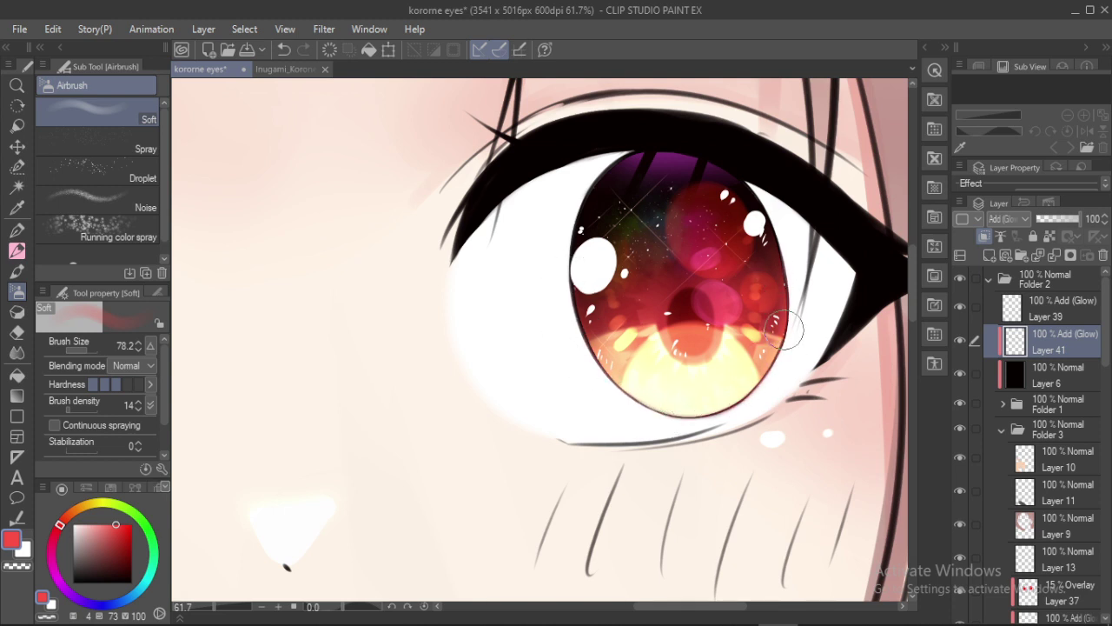
alt+click(691, 383)
drag(668, 398, 720, 408)
mouse_move(617, 353)
mouse_down()
mouse_move(657, 354)
mouse_move(711, 311)
mouse_move(689, 272)
mouse_up()
scroll(711, 311, down, 2)
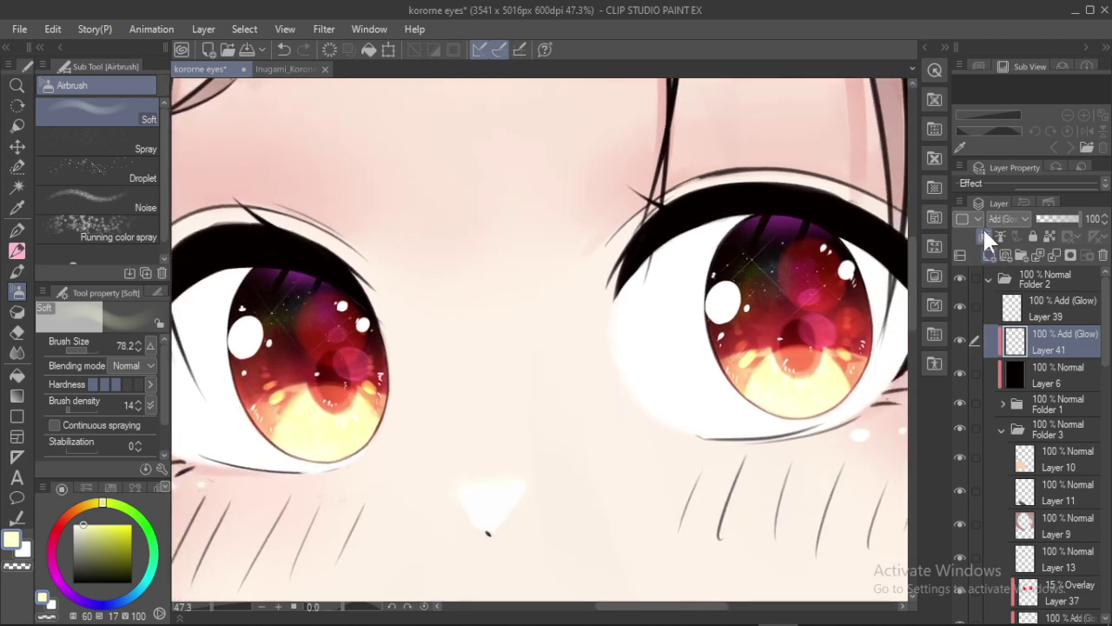
Add a new clipped layer above Layer 41 and airbrush the second eye's inner lash corner bright red at size 151.7
click(988, 255)
key(alt)
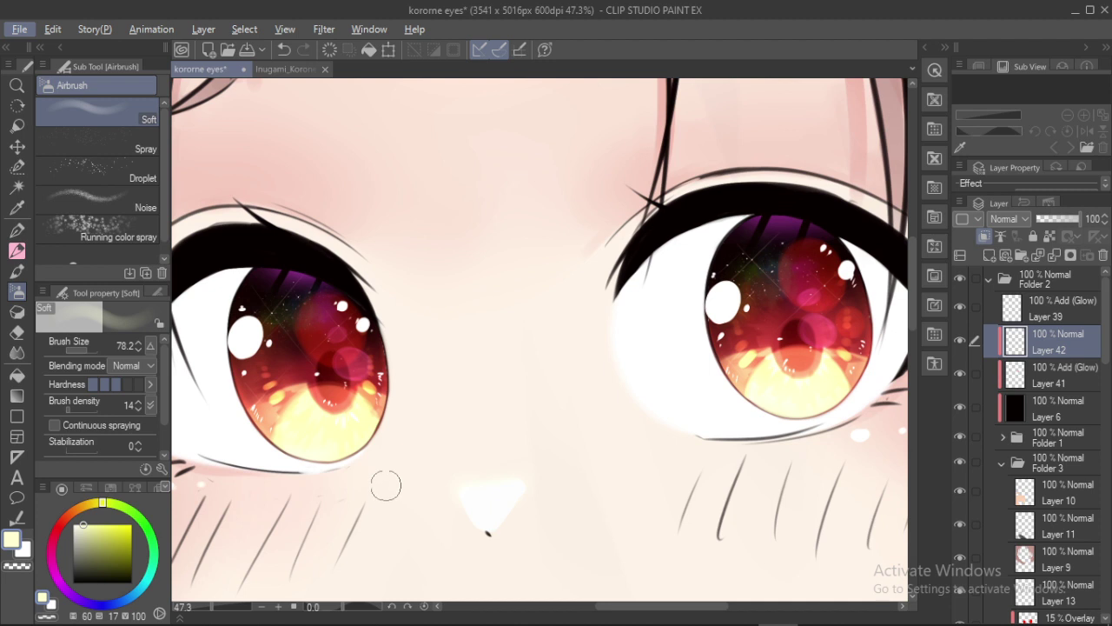
click(62, 520)
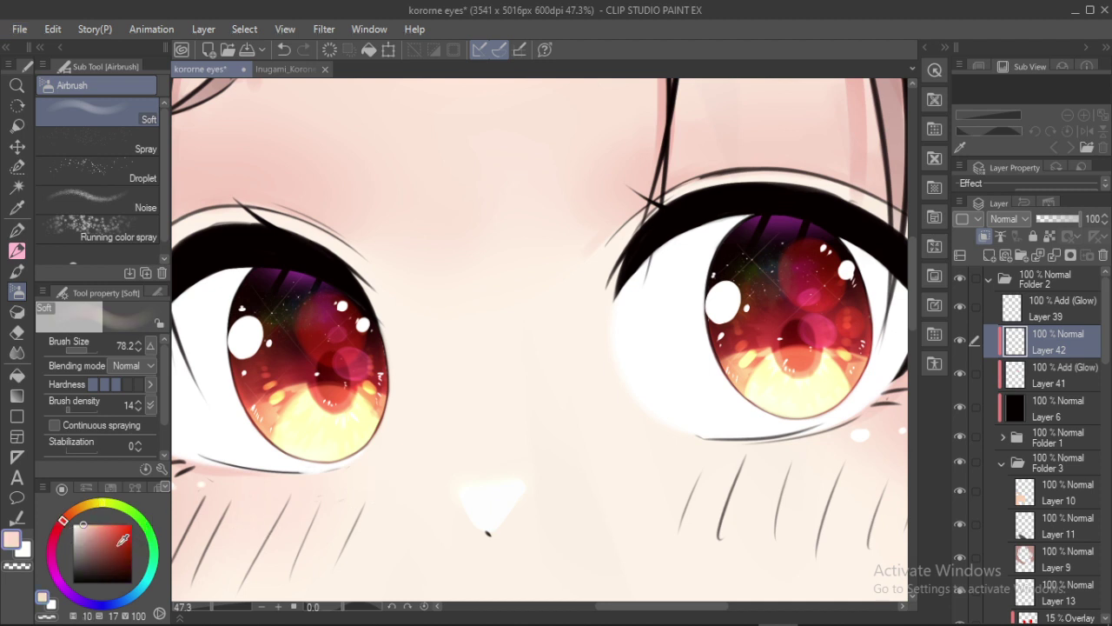
click(132, 524)
drag(506, 248, 448, 243)
drag(509, 268, 538, 268)
drag(588, 221, 563, 281)
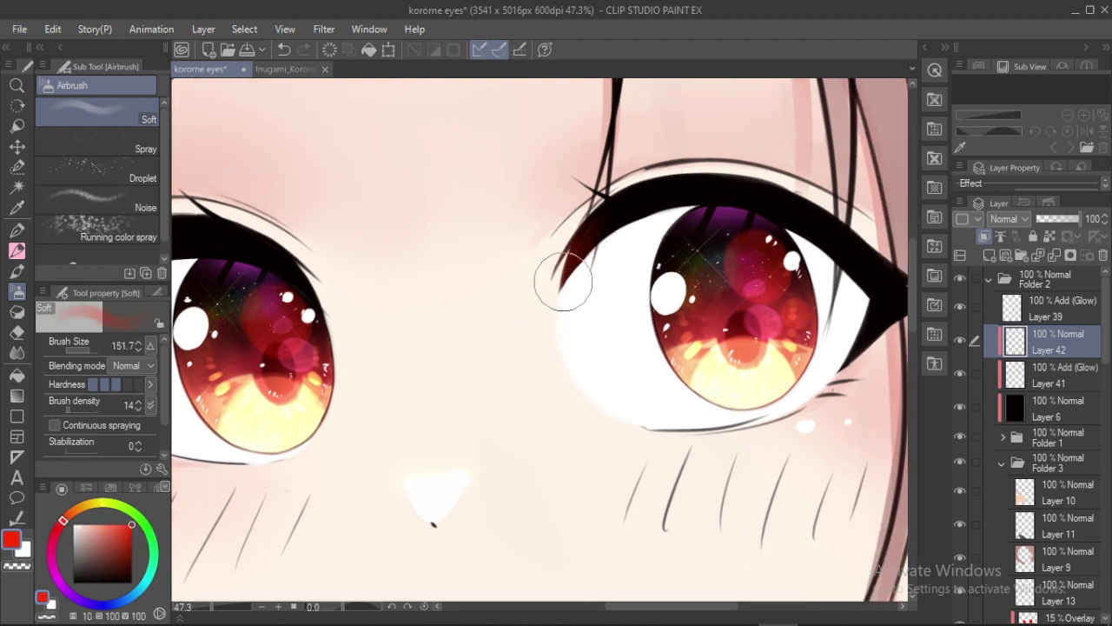
Set the new layer's blending mode to Add (Glow) and airbrush red onto the second eye's outer lash corner and both lash corners of the first eye
click(1006, 219)
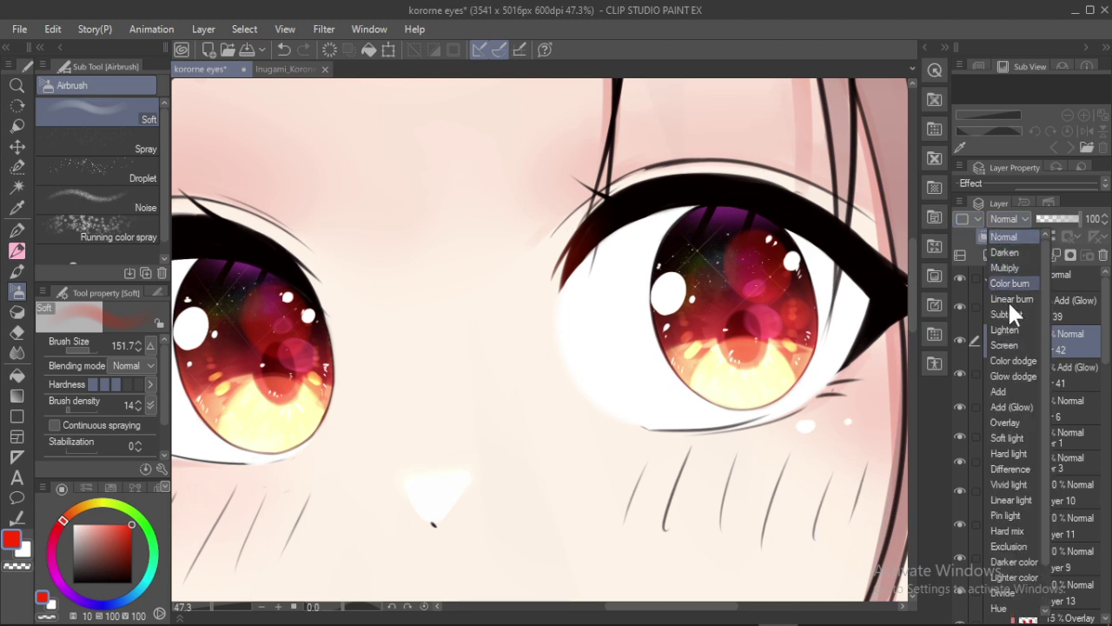
click(1012, 406)
drag(796, 315, 691, 306)
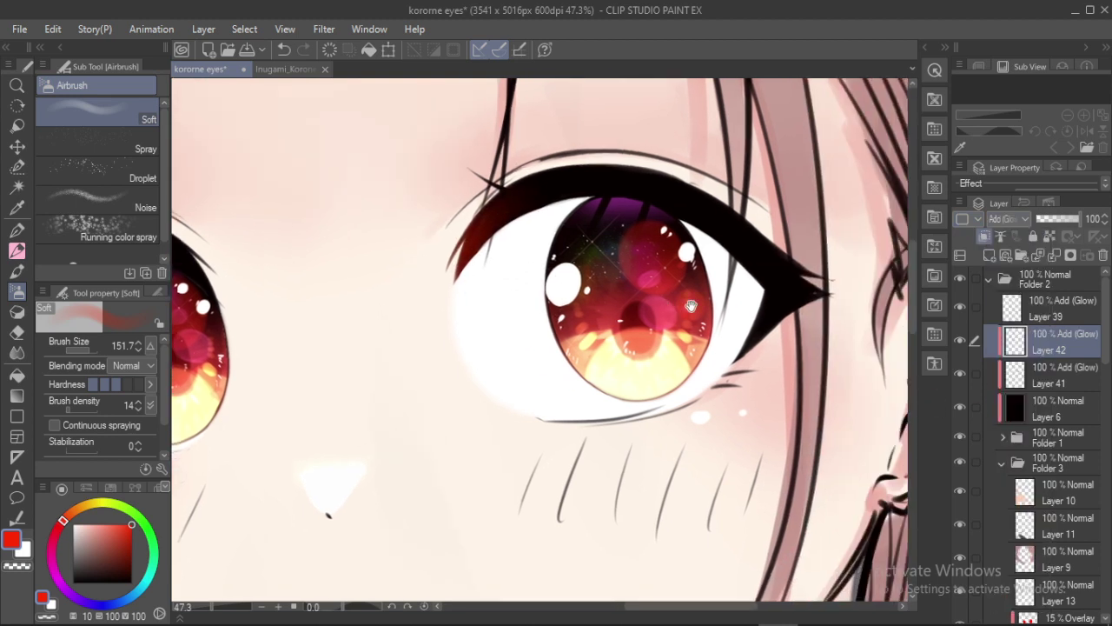
mouse_move(759, 336)
mouse_down()
mouse_move(784, 318)
mouse_move(772, 300)
mouse_up()
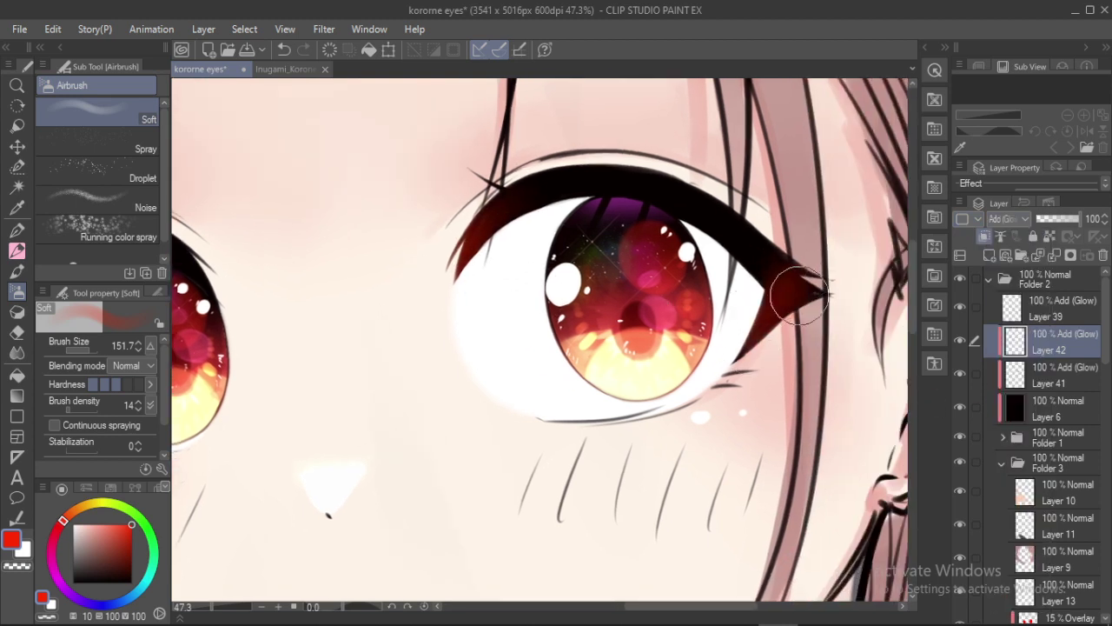
drag(476, 209, 725, 259)
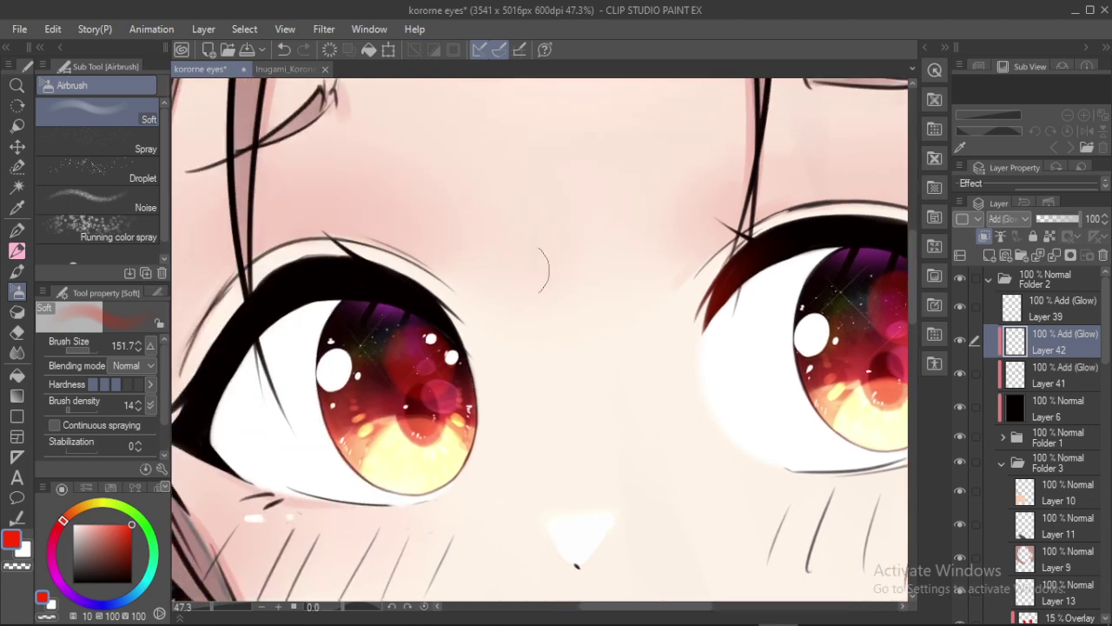
mouse_move(218, 397)
mouse_down()
mouse_move(349, 369)
mouse_move(344, 388)
mouse_move(347, 375)
mouse_up()
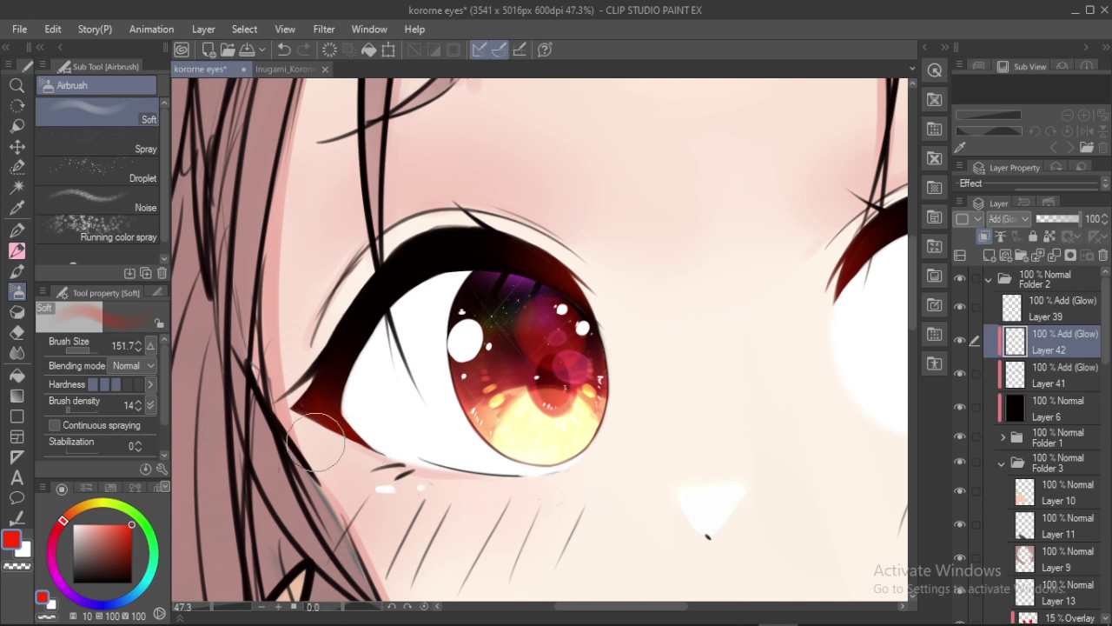